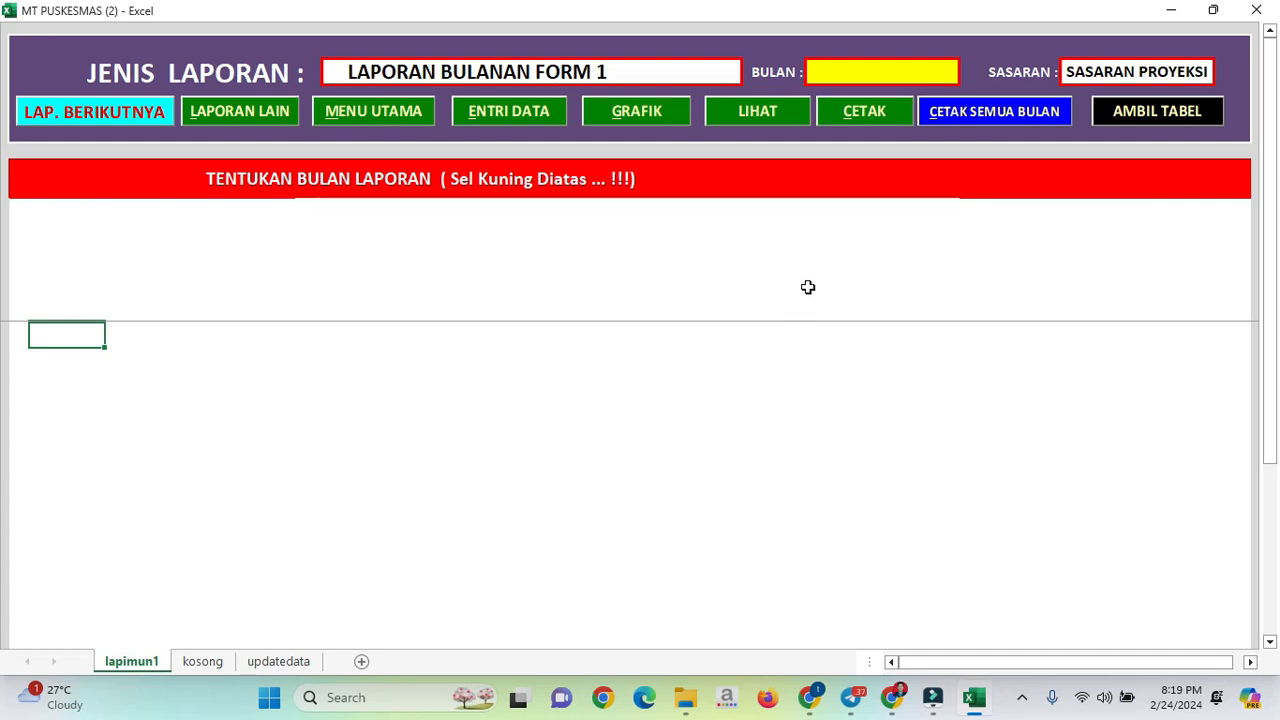
Set the report month of LAPORAN BULANAN FORM 1 to FEBRUARI
{"action": "left_click", "coordinate": [863, 76]}
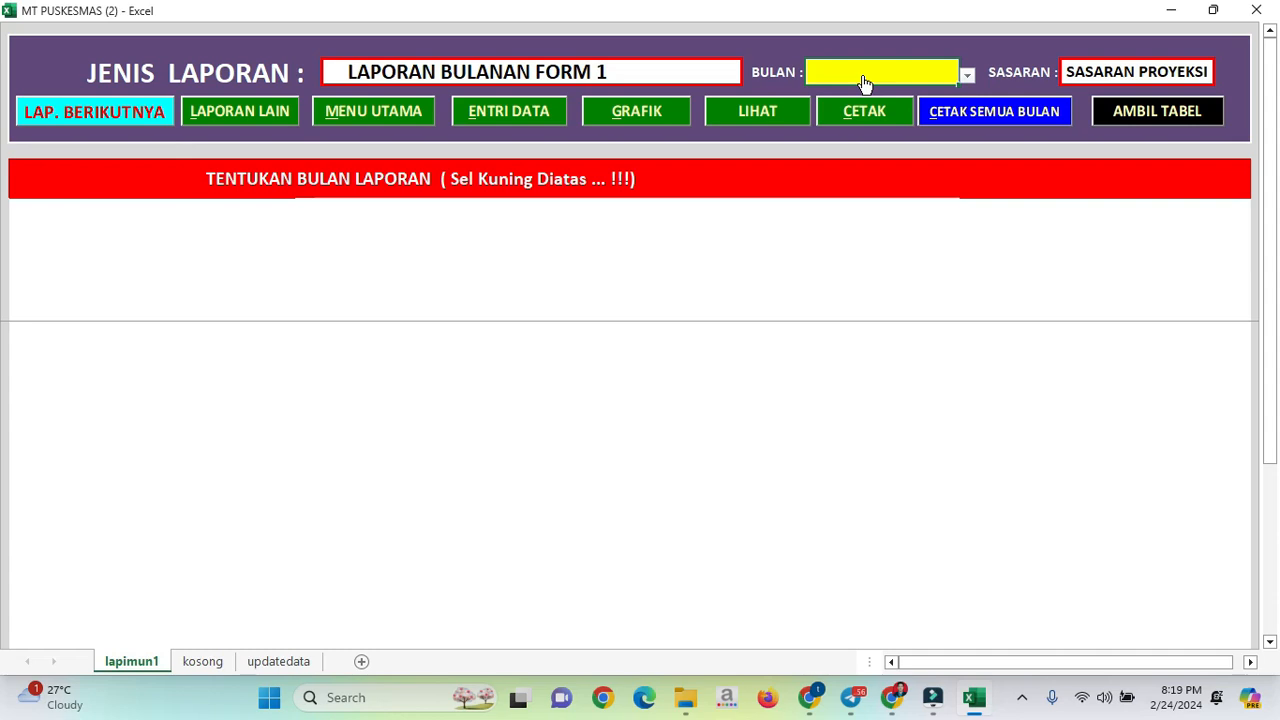
{"action": "left_click", "coordinate": [967, 77]}
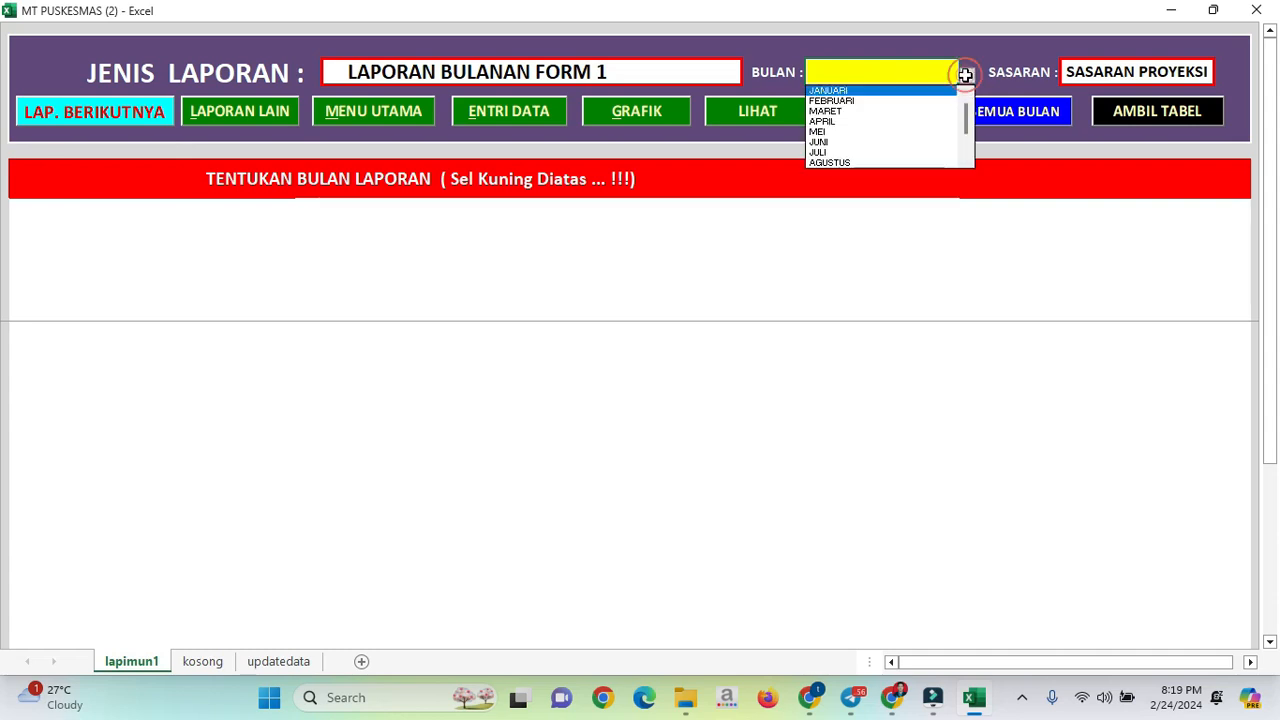
{"action": "left_click", "coordinate": [901, 100]}
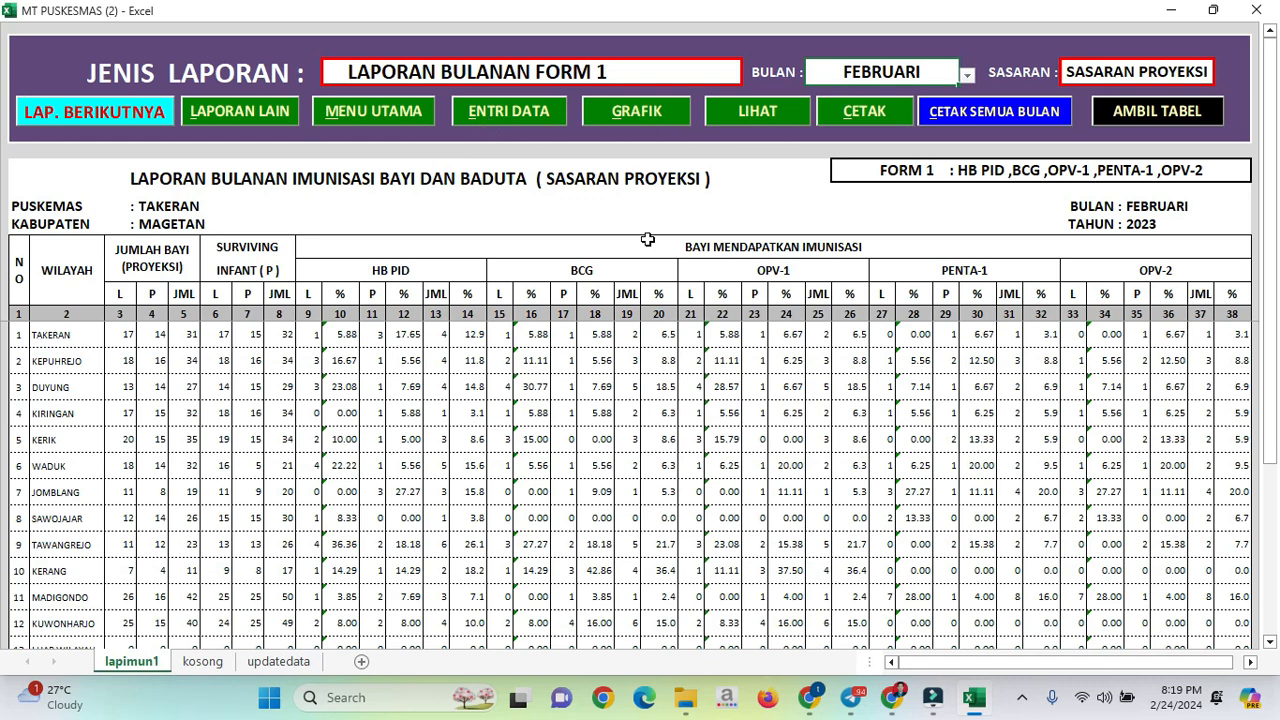
Go to data entry and open the infant and toddler immunisation sheet for TAKERAN village
{"action": "left_click", "coordinate": [507, 116]}
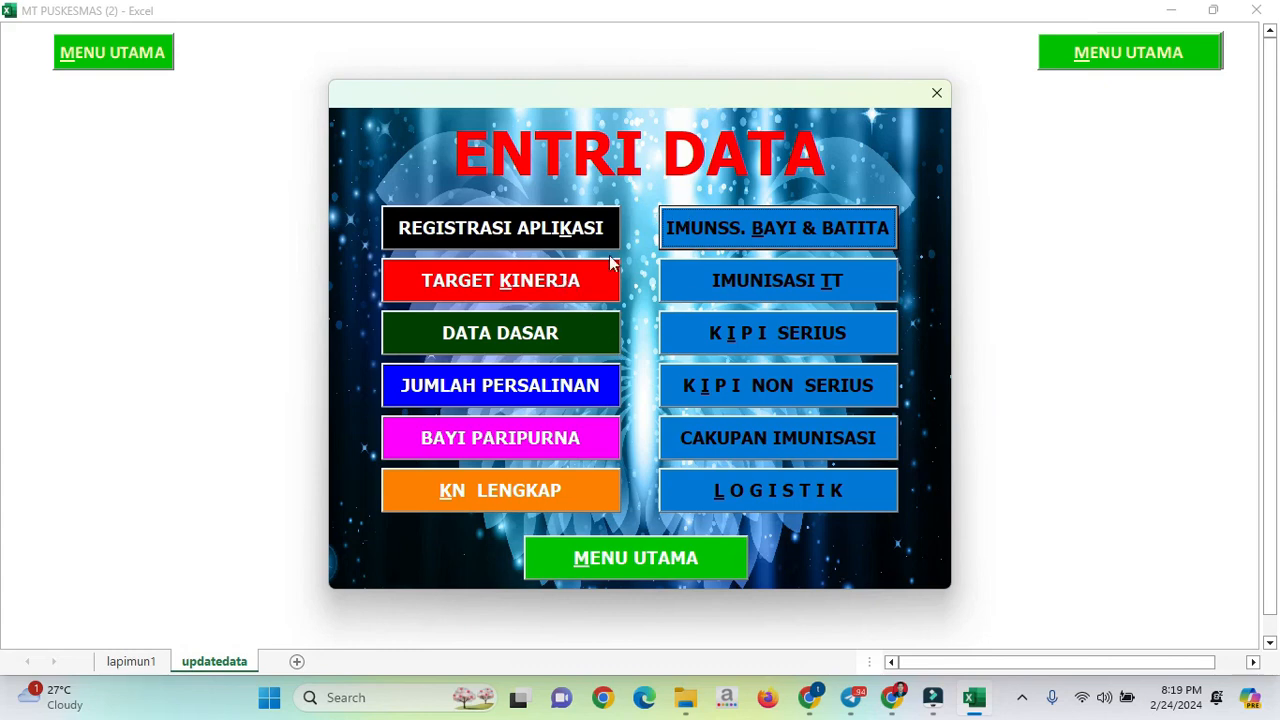
{"action": "left_click", "coordinate": [699, 231]}
{"action": "left_click", "coordinate": [487, 281]}
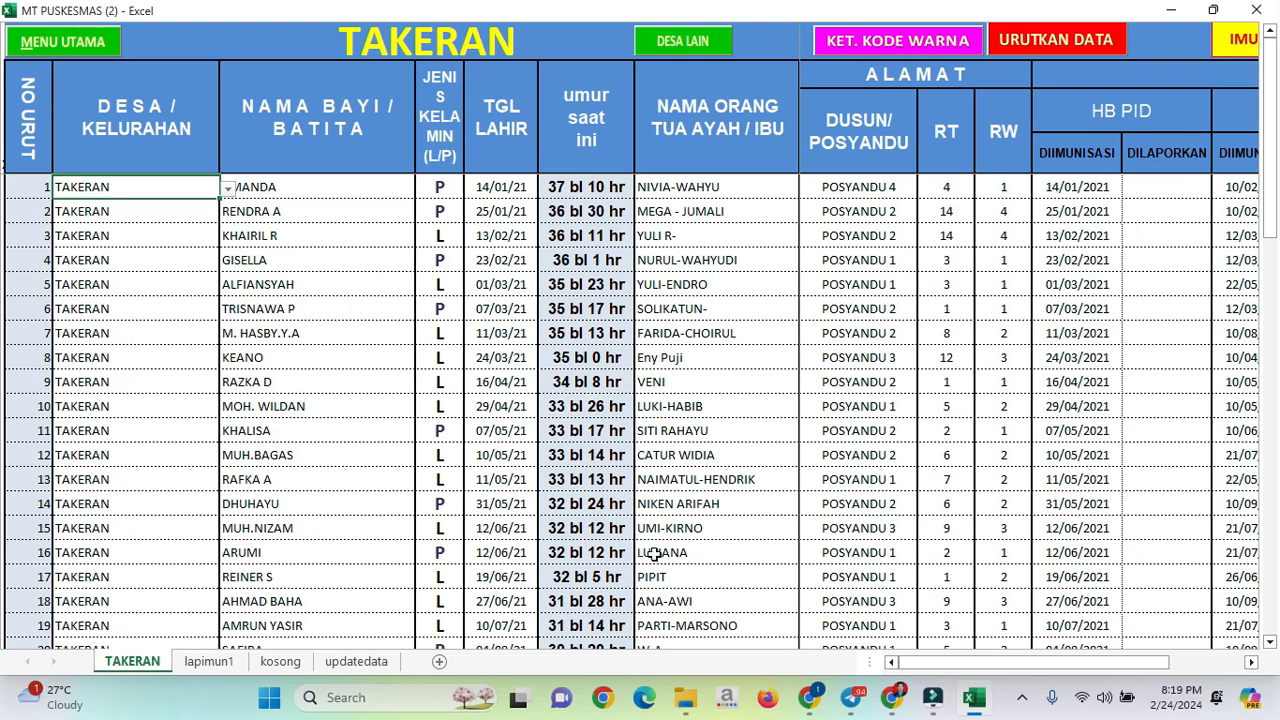
View the immunisation entry sheets of the villages KEPUHREJO and SAWOJAJAR
{"action": "left_click", "coordinate": [669, 46]}
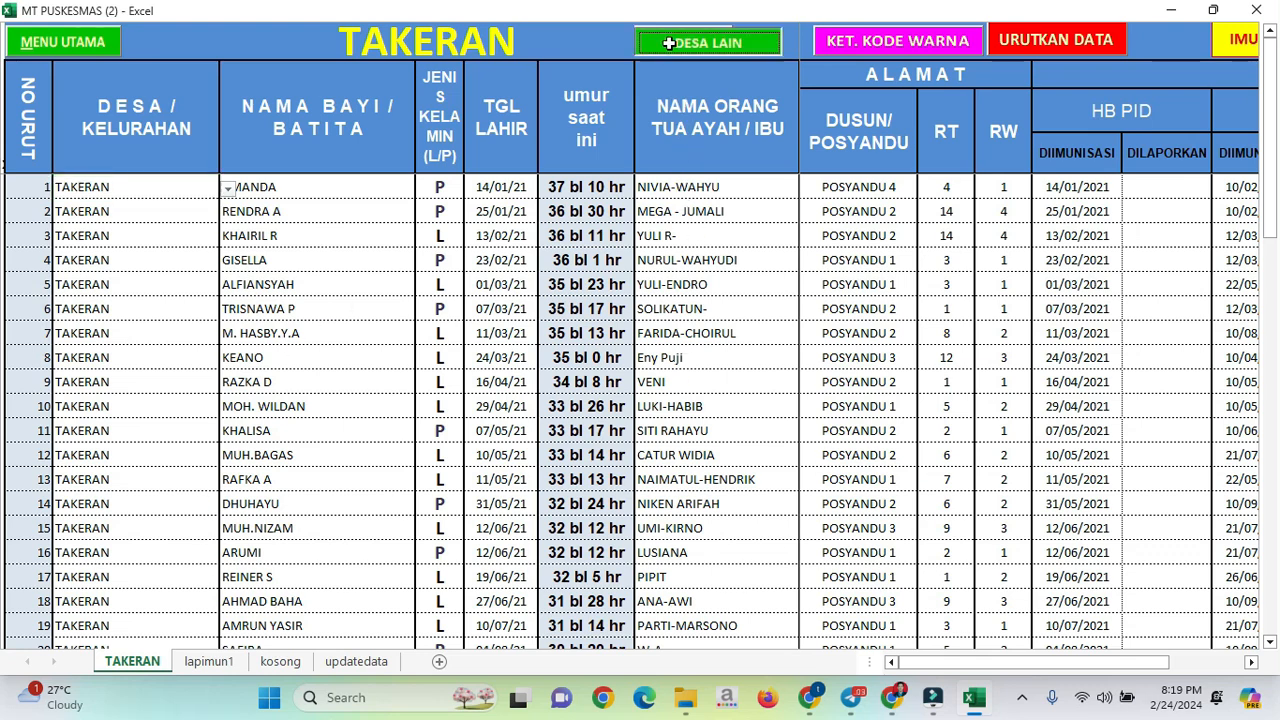
{"action": "left_click", "coordinate": [500, 325]}
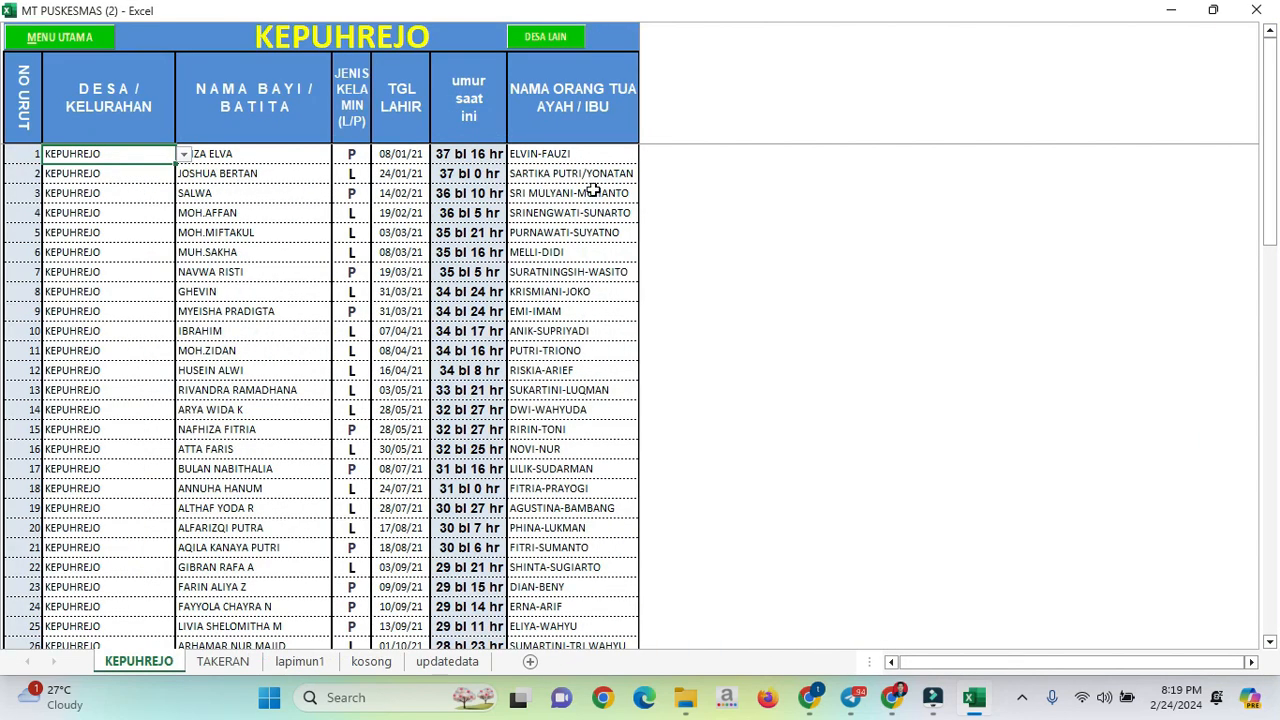
{"action": "left_click", "coordinate": [550, 37]}
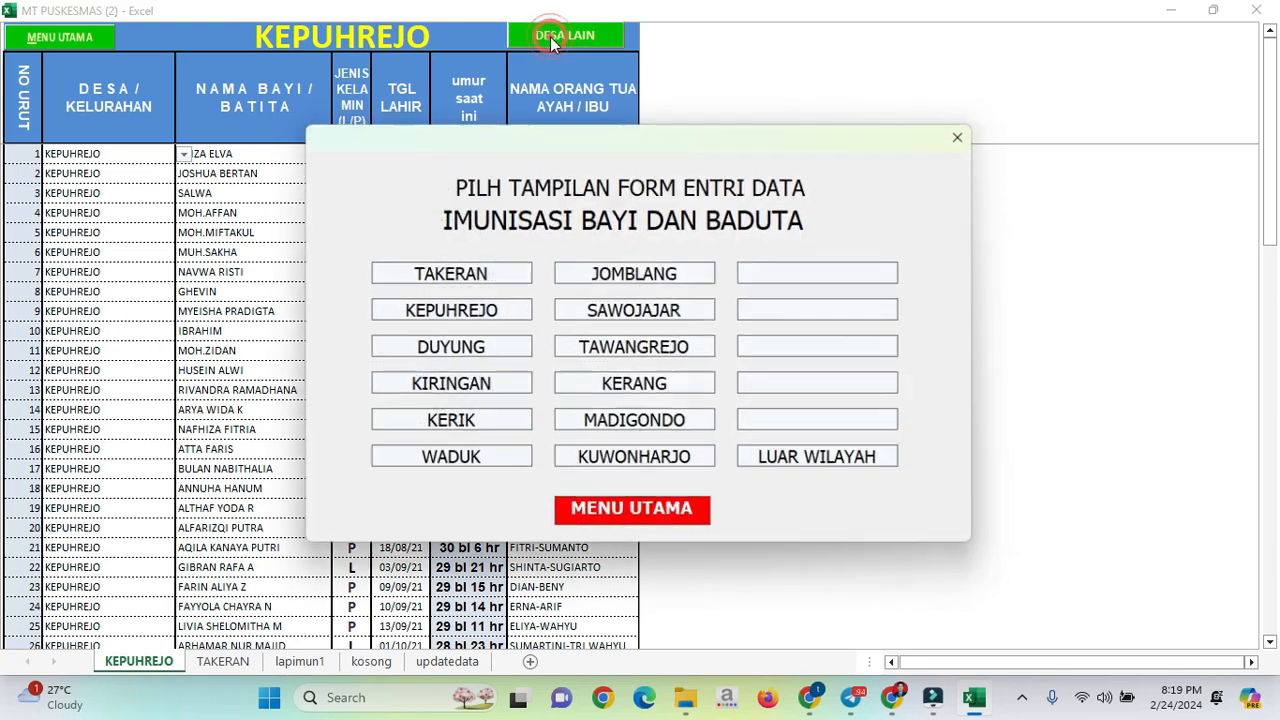
{"action": "left_click", "coordinate": [617, 318]}
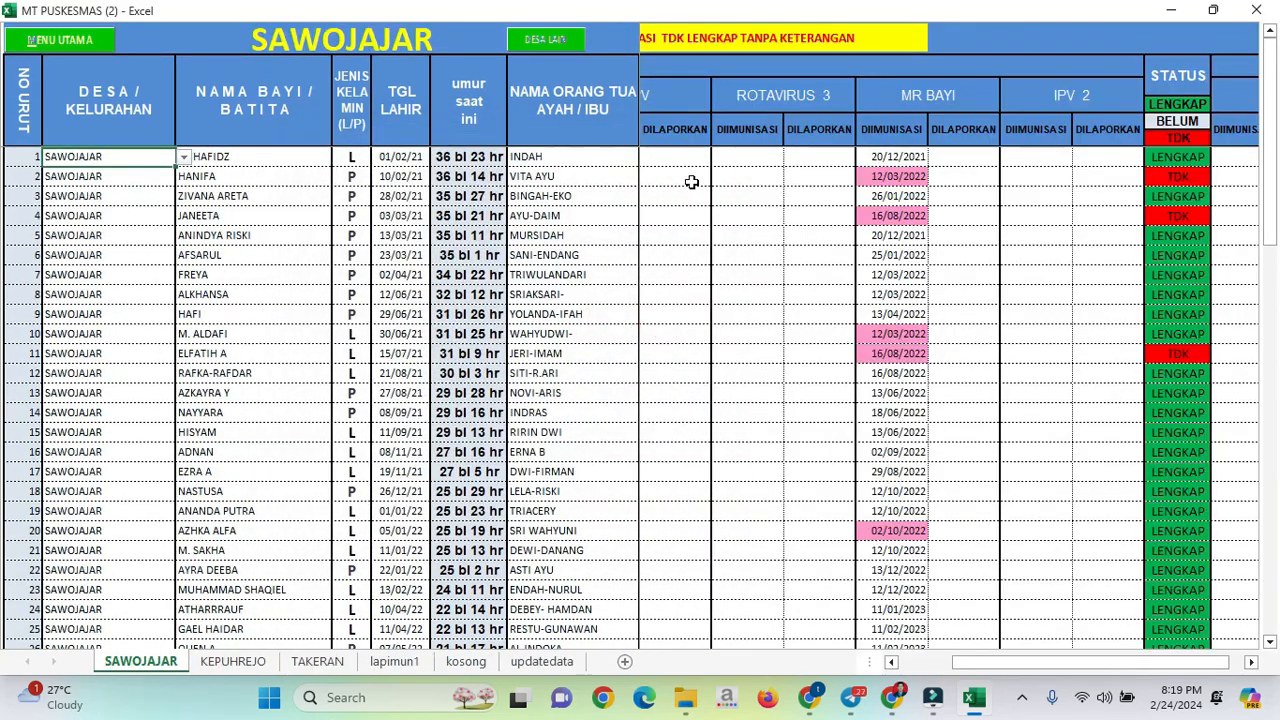
Return to the main menu and open the PWS and monthly immunisation report
{"action": "left_click", "coordinate": [45, 40]}
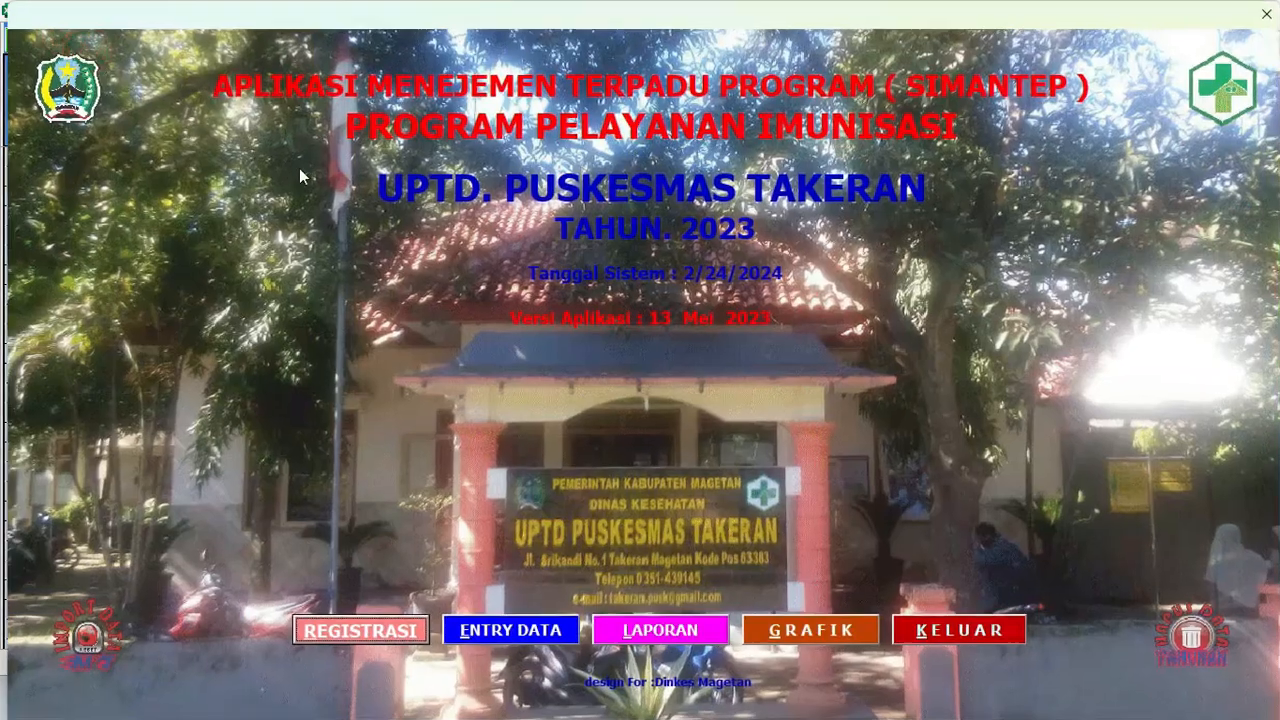
{"action": "left_click", "coordinate": [628, 628]}
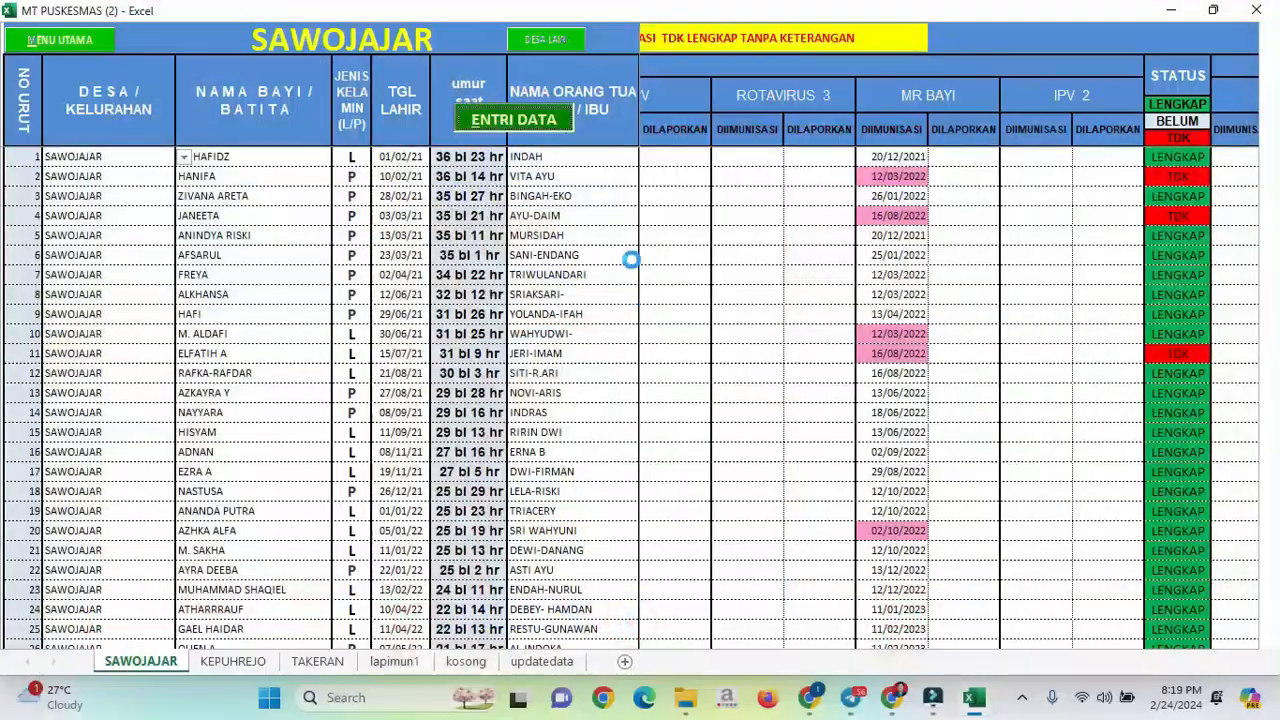
{"action": "left_click", "coordinate": [562, 225]}
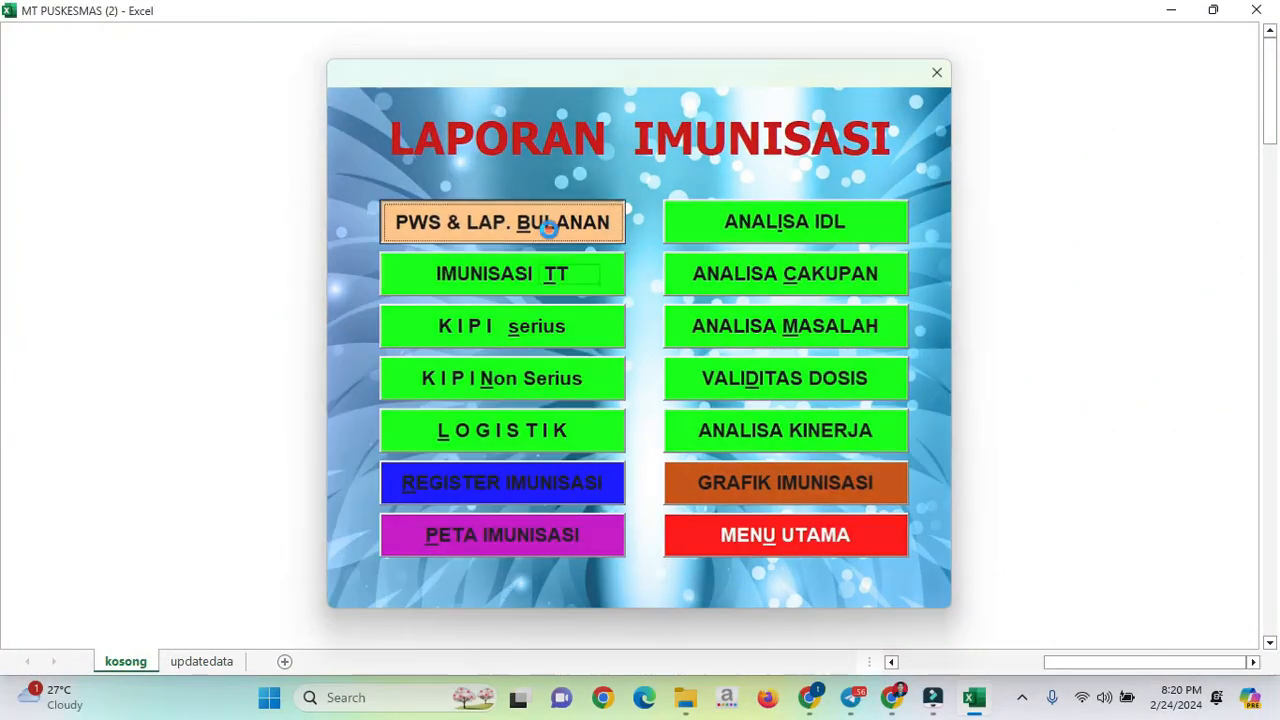
{"action": "left_click", "coordinate": [564, 228]}
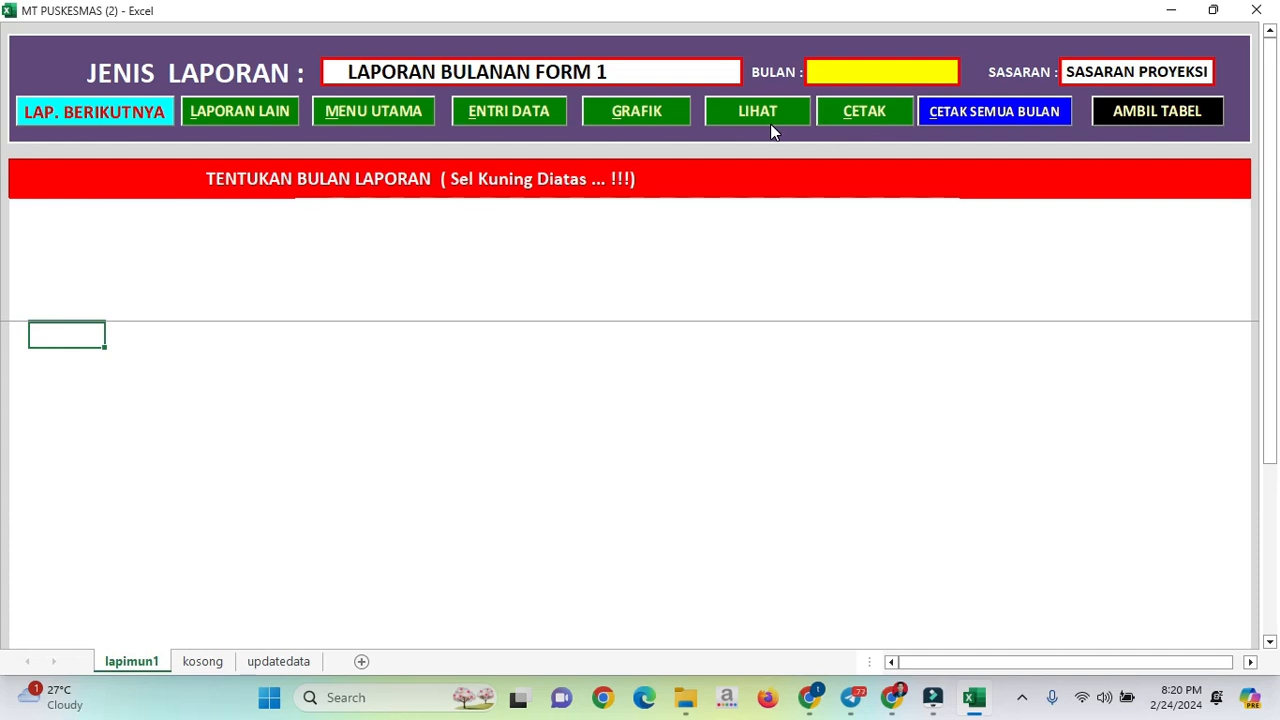
Choose FEBRUARI as the month for the reopened LAPORAN BULANAN FORM 1
{"action": "left_click", "coordinate": [846, 72]}
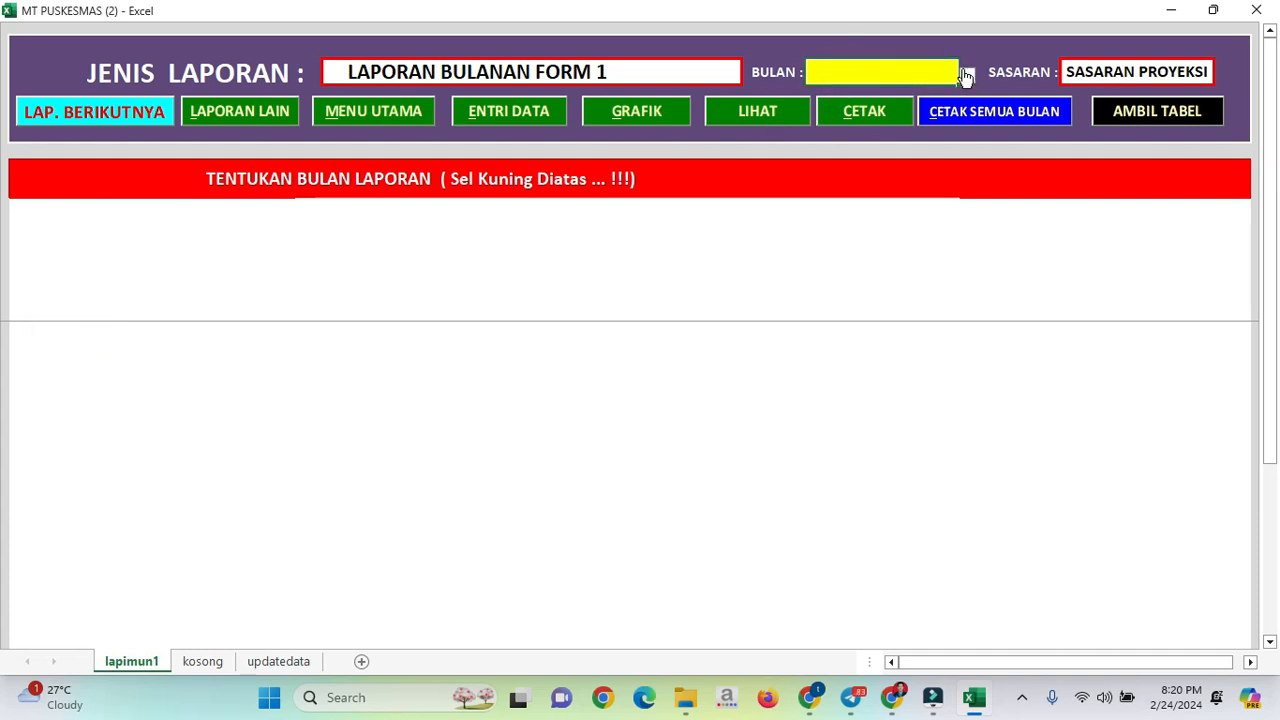
{"action": "left_click", "coordinate": [967, 70]}
{"action": "left_click", "coordinate": [908, 100]}
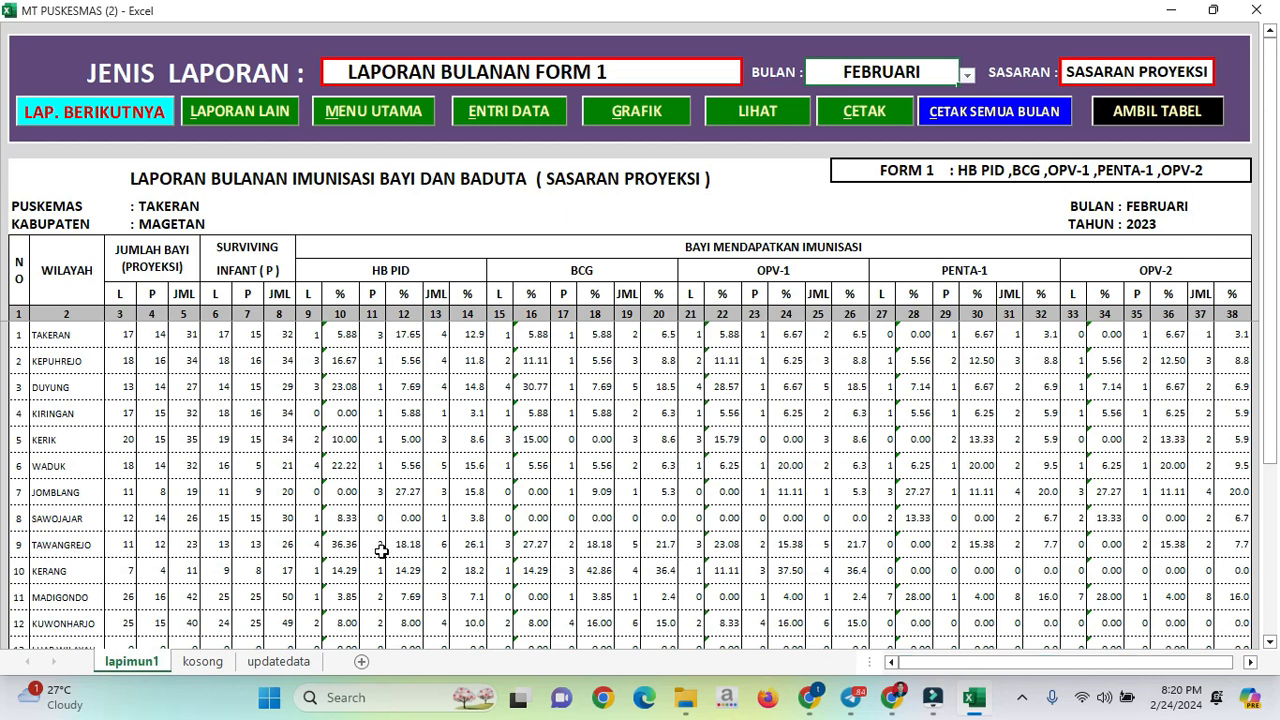
Examine the Form 1 title, the report type cell and the vaccine headings HB PID, BCG, OPV-1, PENTA-1 and OPV-2
{"action": "left_click", "coordinate": [392, 178]}
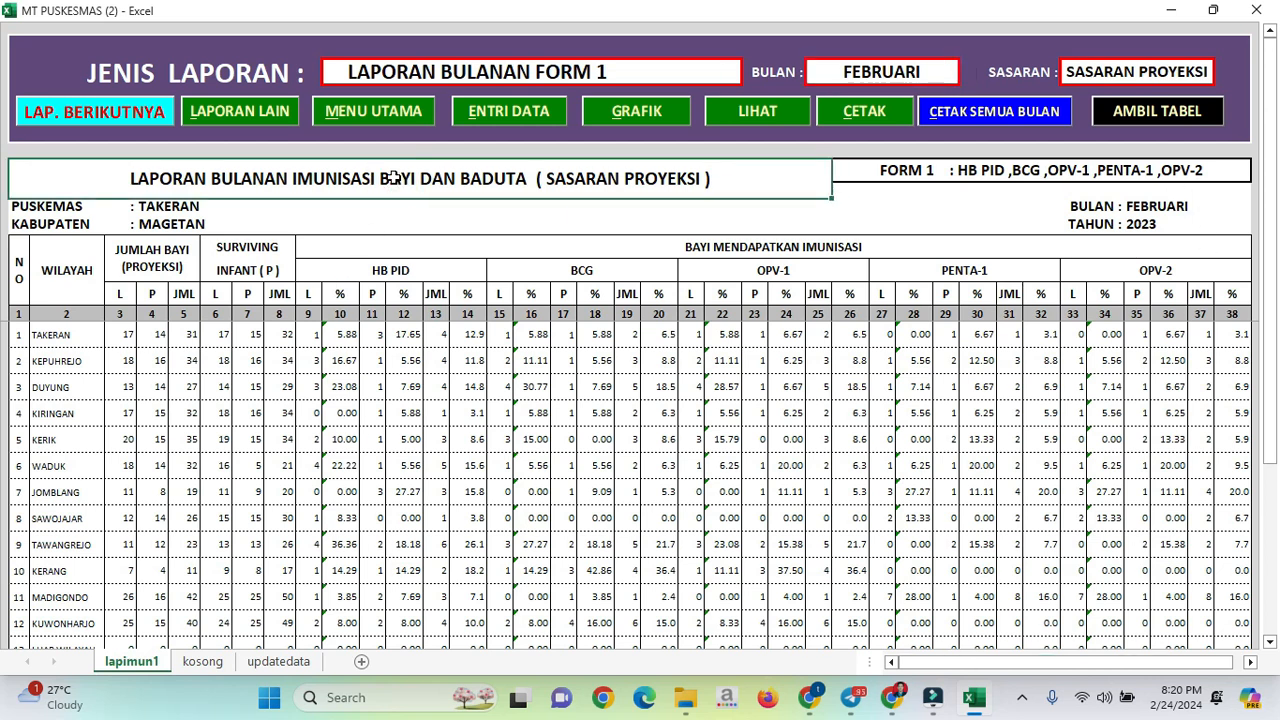
{"action": "left_click", "coordinate": [427, 71]}
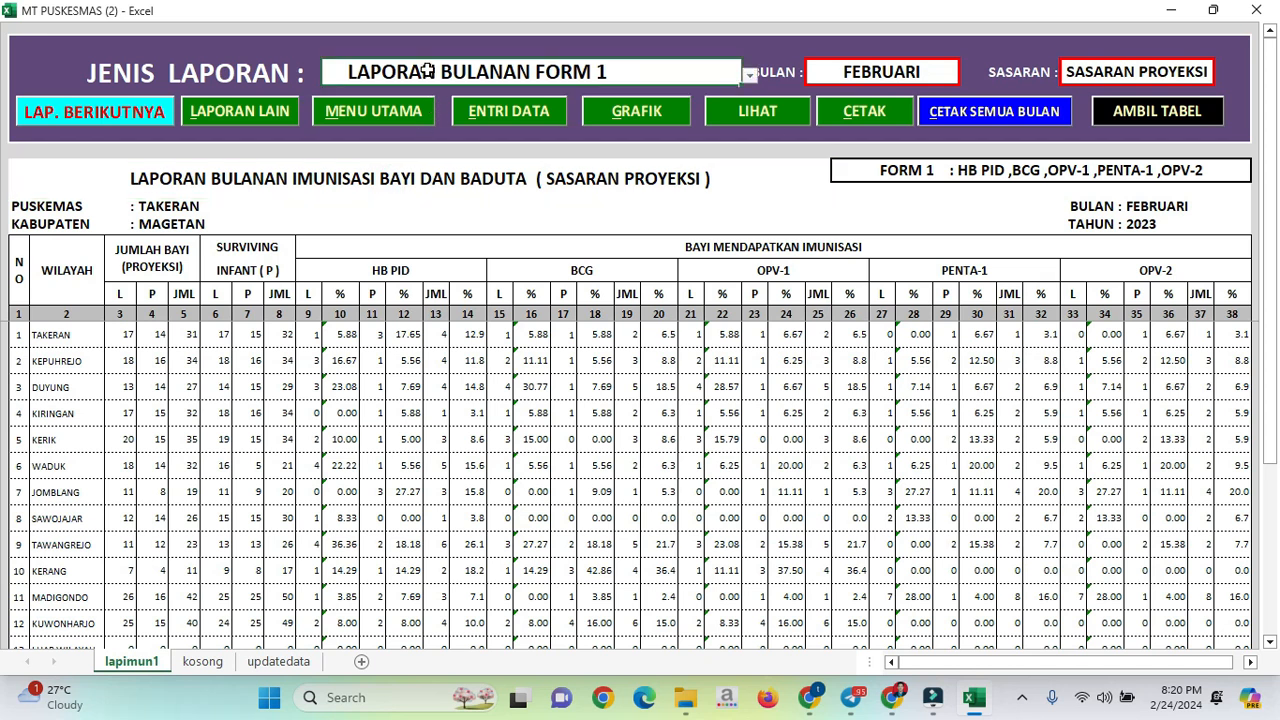
{"action": "left_click", "coordinate": [385, 270]}
{"action": "left_click", "coordinate": [528, 268]}
{"action": "left_click", "coordinate": [727, 266]}
{"action": "left_click", "coordinate": [964, 268]}
{"action": "left_click", "coordinate": [1108, 270]}
Change the report type to LAPORAN BULANAN FORM 2
{"action": "left_click", "coordinate": [728, 82]}
{"action": "left_click", "coordinate": [746, 76]}
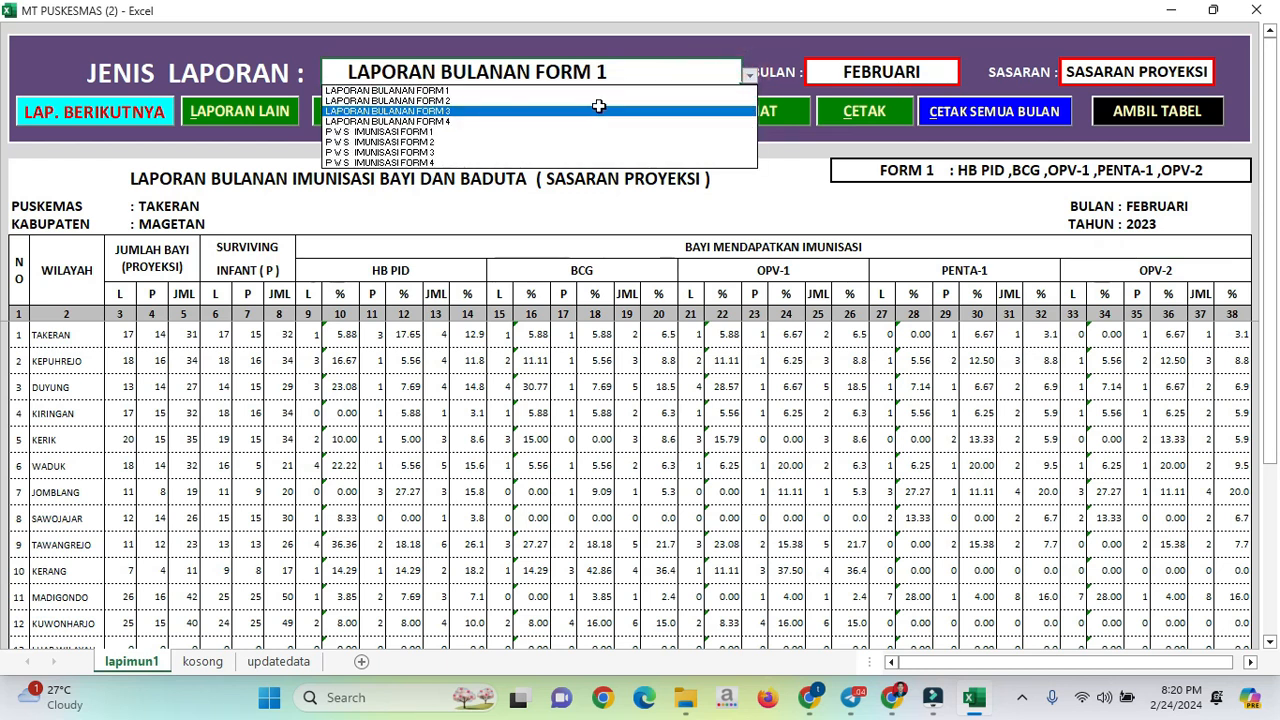
{"action": "left_click", "coordinate": [594, 101]}
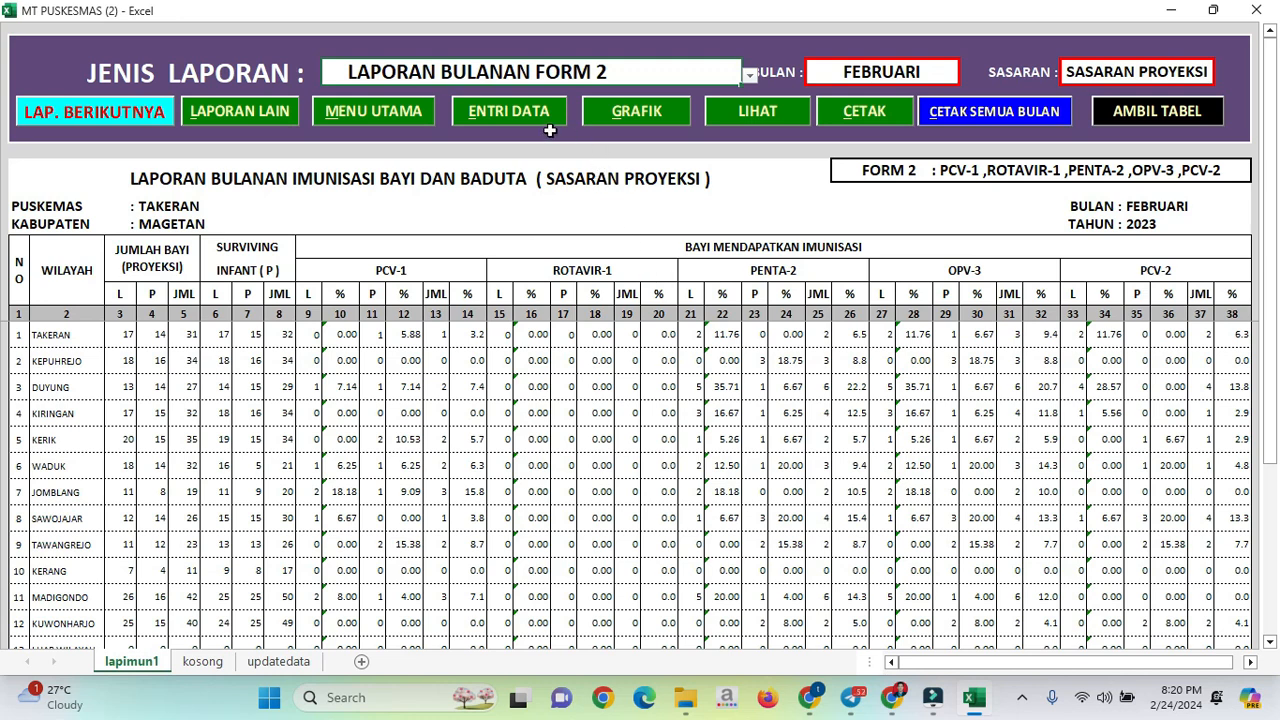
Preview the Form 2 report as a printed page, zoom out on it and close the preview
{"action": "left_click", "coordinate": [769, 117]}
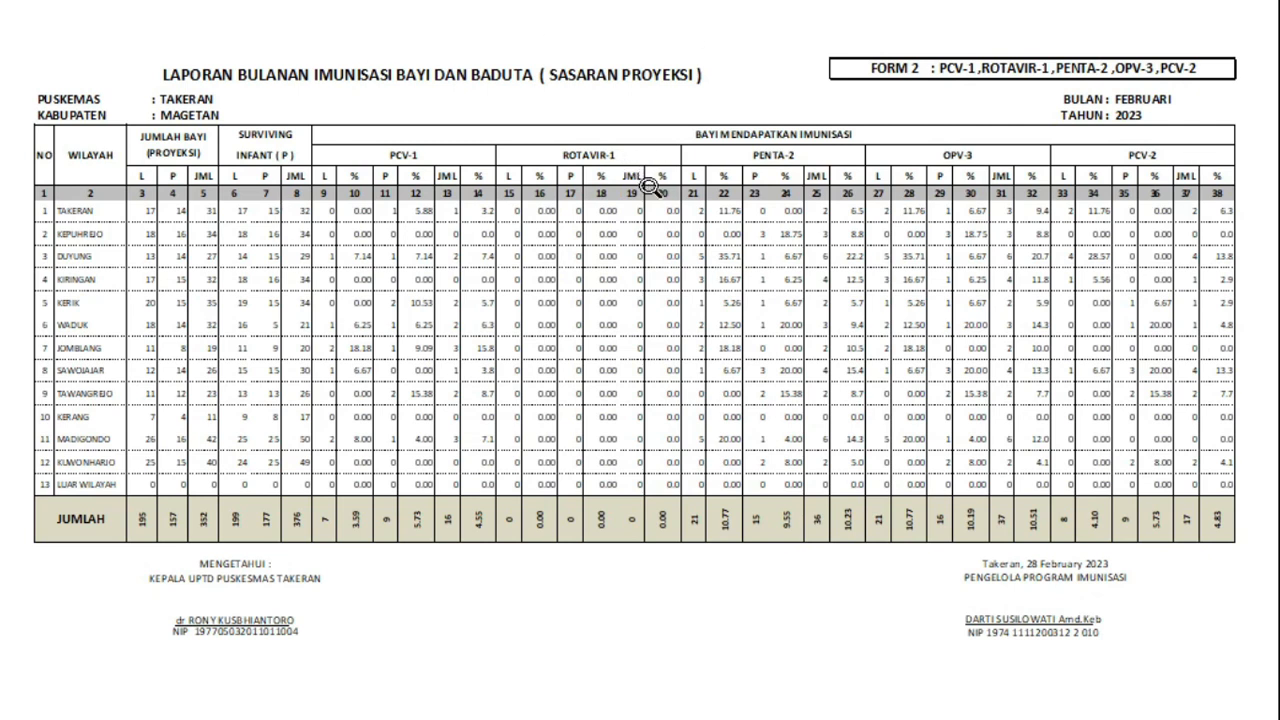
{"action": "left_click", "coordinate": [647, 189]}
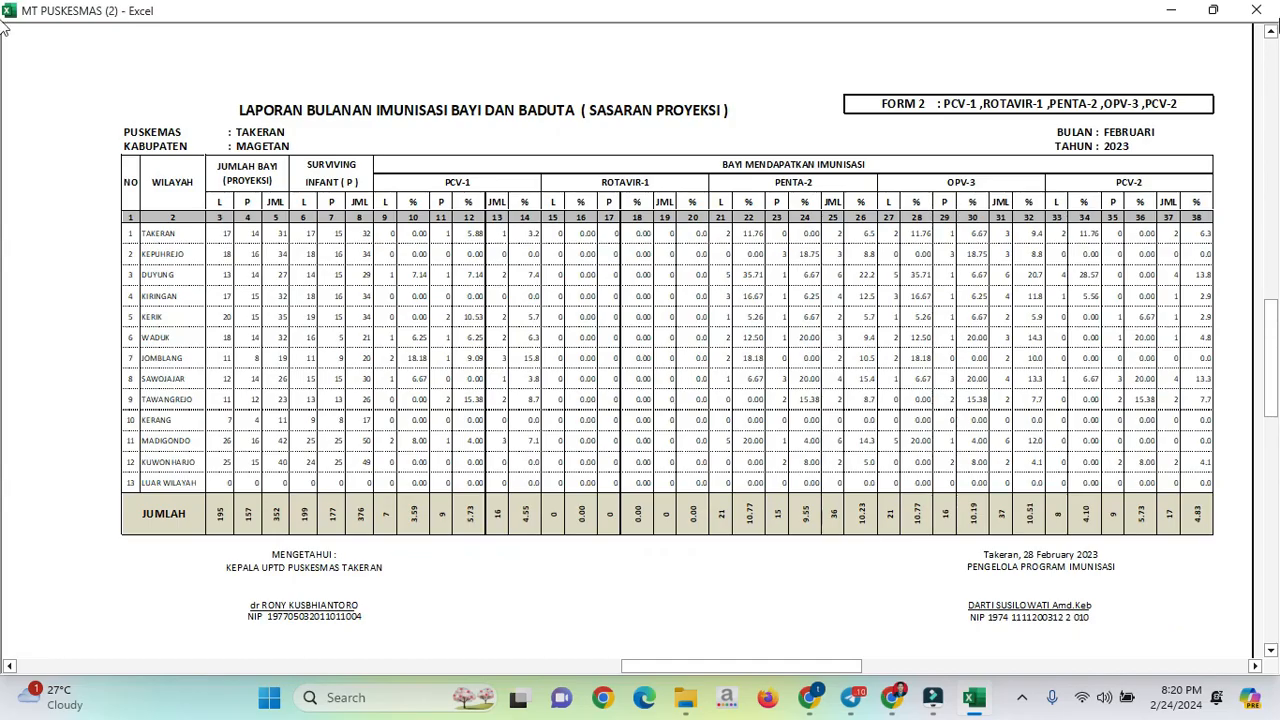
{"action": "left_click", "coordinate": [1257, 10]}
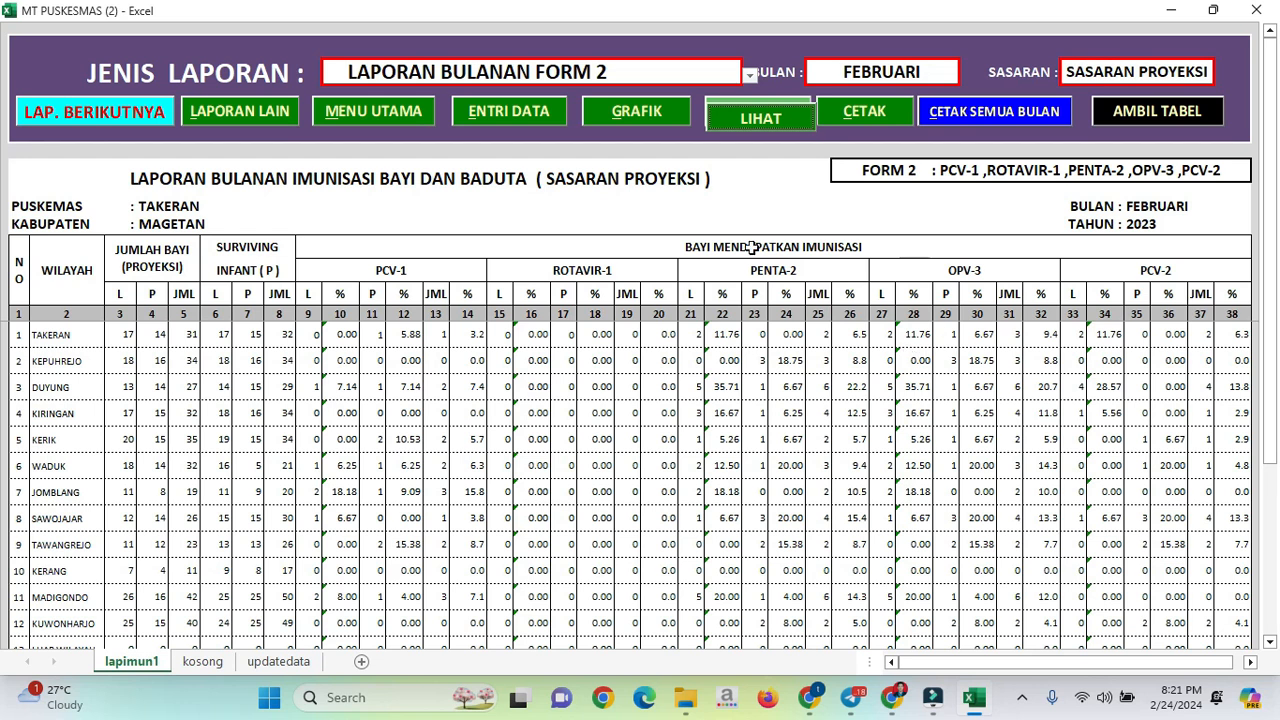
Look through the choices offered for the report type, the month and the target basis (SASARAN)
{"action": "left_click", "coordinate": [841, 356]}
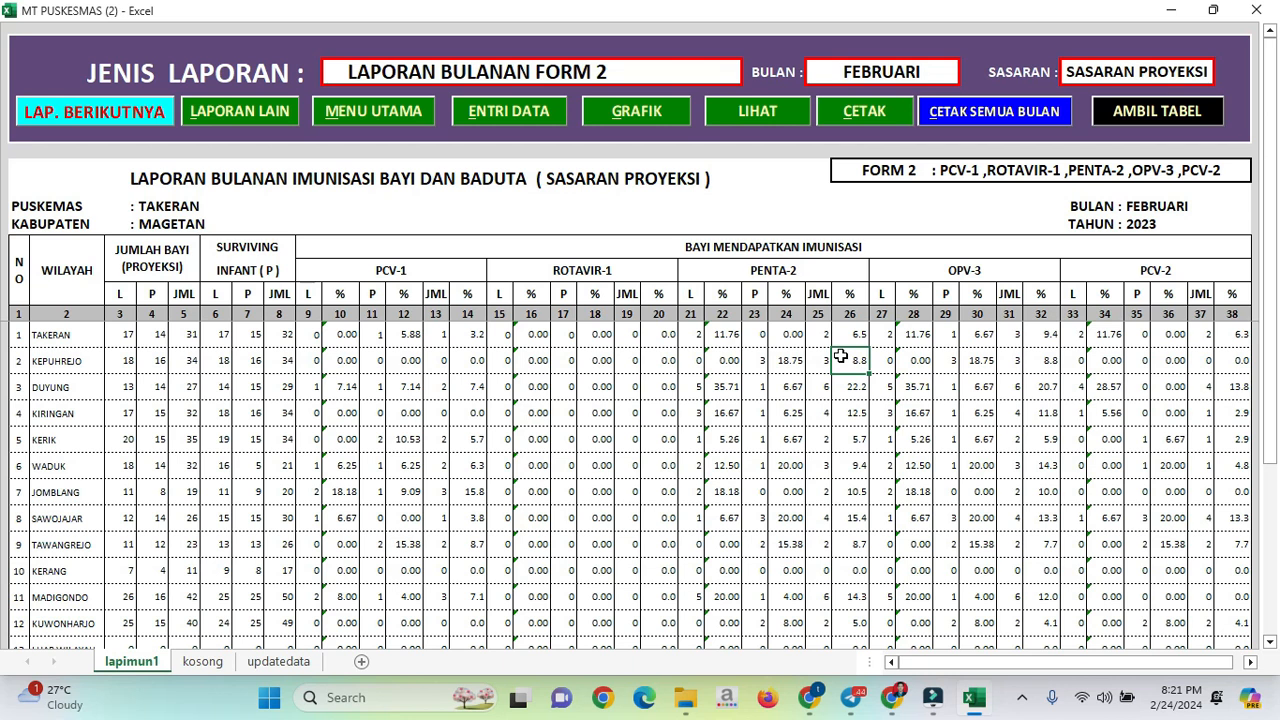
{"action": "left_click", "coordinate": [721, 71]}
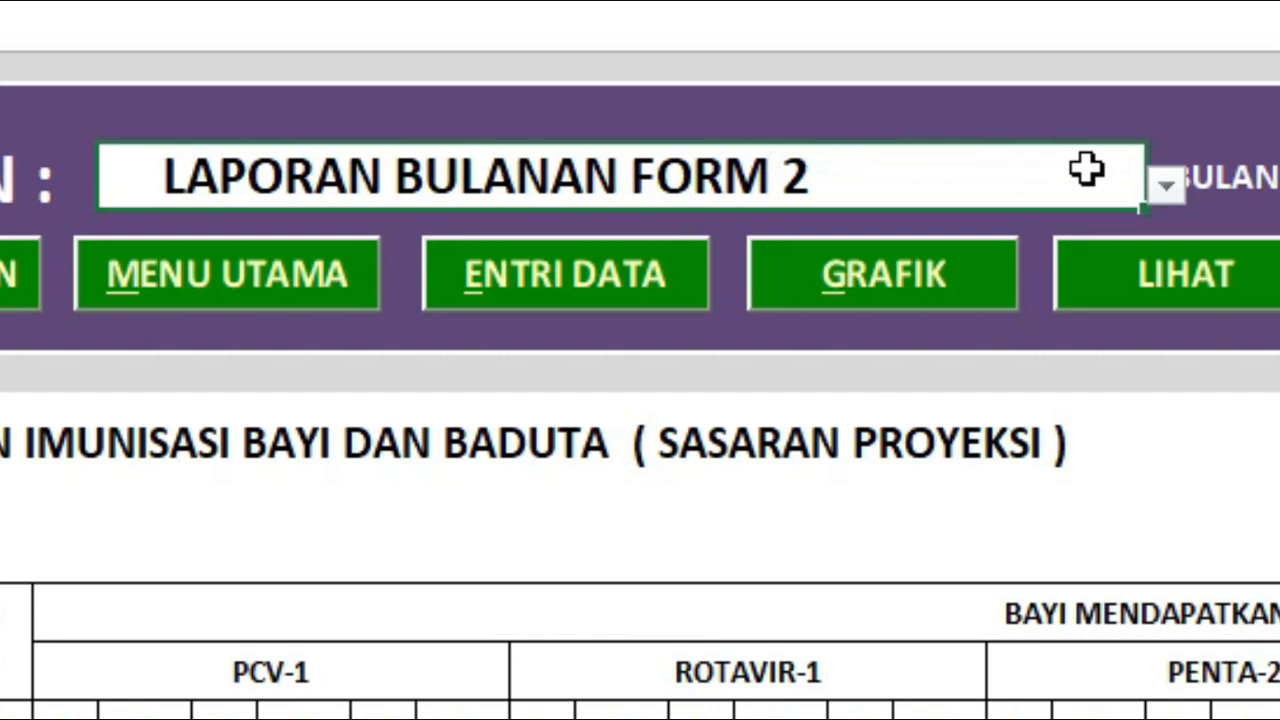
{"action": "left_click", "coordinate": [1163, 187]}
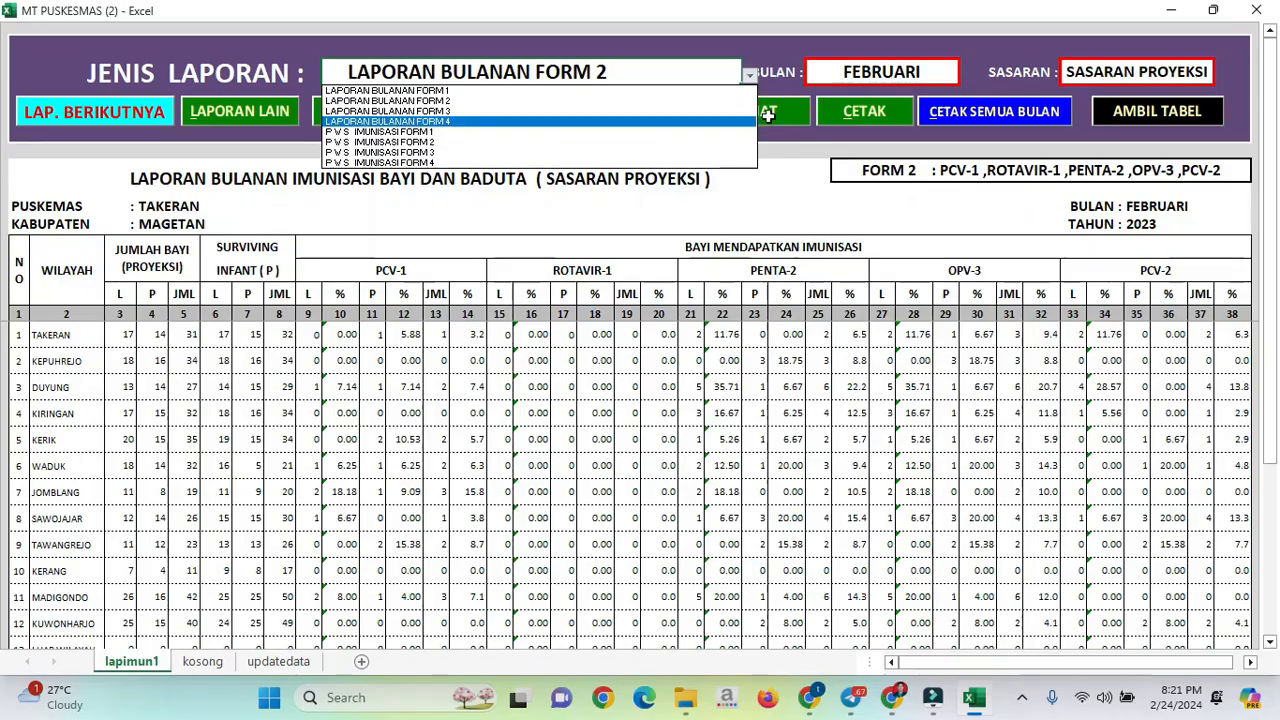
{"action": "left_click", "coordinate": [874, 68]}
{"action": "left_click", "coordinate": [940, 70]}
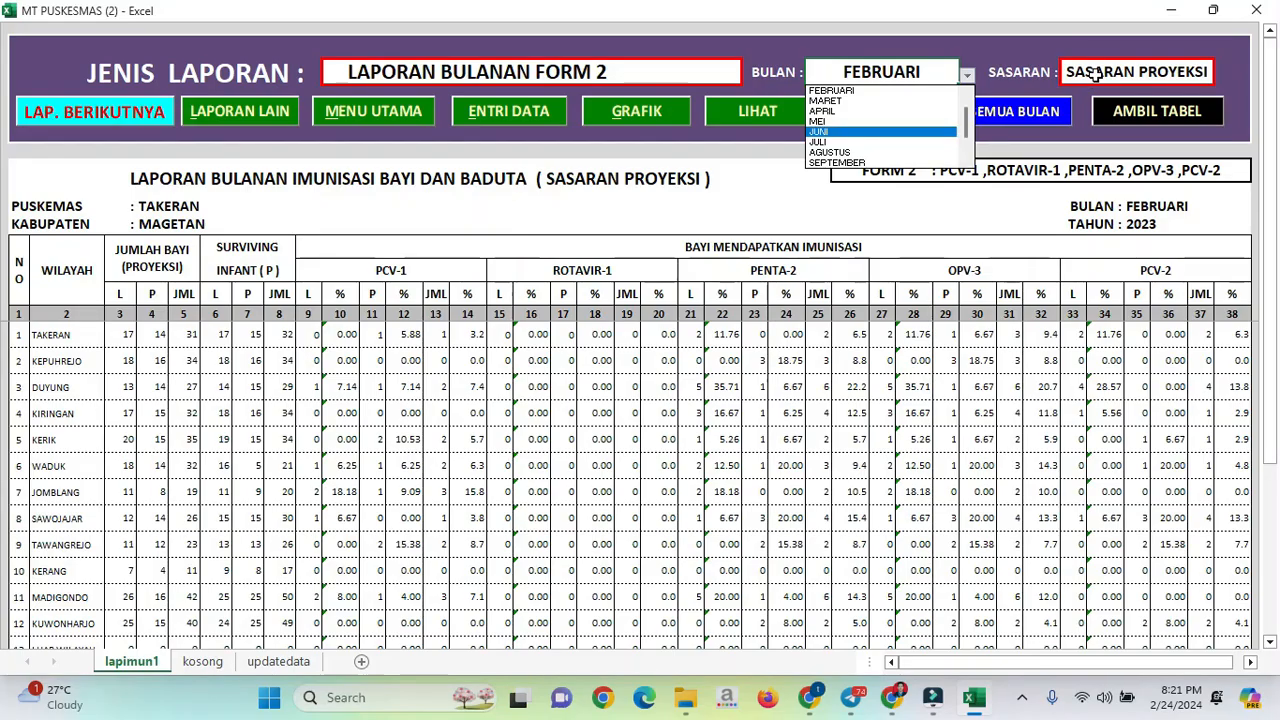
{"action": "left_click", "coordinate": [1097, 76]}
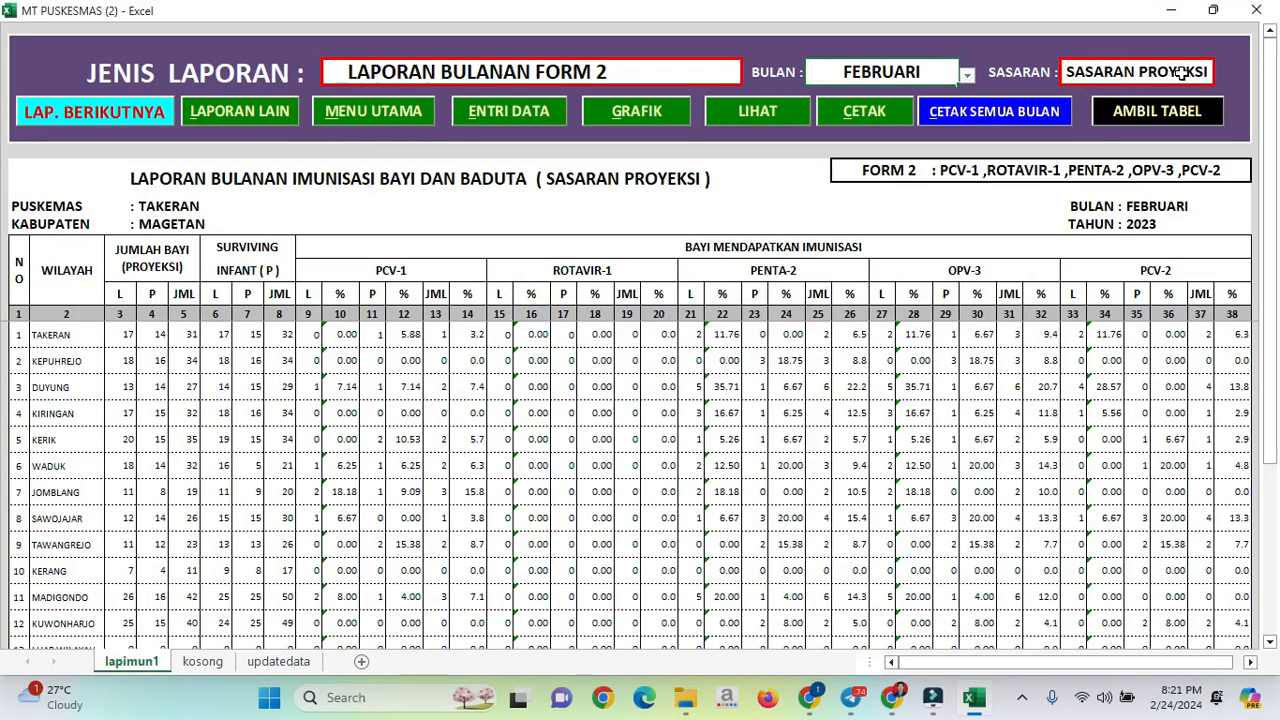
{"action": "left_click", "coordinate": [1186, 74]}
{"action": "left_click", "coordinate": [1222, 79]}
{"action": "left_click", "coordinate": [1165, 96]}
Try to enter the unlisted text "hjabsajb" as the report type, then cancel the entry
{"action": "left_click", "coordinate": [614, 72]}
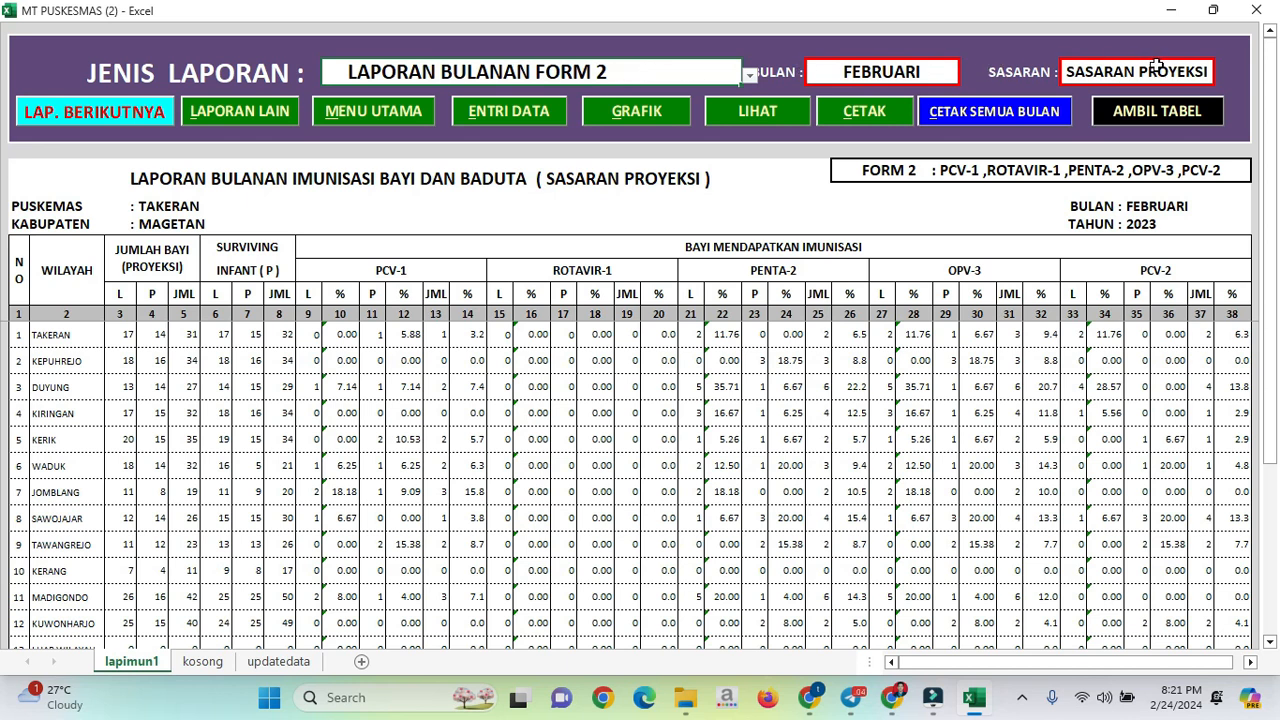
{"action": "type", "text": "hjabsajb"}
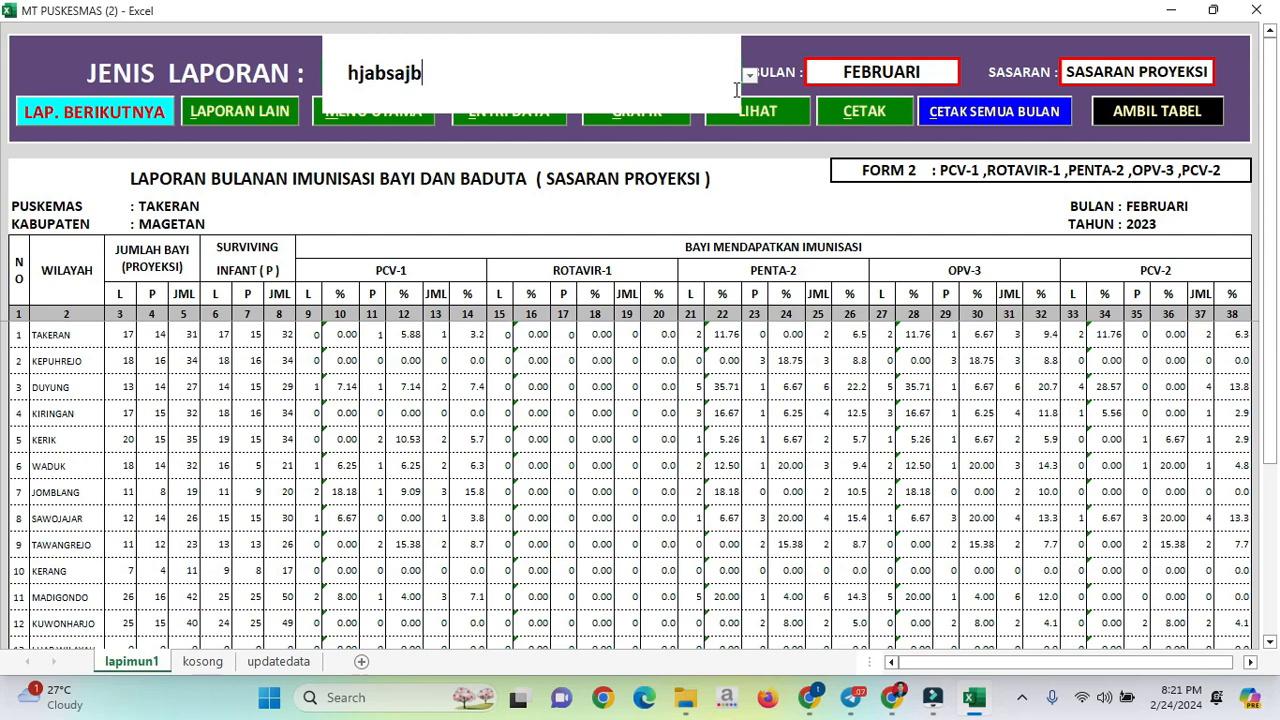
{"action": "key", "text": "Return"}
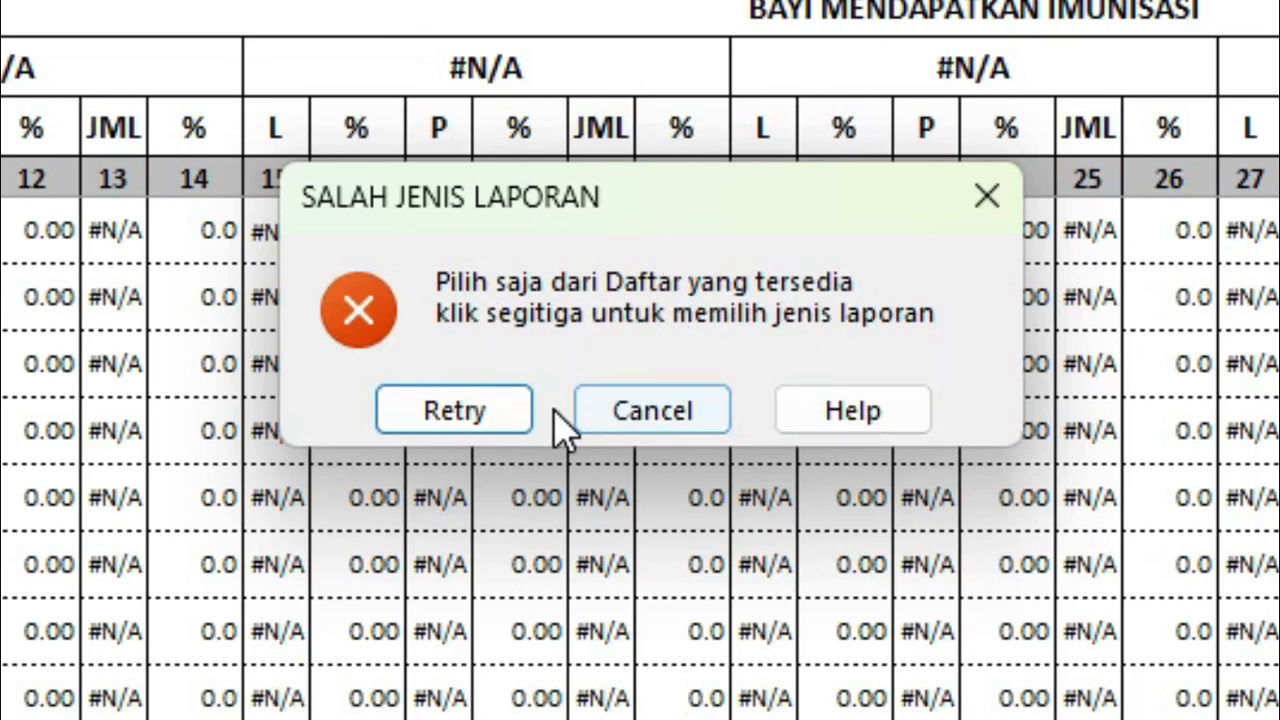
{"action": "left_click", "coordinate": [622, 410]}
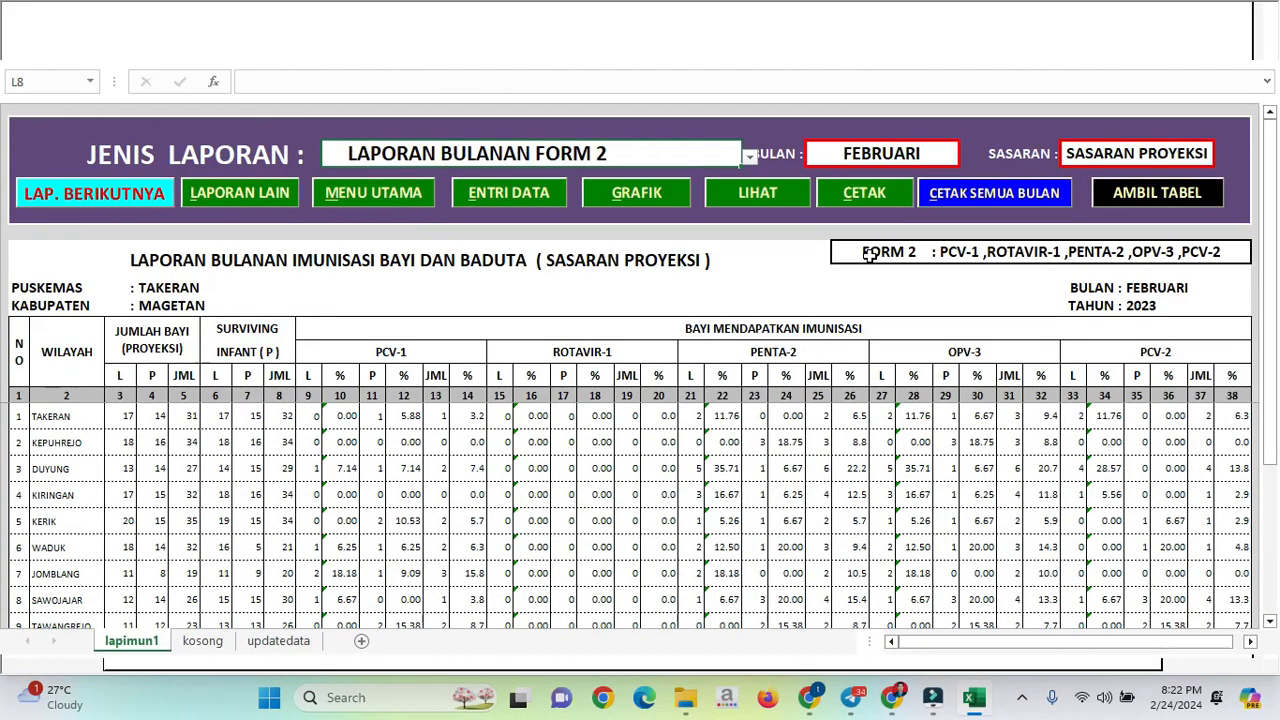
Examine the source lists of months and report types beside the report, along with the report type, month and SASARAN cells
{"action": "left_click", "coordinate": [1249, 641]}
{"action": "left_click", "coordinate": [1253, 256]}
{"action": "left_click_drag", "start_coordinate": [1253, 256], "coordinate": [2, 262]}
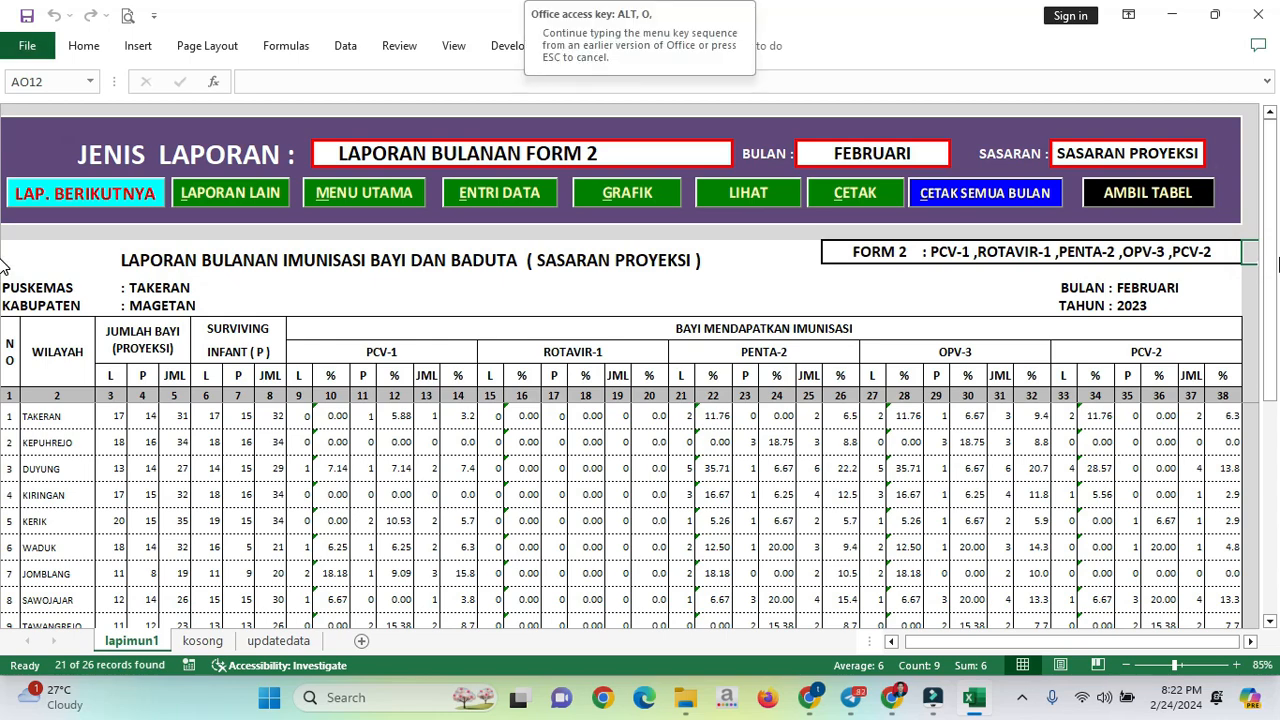
{"action": "scroll", "coordinate": [3, 265], "scroll_direction": "right", "scroll_amount": 1}
{"action": "left_click_drag", "start_coordinate": [1048, 648], "coordinate": [1094, 655]}
{"action": "left_click", "coordinate": [208, 154]}
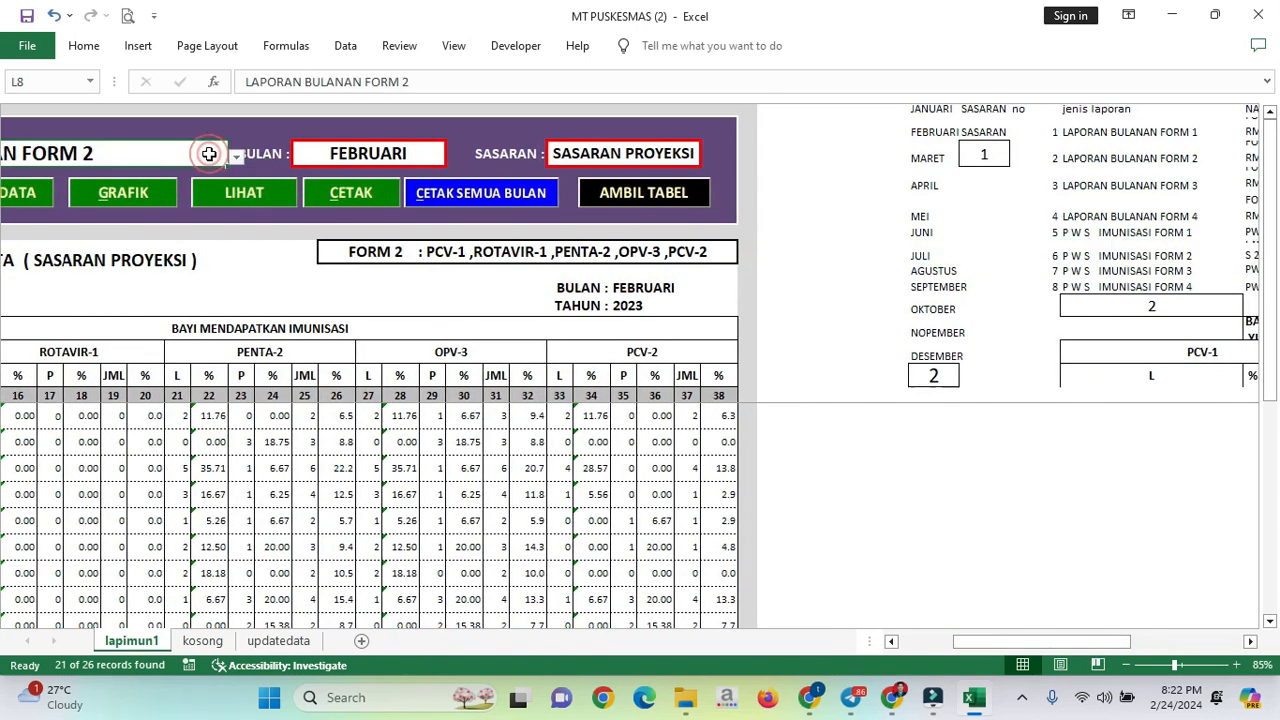
{"action": "left_click", "coordinate": [368, 155]}
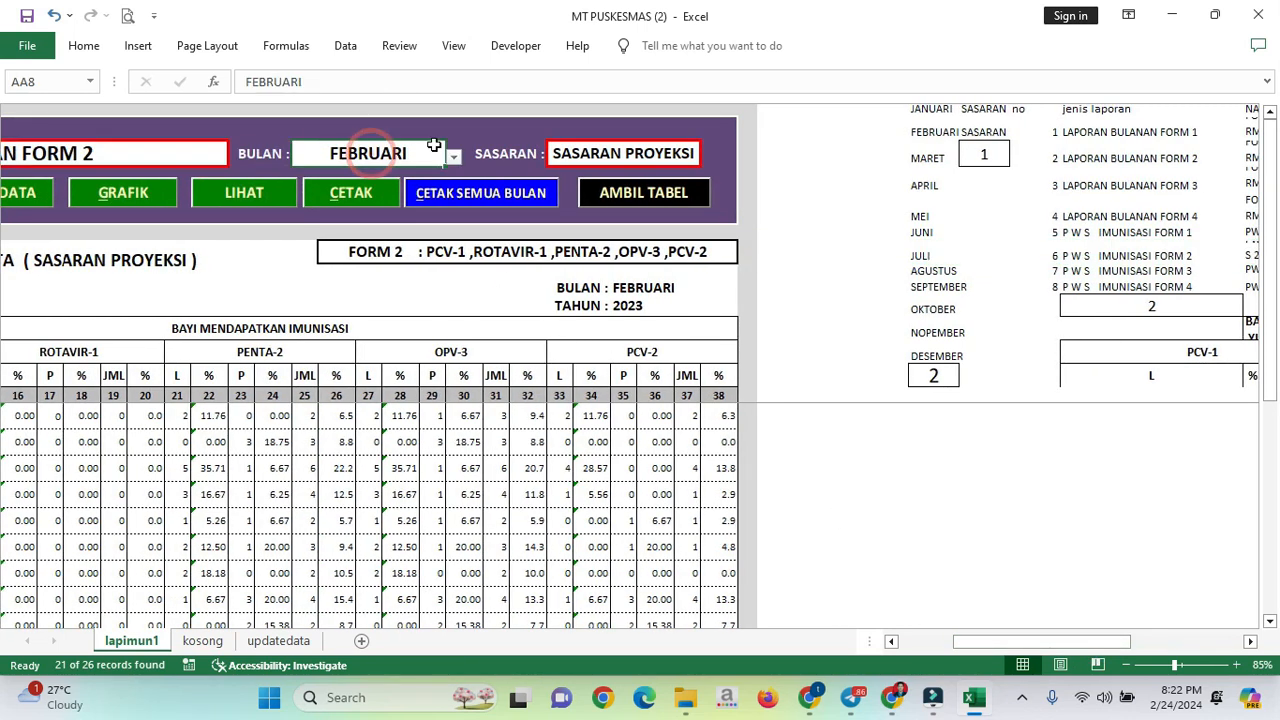
{"action": "left_click", "coordinate": [609, 157]}
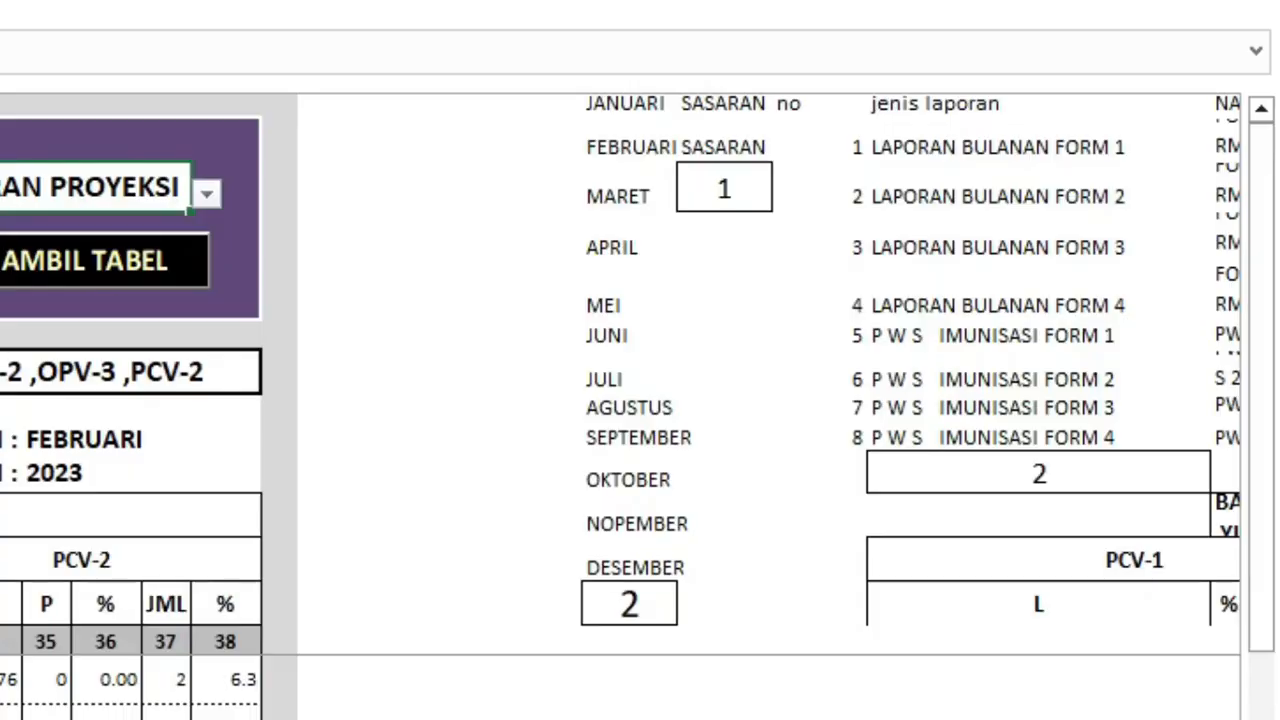
Add all borders to the report type source table, including its no and jenis laporan headings and the index cell beneath
{"action": "scroll", "coordinate": [620, 400], "scroll_direction": "right", "scroll_amount": 5}
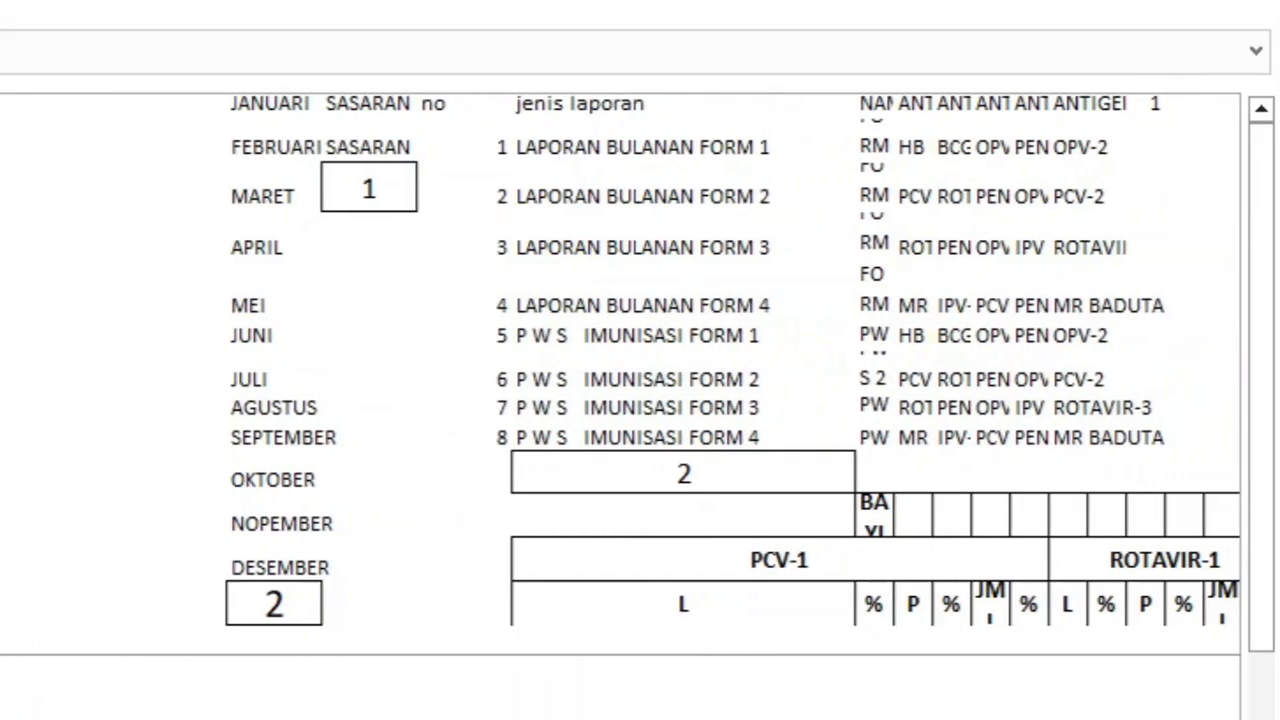
{"action": "left_click", "coordinate": [520, 283]}
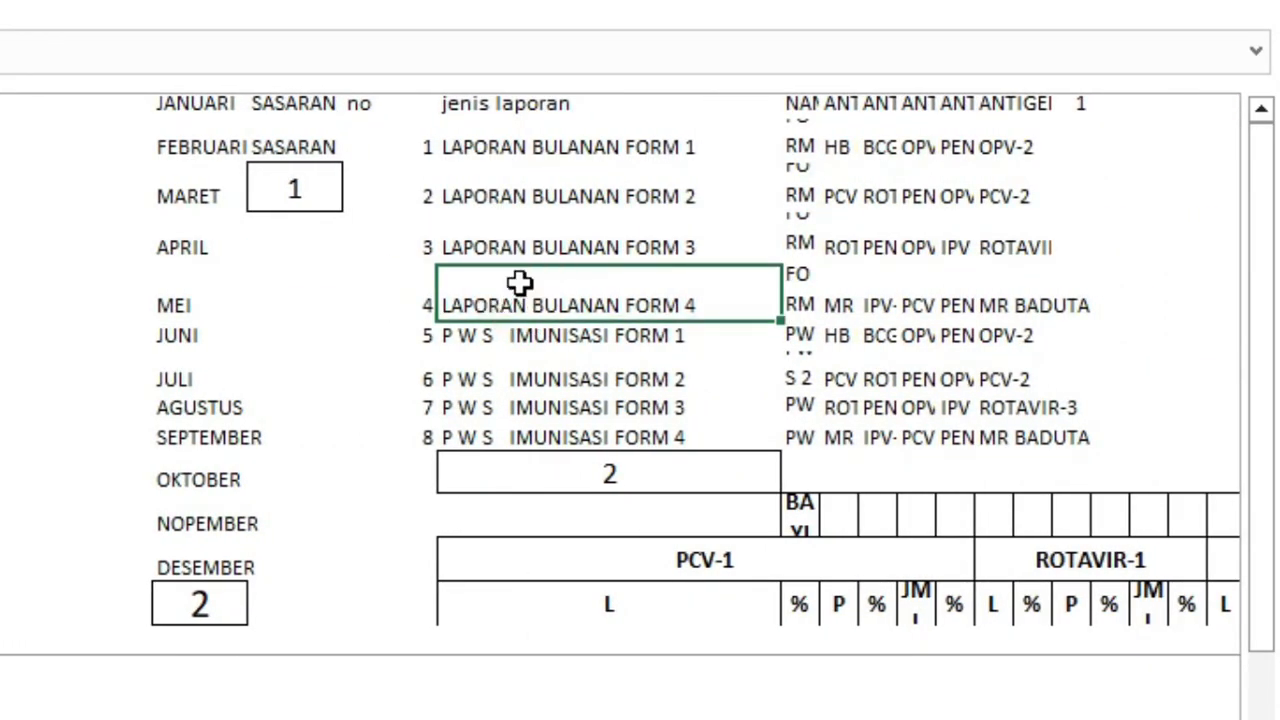
{"action": "left_click", "coordinate": [472, 106]}
{"action": "mouse_move", "coordinate": [375, 103]}
{"action": "left_mouse_down"}
{"action": "mouse_move", "coordinate": [480, 126]}
{"action": "mouse_move", "coordinate": [674, 366]}
{"action": "mouse_move", "coordinate": [686, 473]}
{"action": "left_mouse_up"}
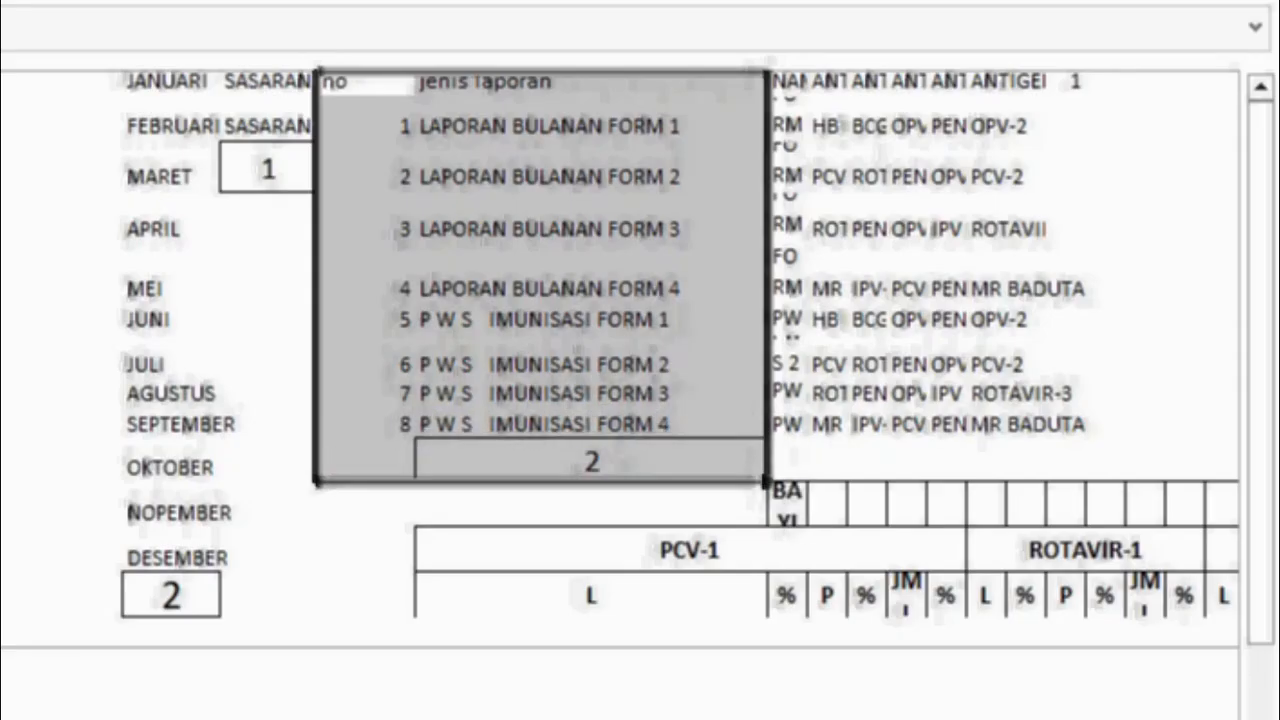
{"action": "key", "text": "alt+h"}
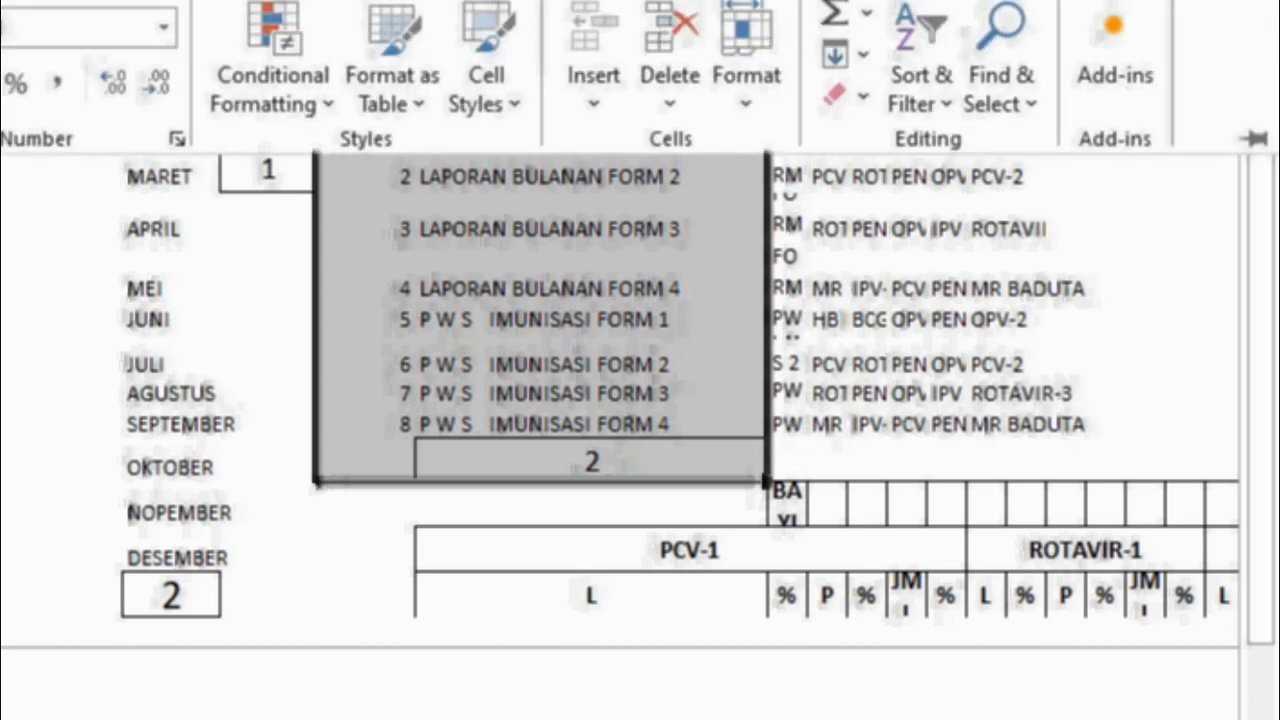
{"action": "key", "text": "b"}
{"action": "key", "text": "a"}
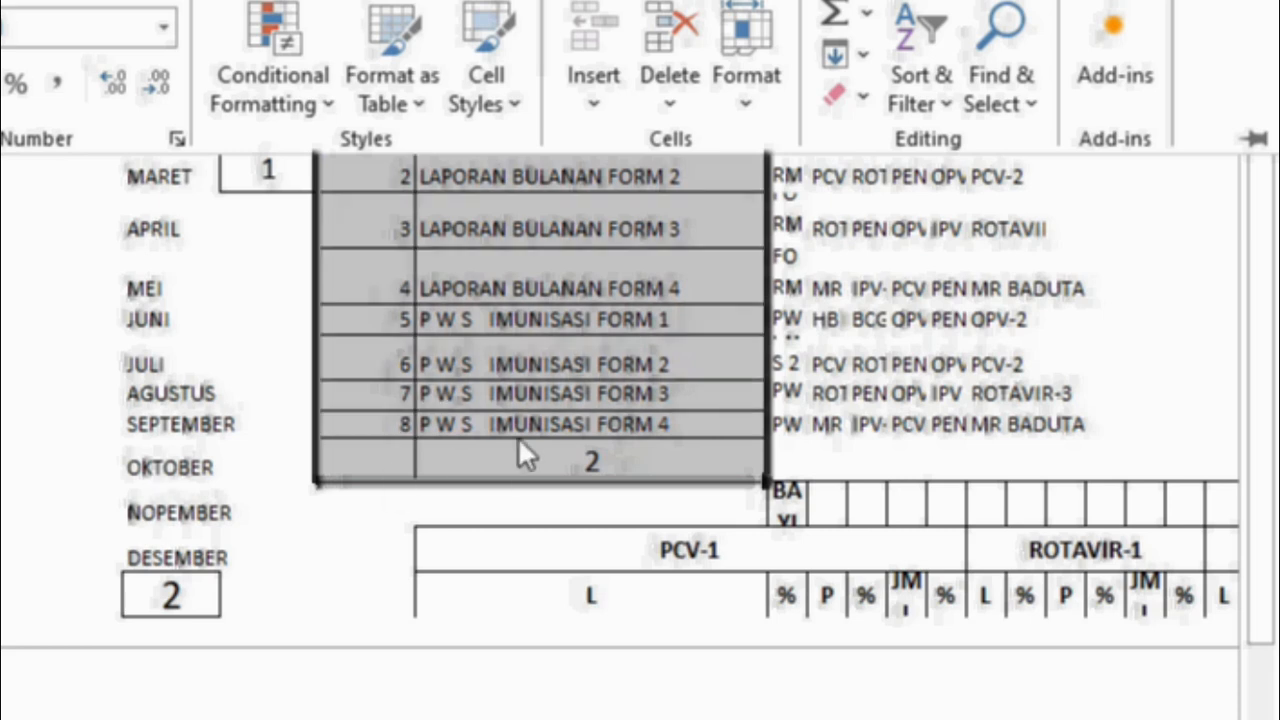
Examine the eight report type entries and the form and antigen columns beside them
{"action": "left_click", "coordinate": [611, 225]}
{"action": "left_click_drag", "start_coordinate": [603, 125], "coordinate": [623, 425]}
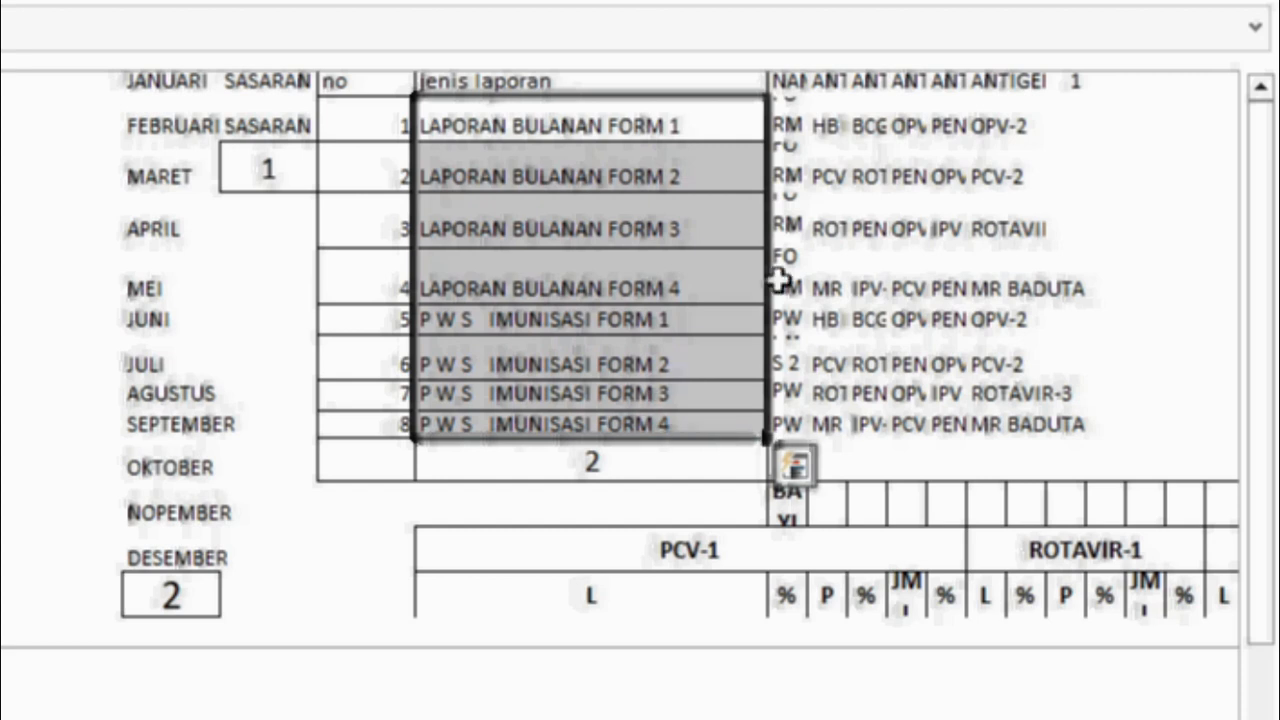
{"action": "left_click", "coordinate": [903, 88]}
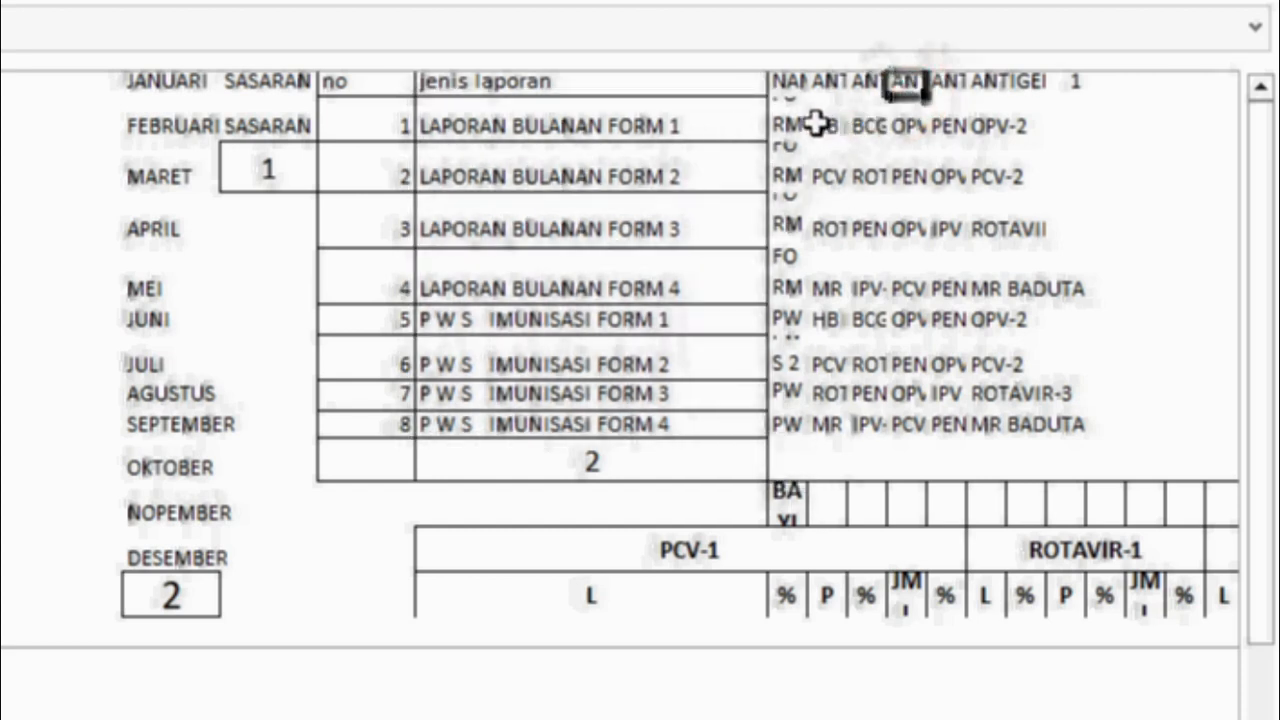
{"action": "left_click", "coordinate": [812, 126]}
{"action": "left_click", "coordinate": [790, 126]}
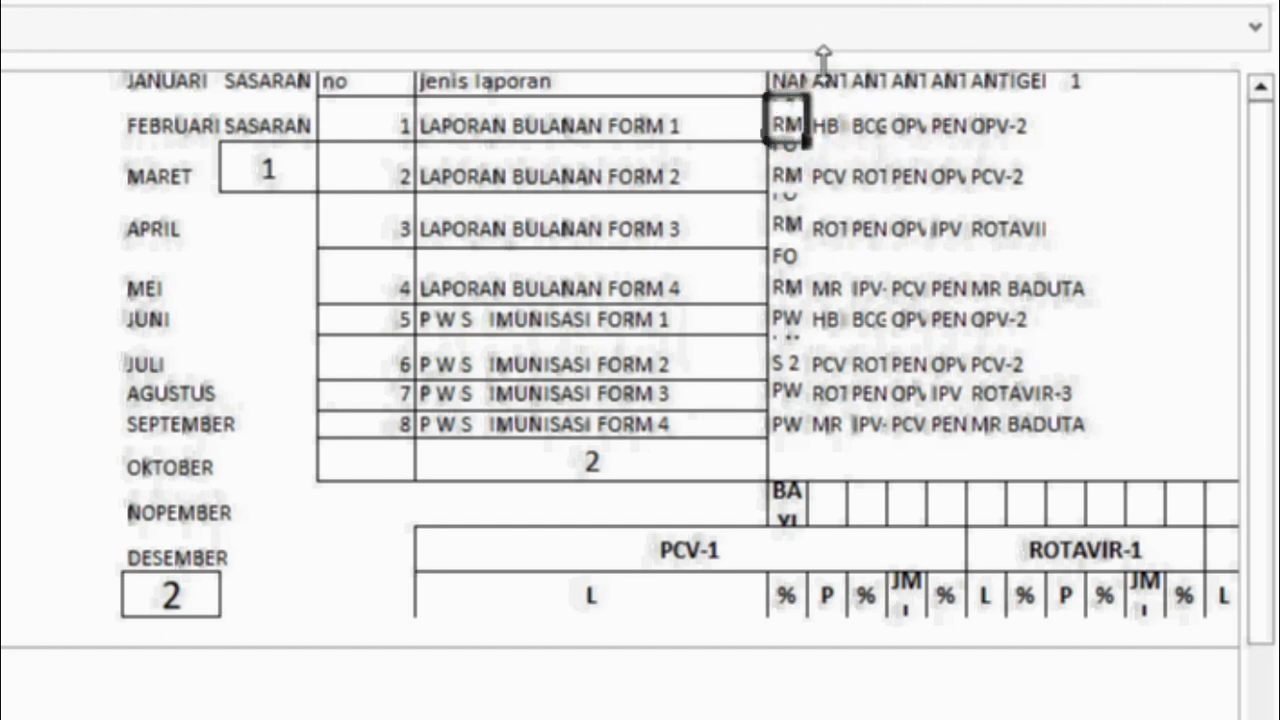
{"action": "left_click", "coordinate": [4, 300]}
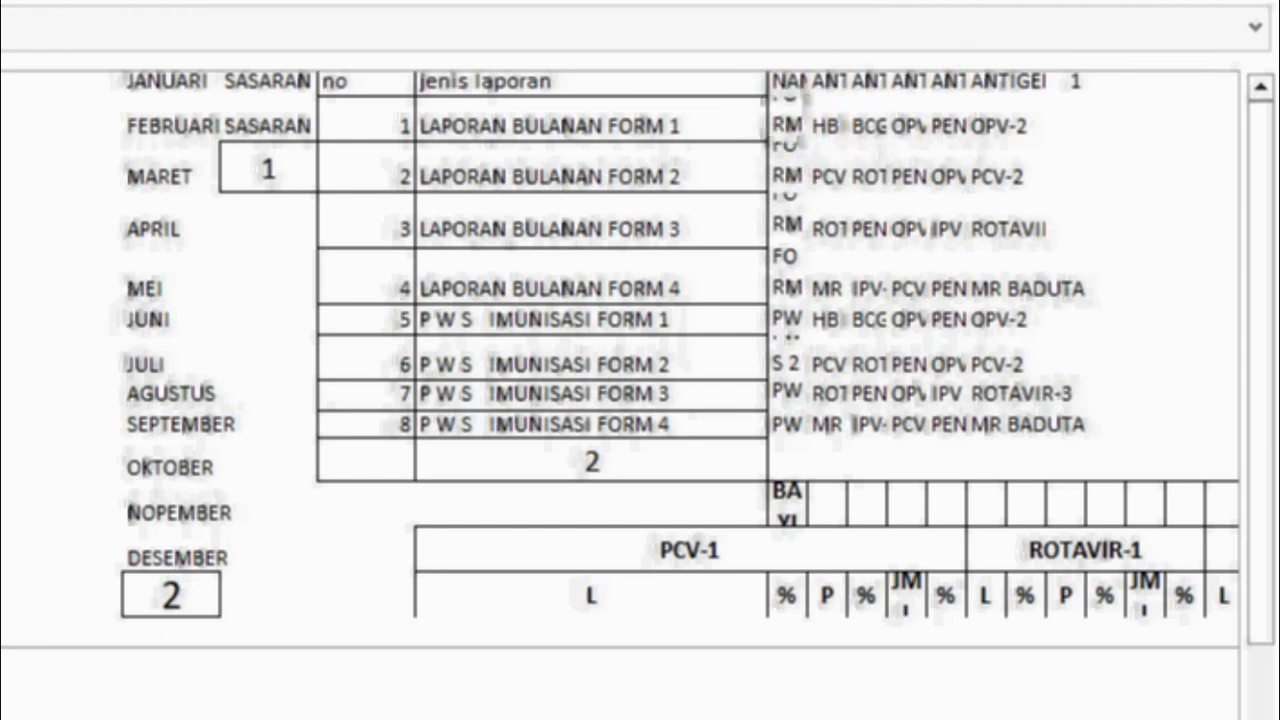
{"action": "left_click", "coordinate": [778, 82]}
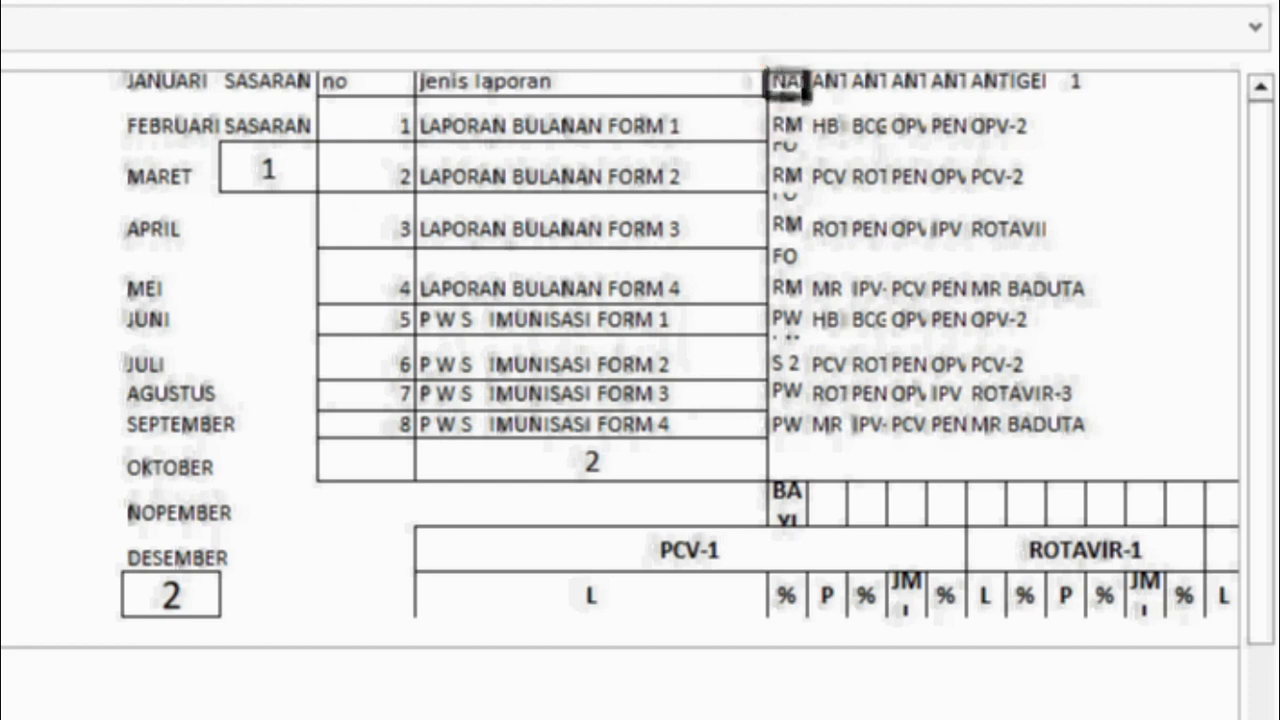
{"action": "left_click", "coordinate": [4, 290]}
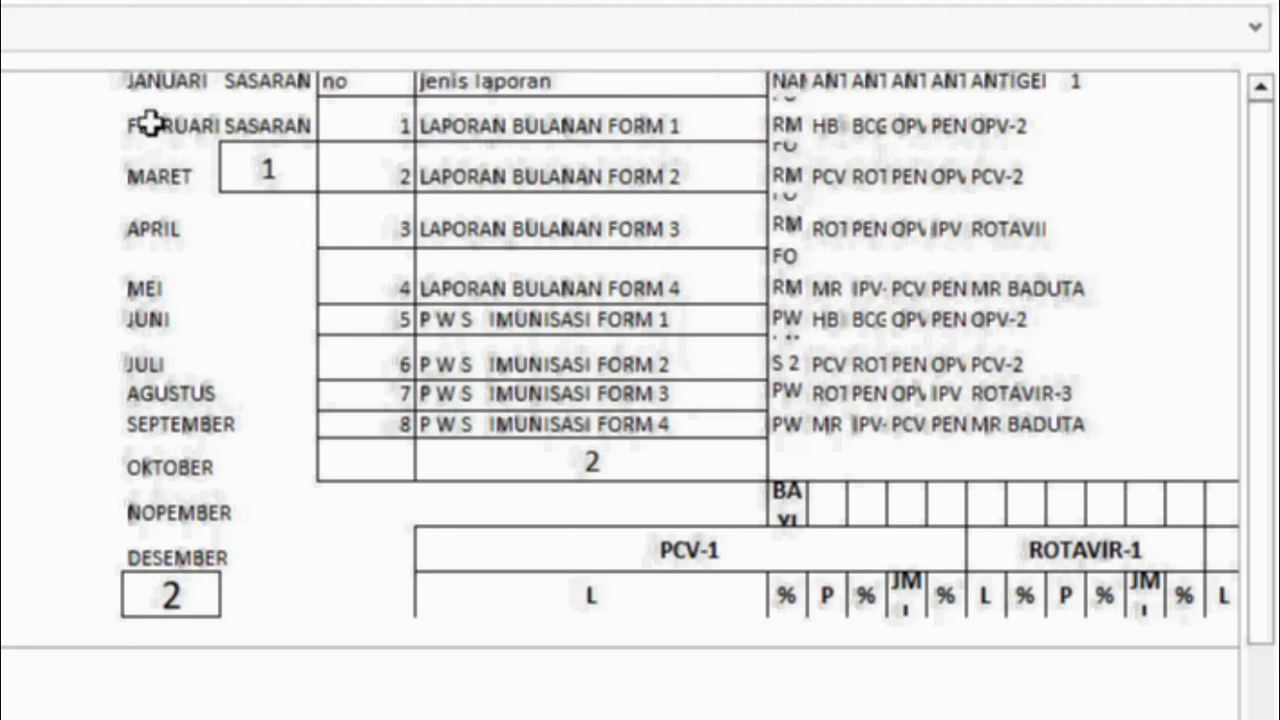
Add all borders to the month list from JANUARI to DESEMBER and to the adjoining SASARAN cells
{"action": "left_click_drag", "start_coordinate": [149, 86], "coordinate": [190, 549]}
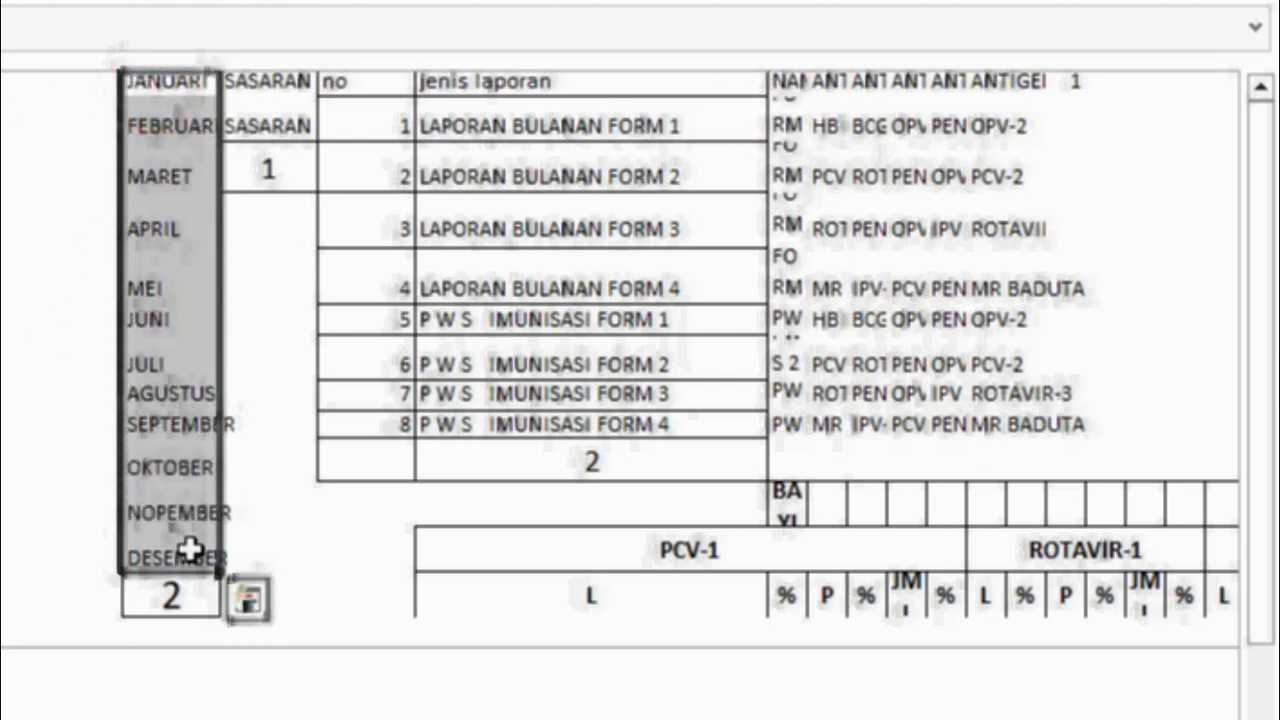
{"action": "left_click", "coordinate": [0, 0]}
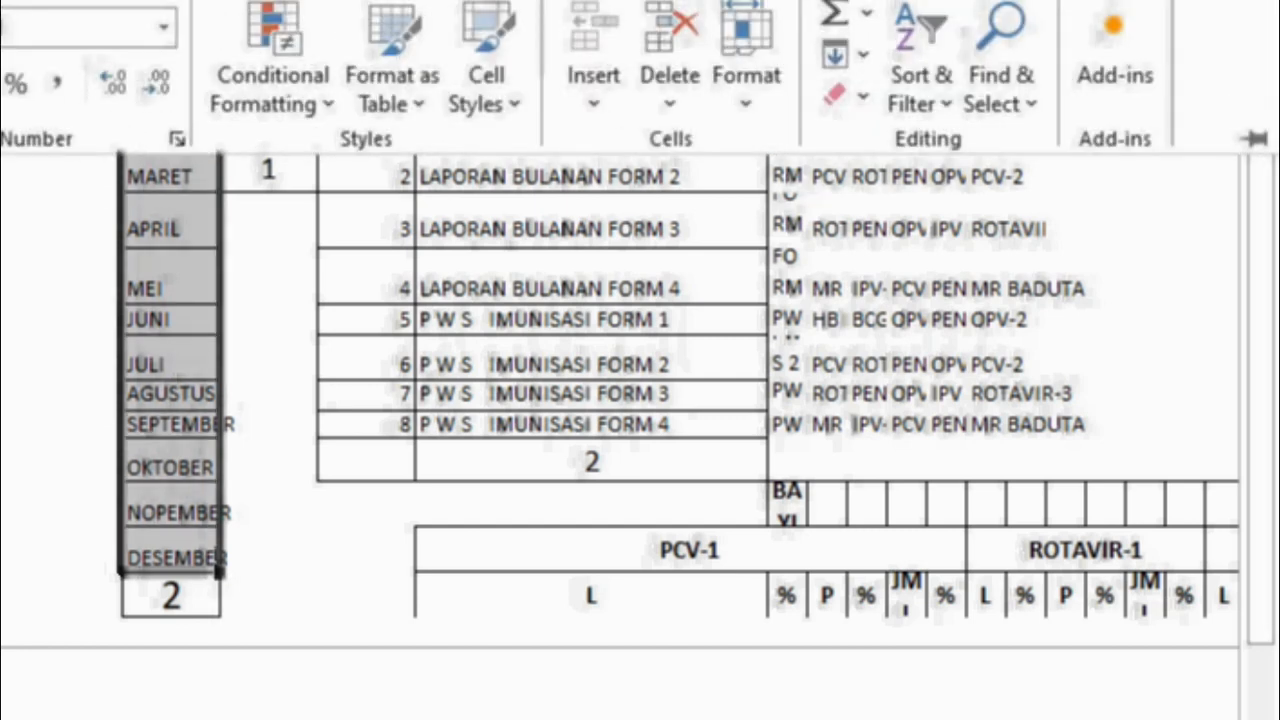
{"action": "left_click", "coordinate": [0, 360]}
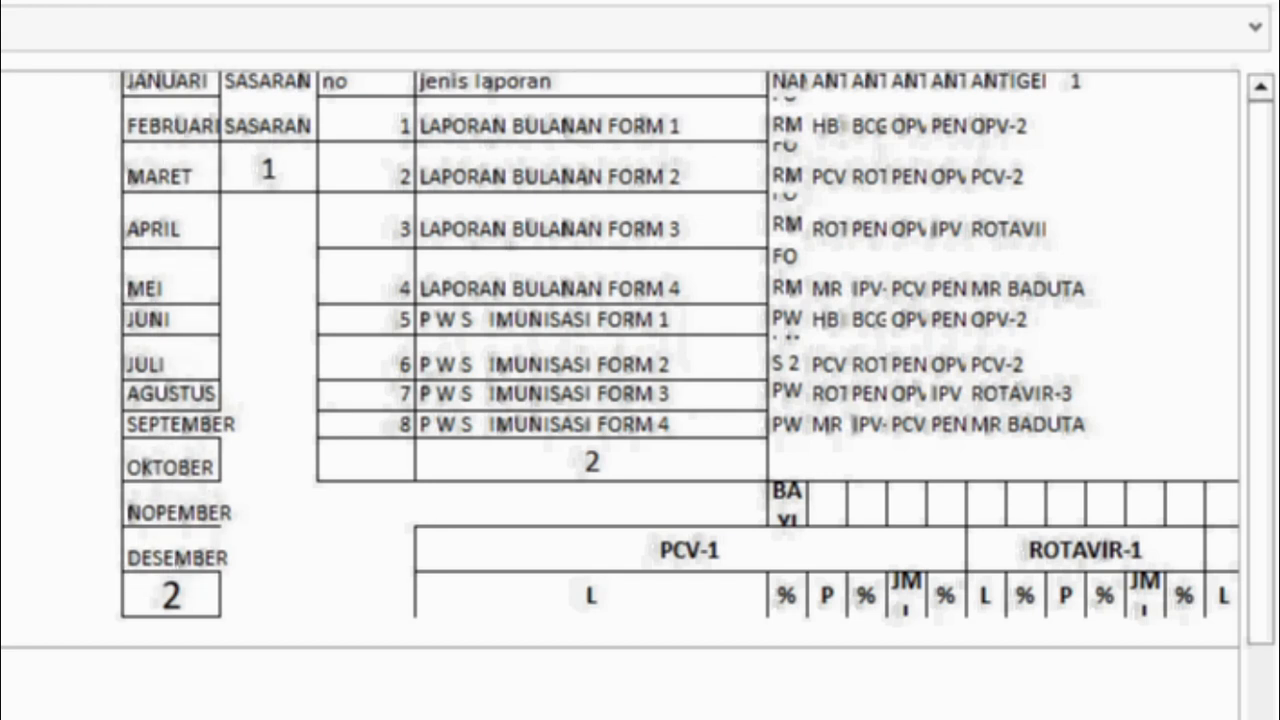
{"action": "left_click_drag", "start_coordinate": [263, 80], "coordinate": [274, 160]}
{"action": "left_click", "coordinate": [2, 160]}
{"action": "left_click", "coordinate": [278, 110]}
{"action": "left_click", "coordinate": [268, 86]}
{"action": "left_click", "coordinate": [266, 89]}
{"action": "left_click", "coordinate": [266, 116]}
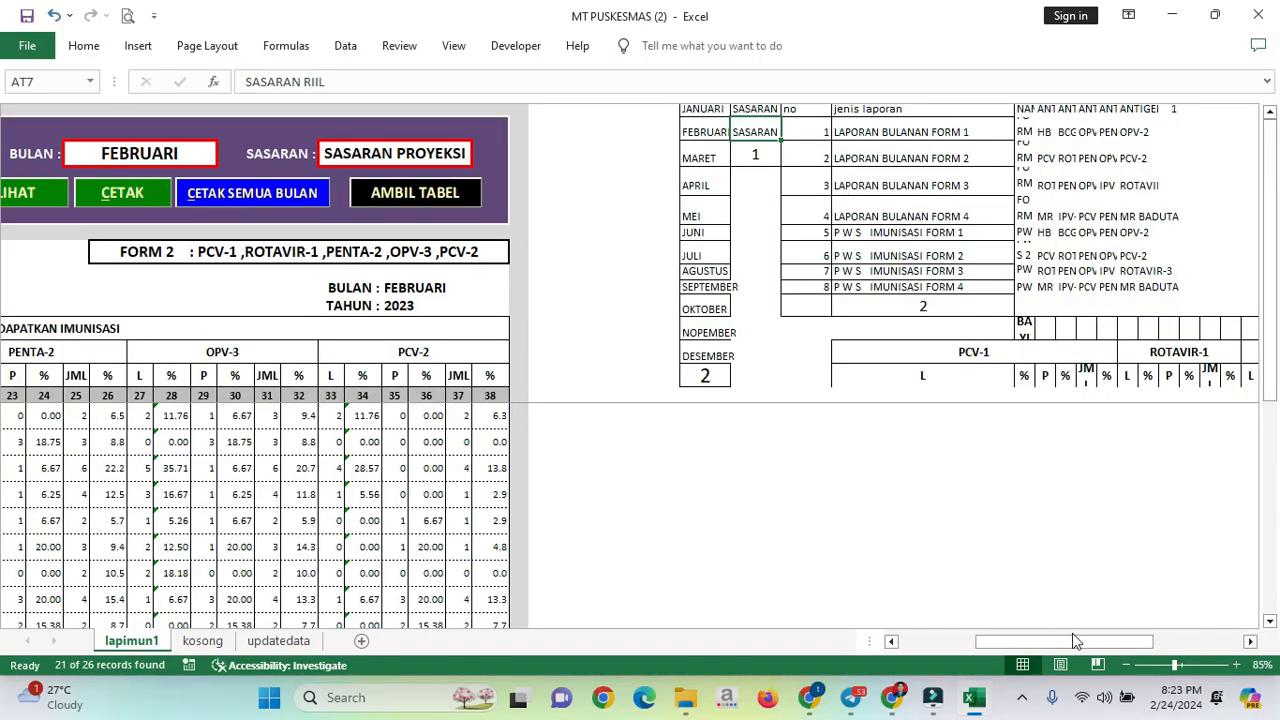
Compare the choices in the report type drop-down with the jenis laporan source list
{"action": "left_click_drag", "start_coordinate": [1072, 636], "coordinate": [988, 631]}
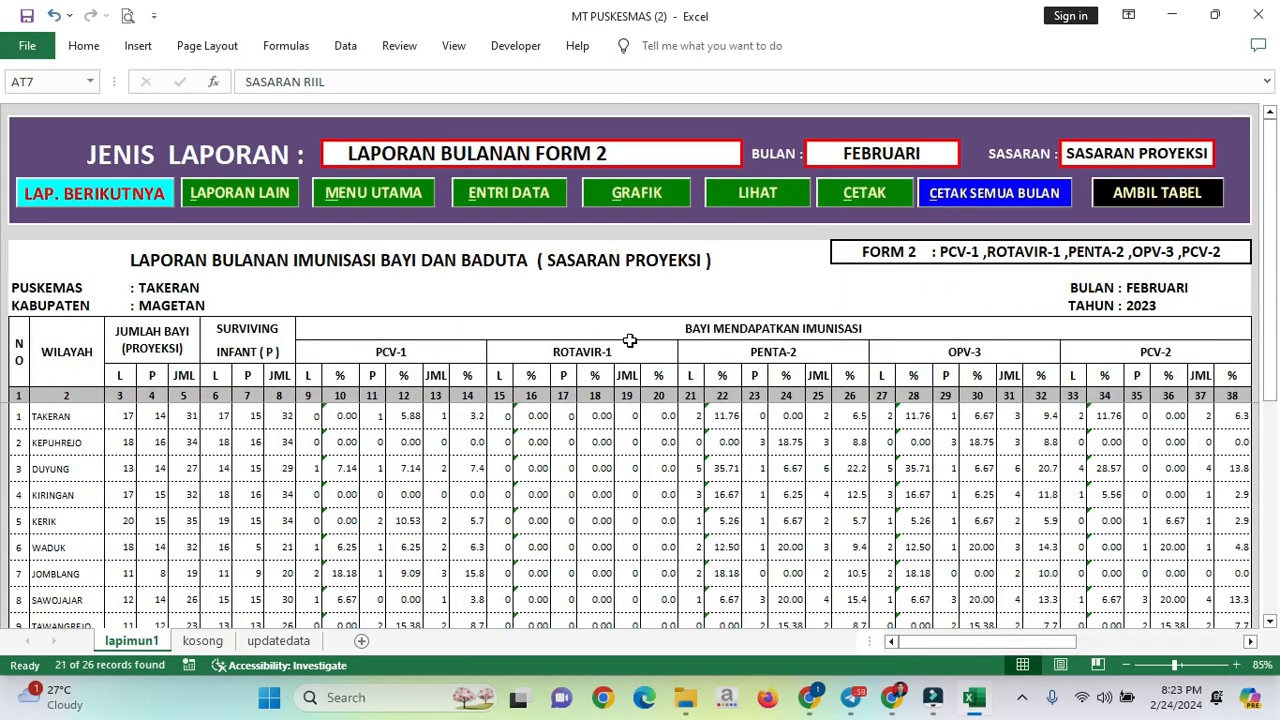
{"action": "left_click", "coordinate": [529, 155]}
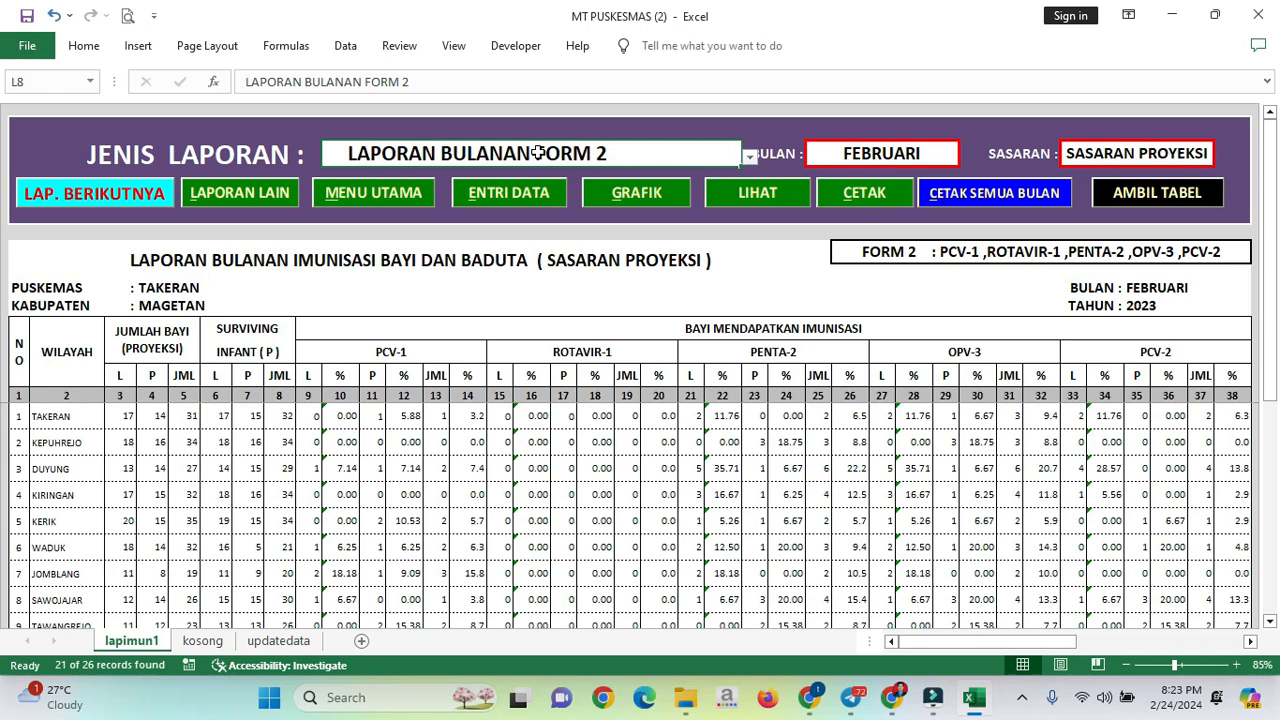
{"action": "left_click", "coordinate": [748, 158]}
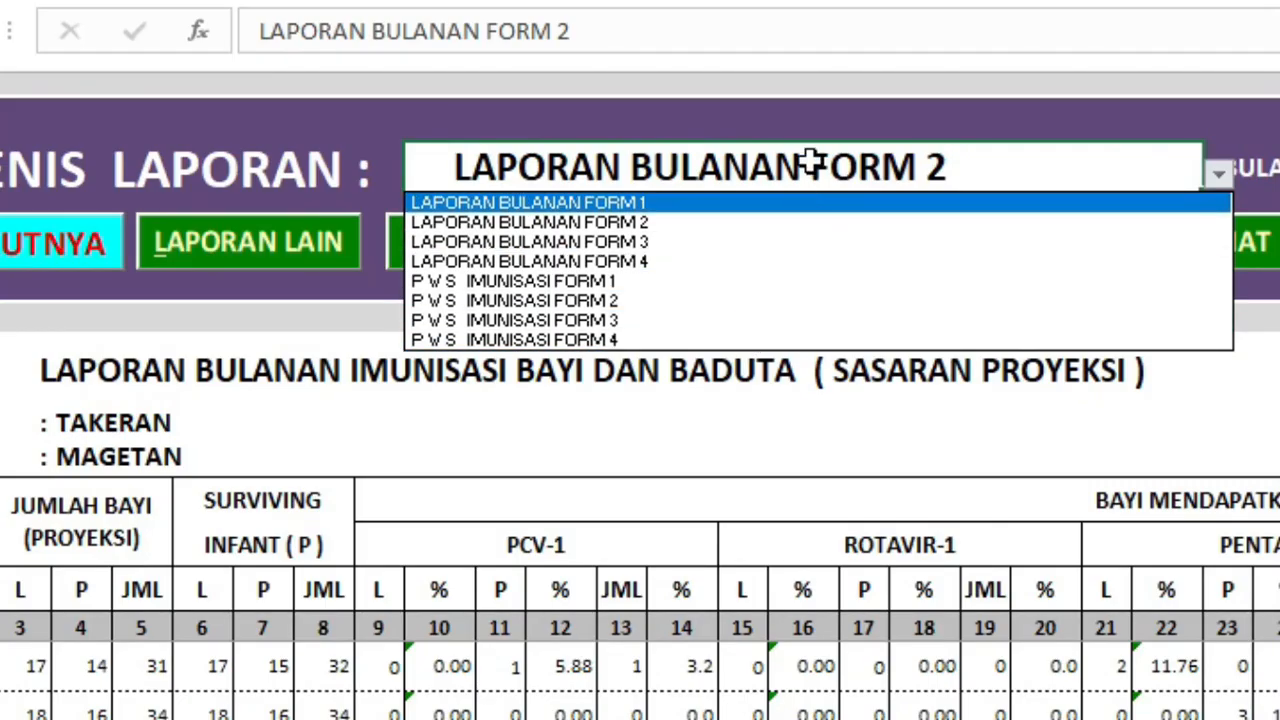
{"action": "left_click", "coordinate": [533, 146]}
{"action": "left_click_drag", "start_coordinate": [920, 641], "coordinate": [963, 660]}
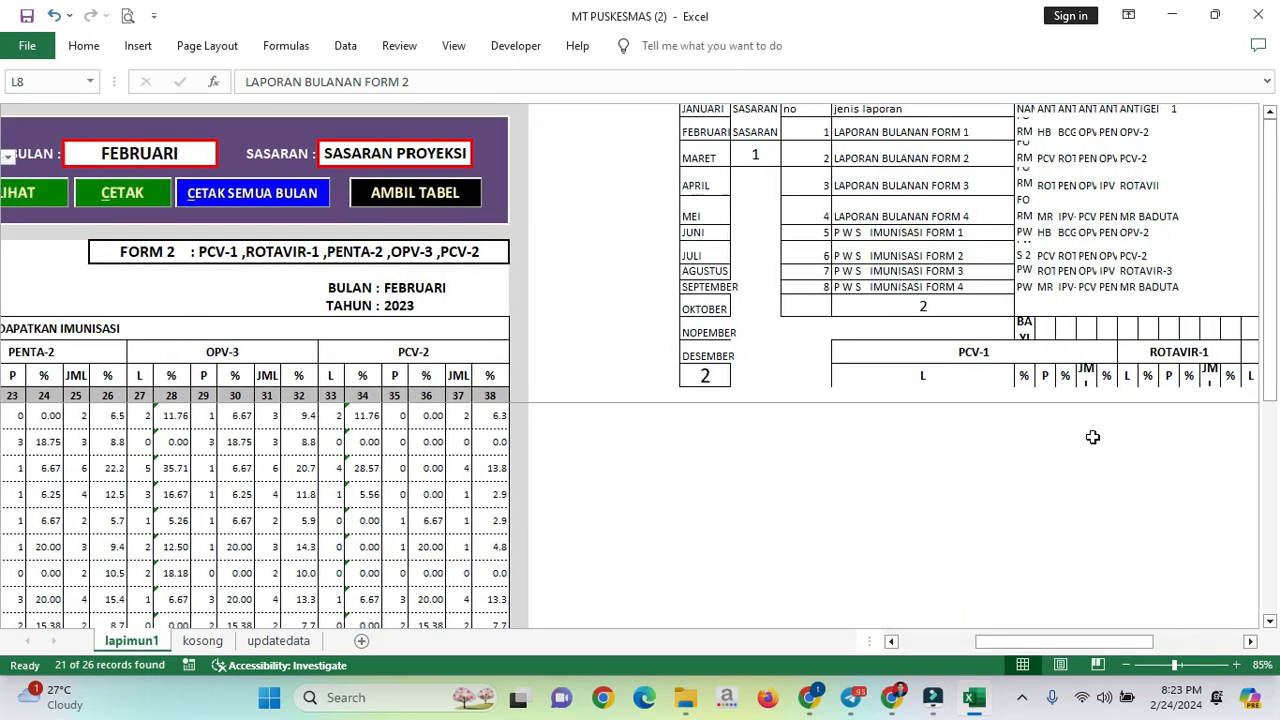
{"action": "left_click_drag", "start_coordinate": [930, 142], "coordinate": [929, 306]}
{"action": "left_click_drag", "start_coordinate": [1086, 655], "coordinate": [998, 655]}
Open the data validation of the JENIS LAPORAN cell and set the allowed criteria to List
{"action": "left_click", "coordinate": [675, 159]}
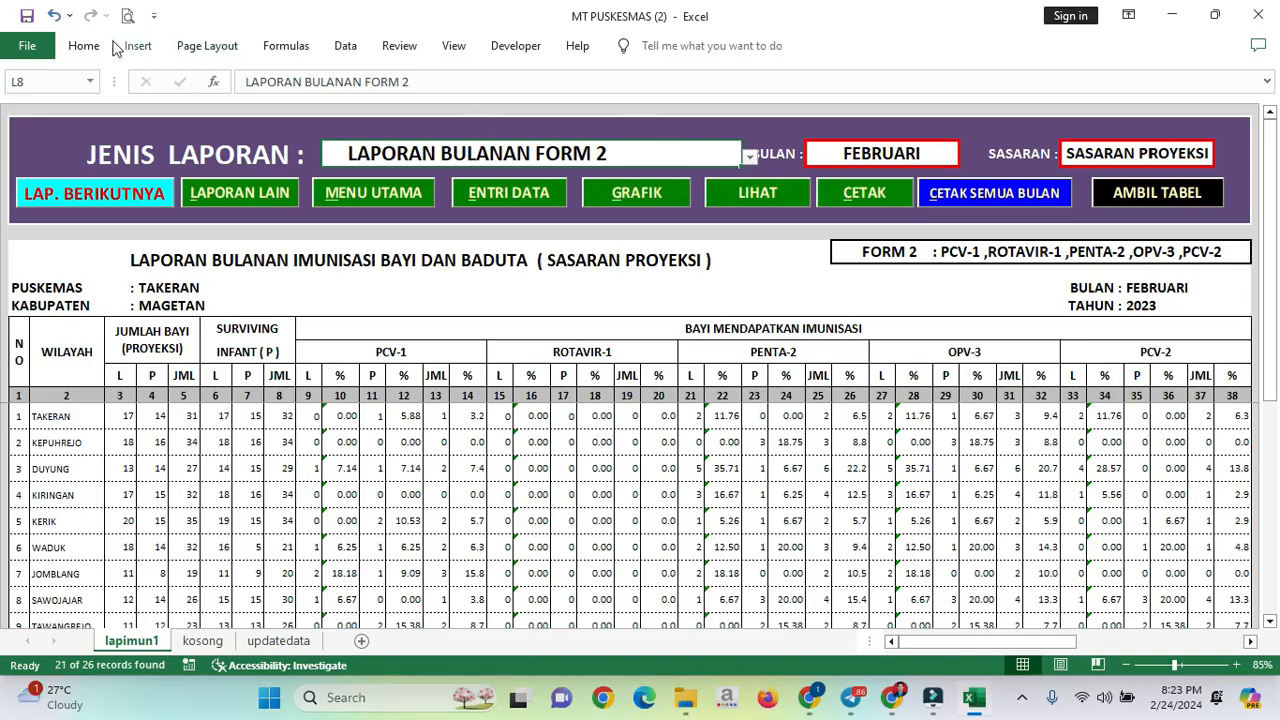
{"action": "left_click", "coordinate": [82, 46]}
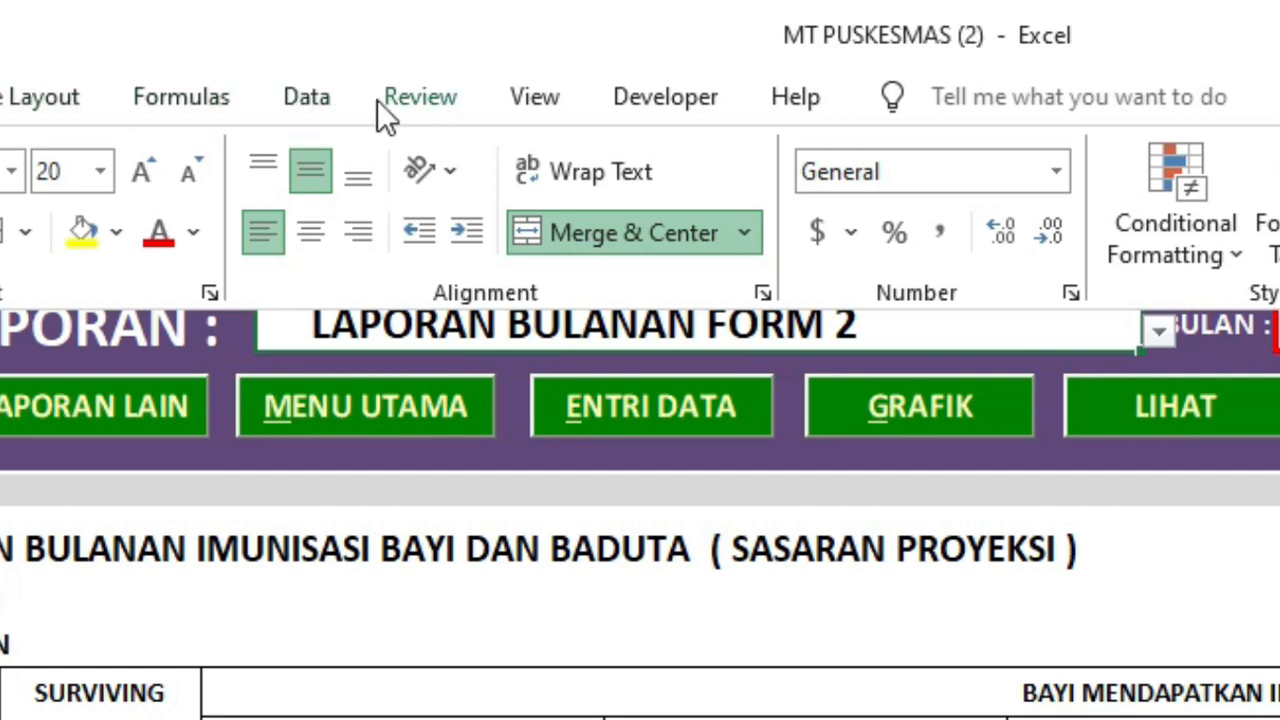
{"action": "left_click", "coordinate": [306, 100]}
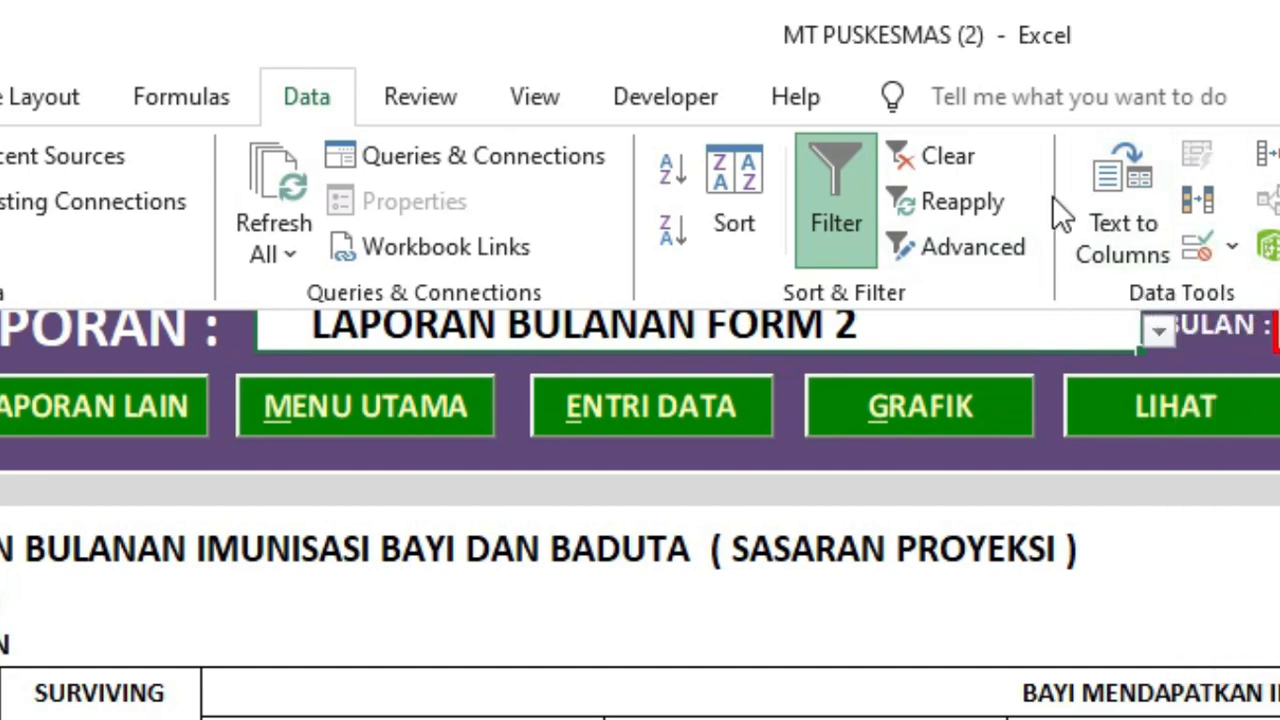
{"action": "left_click", "coordinate": [1198, 249]}
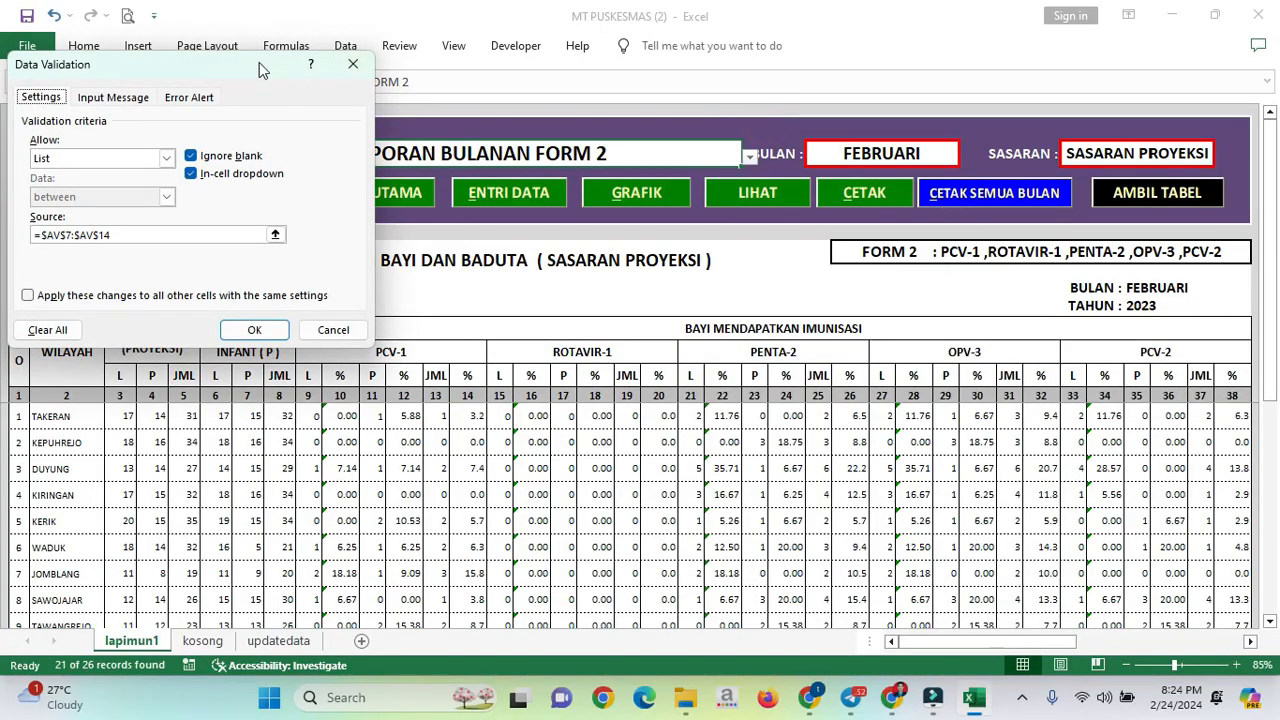
{"action": "left_click_drag", "start_coordinate": [259, 62], "coordinate": [589, 129]}
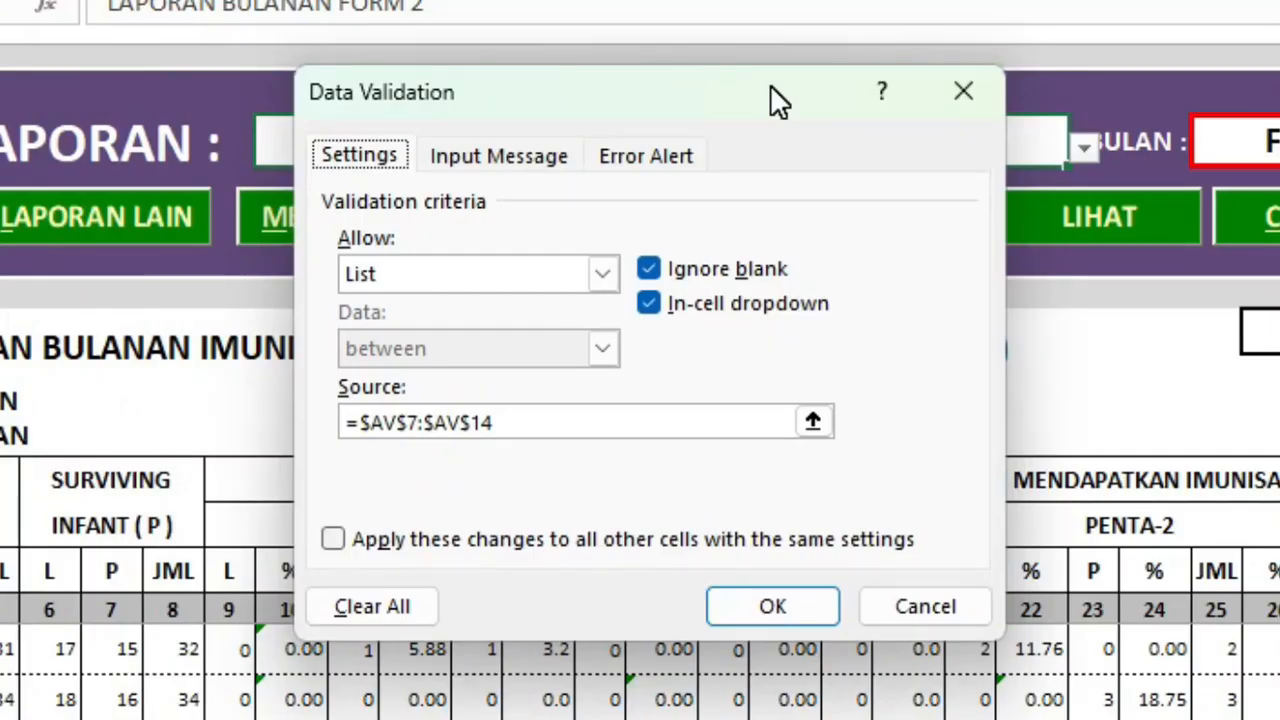
{"action": "left_click", "coordinate": [360, 150]}
{"action": "left_click", "coordinate": [602, 274]}
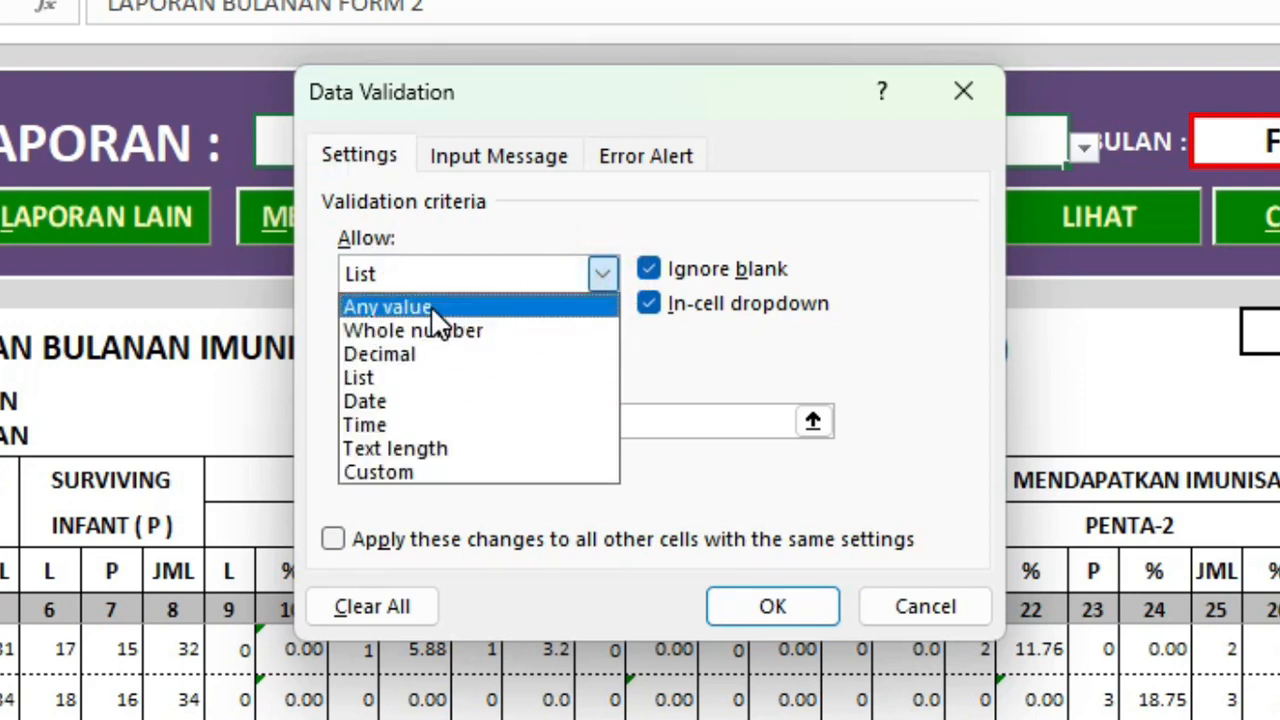
{"action": "left_click", "coordinate": [432, 377]}
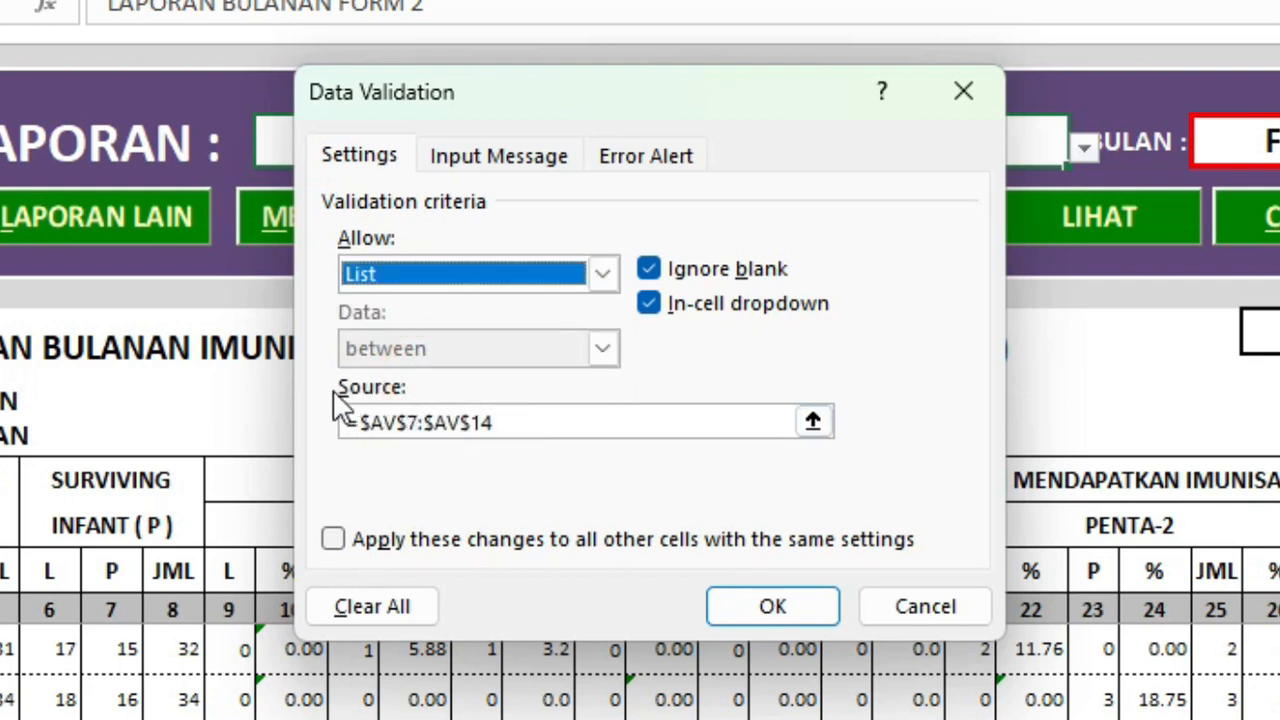
Set the validation list source to the eight report types in the range =$AV$7:$AV$14
{"action": "left_click", "coordinate": [355, 422]}
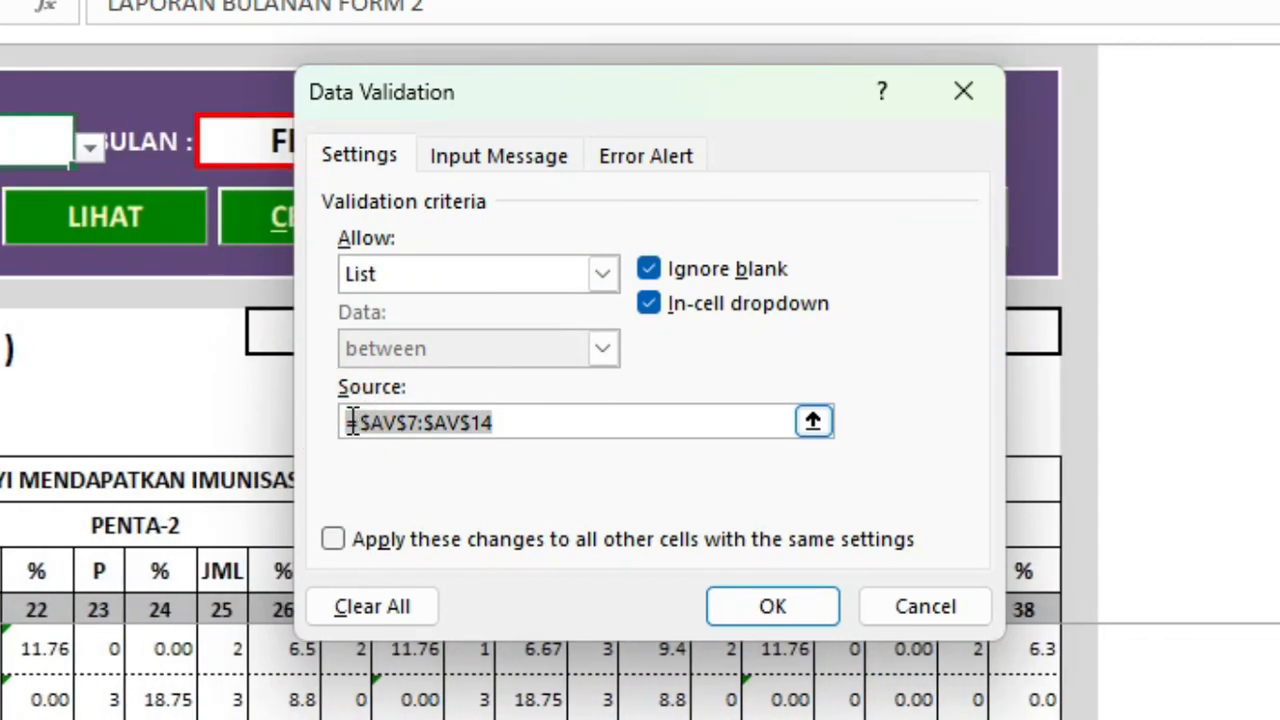
{"action": "left_click", "coordinate": [352, 421]}
{"action": "left_click_drag", "start_coordinate": [349, 420], "coordinate": [541, 440]}
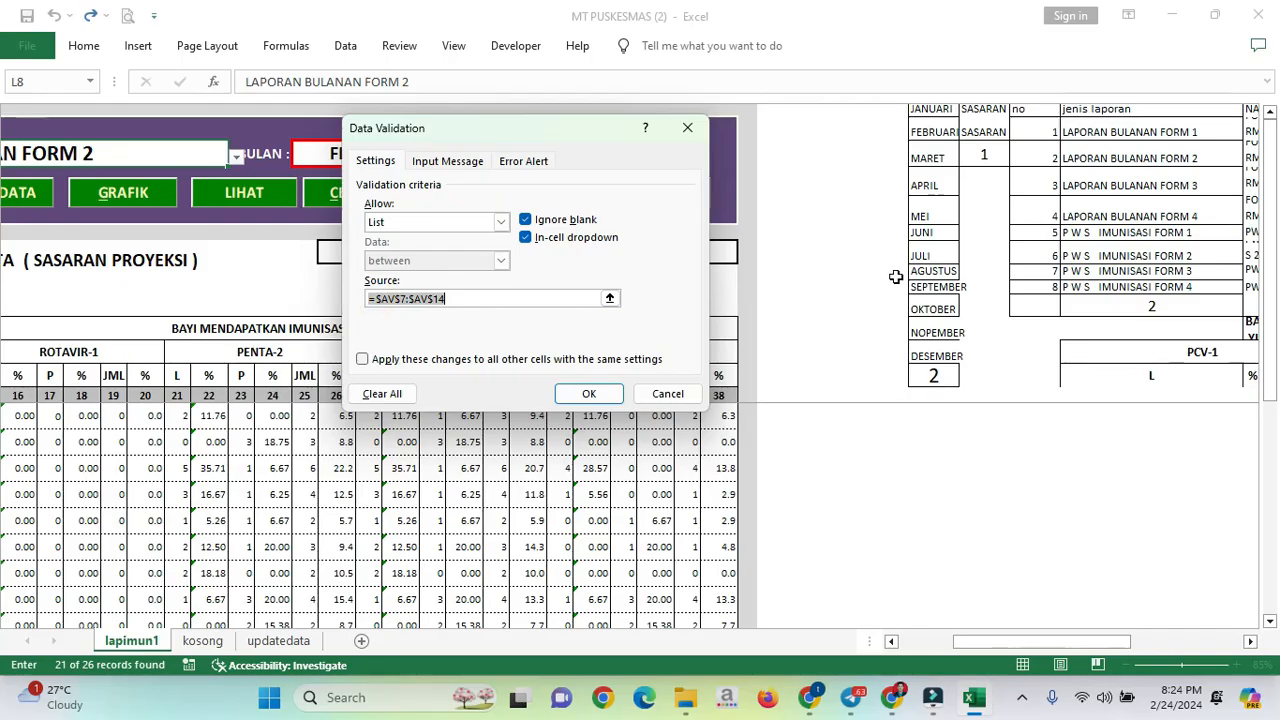
{"action": "left_click_drag", "start_coordinate": [1112, 133], "coordinate": [1113, 285]}
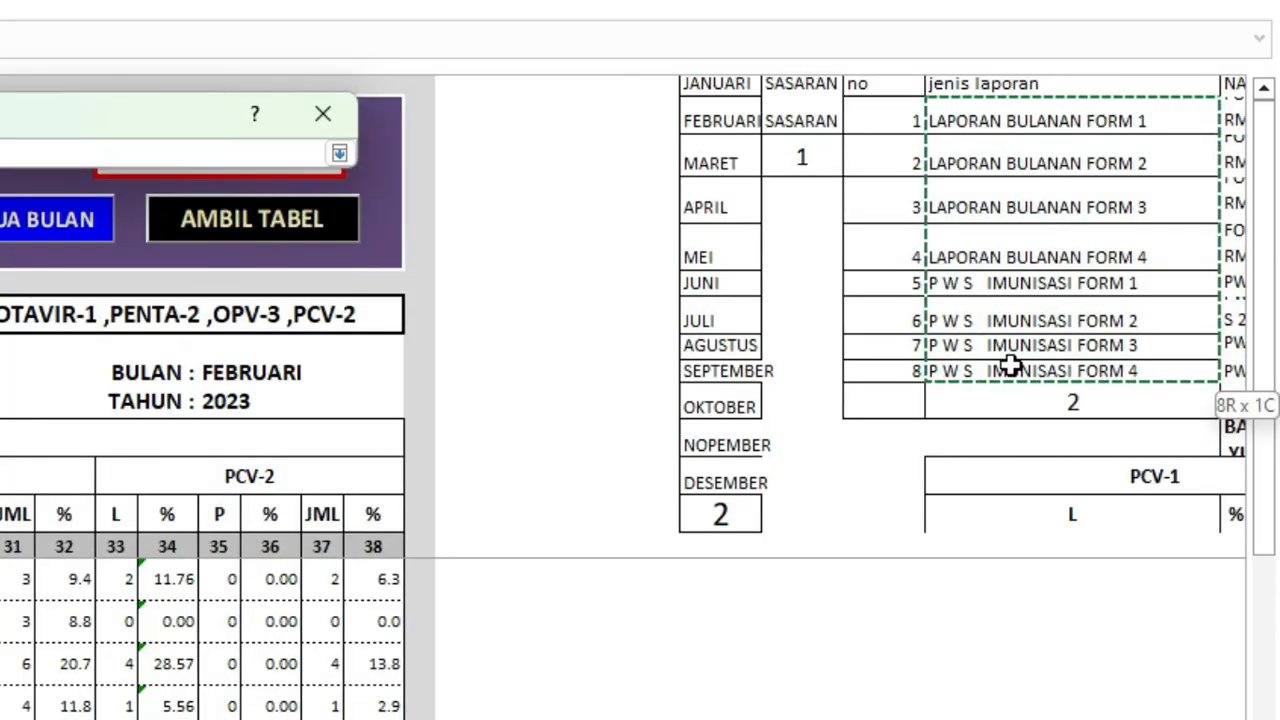
{"action": "key", "text": "Return"}
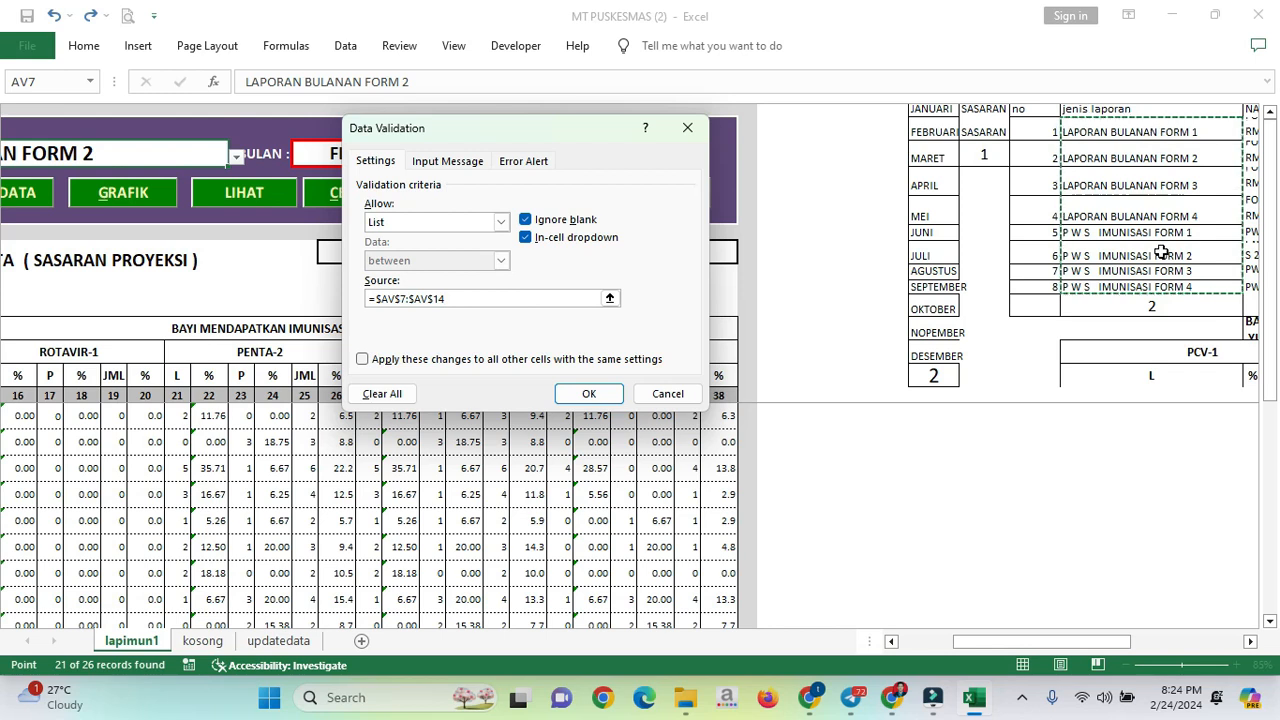
{"action": "left_click", "coordinate": [393, 301]}
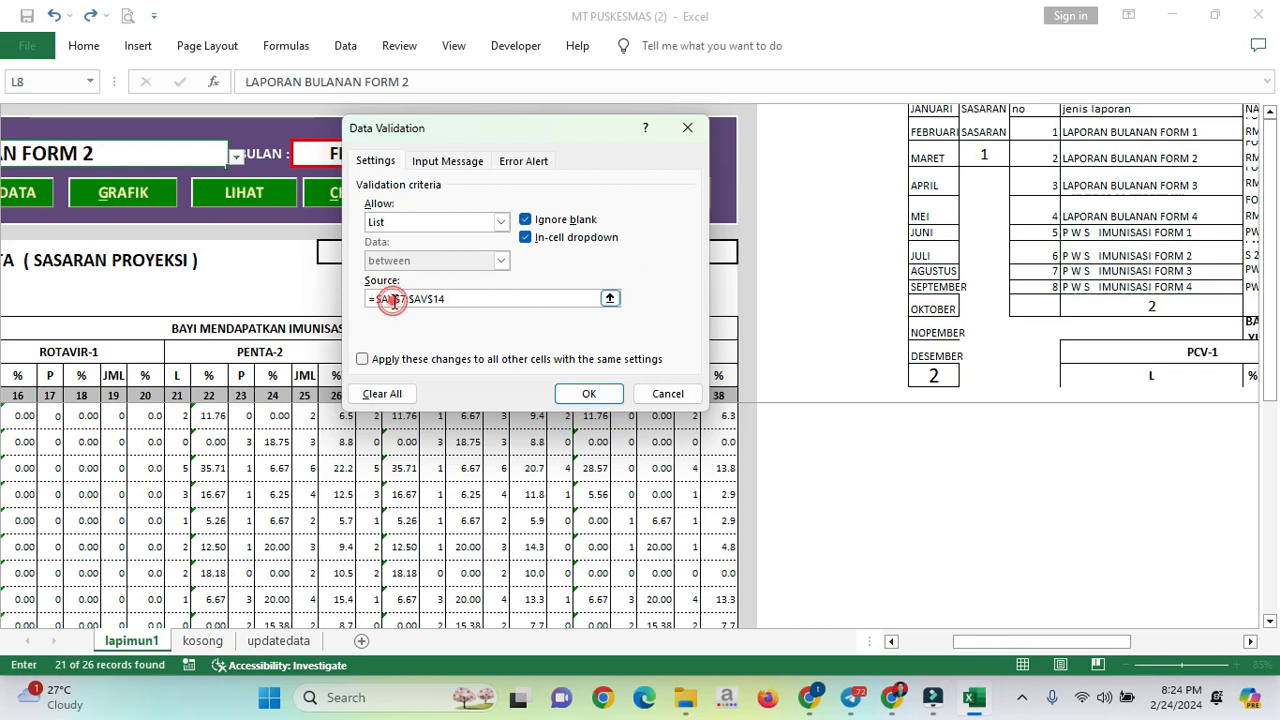
{"action": "left_click_drag", "start_coordinate": [366, 299], "coordinate": [518, 308]}
{"action": "left_click", "coordinate": [518, 308]}
{"action": "left_click_drag", "start_coordinate": [1112, 142], "coordinate": [1134, 286]}
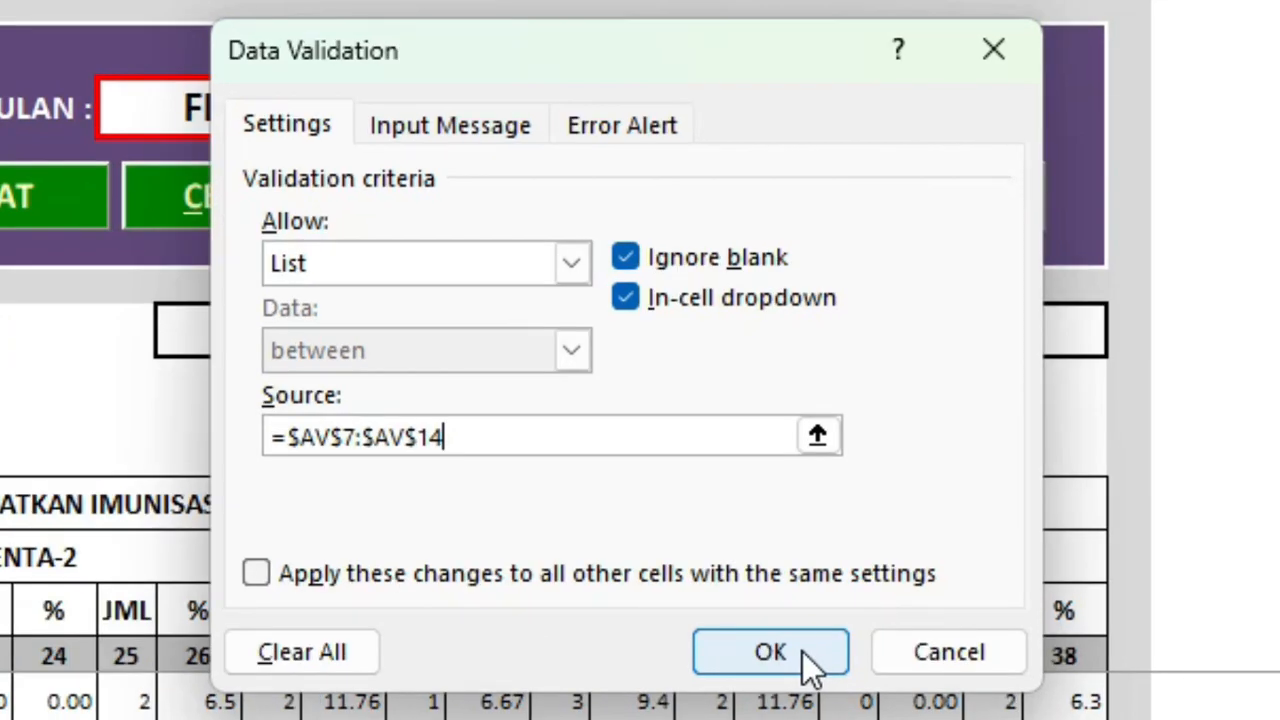
Apply the report type validation after checking its error alert settings, and open the cell's drop-down to check the choices
{"action": "left_click", "coordinate": [634, 129]}
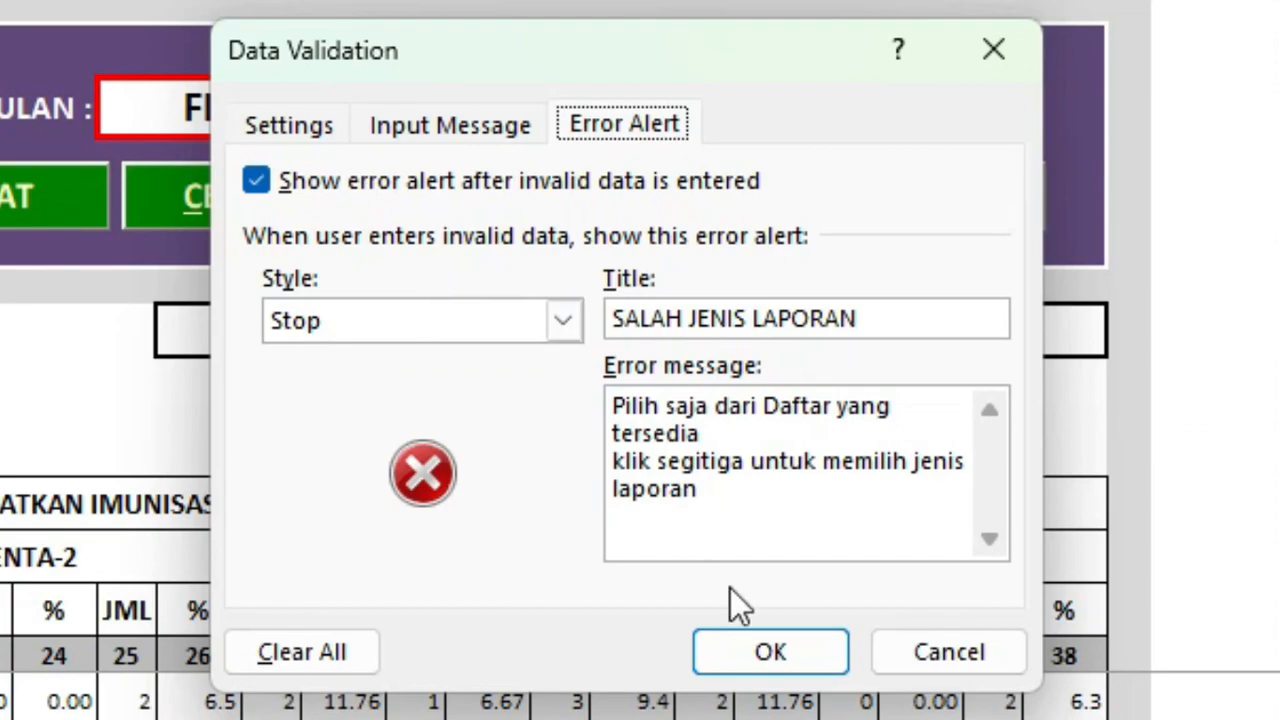
{"action": "left_click", "coordinate": [768, 653]}
{"action": "left_click_drag", "start_coordinate": [1023, 646], "coordinate": [897, 647]}
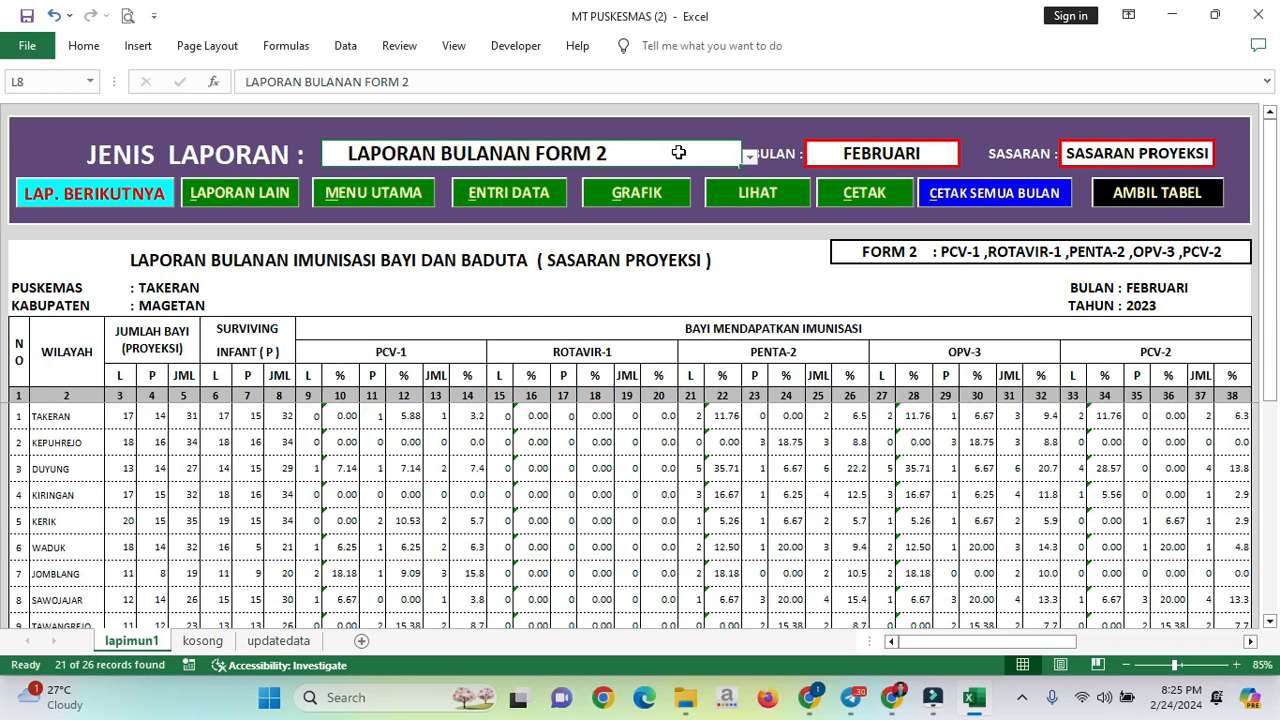
{"action": "left_click", "coordinate": [750, 158]}
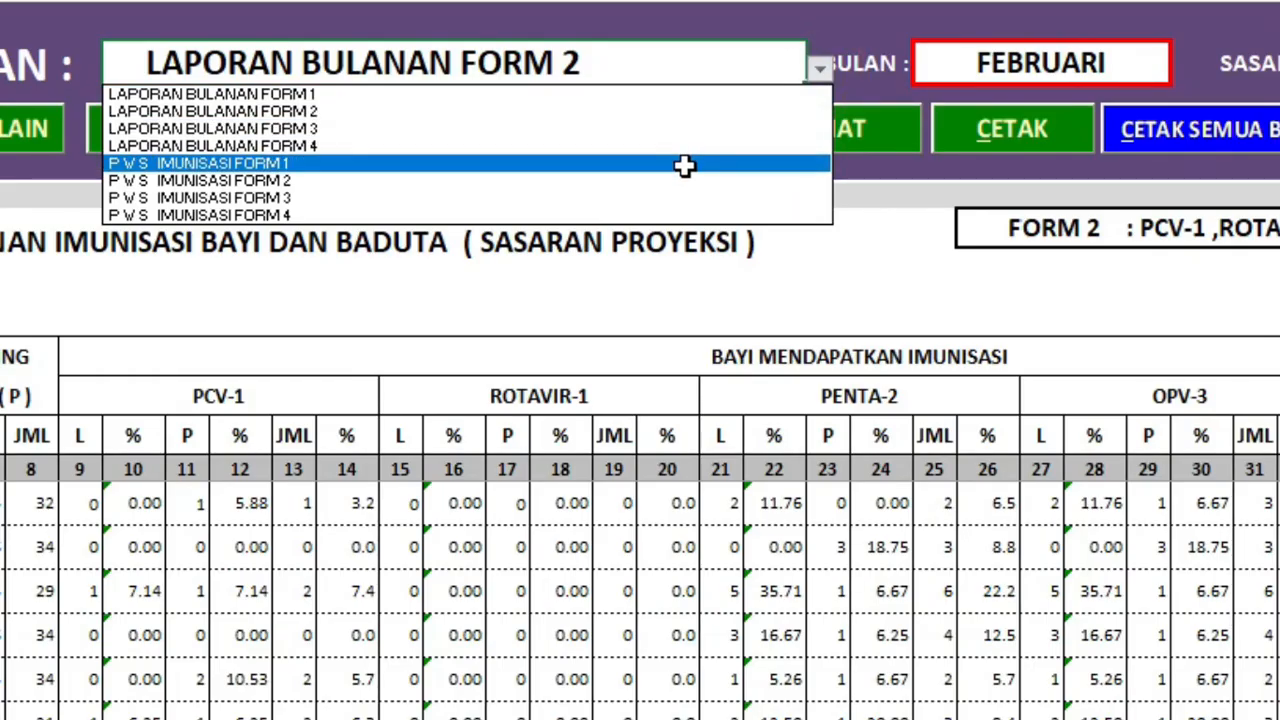
Test the JENIS LAPORAN validation by entering the invalid value laporan, and cancel the entry
{"action": "left_click", "coordinate": [594, 66]}
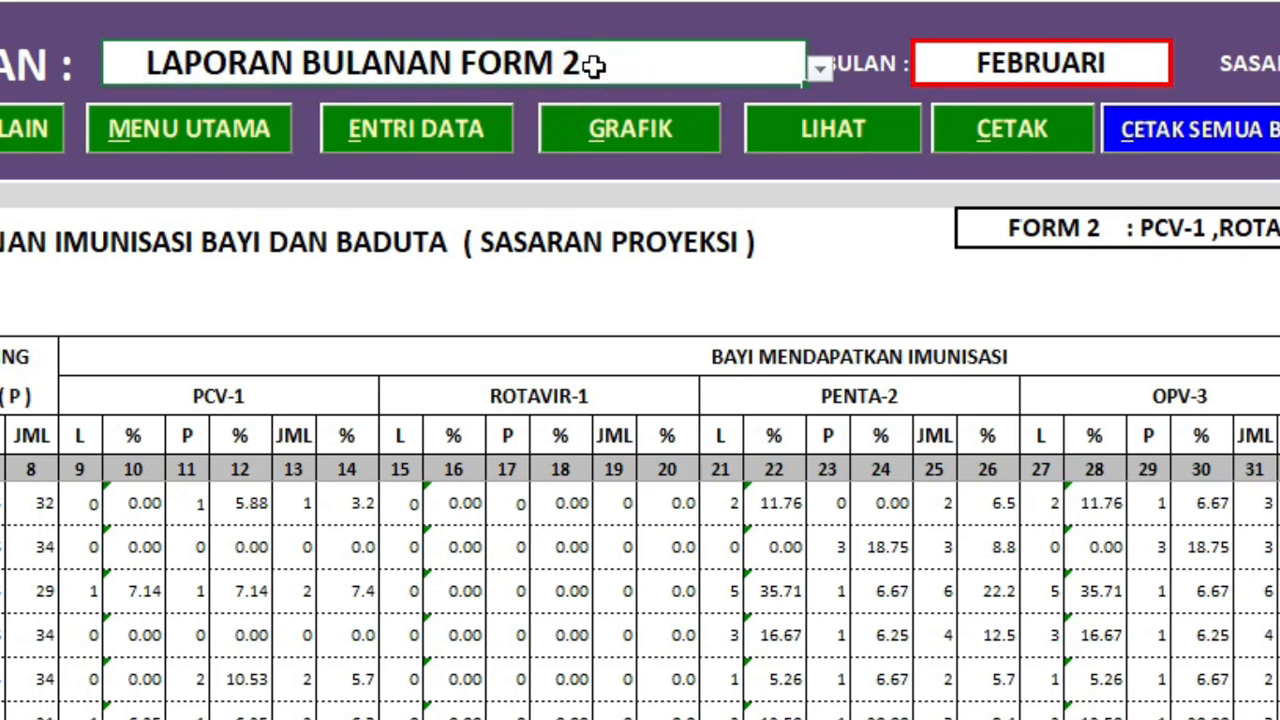
{"action": "type", "text": "laporan"}
{"action": "key", "text": "Return"}
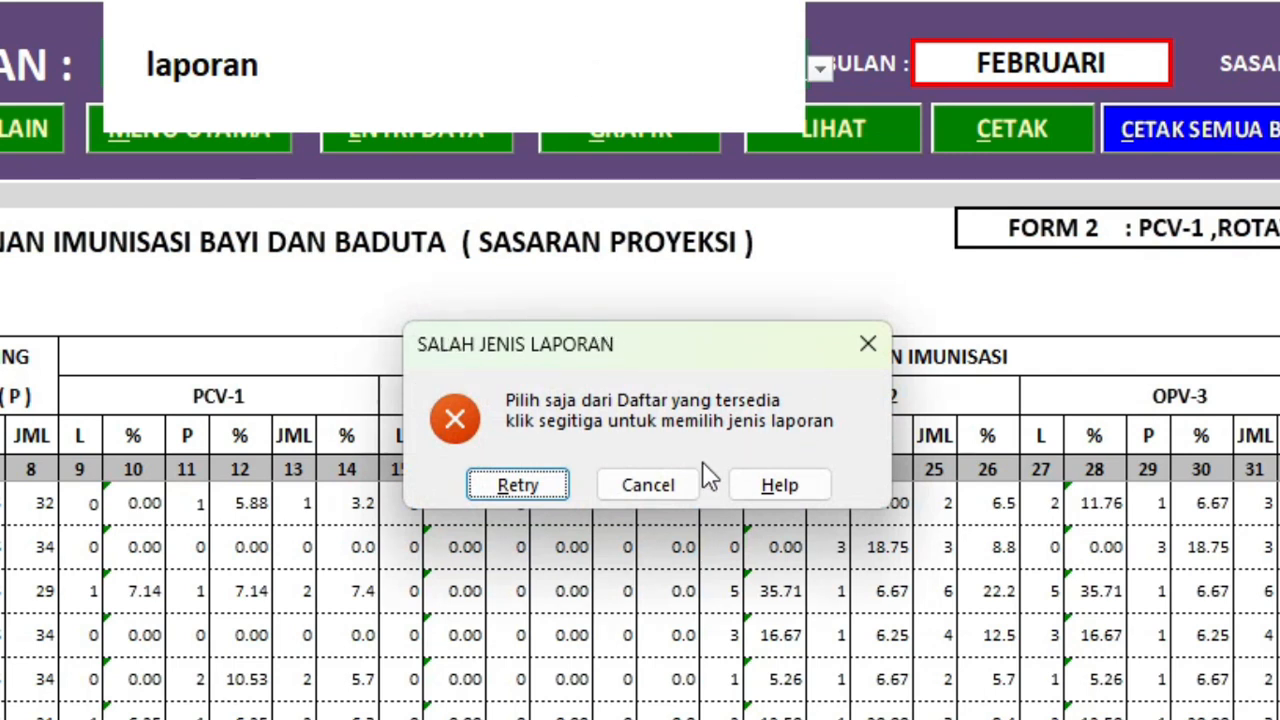
{"action": "left_click", "coordinate": [670, 484]}
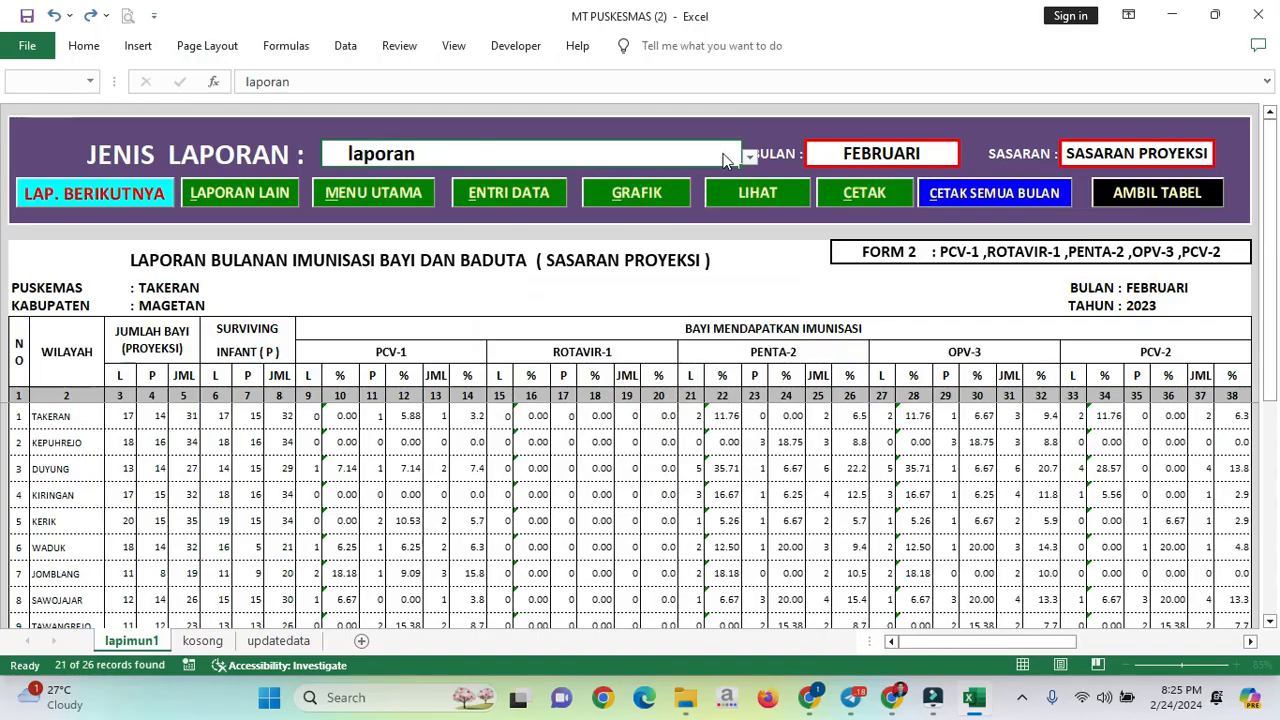
{"action": "left_click", "coordinate": [594, 268]}
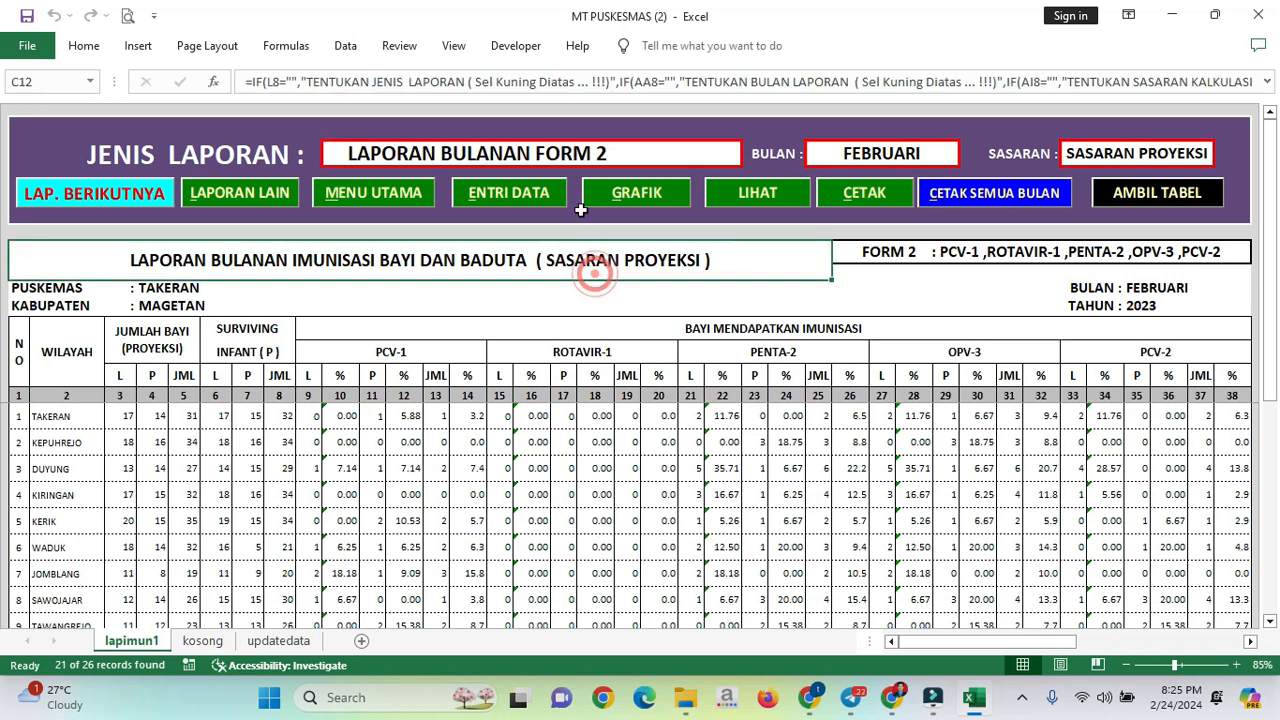
{"action": "left_click", "coordinate": [584, 154]}
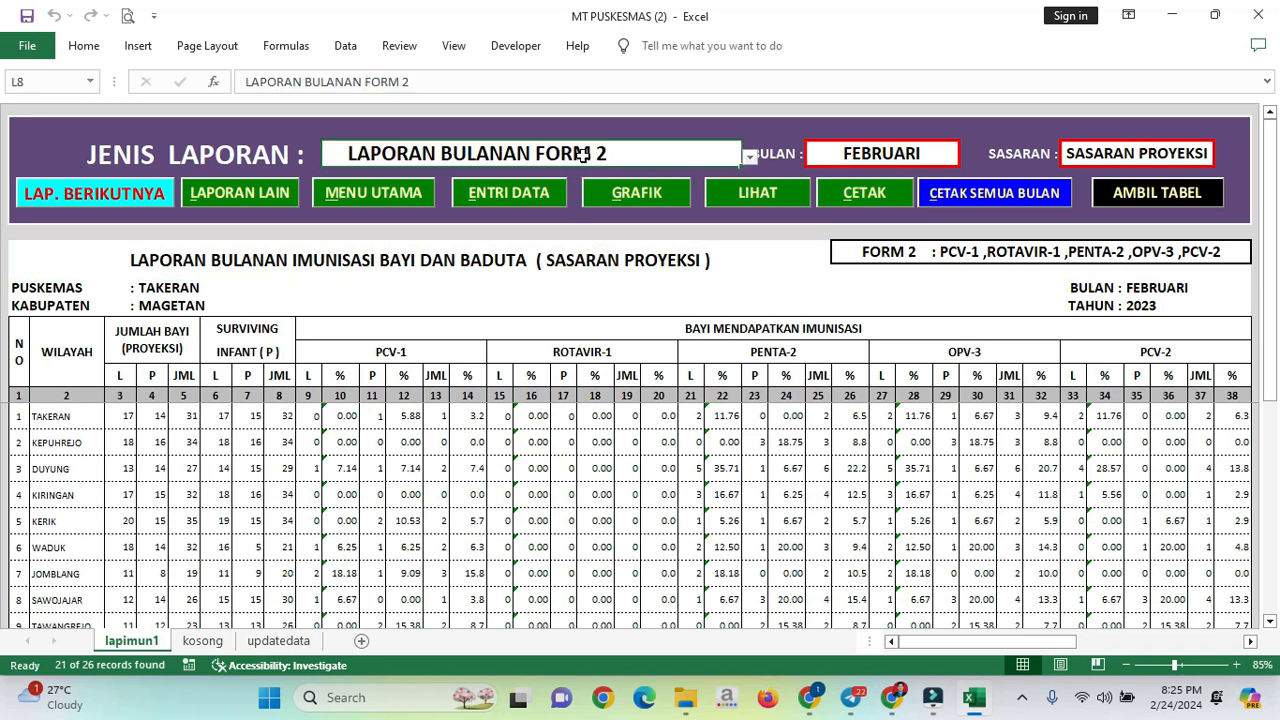
Open the data validation of the BULAN cell, extending it to the whole selection, and set the allowed criteria to List
{"action": "left_click", "coordinate": [876, 157]}
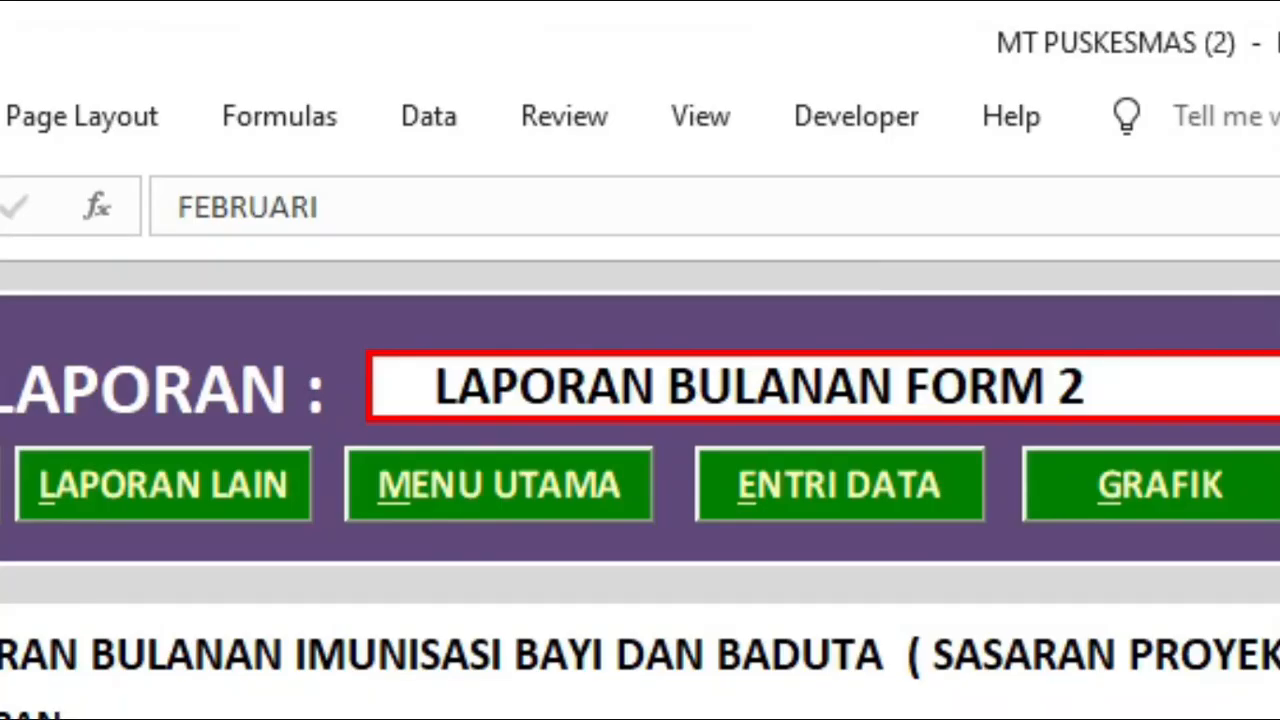
{"action": "left_click", "coordinate": [341, 40]}
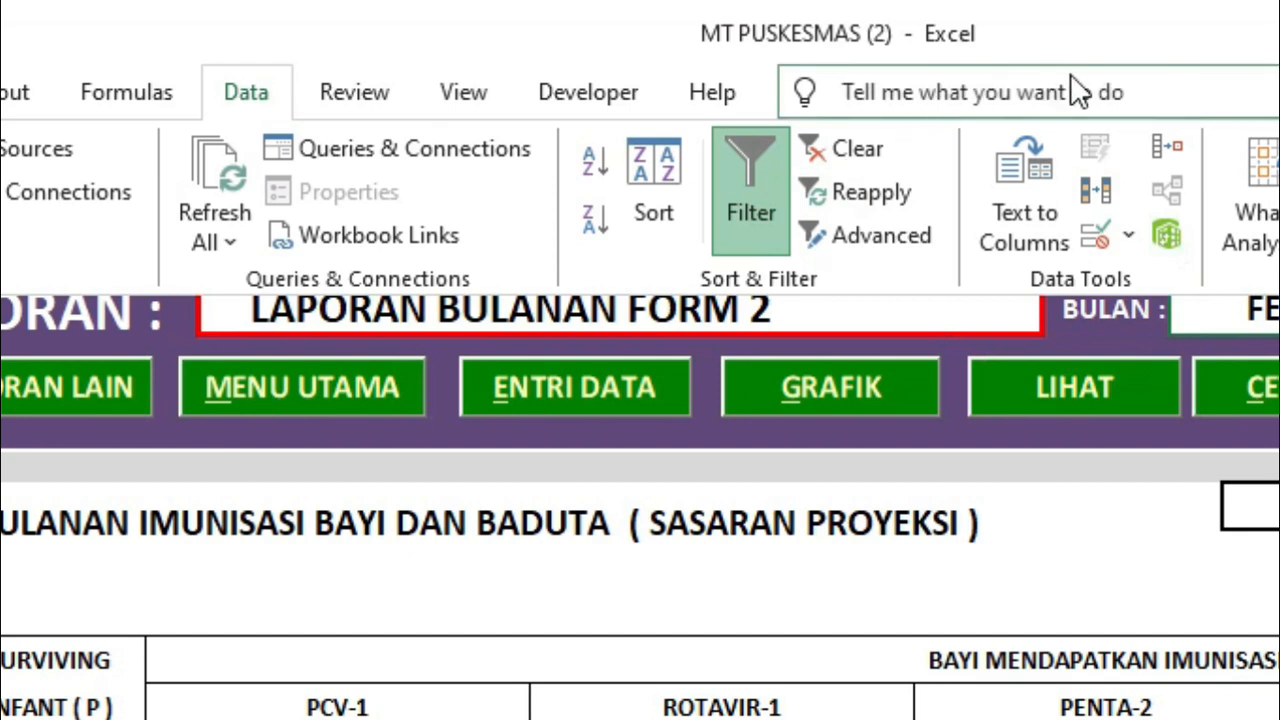
{"action": "left_click", "coordinate": [1104, 235]}
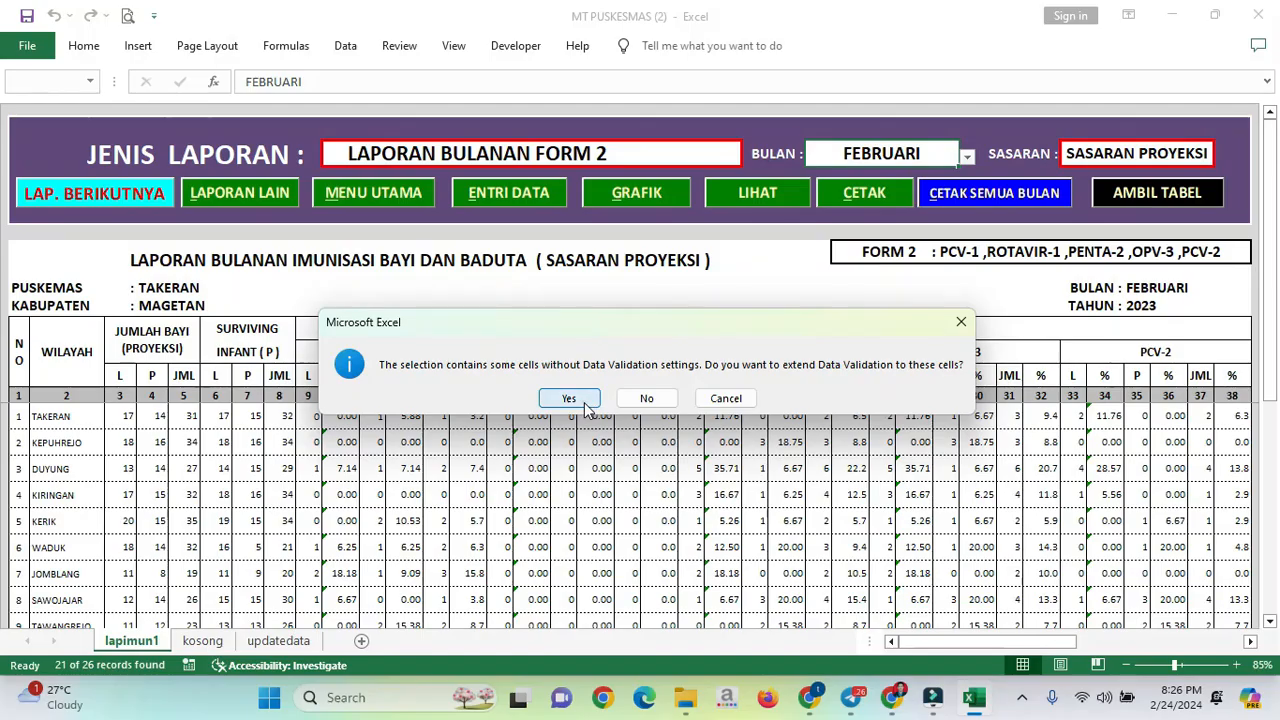
{"action": "left_click", "coordinate": [566, 397]}
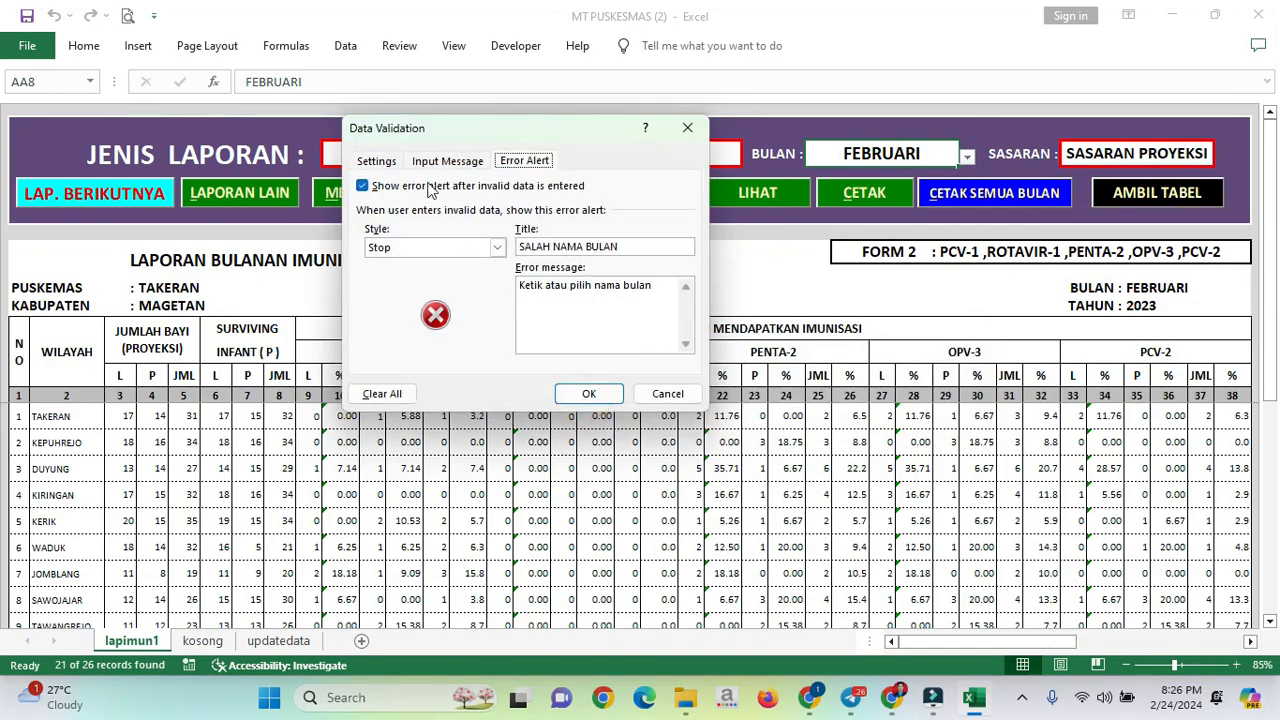
{"action": "left_click", "coordinate": [390, 162]}
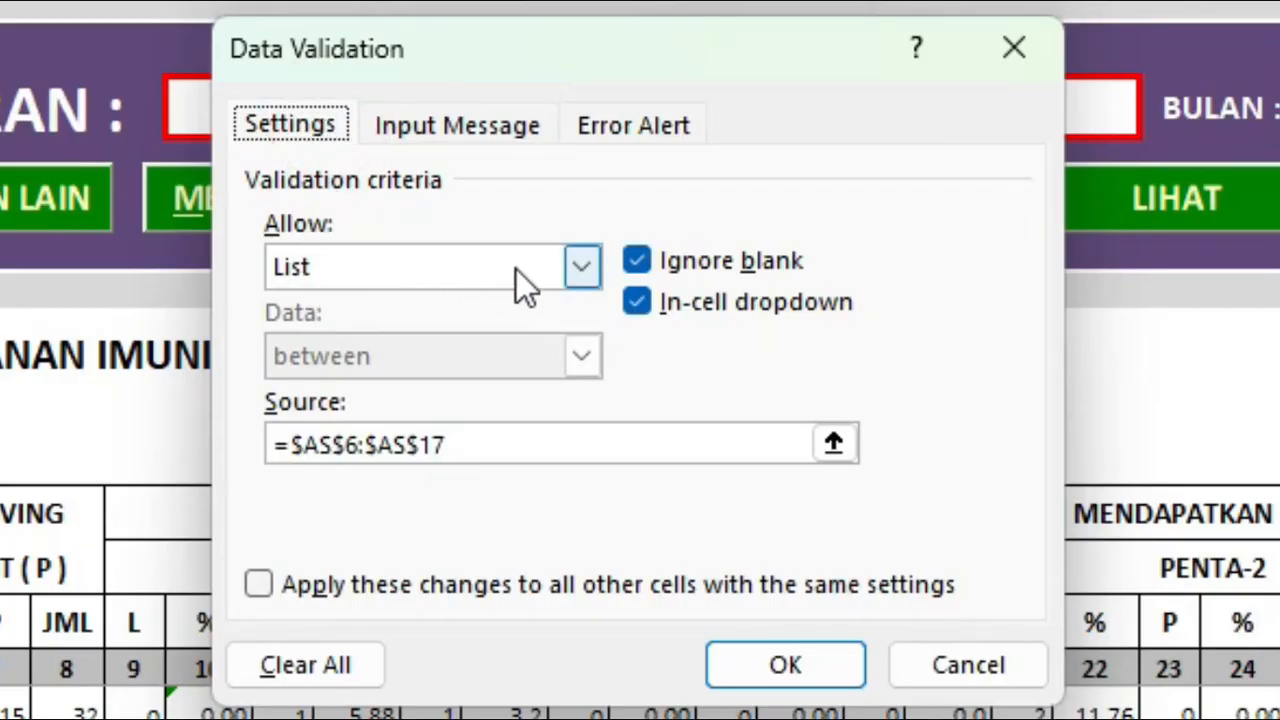
{"action": "left_click", "coordinate": [581, 265]}
{"action": "left_click", "coordinate": [374, 387]}
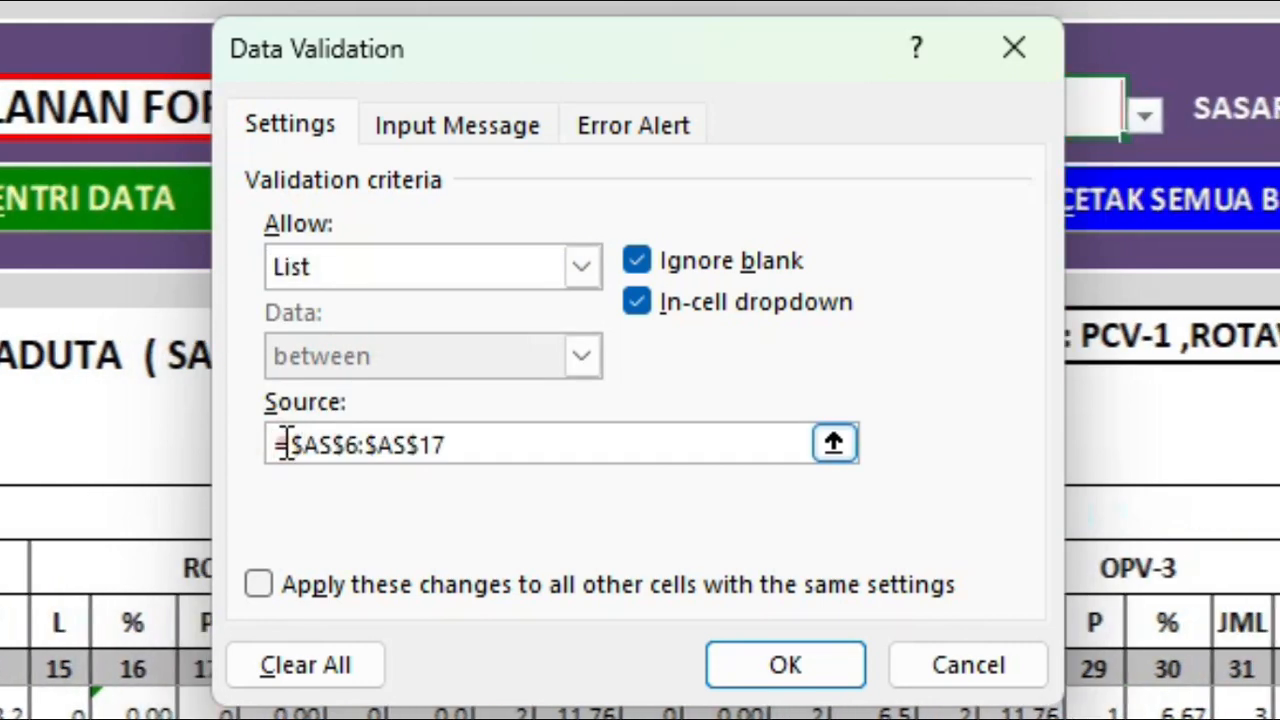
Set the month validation's list source to =$AS$6:$AS$17 and apply it after checking its error alert settings
{"action": "left_click_drag", "start_coordinate": [284, 443], "coordinate": [486, 447]}
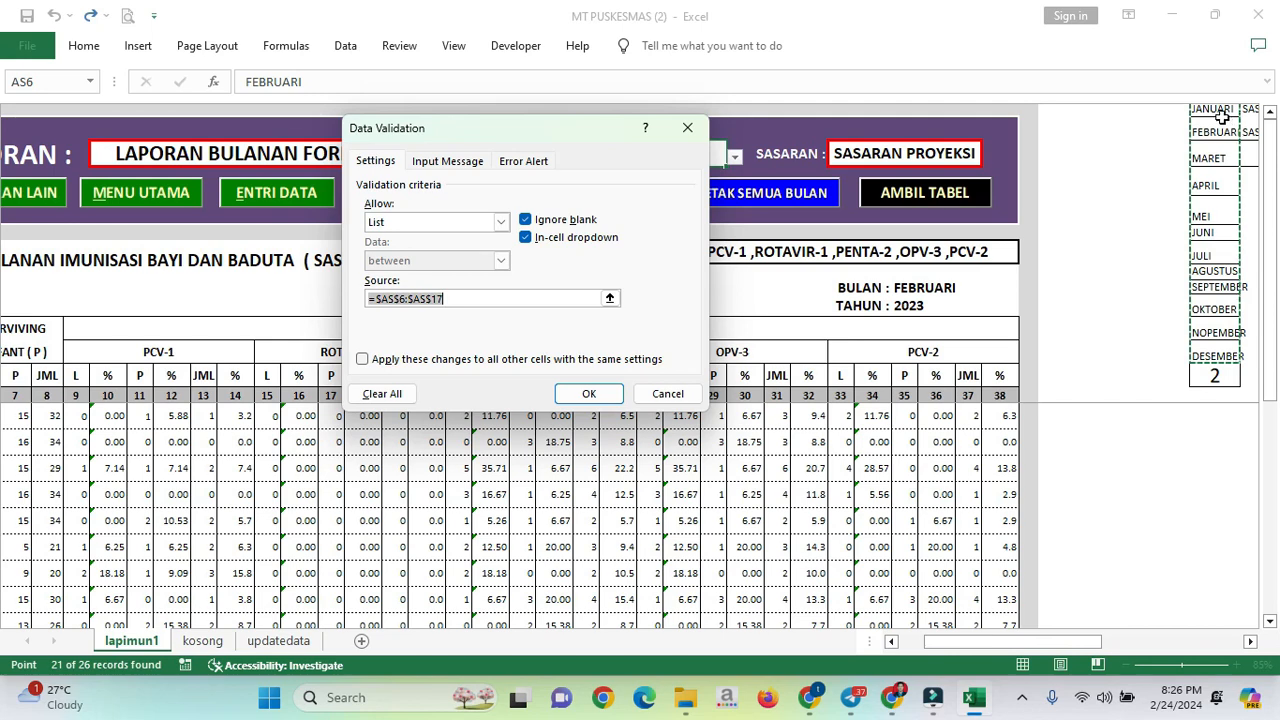
{"action": "left_click_drag", "start_coordinate": [1212, 110], "coordinate": [1218, 355]}
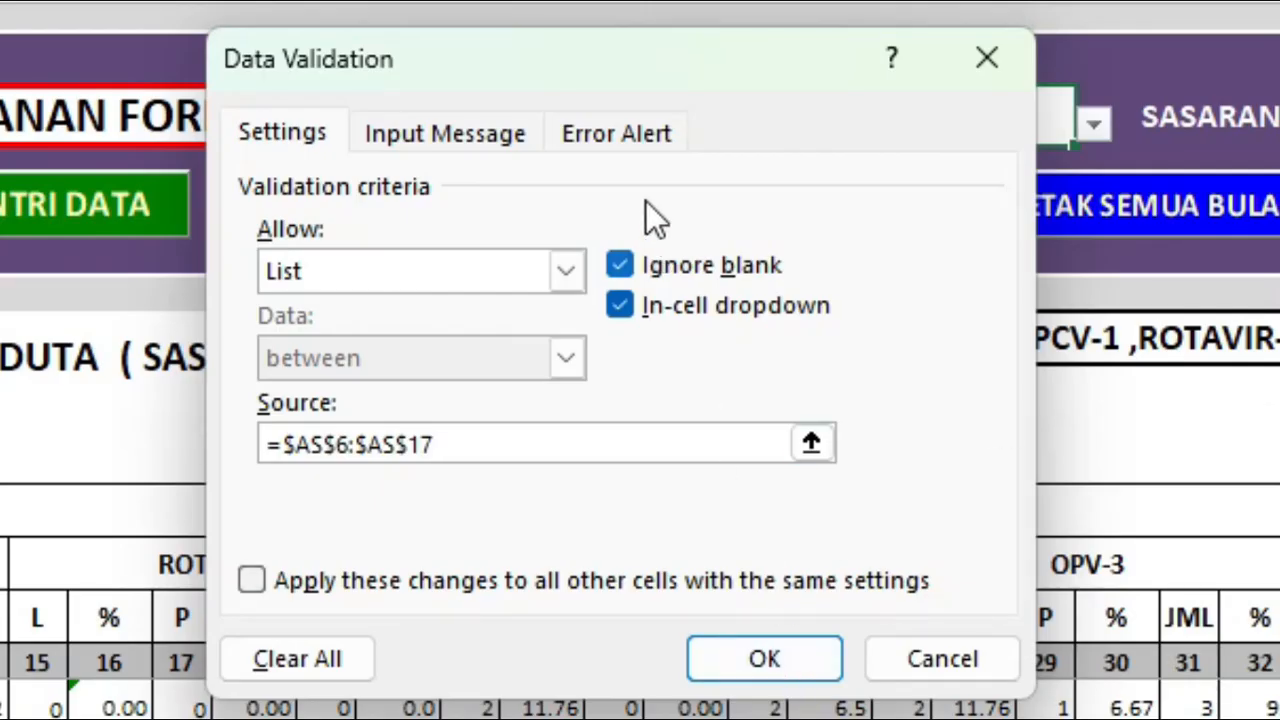
{"action": "left_click", "coordinate": [629, 131]}
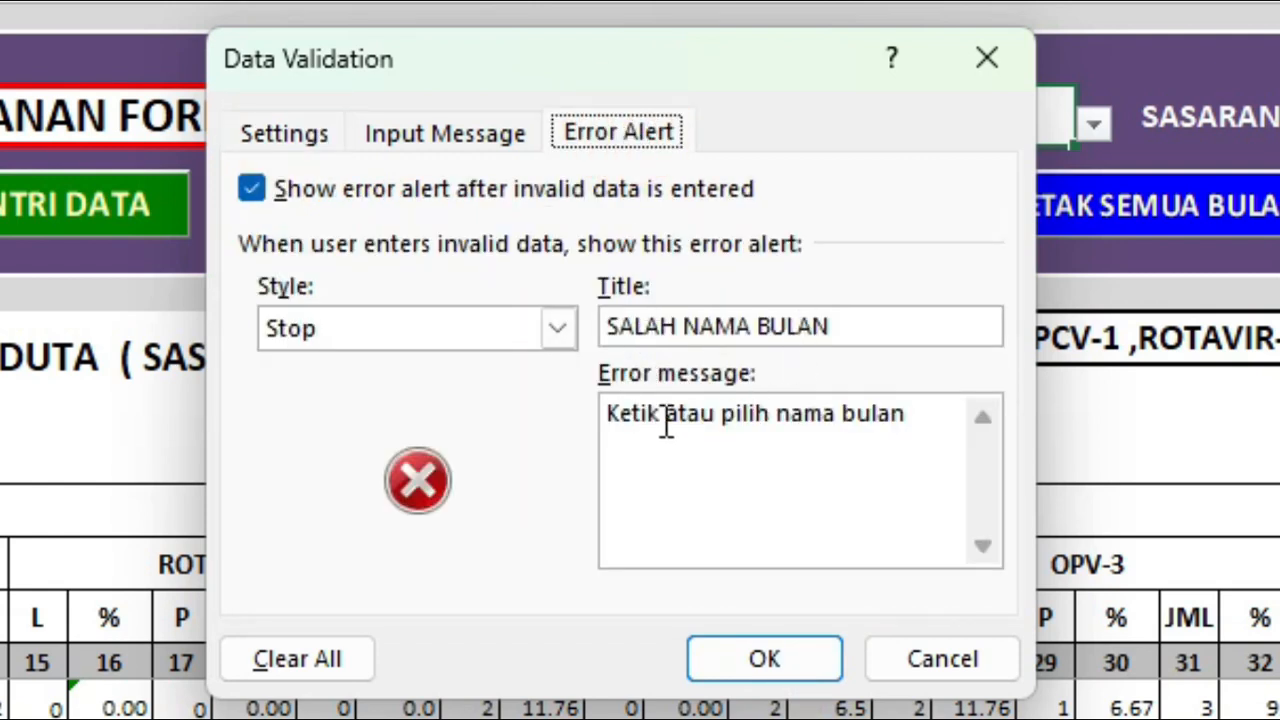
{"action": "left_click", "coordinate": [779, 672]}
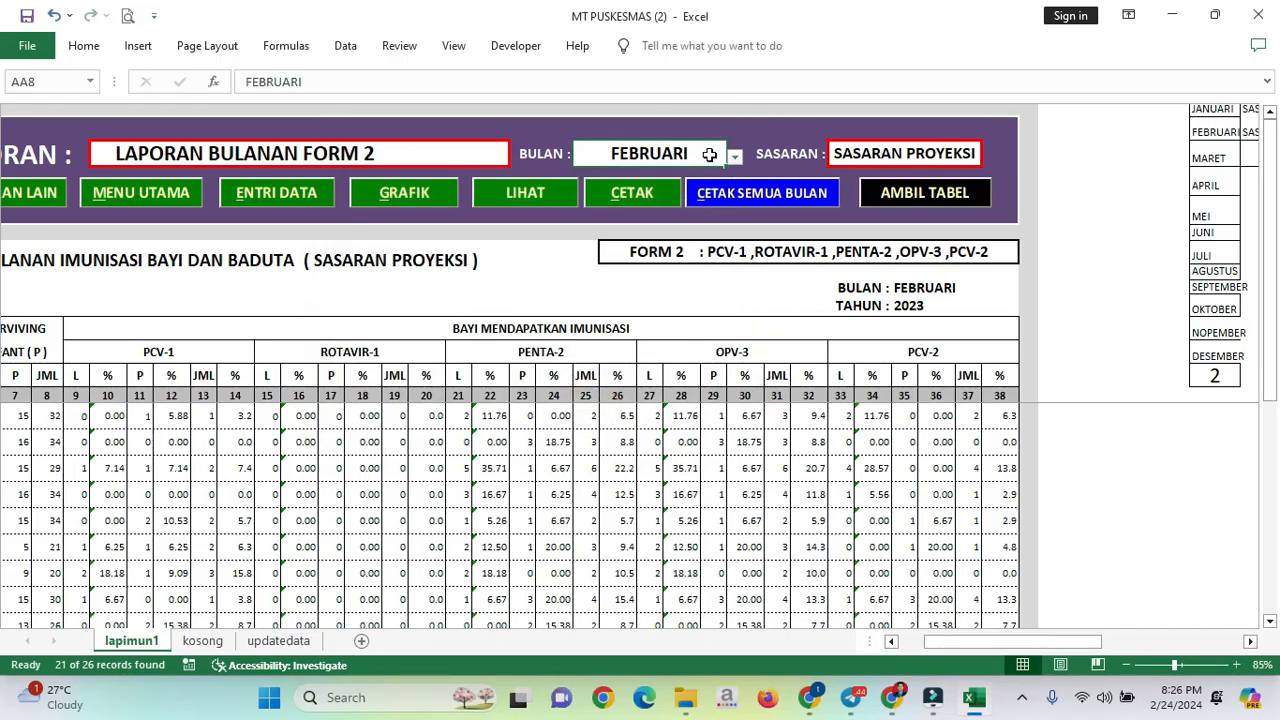
Test the BULAN validation by entering the invalid value 1, and cancel the entry
{"action": "type", "text": "1"}
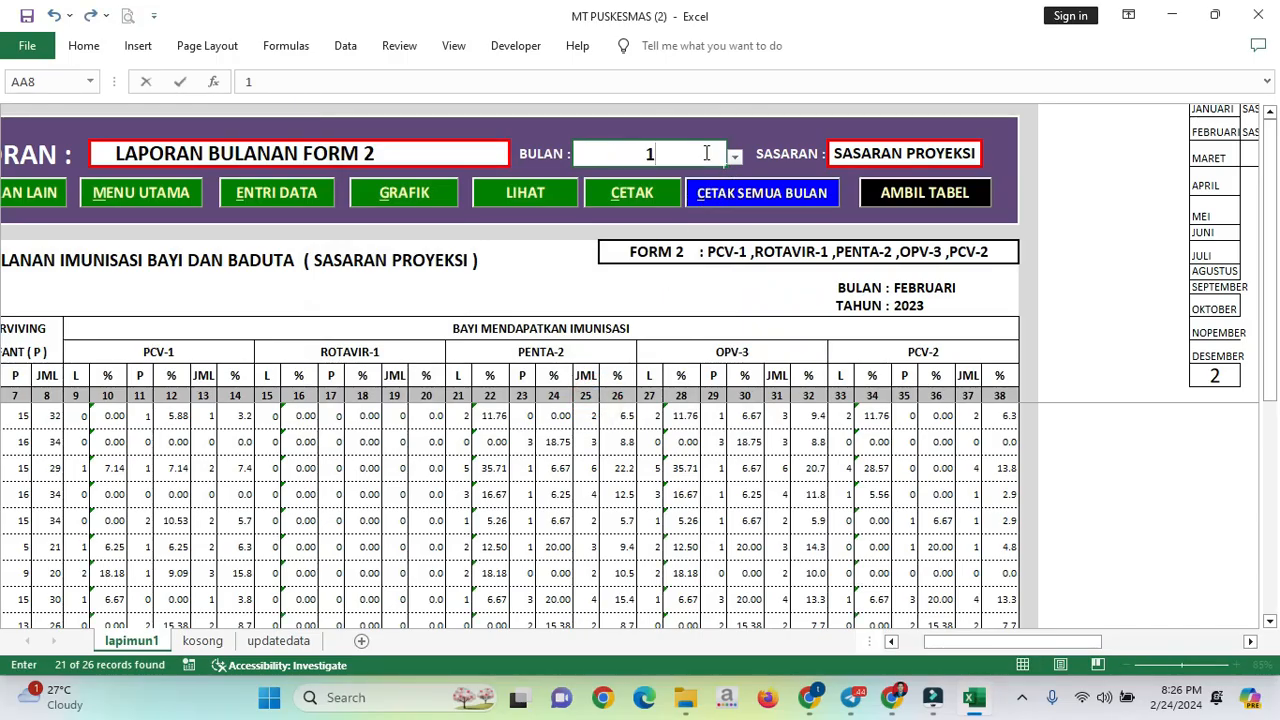
{"action": "key", "text": "Return"}
{"action": "left_click", "coordinate": [647, 398]}
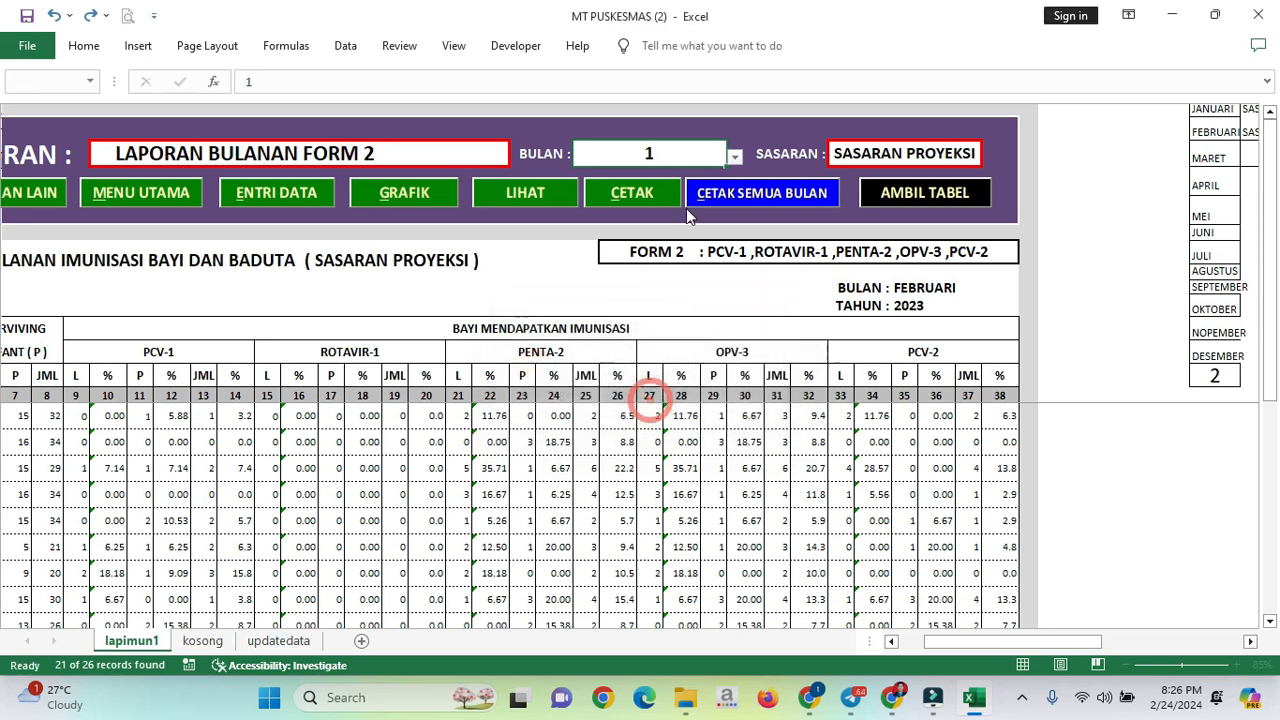
Select the SASARAN cell and examine the source lists beside the report, including the index cell below the jenis laporan list
{"action": "left_click", "coordinate": [903, 151]}
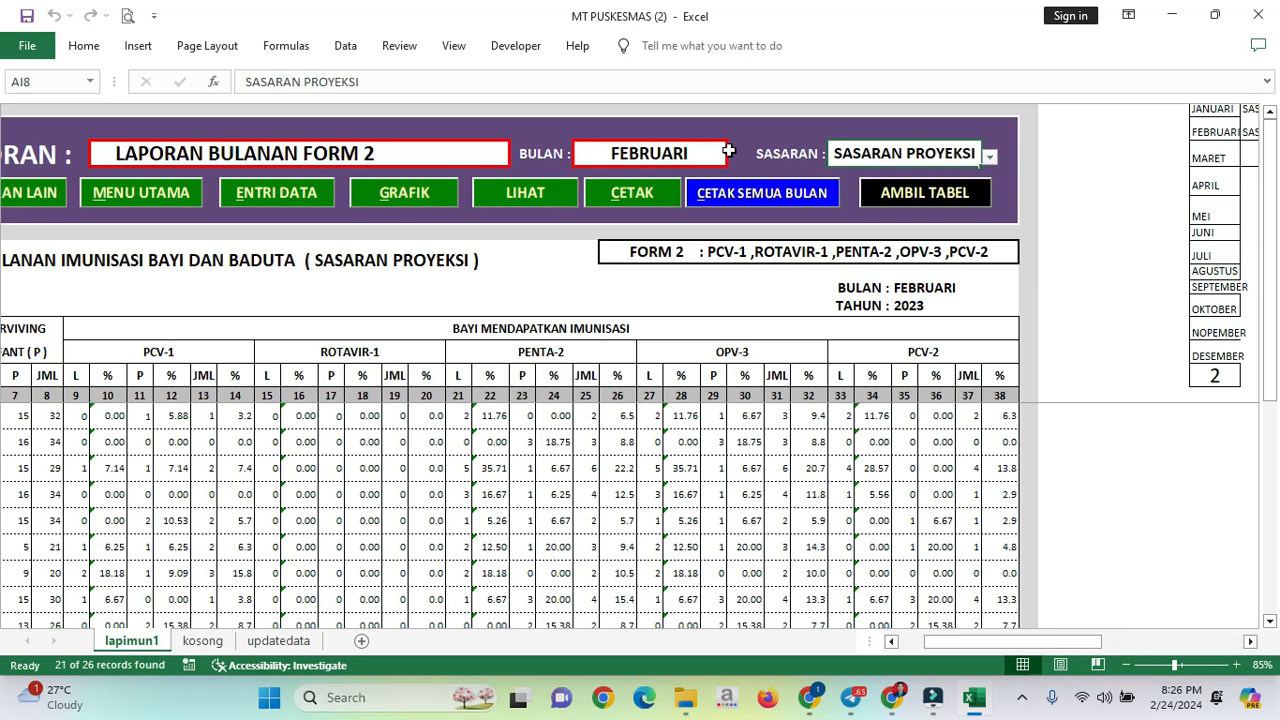
{"action": "left_click", "coordinate": [1249, 642]}
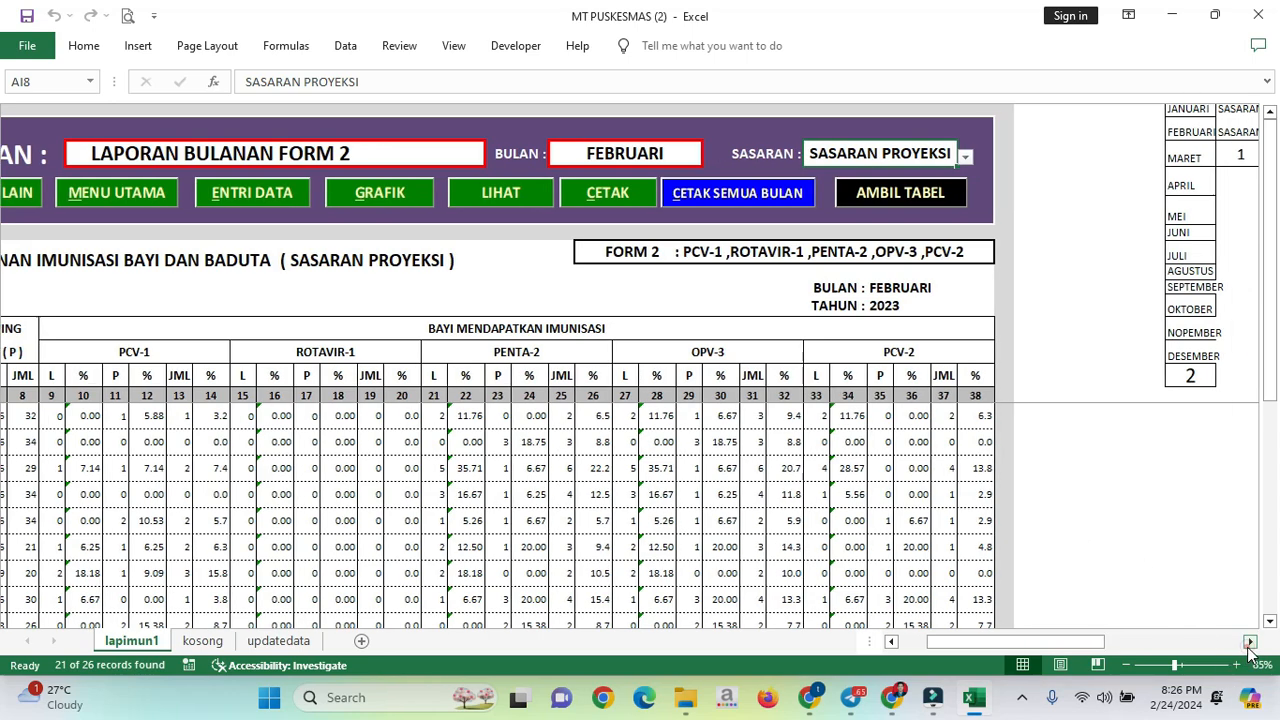
{"action": "left_click", "coordinate": [1249, 645]}
{"action": "left_click", "coordinate": [1249, 645]}
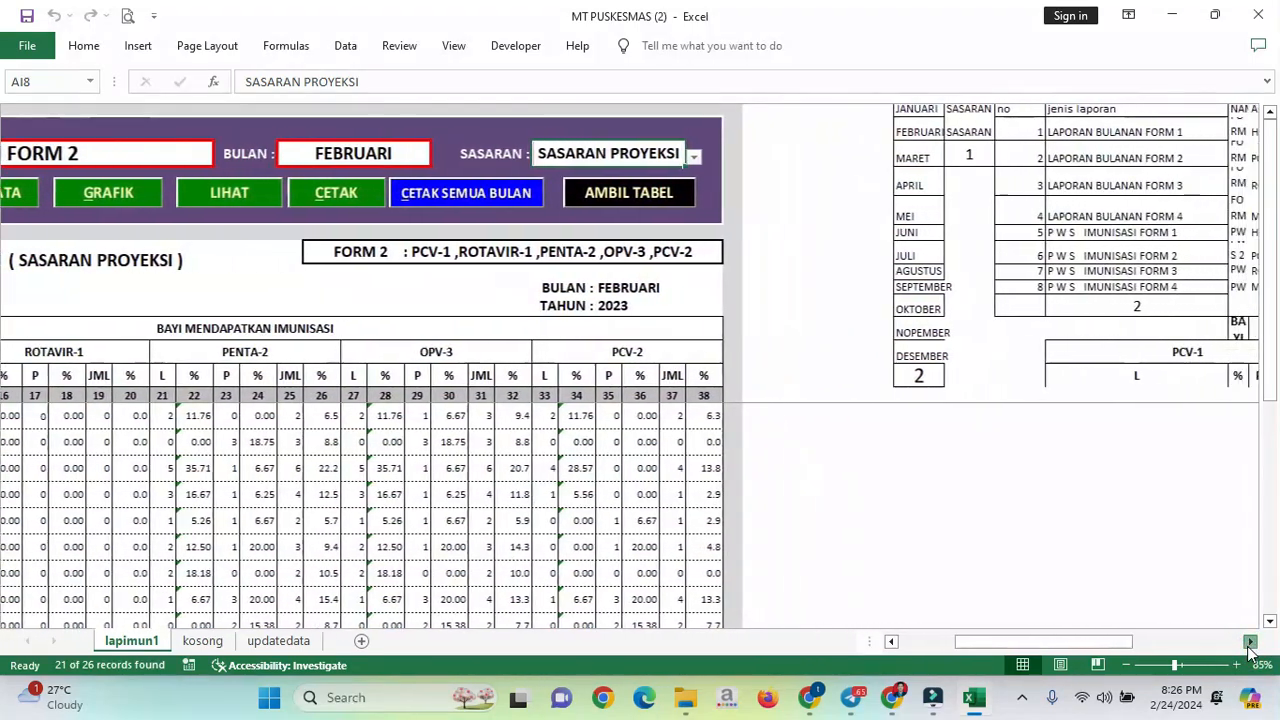
{"action": "left_click", "coordinate": [1249, 645]}
{"action": "left_click", "coordinate": [1249, 645]}
{"action": "left_click", "coordinate": [1249, 645]}
{"action": "left_click", "coordinate": [1249, 645]}
{"action": "left_click", "coordinate": [1249, 645]}
{"action": "left_click", "coordinate": [1249, 645]}
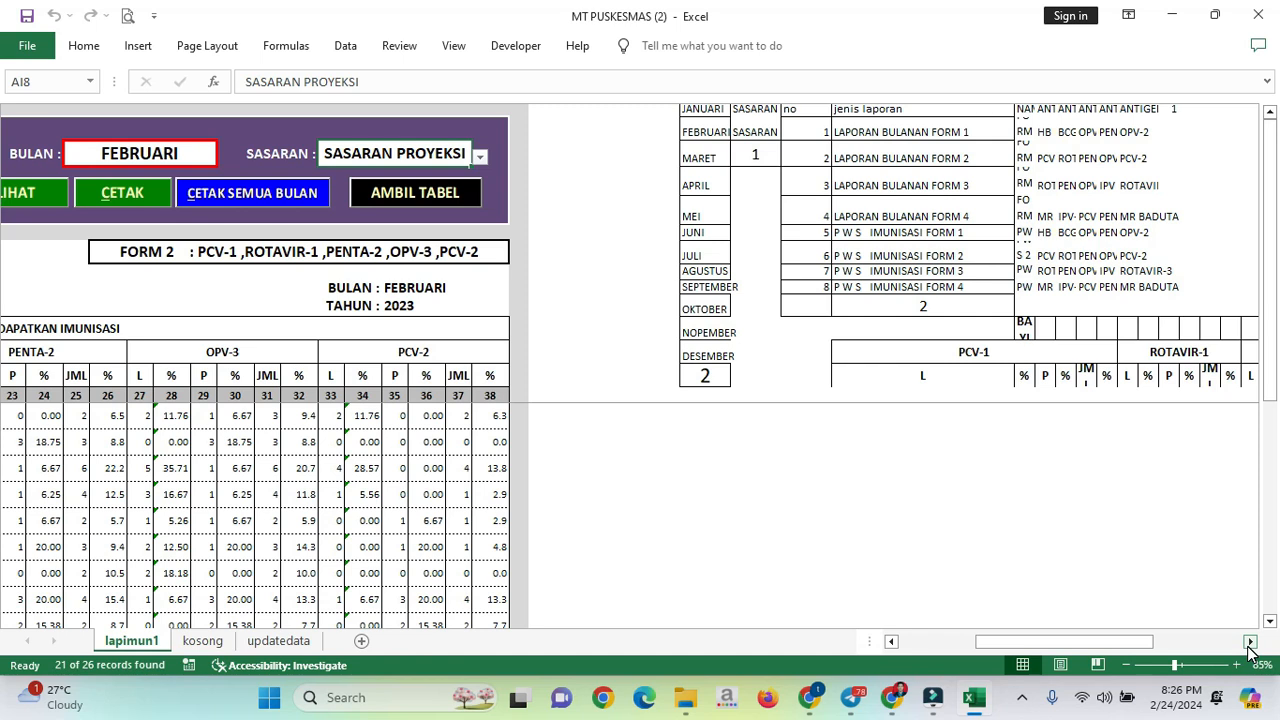
{"action": "left_click", "coordinate": [953, 308]}
Return to the JENIS LAPORAN cell and open its drop-down to check the selected report type
{"action": "left_click_drag", "start_coordinate": [1008, 642], "coordinate": [967, 644]}
{"action": "left_click", "coordinate": [367, 163]}
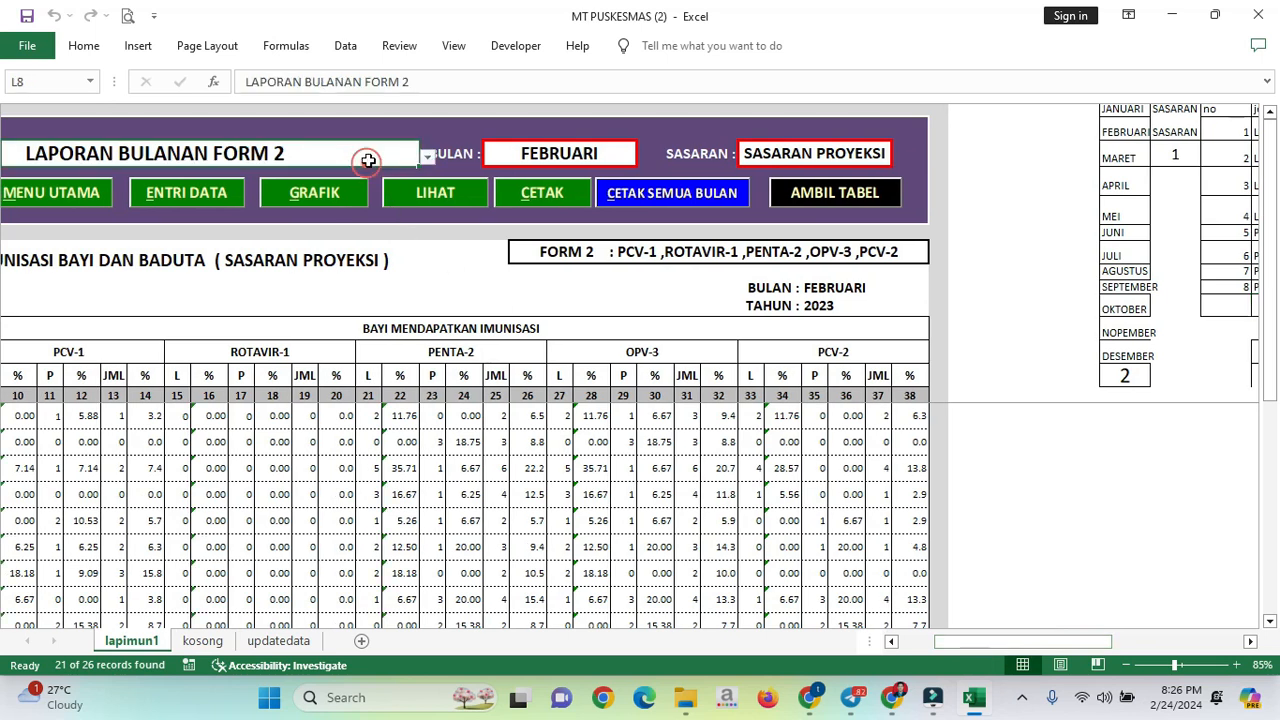
{"action": "left_click", "coordinate": [427, 157]}
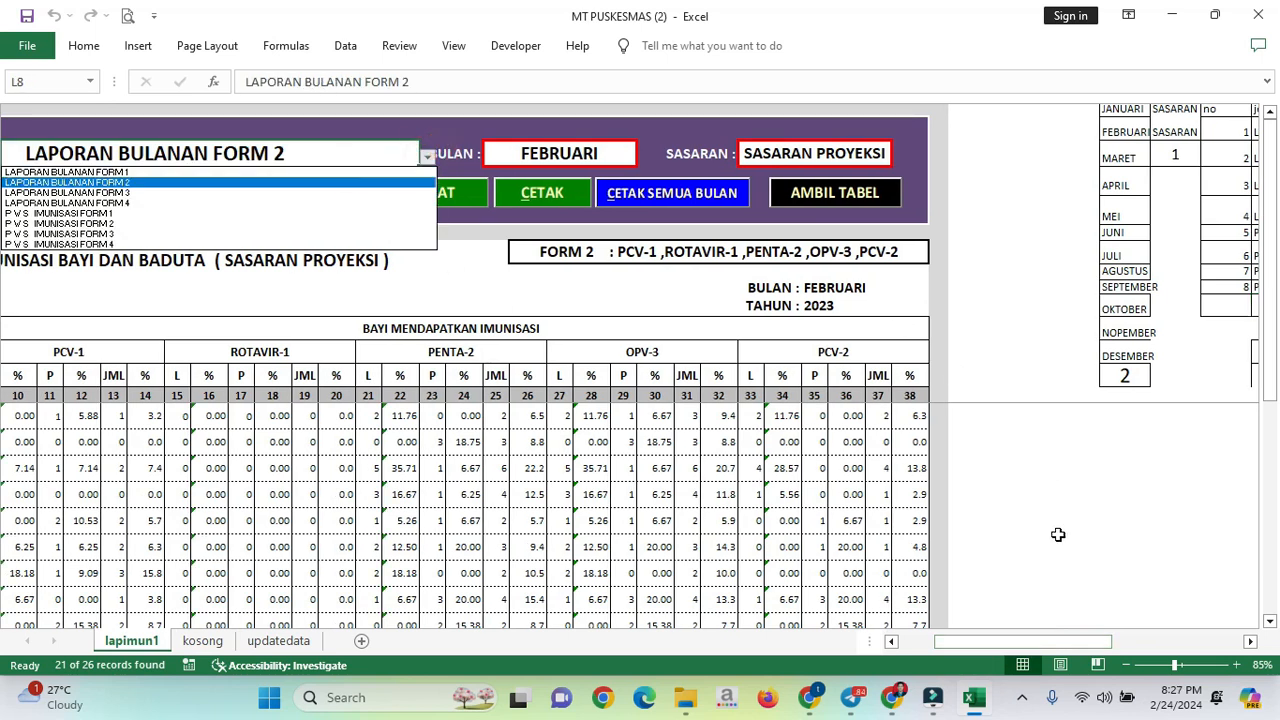
Start a MATCH formula in cell AV15 below the jenis laporan list, with the JENIS LAPORAN cell L8 as lookup value
{"action": "left_click_drag", "start_coordinate": [1048, 645], "coordinate": [1057, 603]}
{"action": "left_click_drag", "start_coordinate": [1110, 642], "coordinate": [1062, 643]}
{"action": "left_click", "coordinate": [722, 305]}
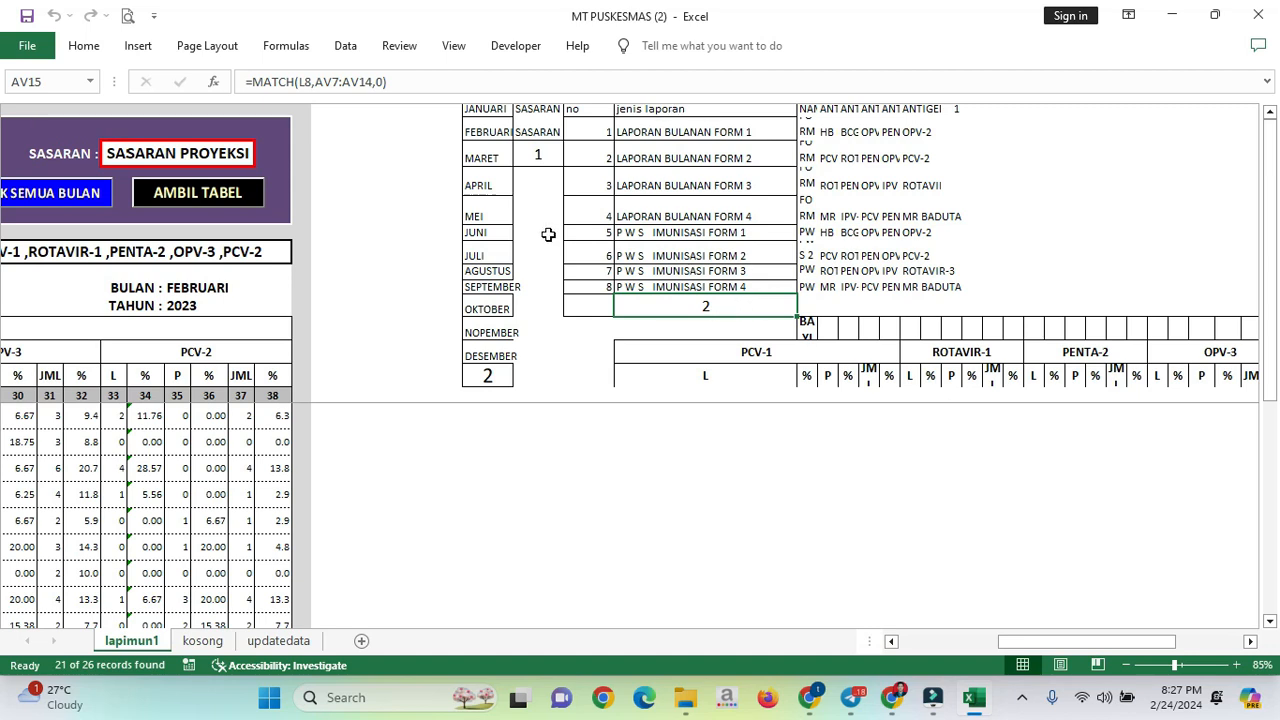
{"action": "type", "text": "="}
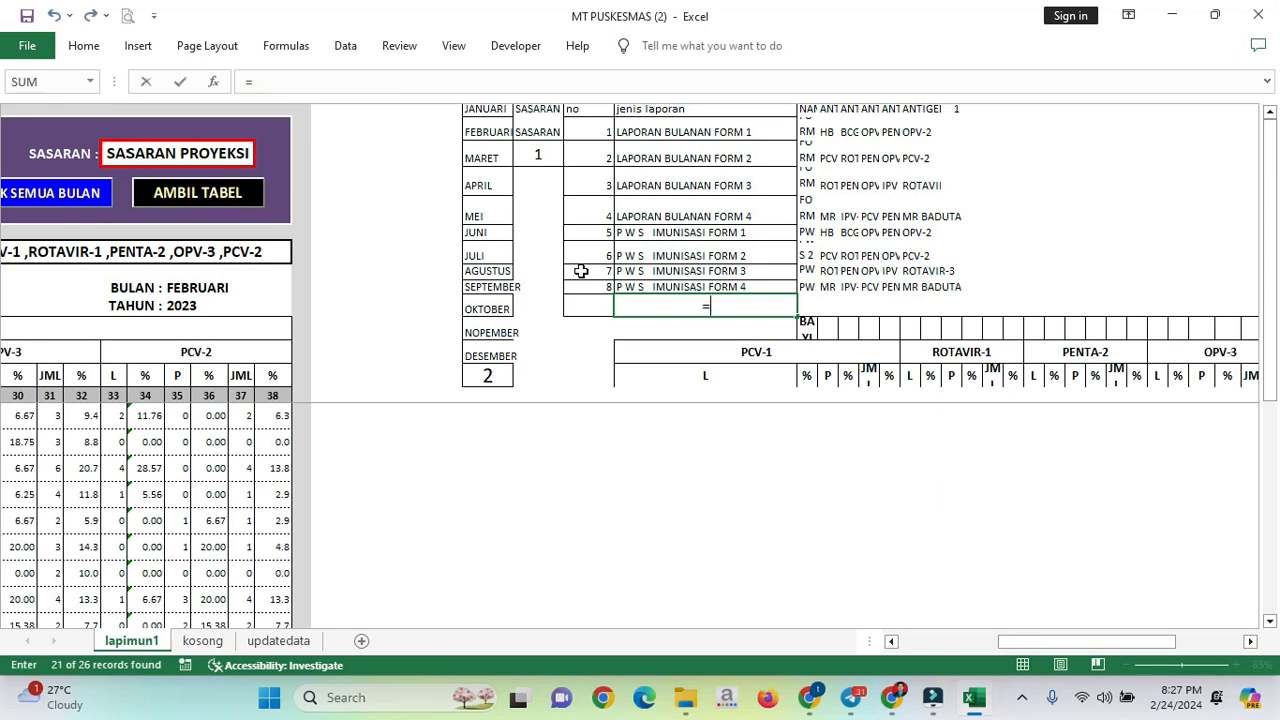
{"action": "type", "text": "mat"}
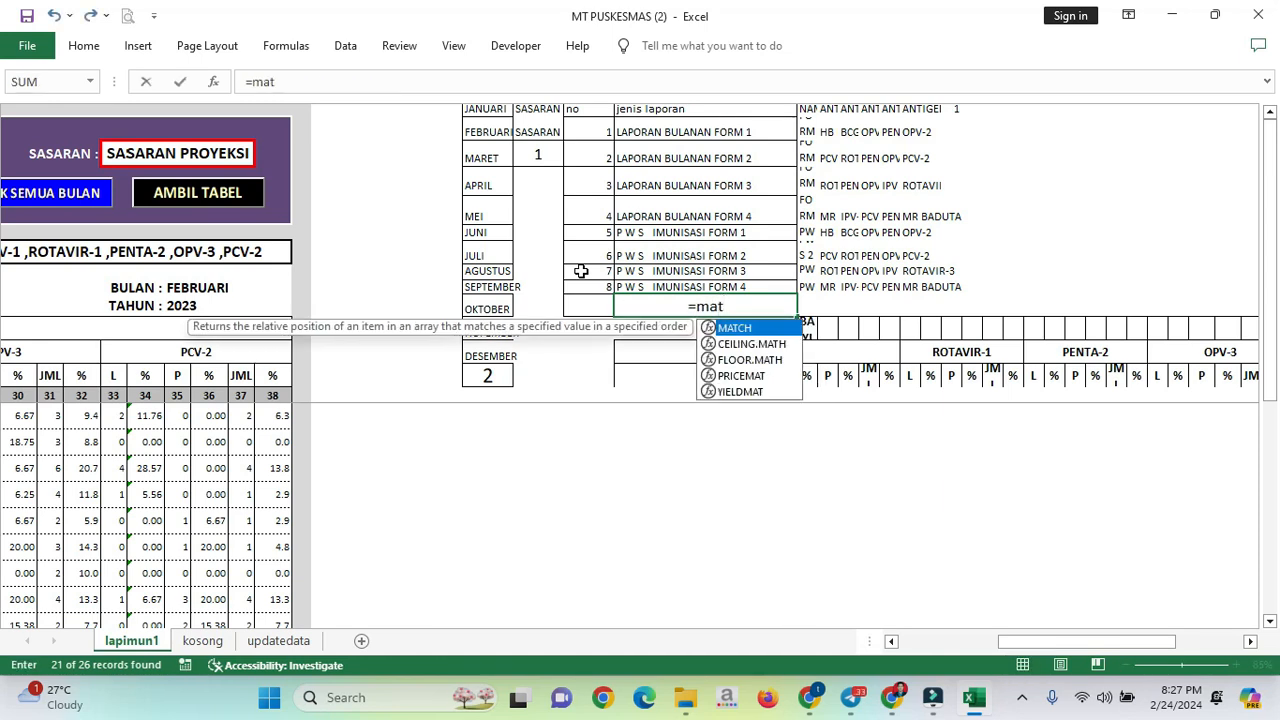
{"action": "type", "text": "ch"}
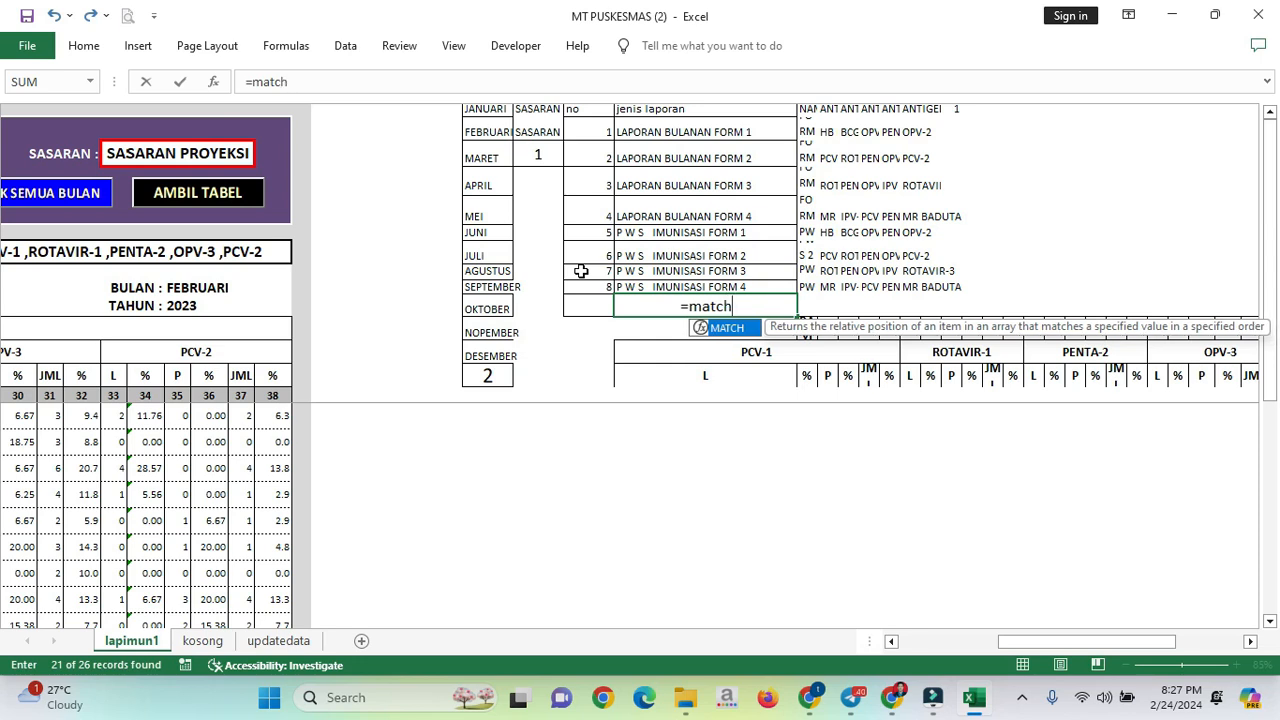
{"action": "type", "text": "("}
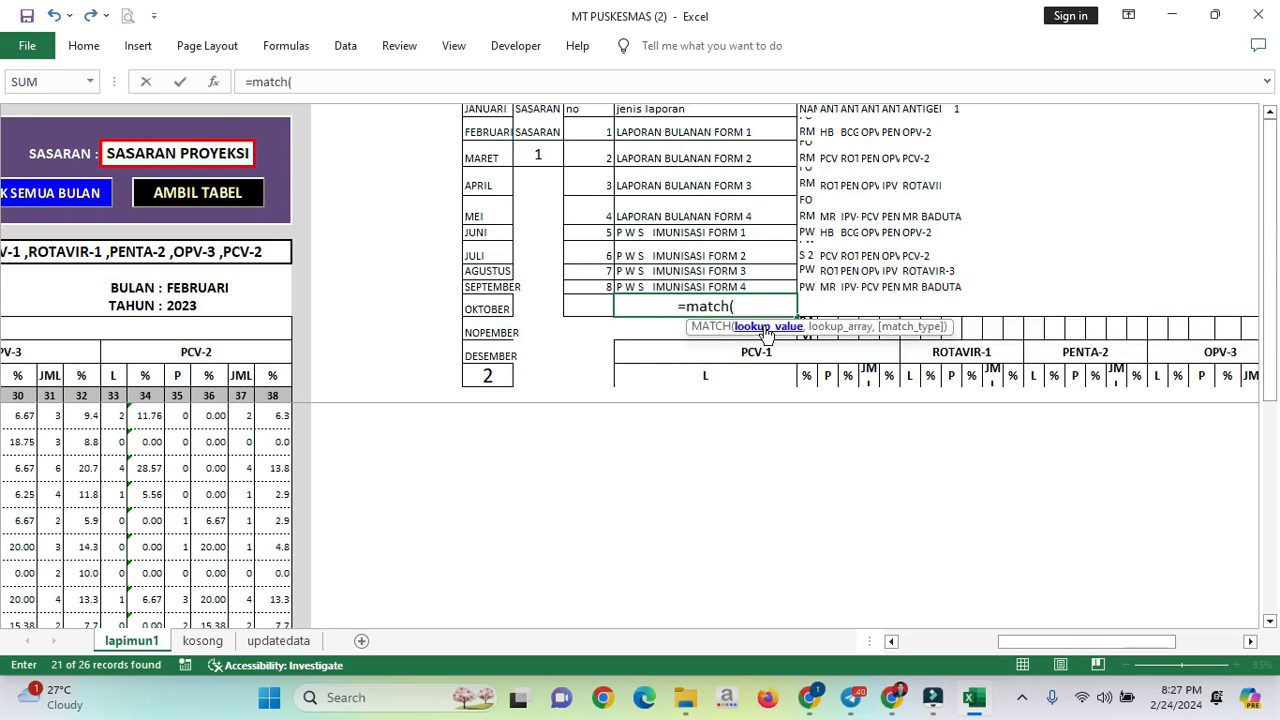
{"action": "left_click_drag", "start_coordinate": [1056, 639], "coordinate": [995, 640]}
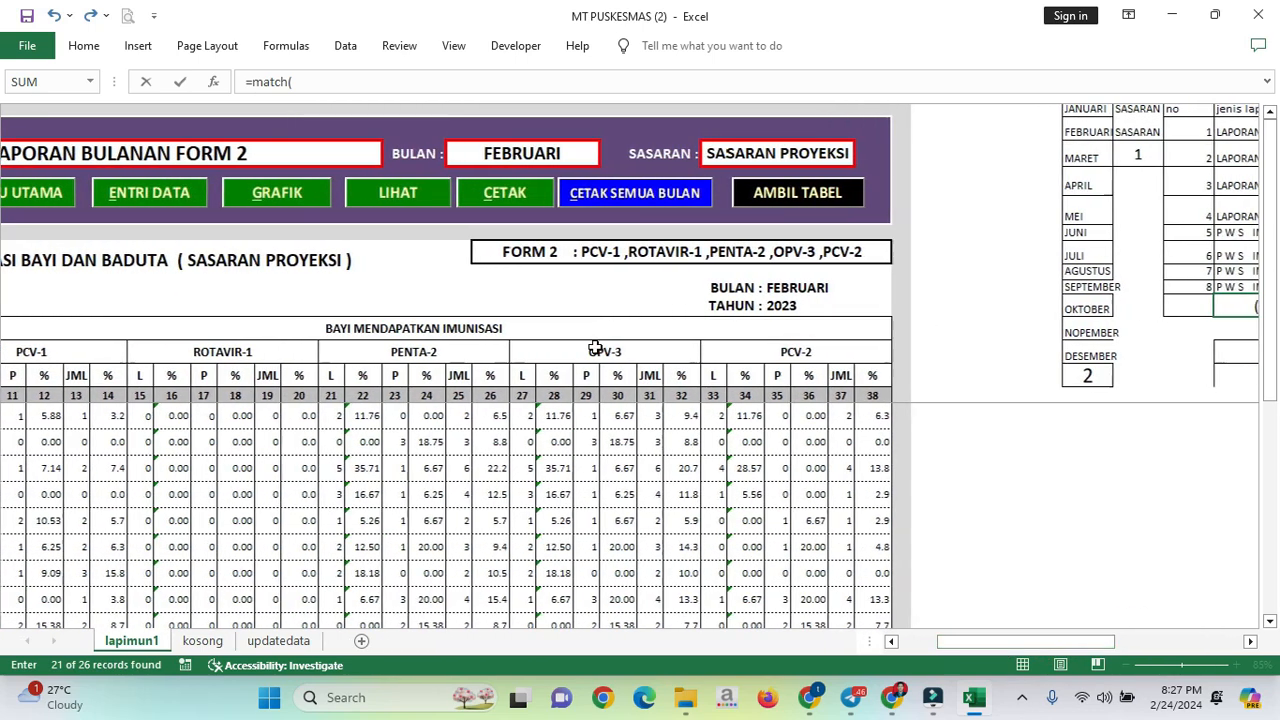
{"action": "left_click", "coordinate": [258, 152]}
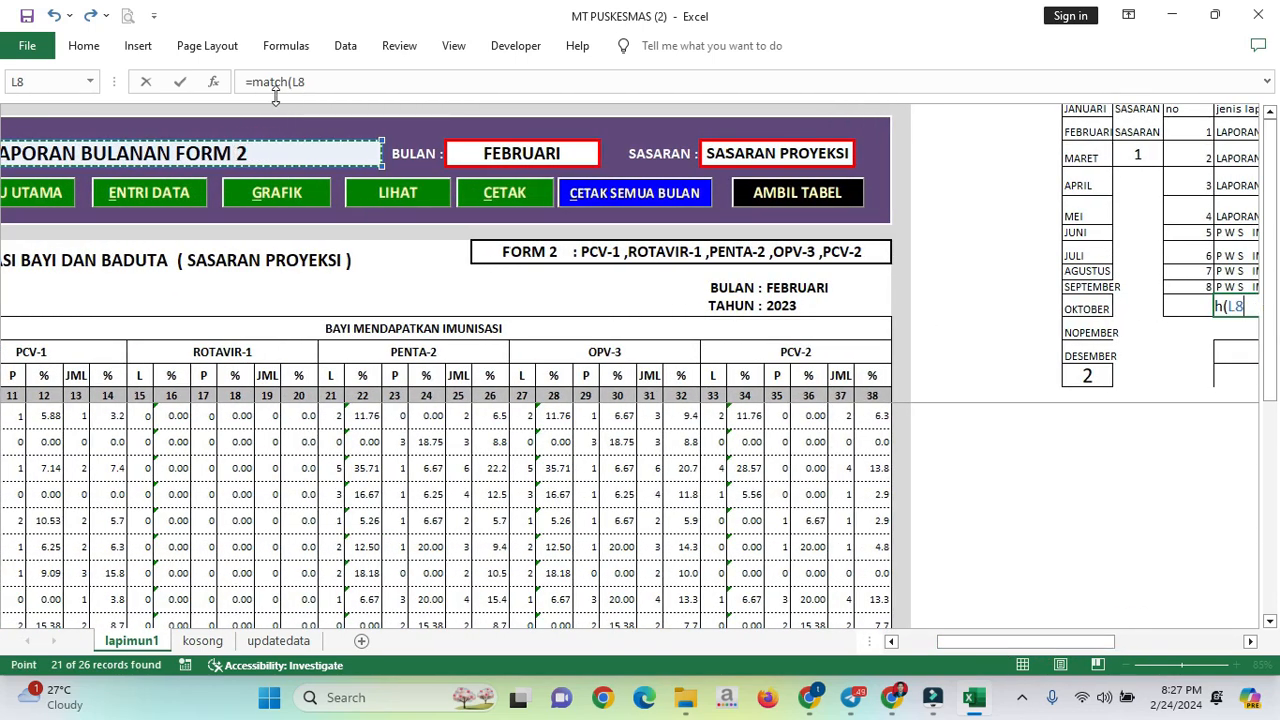
Complete the MATCH formula with the eight report types in AV7:AV14 as lookup array, and enter it
{"action": "left_click_drag", "start_coordinate": [1015, 645], "coordinate": [1070, 662]}
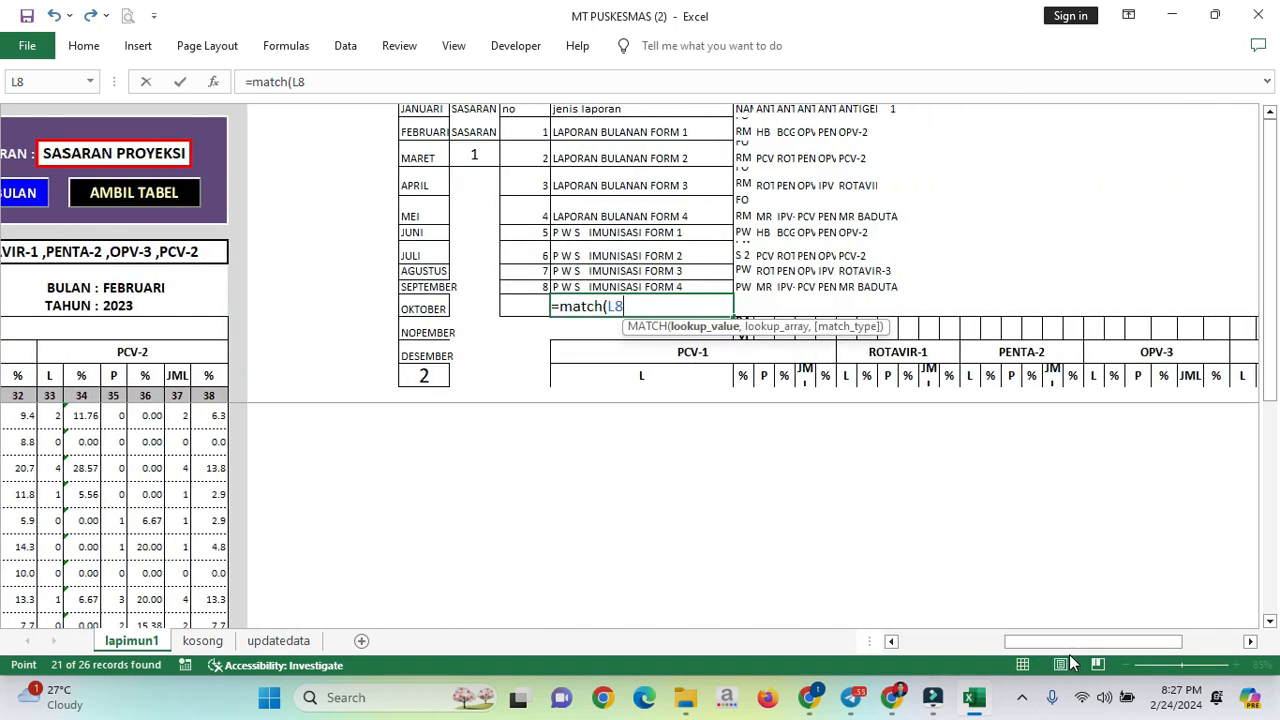
{"action": "type", "text": ","}
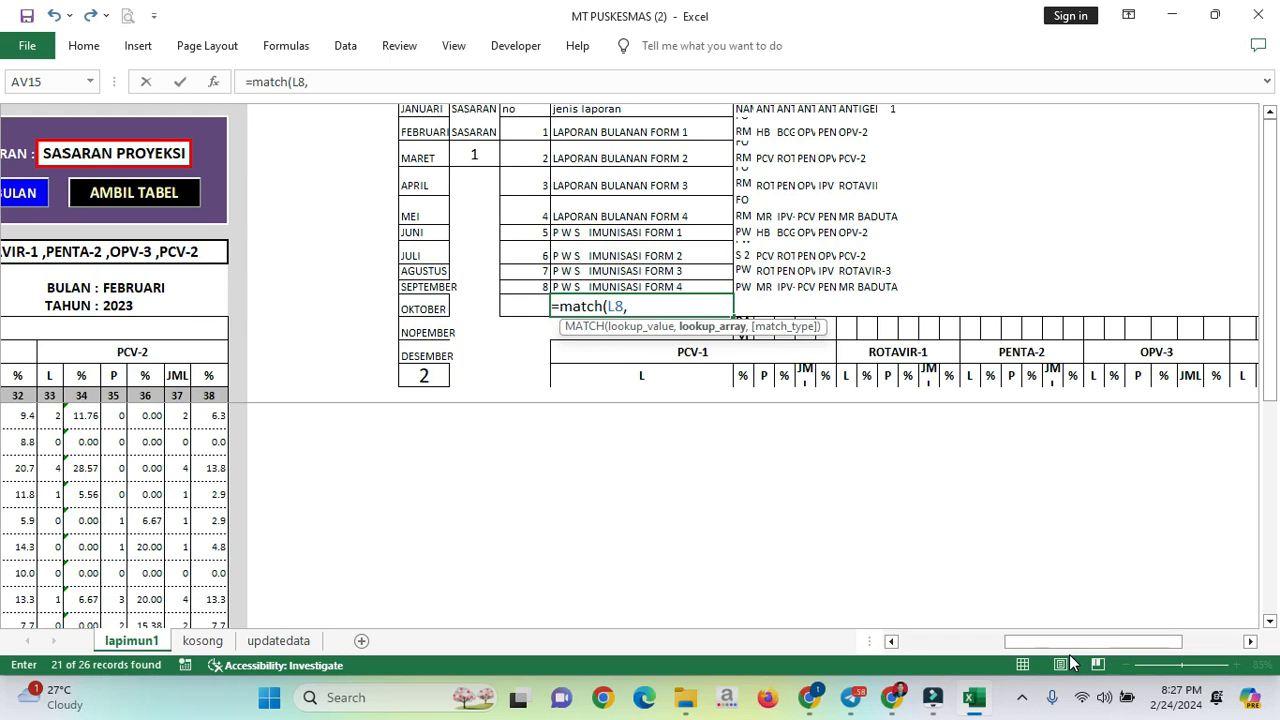
{"action": "left_click_drag", "start_coordinate": [663, 132], "coordinate": [653, 281]}
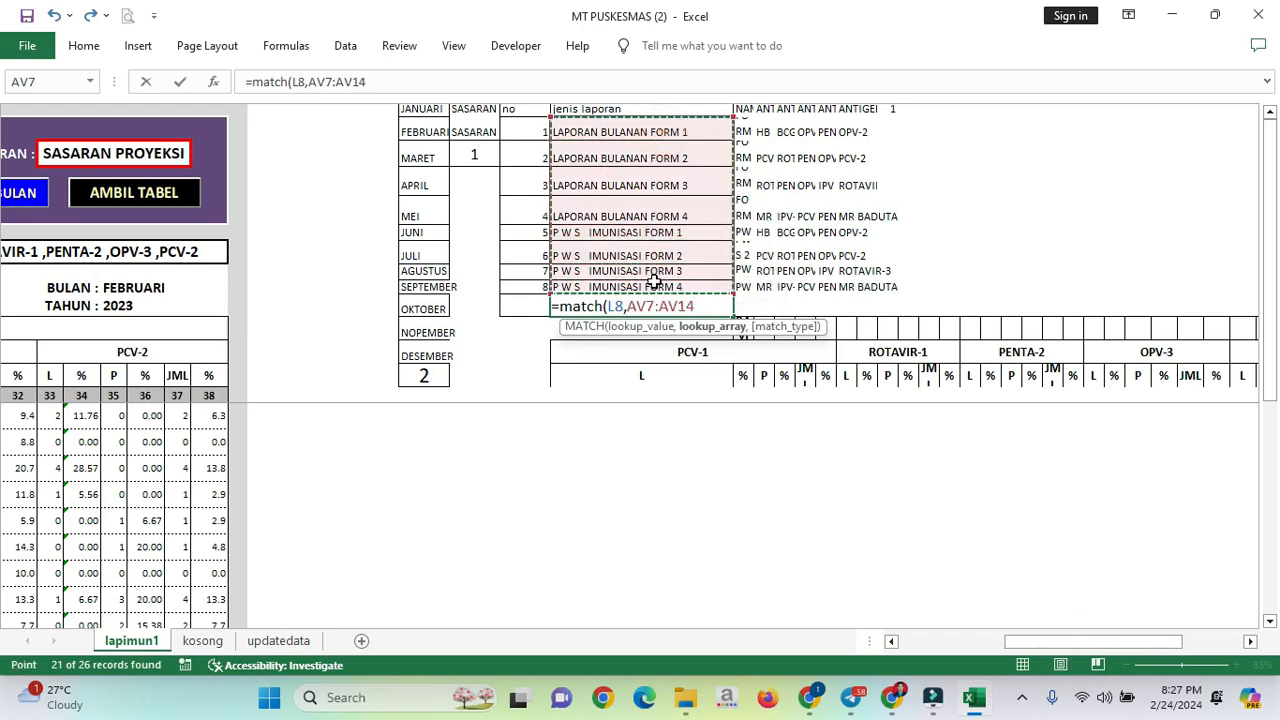
{"action": "type", "text": ")"}
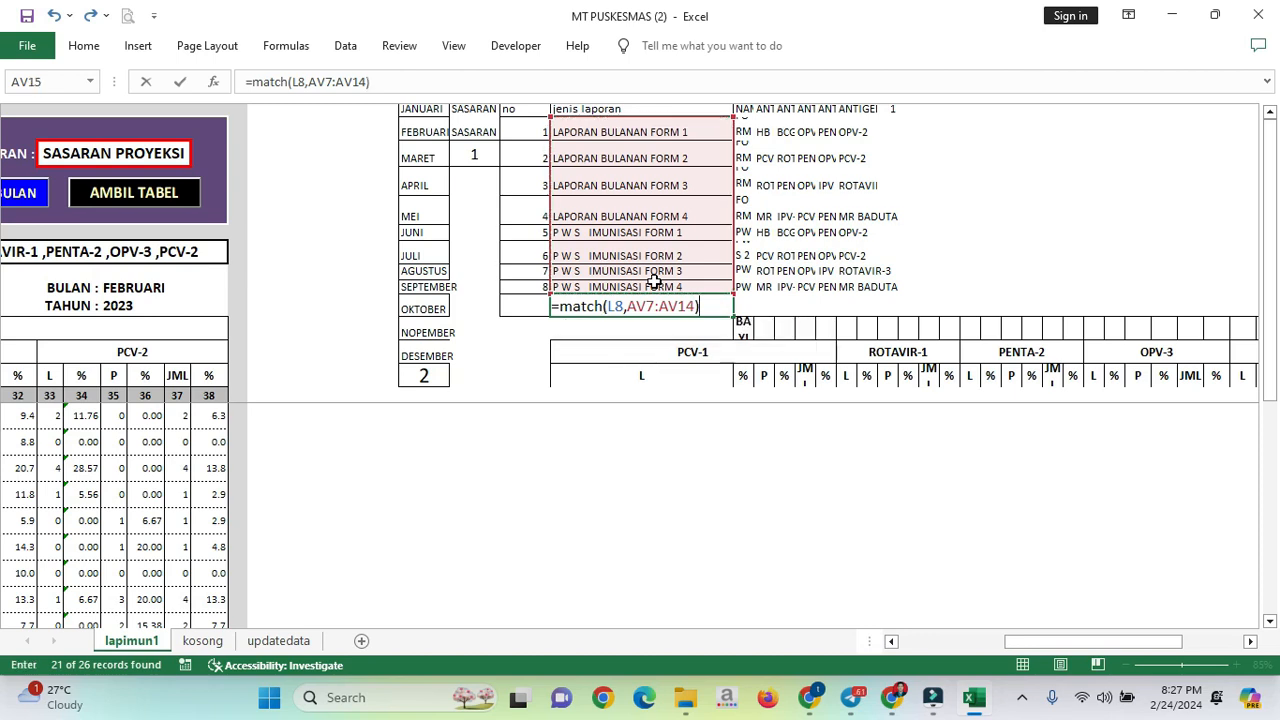
{"action": "key", "text": "Return"}
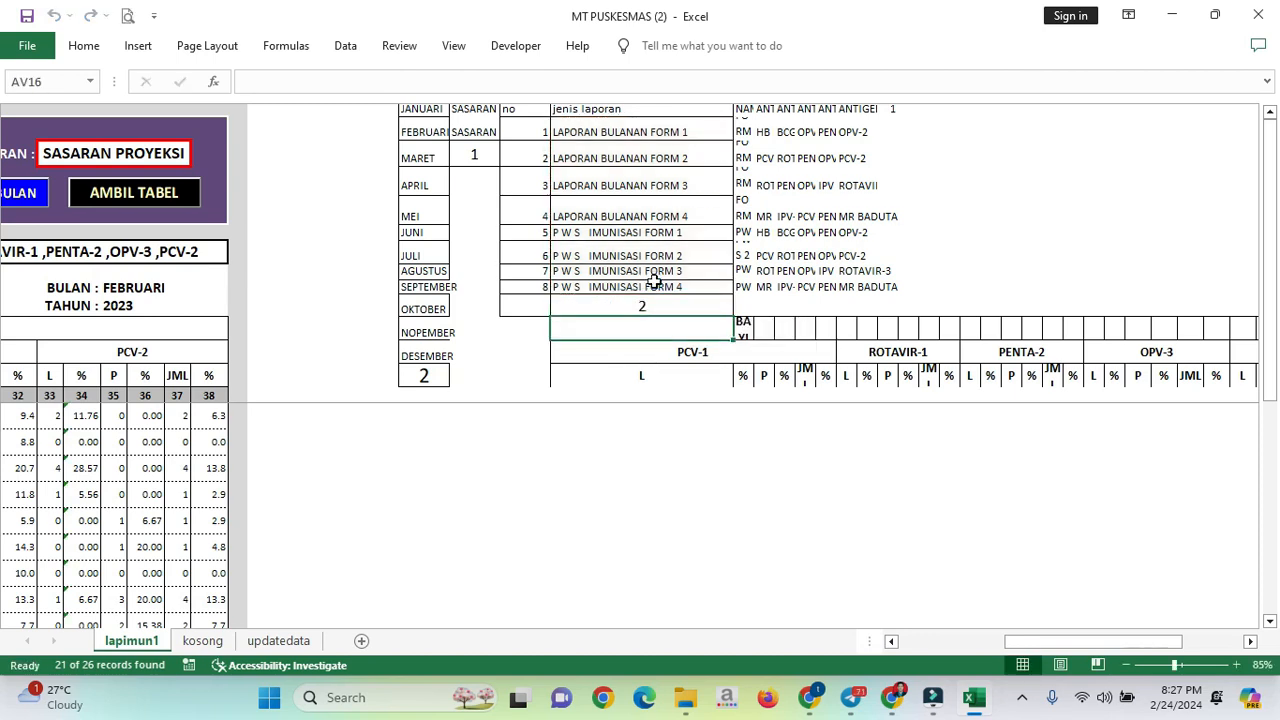
Examine the MATCH formulas in the index cells below the SASARAN and month lists and the report cells they look up
{"action": "left_click", "coordinate": [650, 306]}
{"action": "left_click", "coordinate": [478, 160]}
{"action": "left_click", "coordinate": [301, 85]}
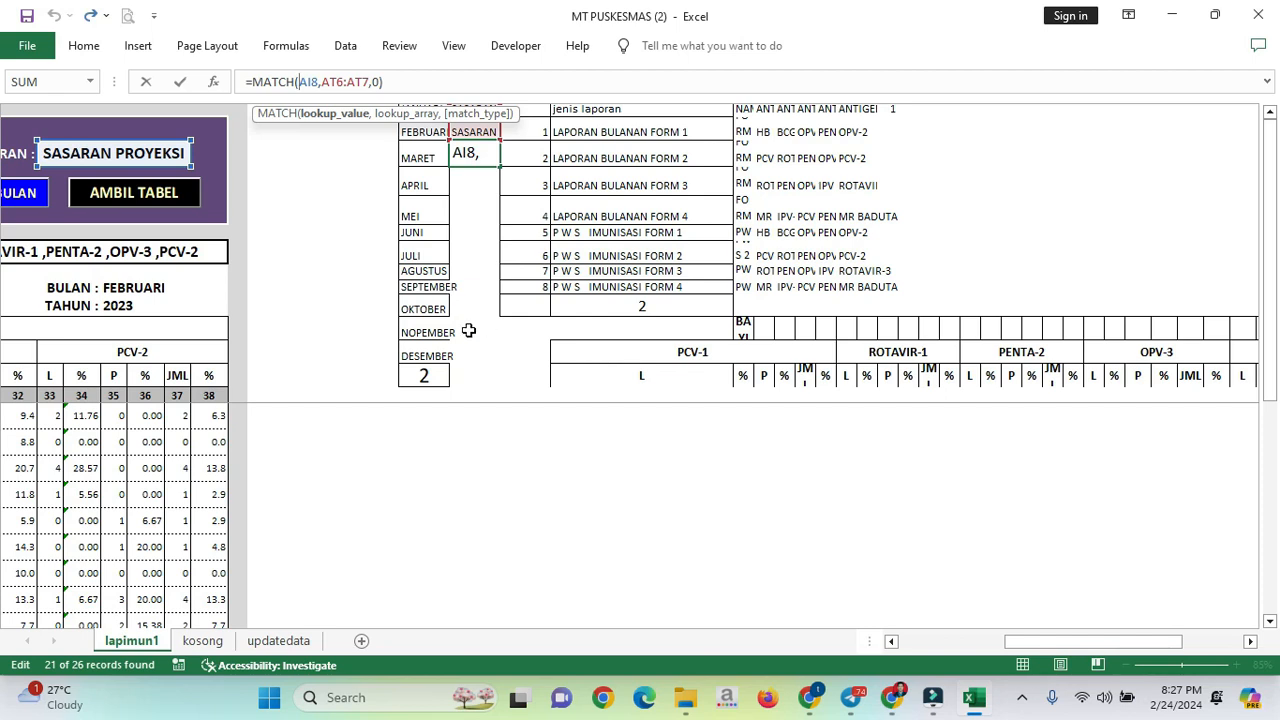
{"action": "key", "text": "Escape"}
{"action": "left_click", "coordinate": [441, 372]}
{"action": "left_click", "coordinate": [307, 85]}
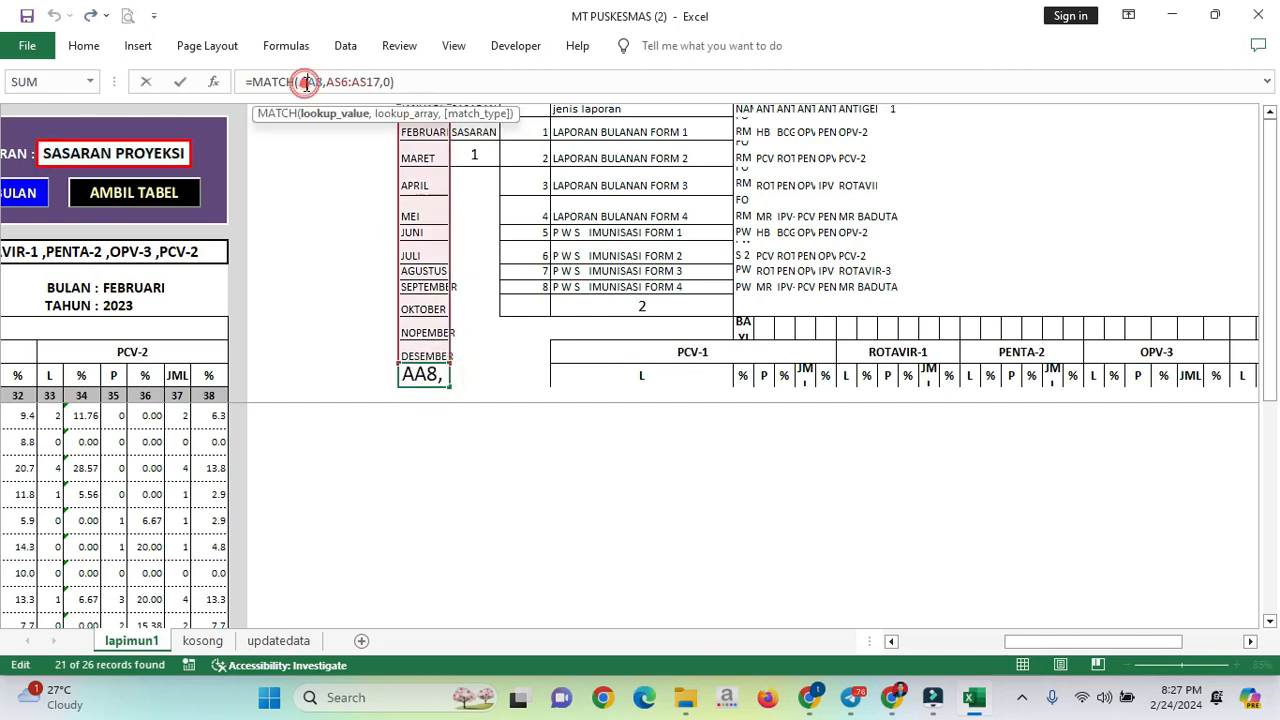
{"action": "left_click_drag", "start_coordinate": [1065, 652], "coordinate": [931, 594]}
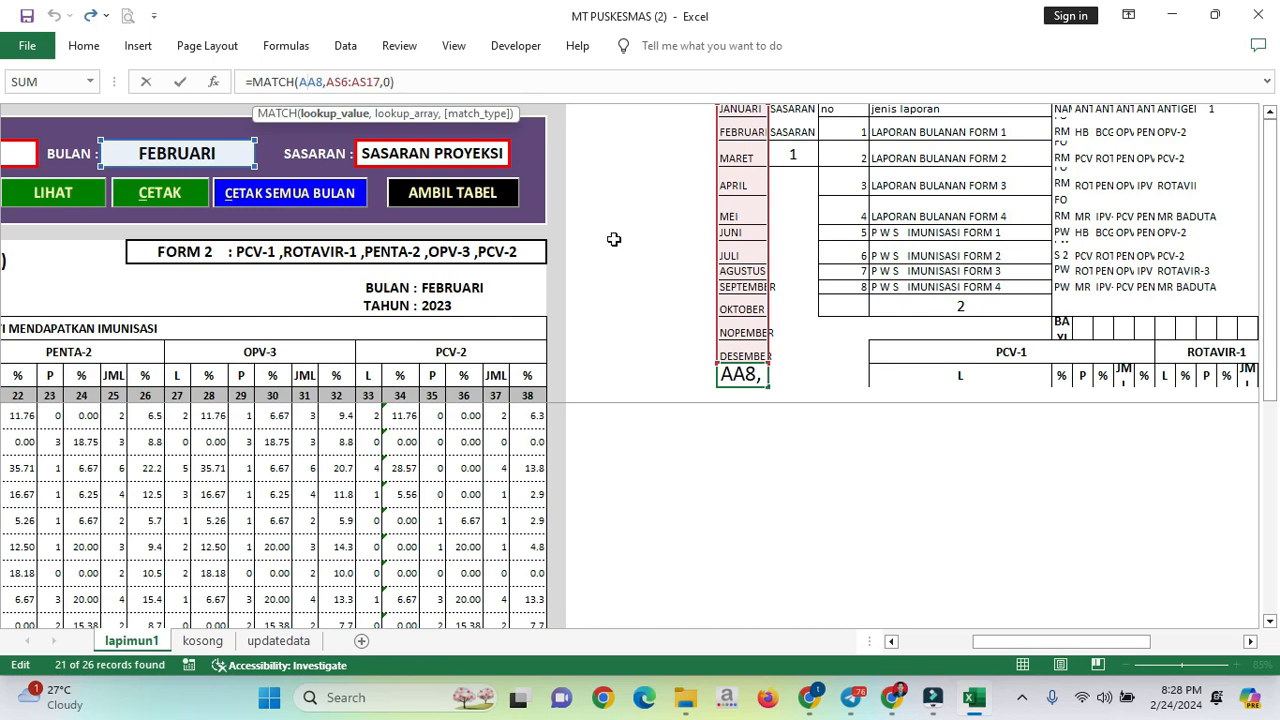
{"action": "key", "text": "Escape"}
{"action": "left_click_drag", "start_coordinate": [1103, 642], "coordinate": [1032, 629]}
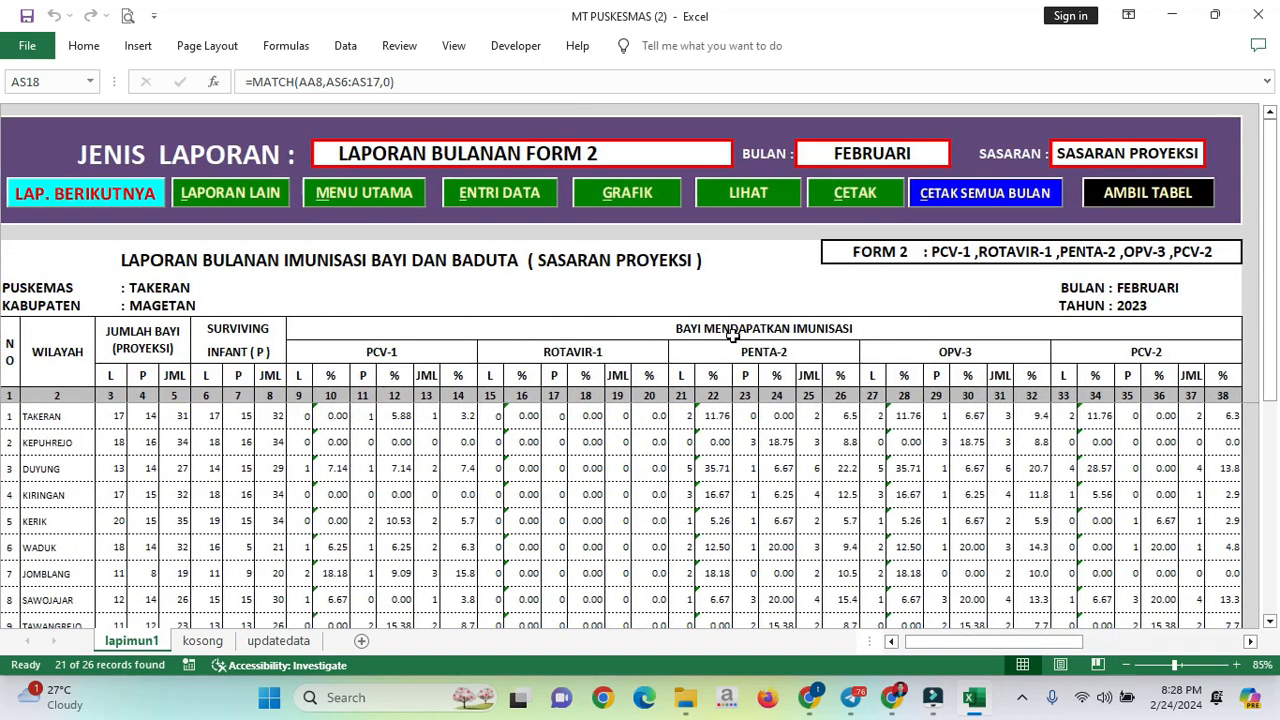
Hide the helper columns beside the report, from column AP through the last column of the sheet
{"action": "left_click", "coordinate": [438, 148]}
{"action": "left_click_drag", "start_coordinate": [1017, 645], "coordinate": [1055, 643]}
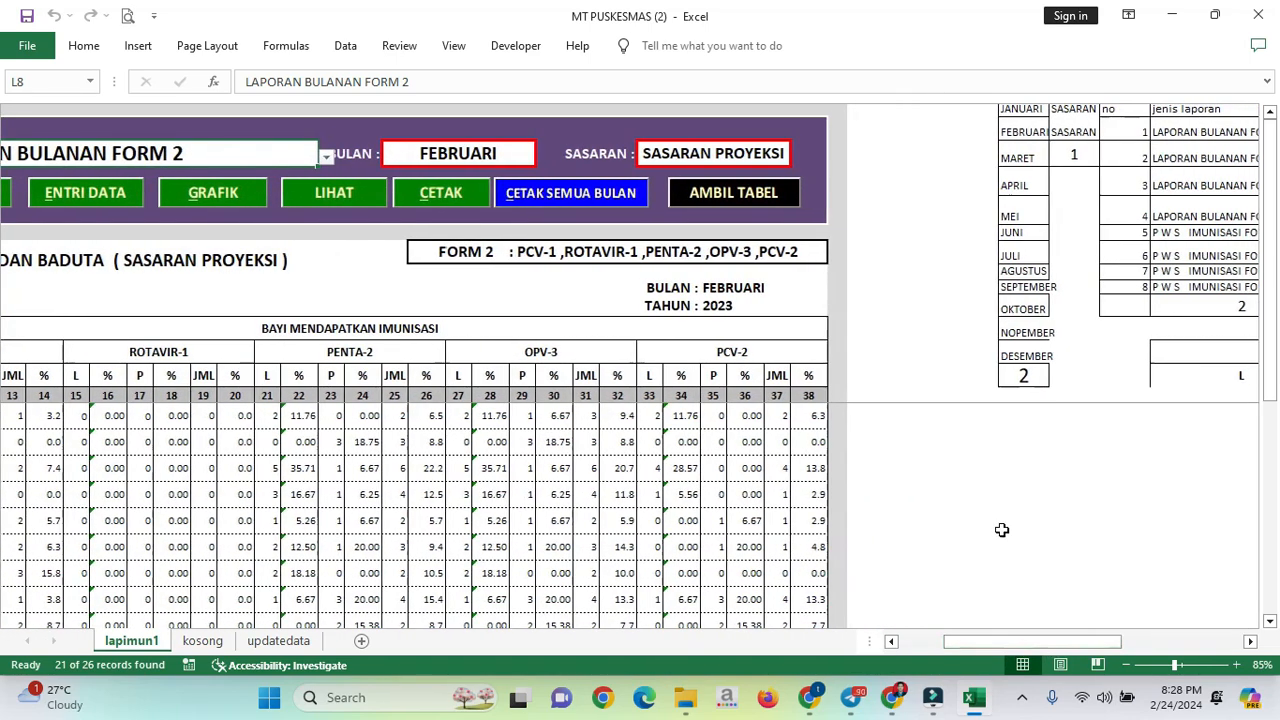
{"action": "left_click", "coordinate": [859, 160]}
{"action": "left_click_drag", "start_coordinate": [859, 160], "coordinate": [1043, 170]}
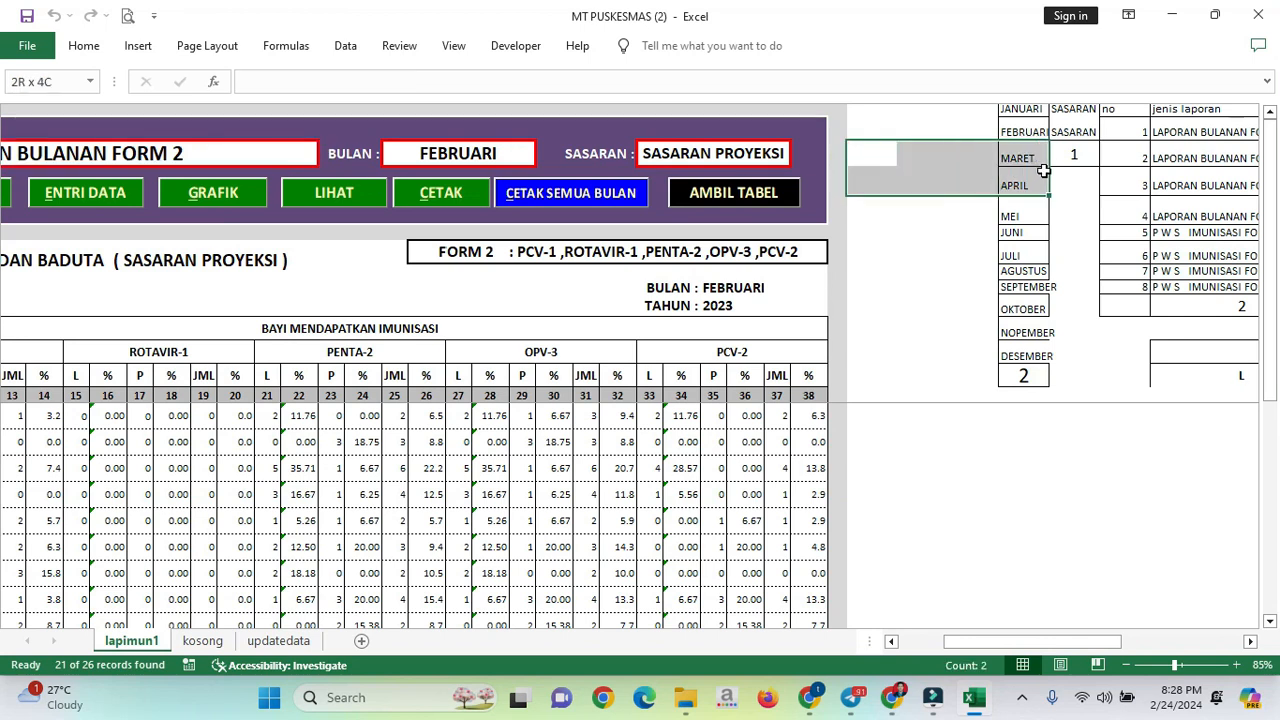
{"action": "left_click", "coordinate": [857, 125]}
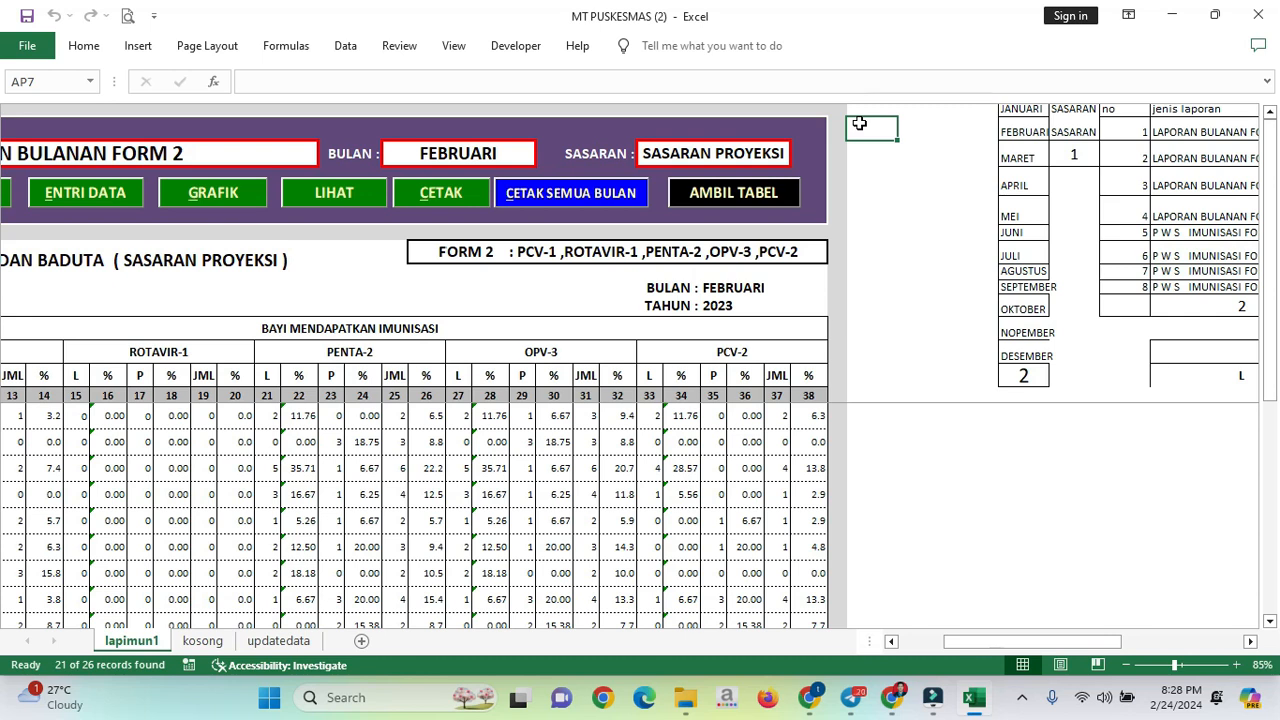
{"action": "key", "text": "ctrl+shift+Right"}
{"action": "key", "text": "ctrl+shift+Right"}
{"action": "key", "text": "ctrl+shift+Right"}
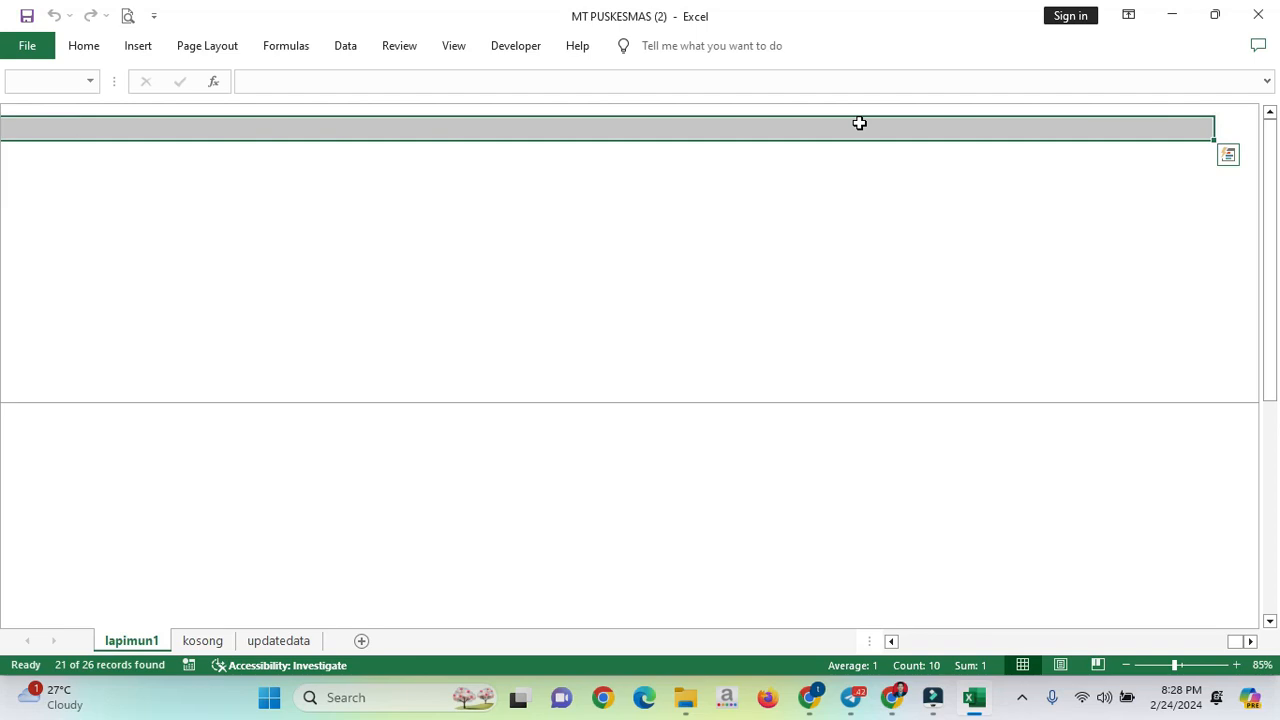
{"action": "key", "text": "alt"}
{"action": "key", "text": "o"}
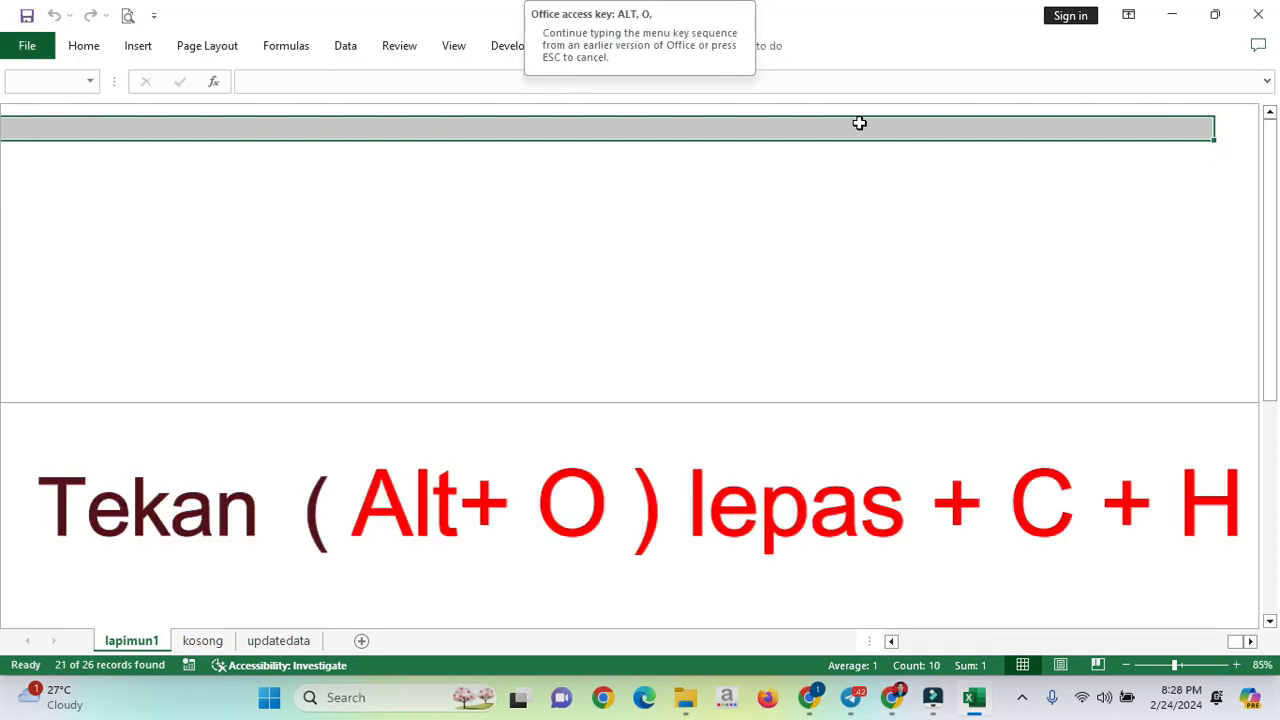
{"action": "key", "text": "h"}
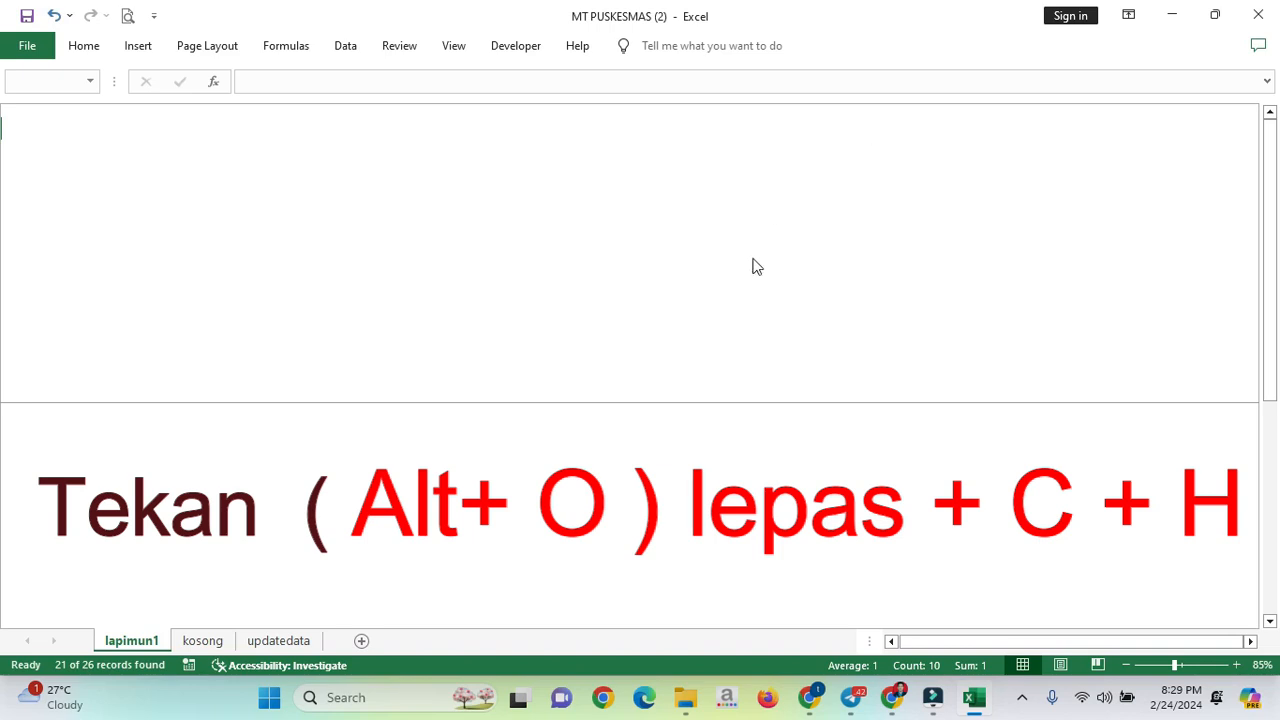
{"action": "left_click_drag", "start_coordinate": [1022, 640], "coordinate": [908, 650]}
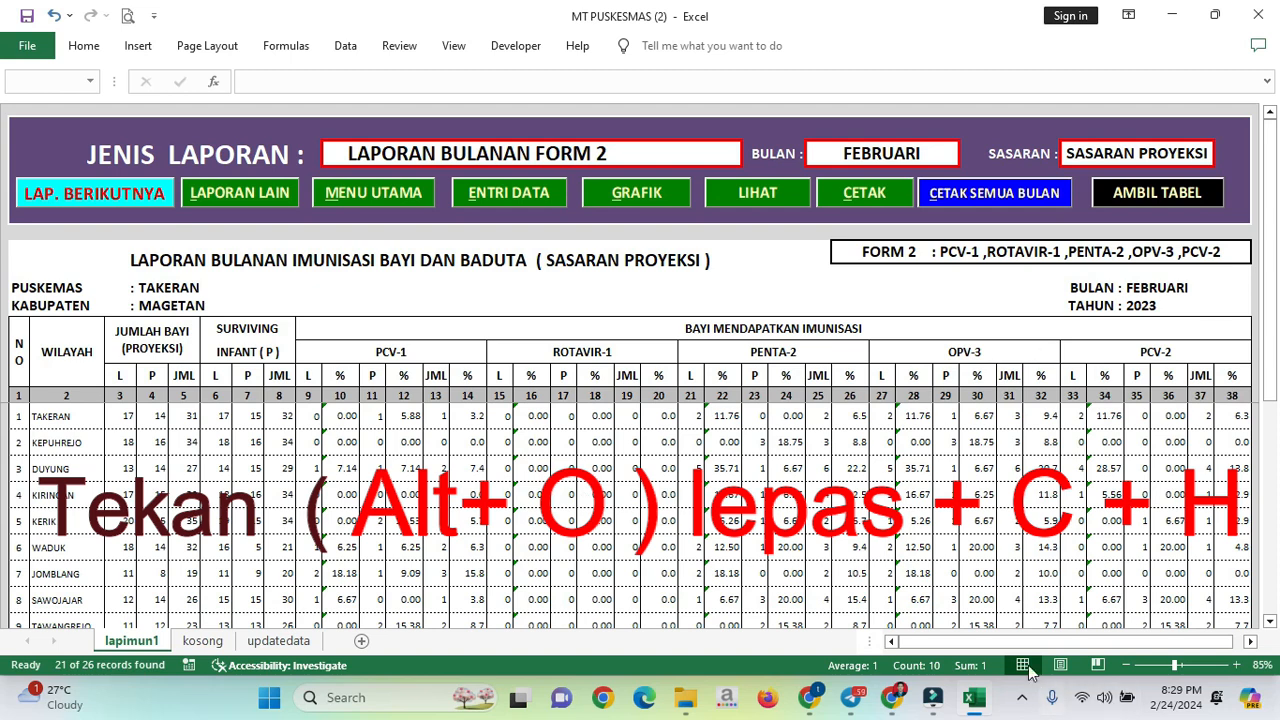
{"action": "left_click_drag", "start_coordinate": [1145, 641], "coordinate": [740, 620]}
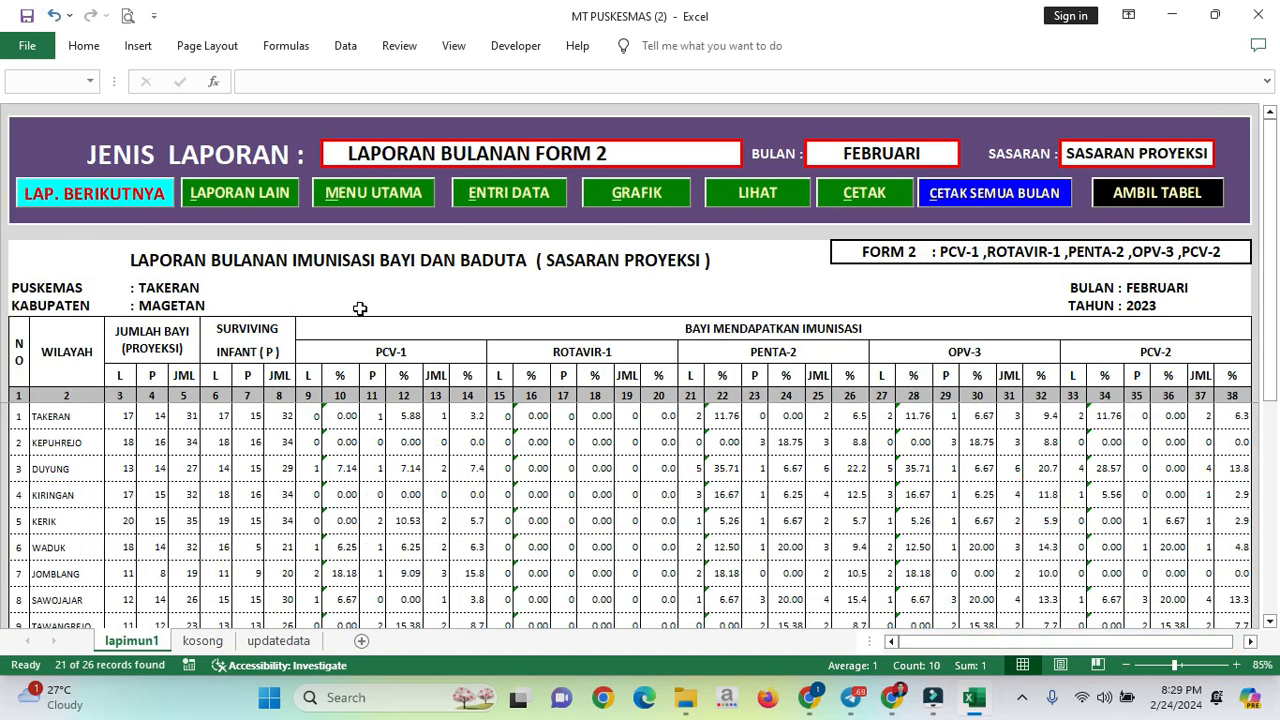
Use LAPORAN LAIN to switch the report to LAPORAN BULANAN FORM 1 with an empty BULAN cell
{"action": "left_click", "coordinate": [666, 157]}
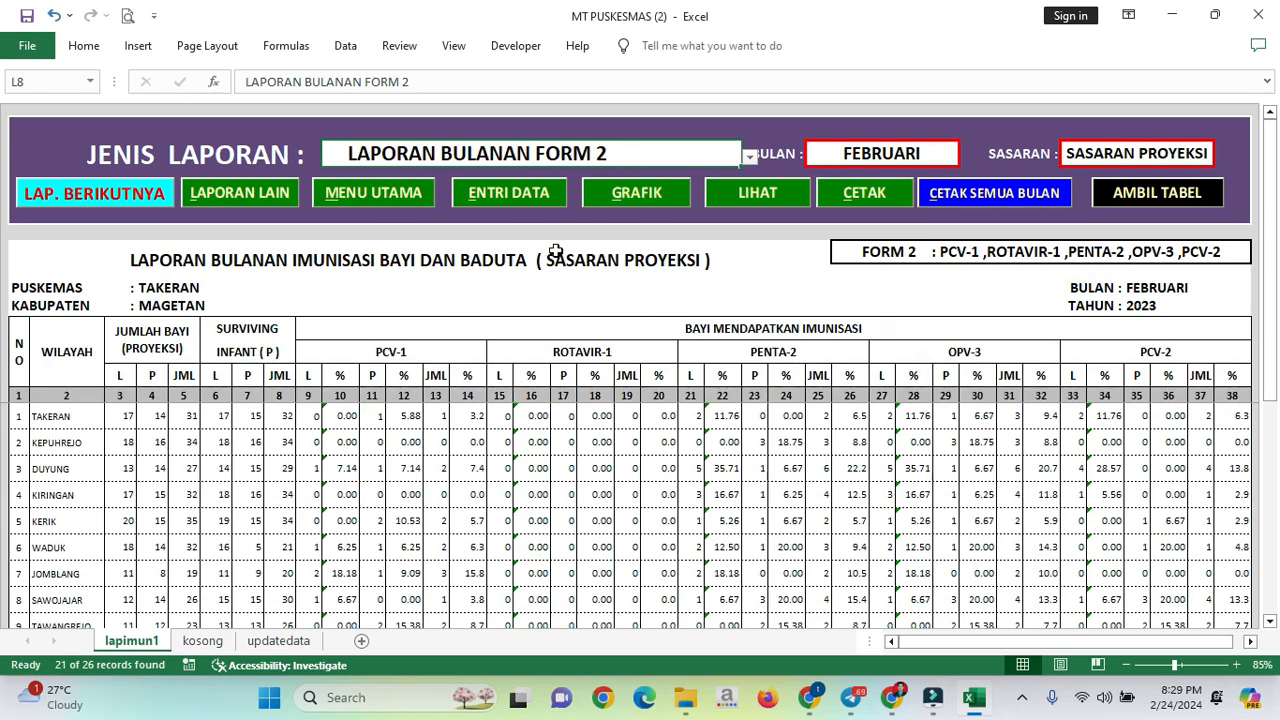
{"action": "left_click", "coordinate": [258, 198]}
{"action": "left_click", "coordinate": [584, 238]}
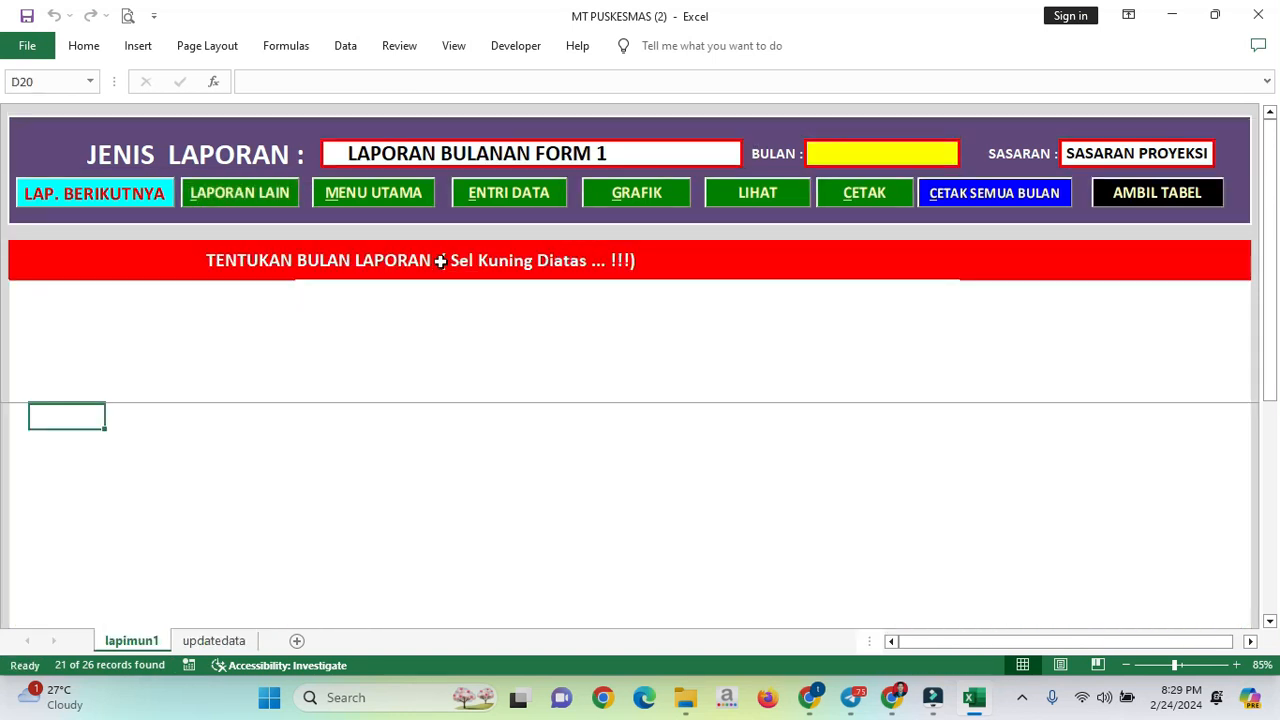
Examine the red TENTUKAN BULAN LAPORAN banner together with the JENIS LAPORAN and yellow BULAN cells
{"action": "left_click", "coordinate": [496, 265]}
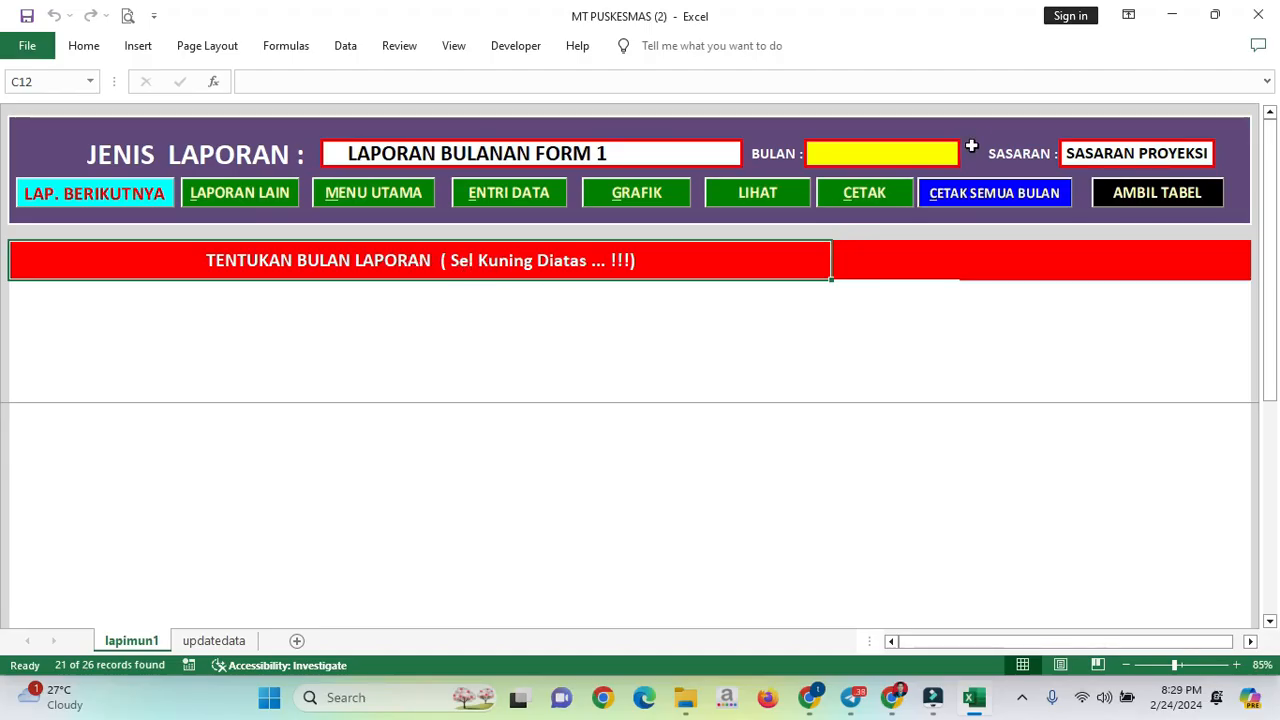
{"action": "left_click", "coordinate": [936, 150]}
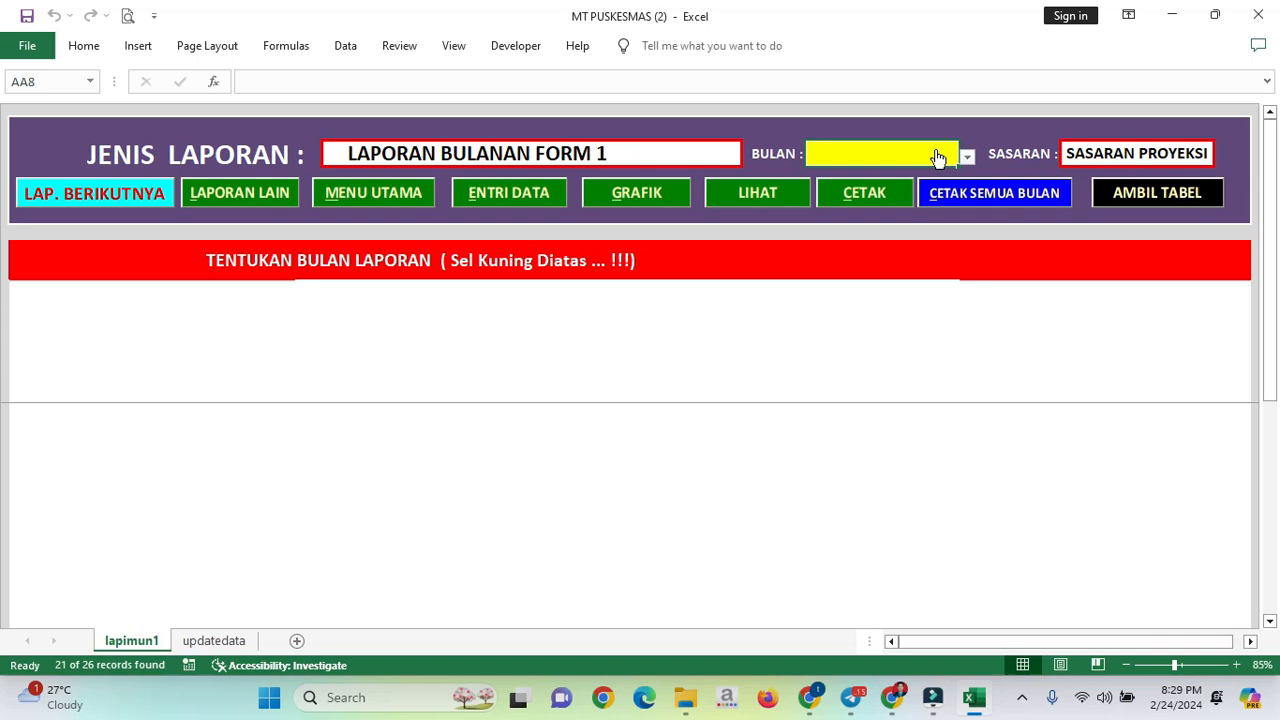
{"action": "left_click", "coordinate": [596, 260]}
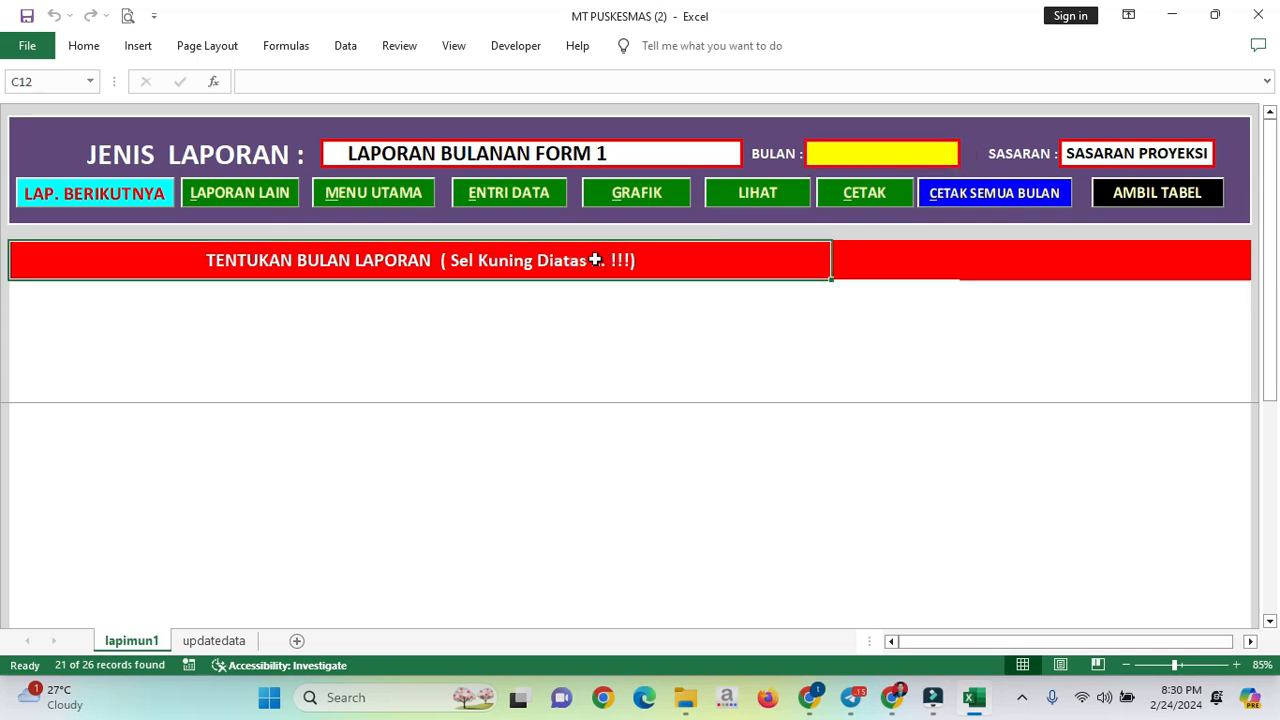
{"action": "left_click", "coordinate": [641, 150]}
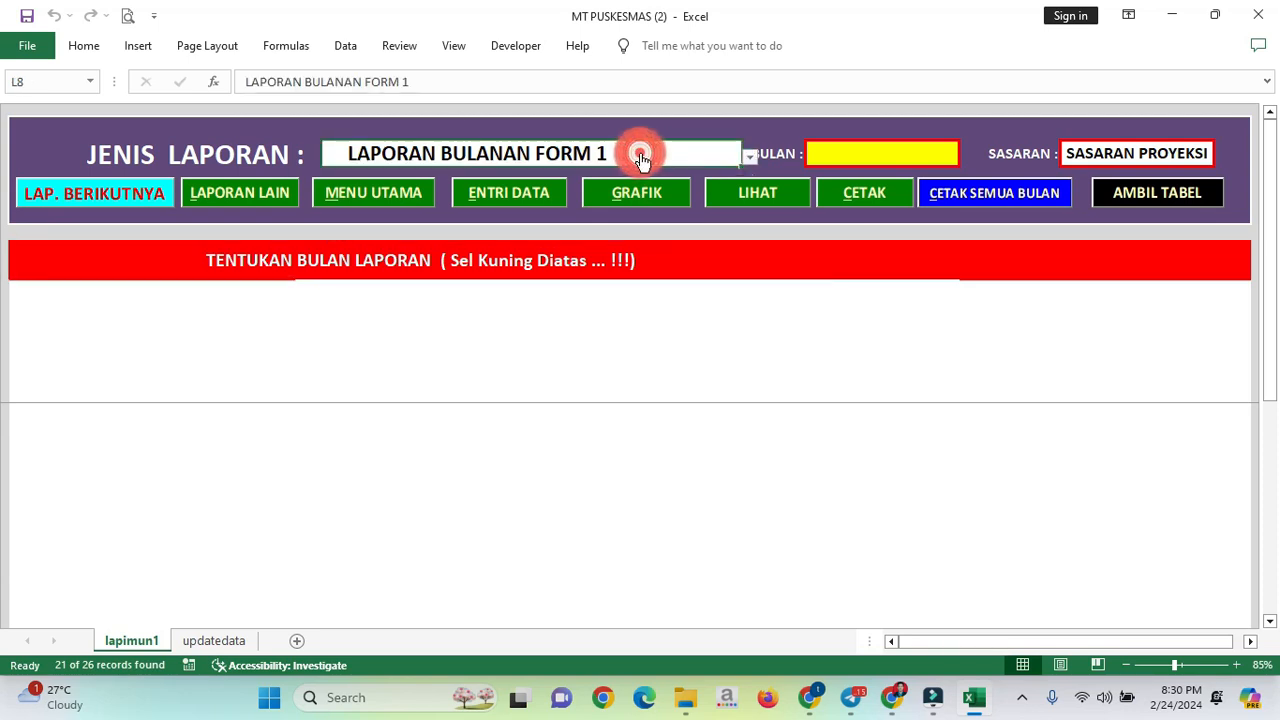
{"action": "left_click", "coordinate": [836, 152]}
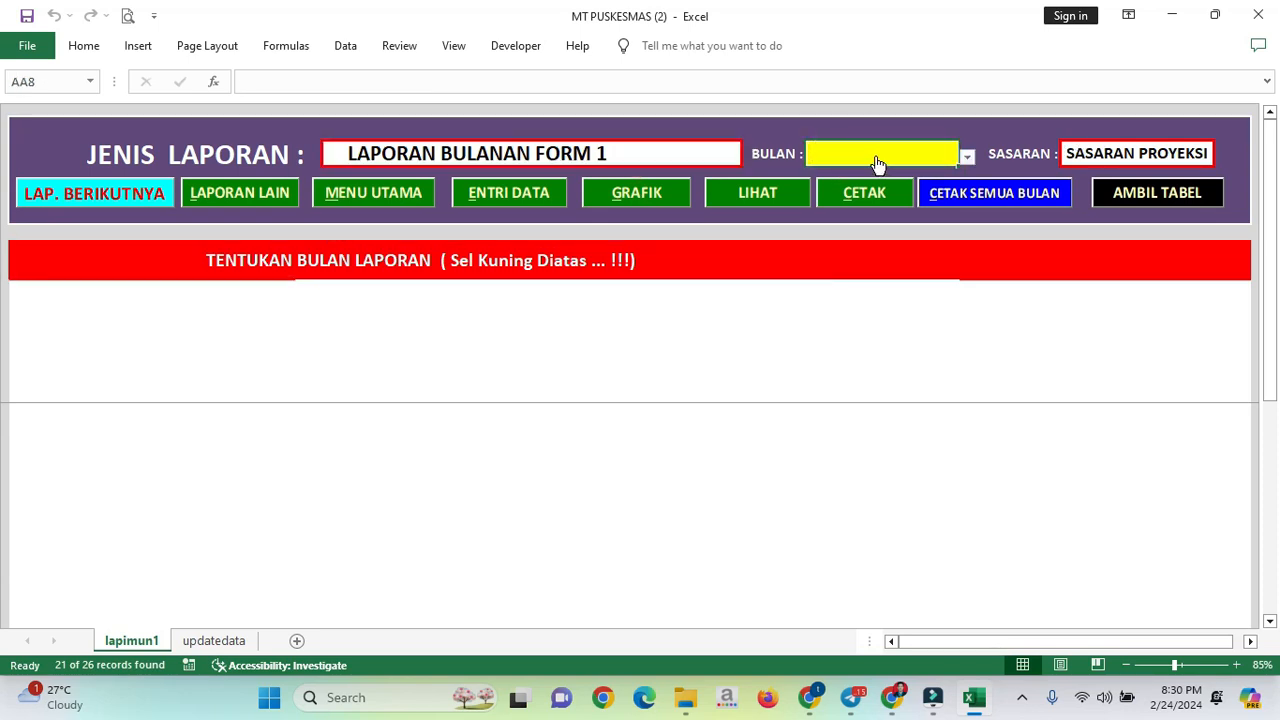
{"action": "left_click", "coordinate": [745, 253]}
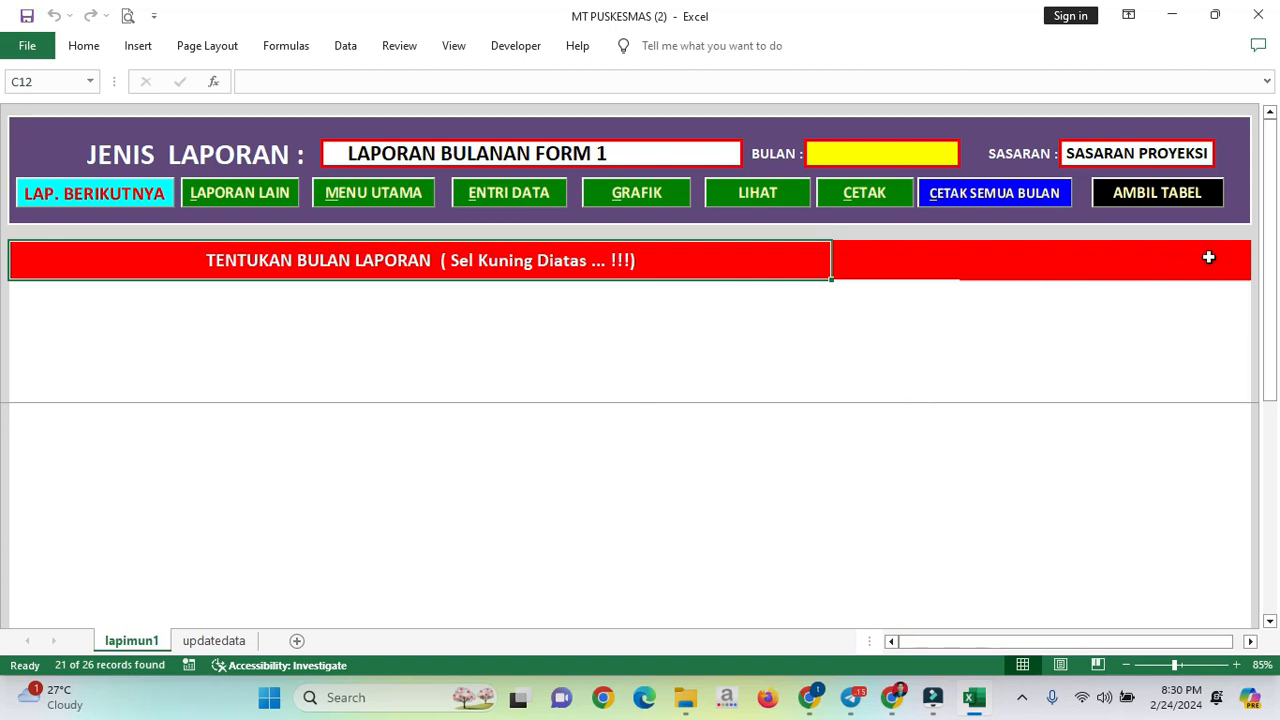
Delete the conditional formatting rules from the whole report print area below the control header
{"action": "left_click_drag", "start_coordinate": [1209, 257], "coordinate": [1210, 281]}
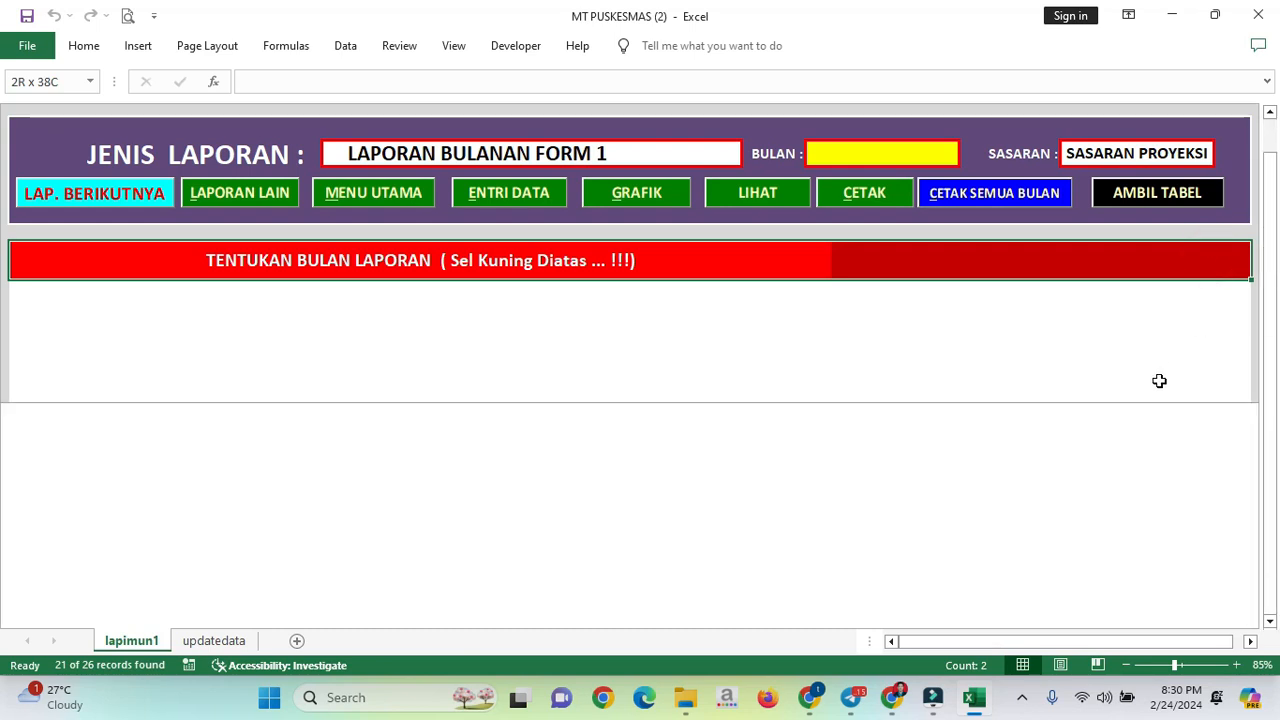
{"action": "left_click", "coordinate": [1232, 396], "text": "shift"}
{"action": "scroll", "coordinate": [1232, 396], "scroll_direction": "down", "scroll_amount": 2}
{"action": "scroll", "coordinate": [1232, 396], "scroll_direction": "up", "scroll_amount": 2}
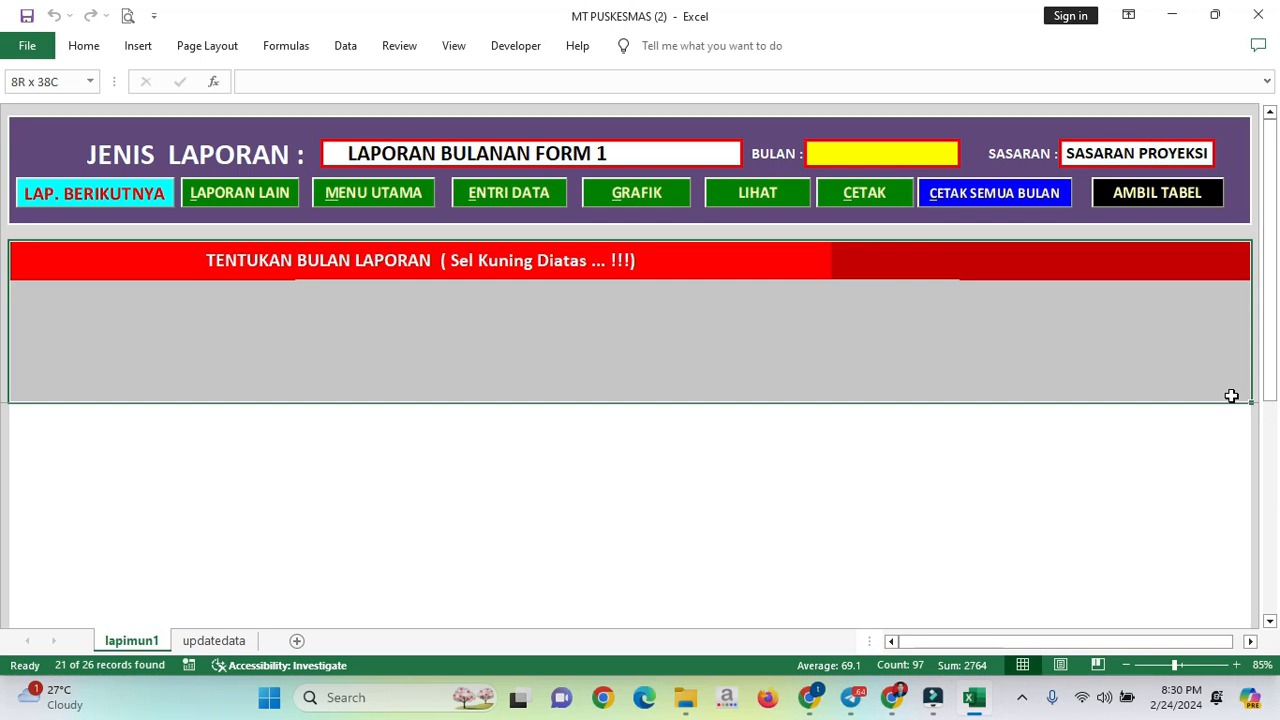
{"action": "scroll", "coordinate": [1222, 438], "scroll_direction": "down", "scroll_amount": 3}
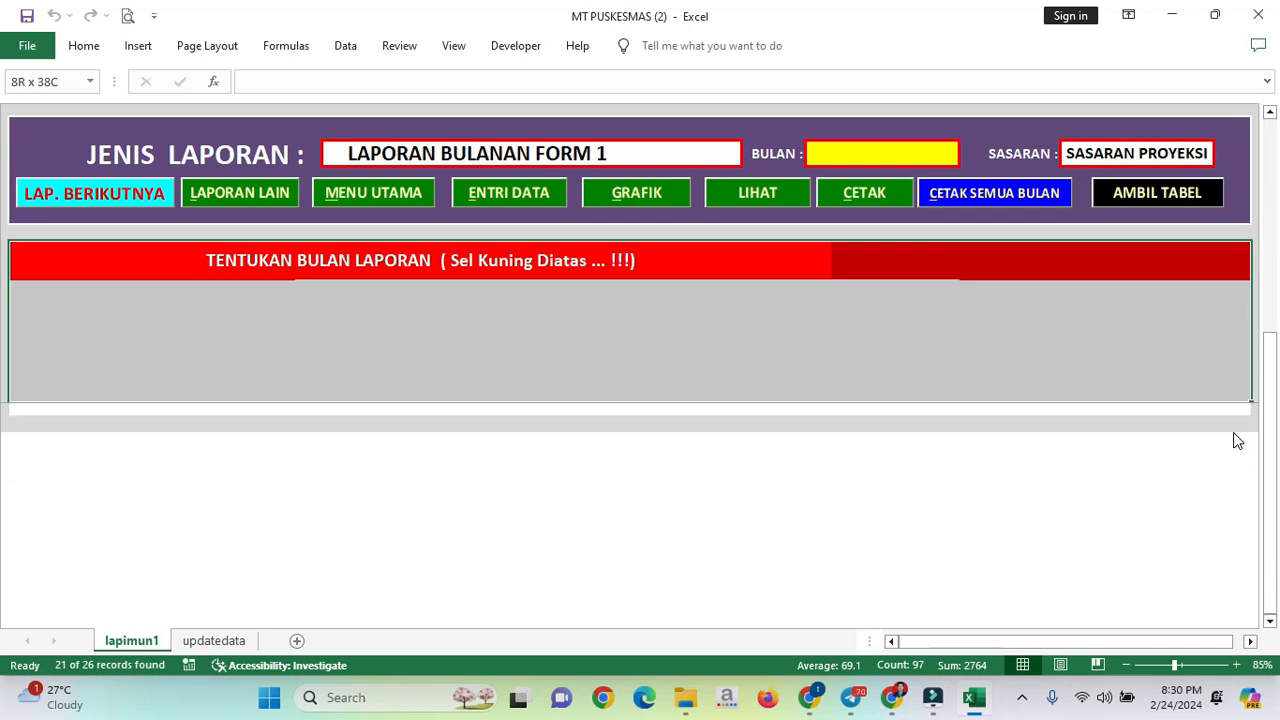
{"action": "left_click", "coordinate": [1232, 491], "text": "shift"}
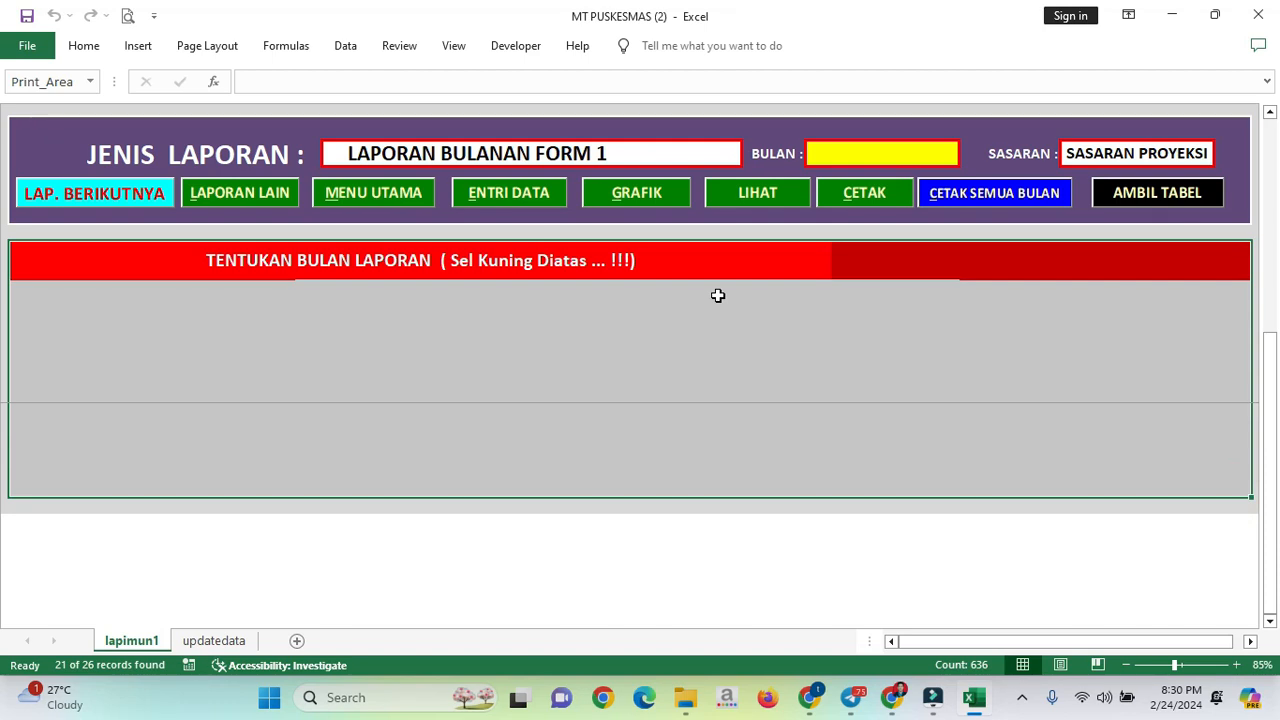
{"action": "key", "text": "alt+o"}
{"action": "key", "text": "d"}
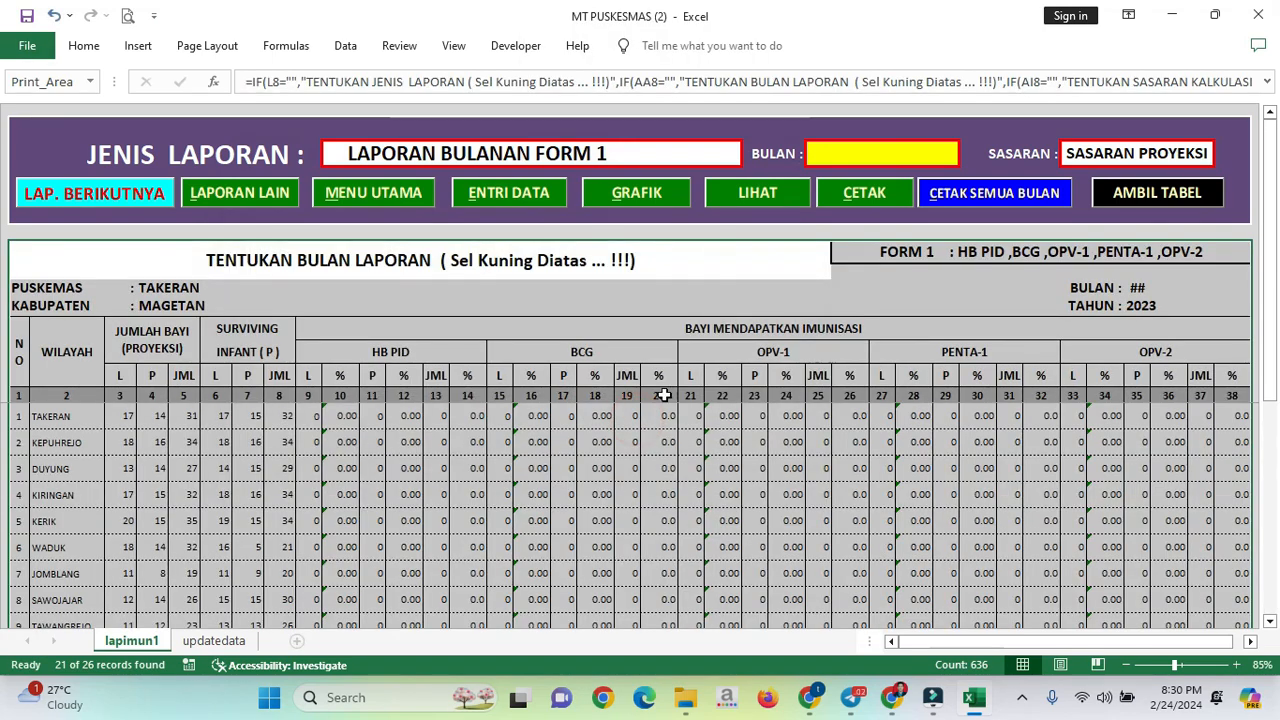
{"action": "left_click", "coordinate": [688, 300]}
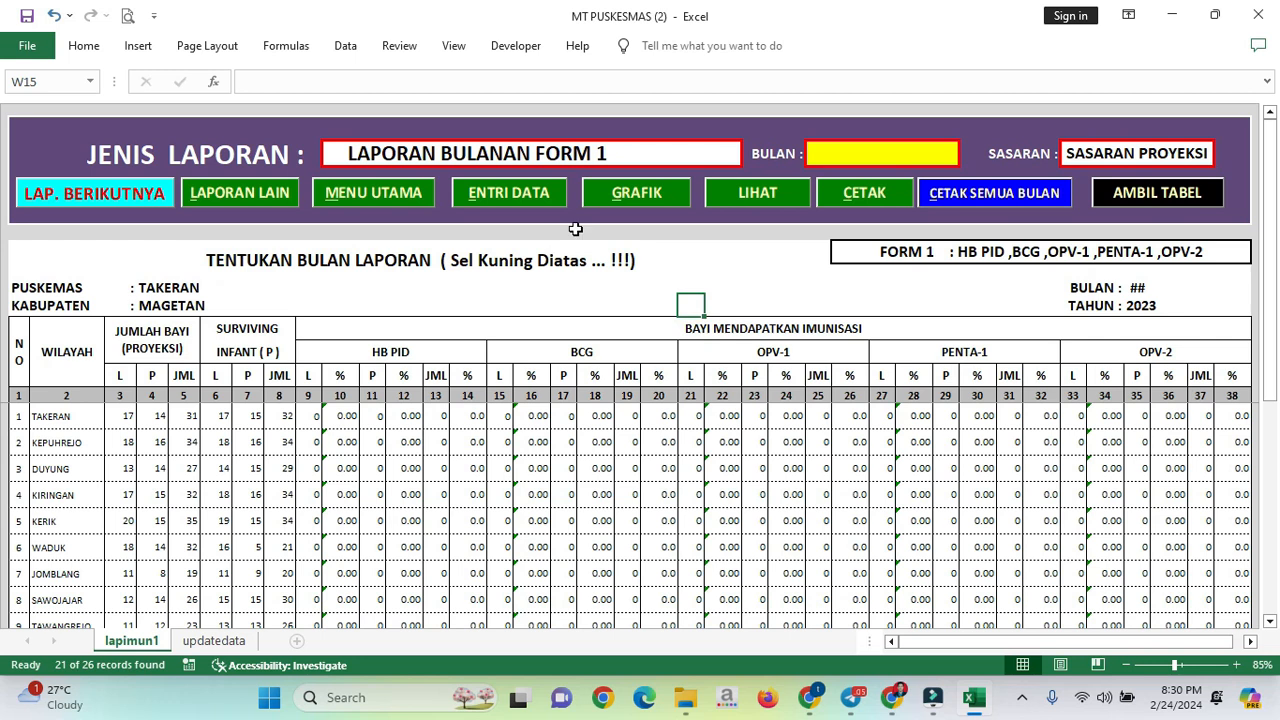
Choose FEBRUARI in the BULAN drop-down, and clear the cell again
{"action": "left_click", "coordinate": [858, 145]}
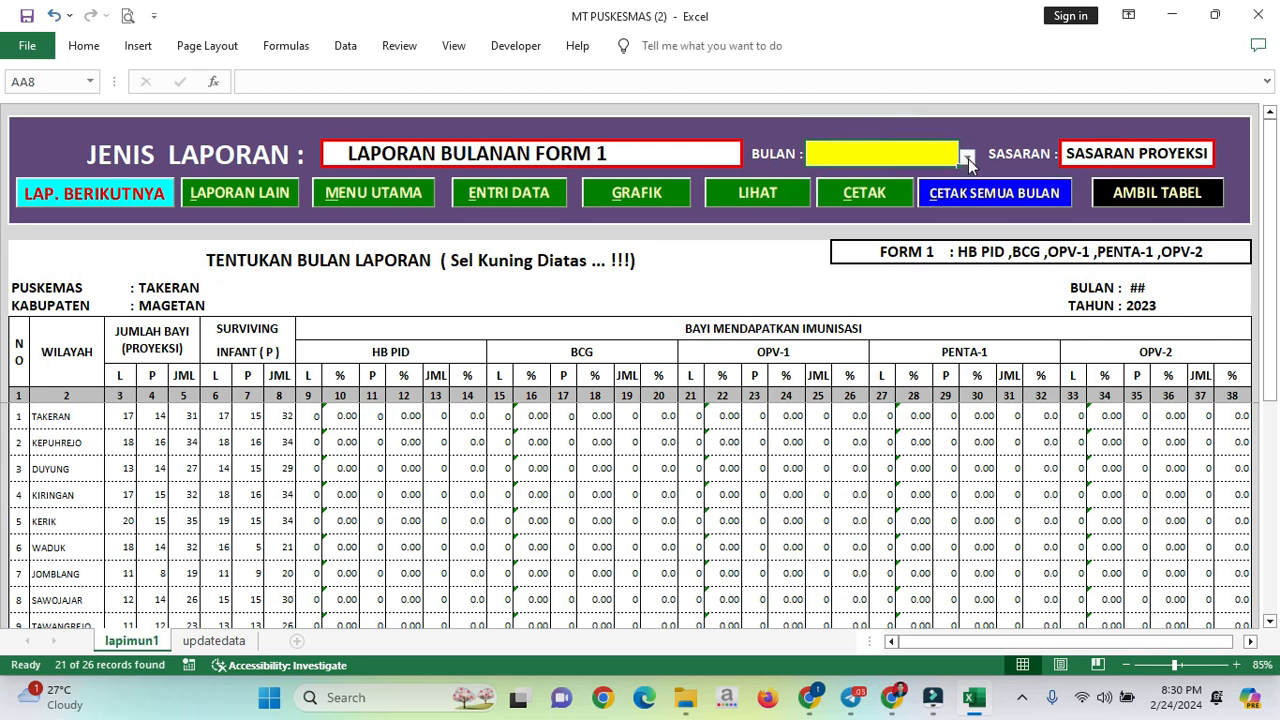
{"action": "left_click", "coordinate": [967, 157]}
{"action": "left_click", "coordinate": [898, 178]}
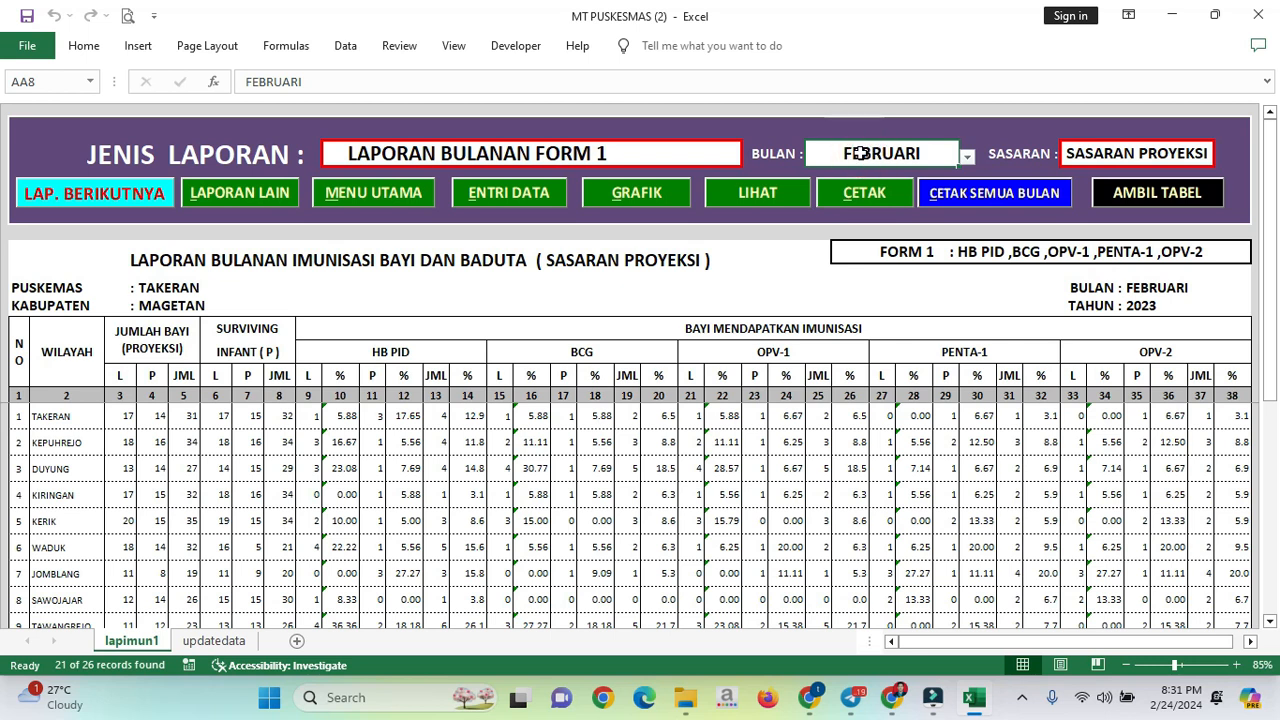
{"action": "key", "text": "Delete"}
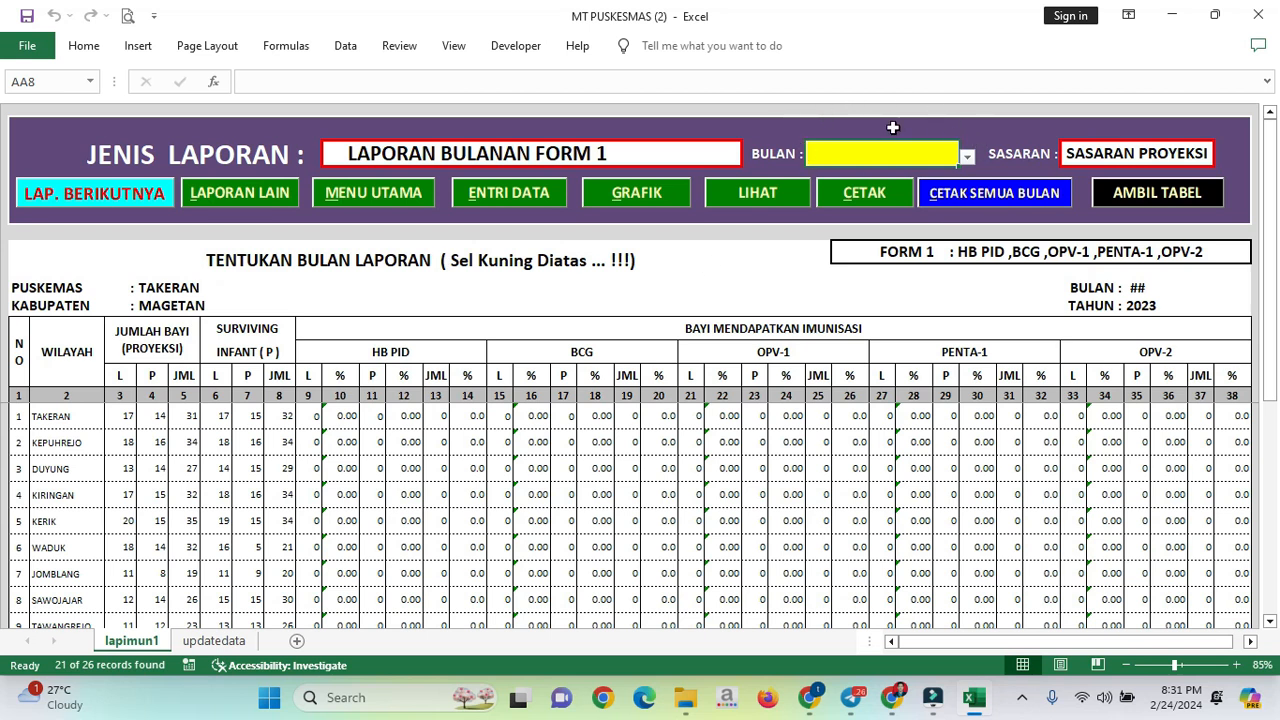
Check the IF formula in title cell C12 and clear the JENIS LAPORAN cell L8
{"action": "left_click", "coordinate": [628, 260]}
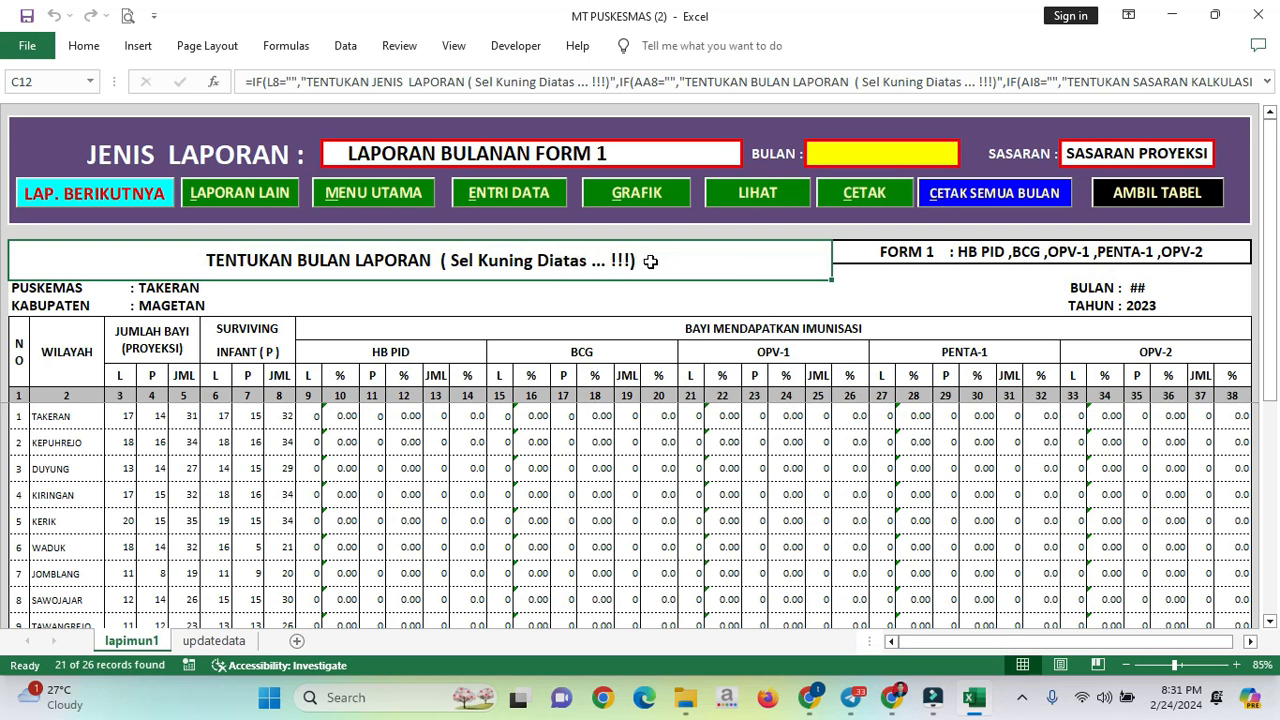
{"action": "left_click", "coordinate": [636, 152]}
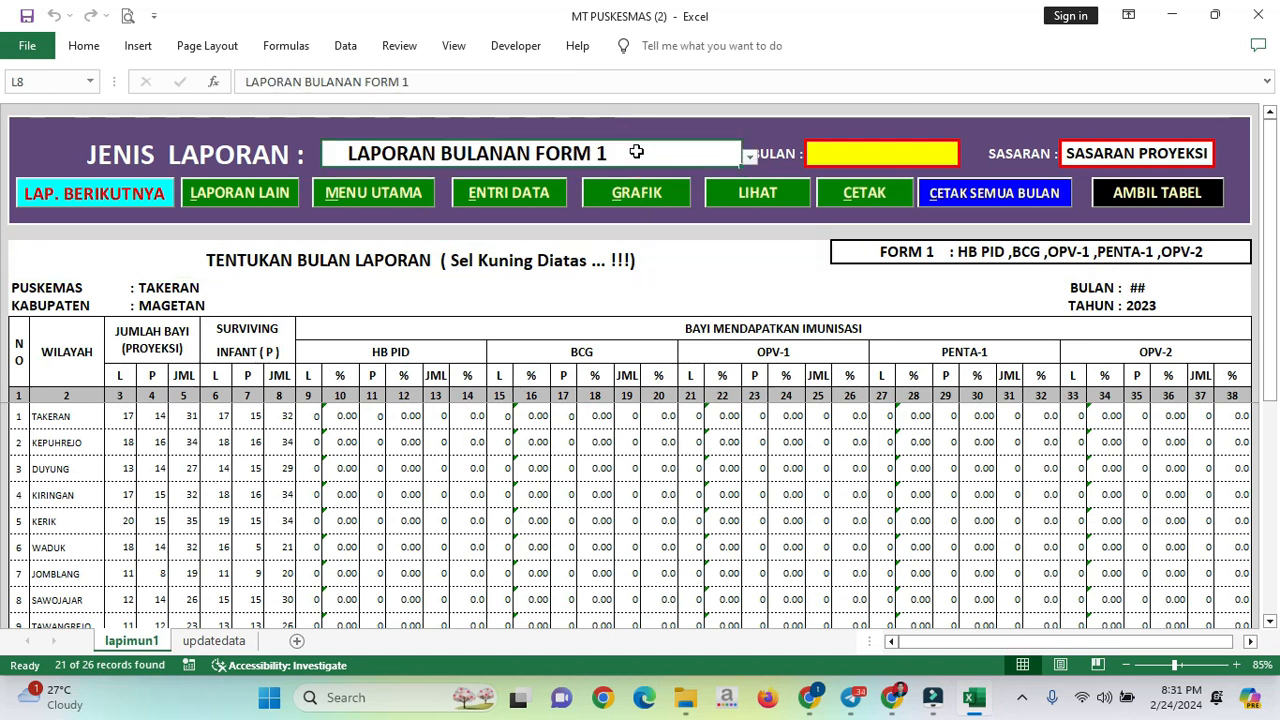
{"action": "key", "text": "Delete"}
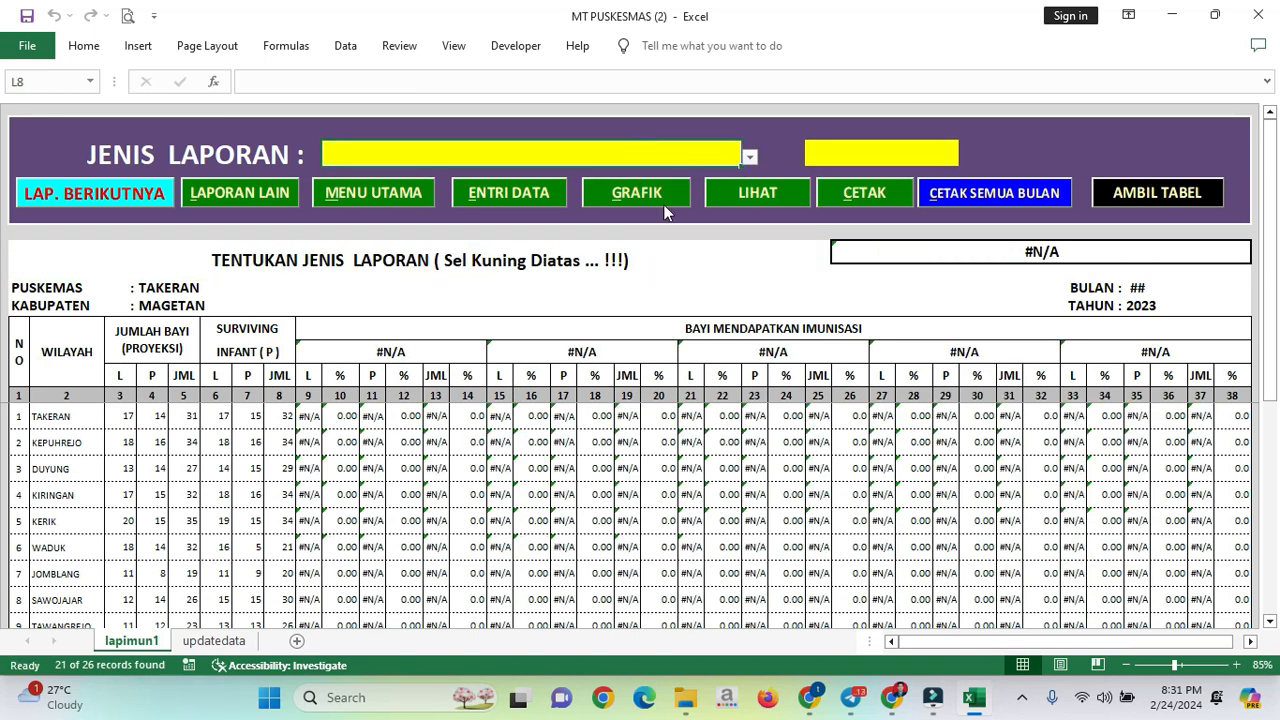
Choose FEBRUARI in the BULAN drop-down and clear the report title cell C12
{"action": "left_click", "coordinate": [817, 149]}
{"action": "left_click", "coordinate": [966, 157]}
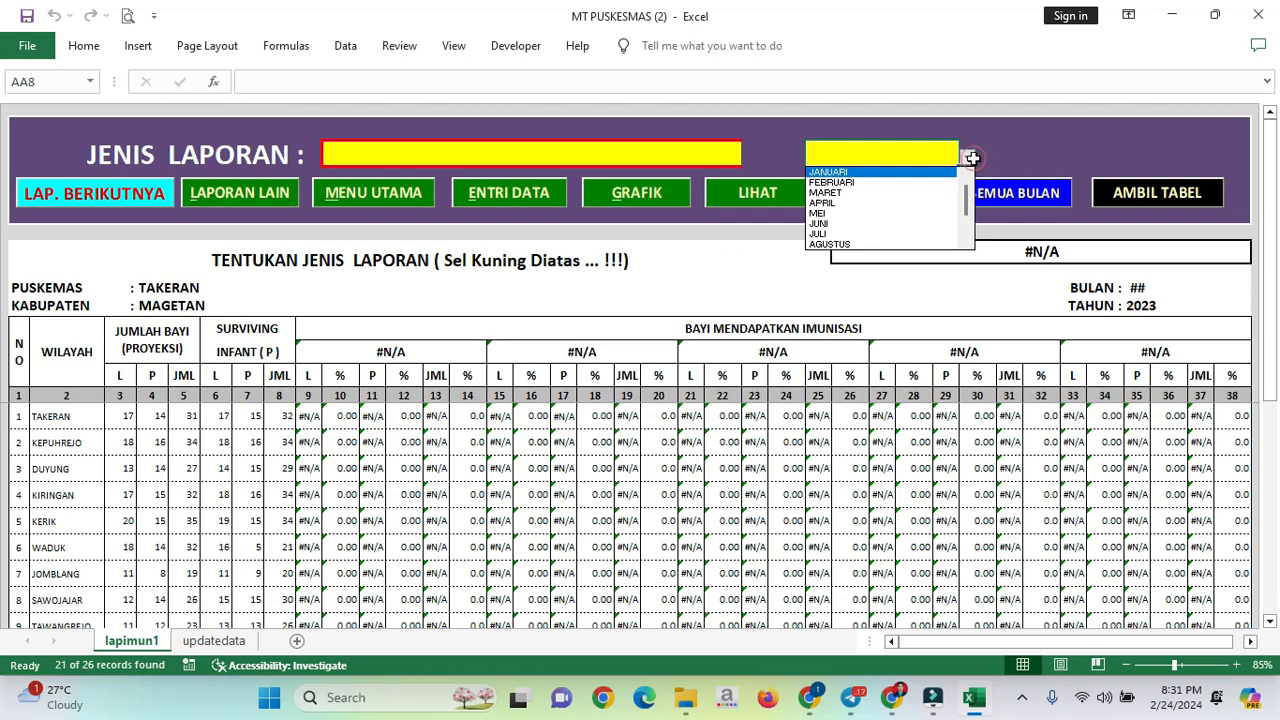
{"action": "left_click", "coordinate": [933, 182]}
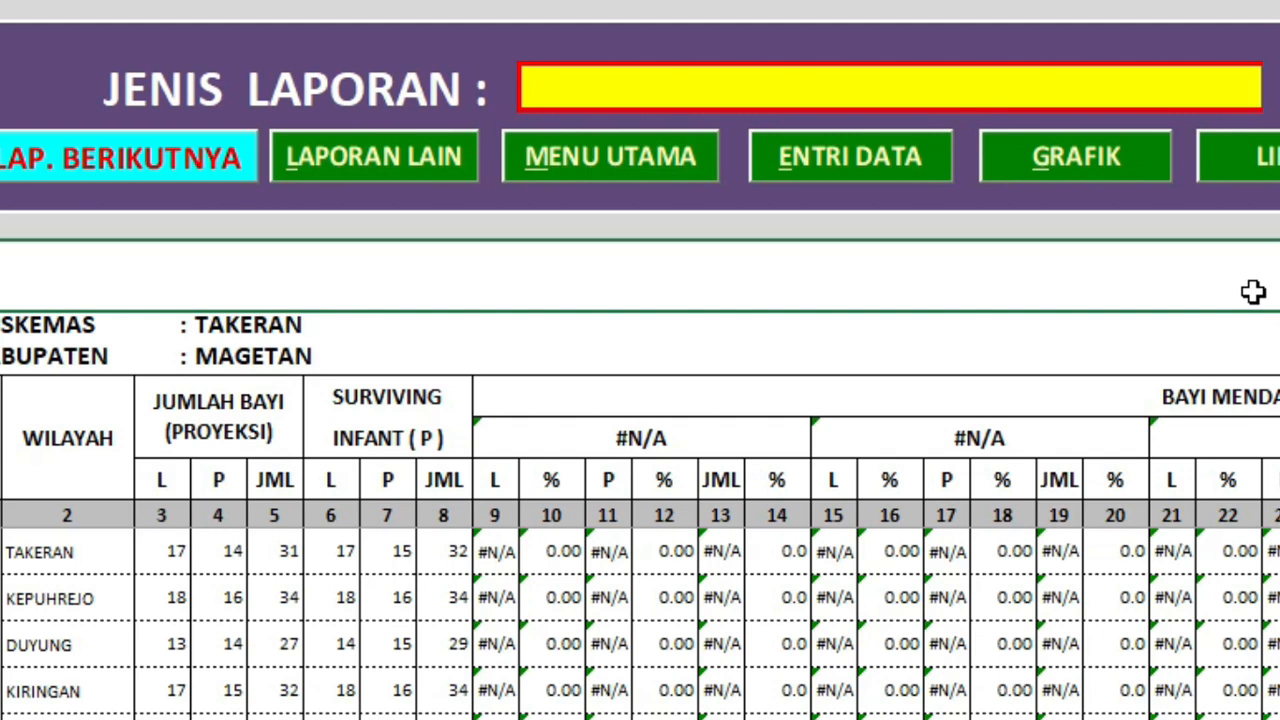
Start an IF formula in title cell C12 that tests whether the JENIS LAPORAN cell L8 is empty
{"action": "left_click", "coordinate": [1108, 90]}
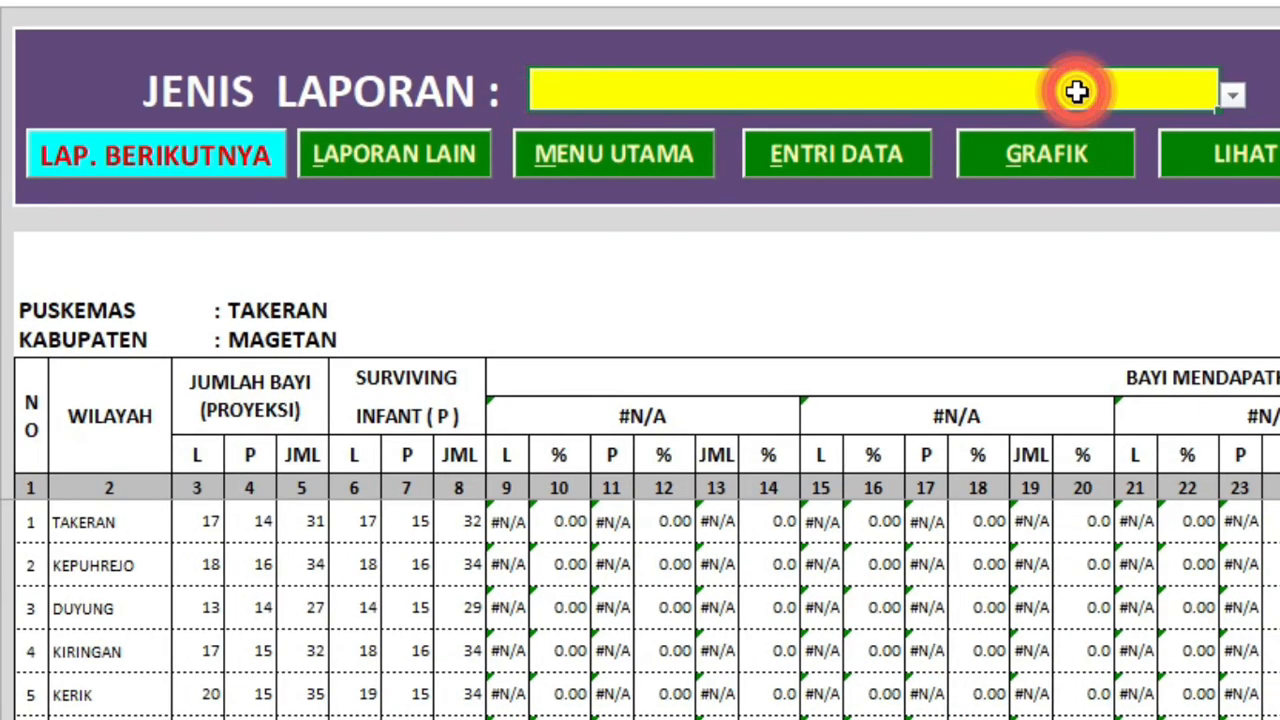
{"action": "left_click", "coordinate": [1169, 285]}
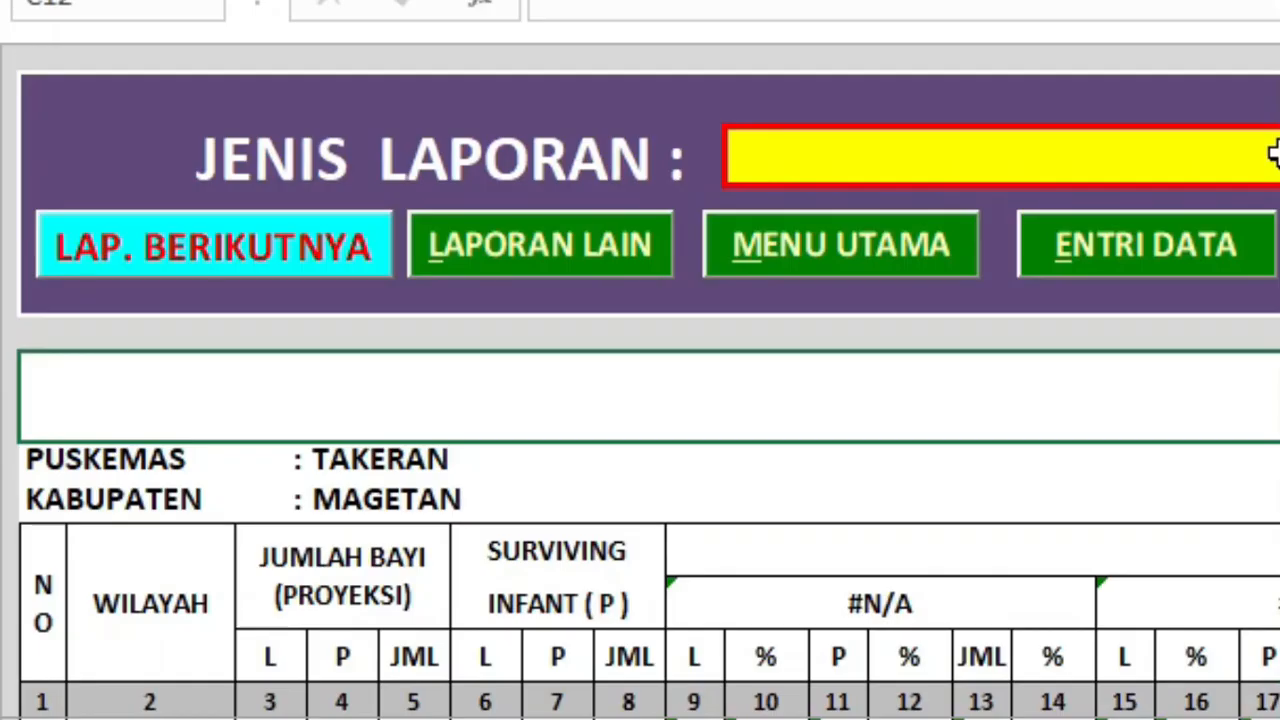
{"action": "type", "text": "="}
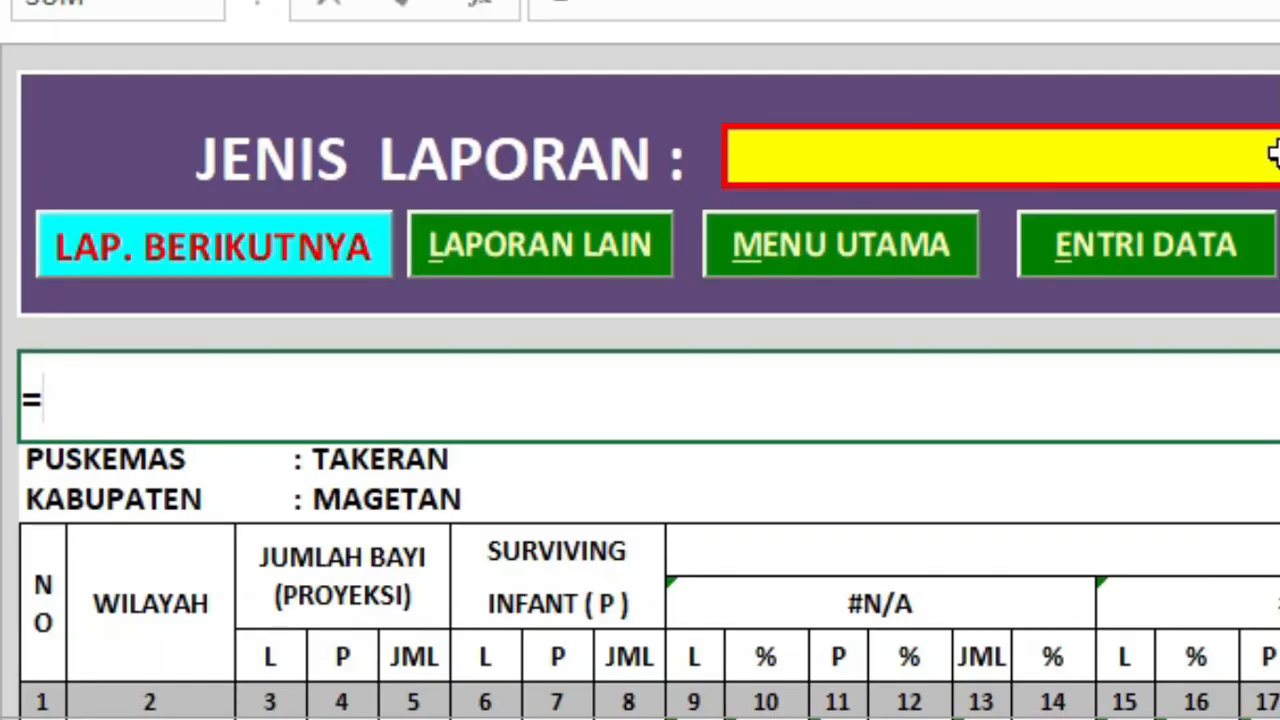
{"action": "type", "text": "if"}
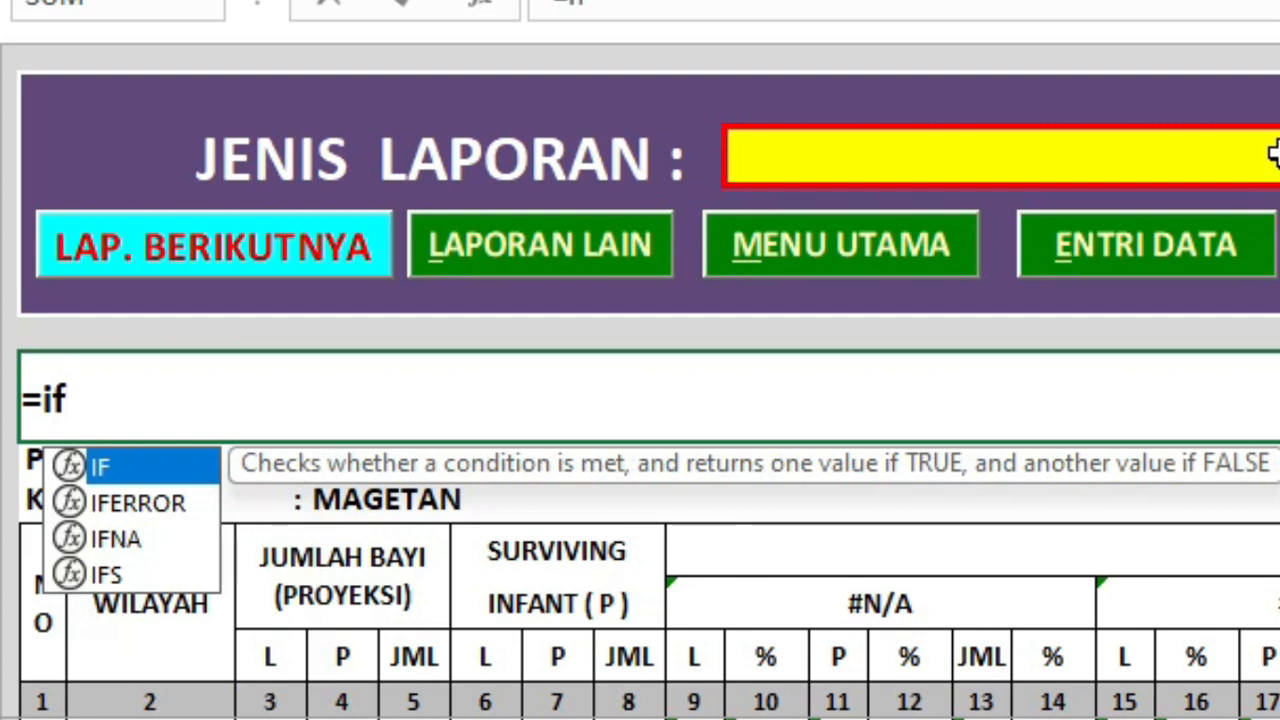
{"action": "type", "text": "("}
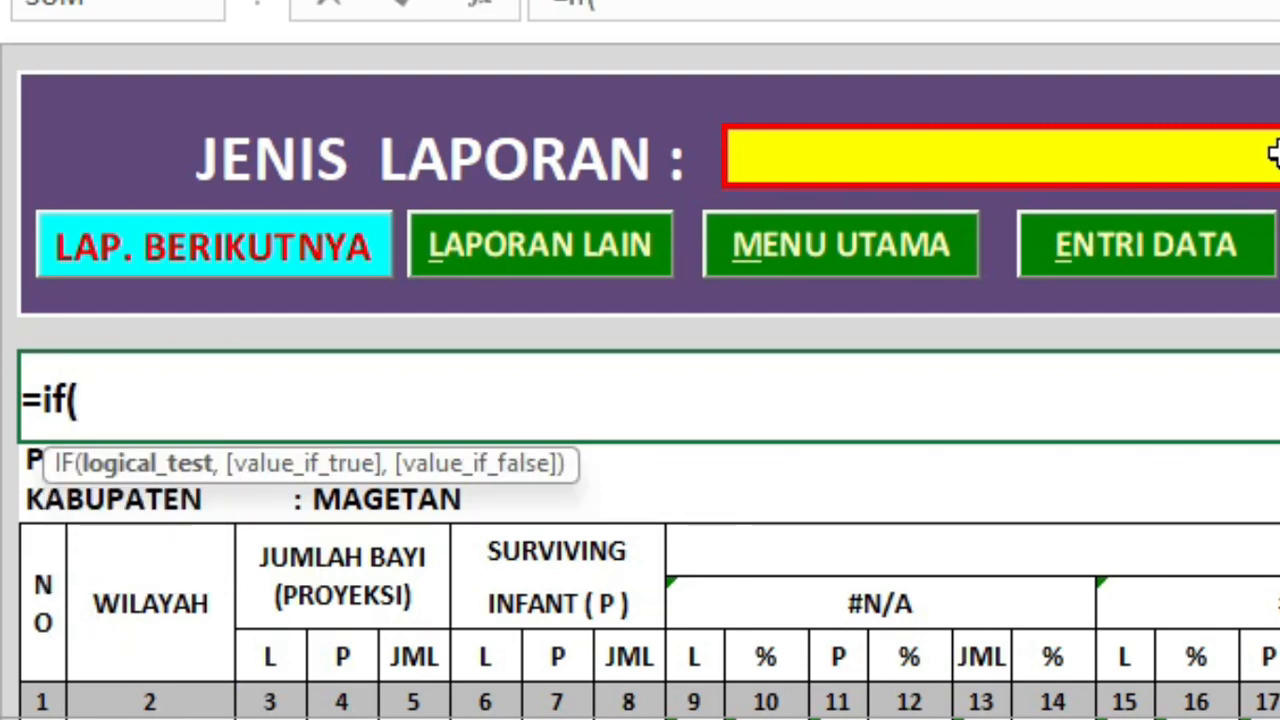
{"action": "left_click", "coordinate": [1170, 166]}
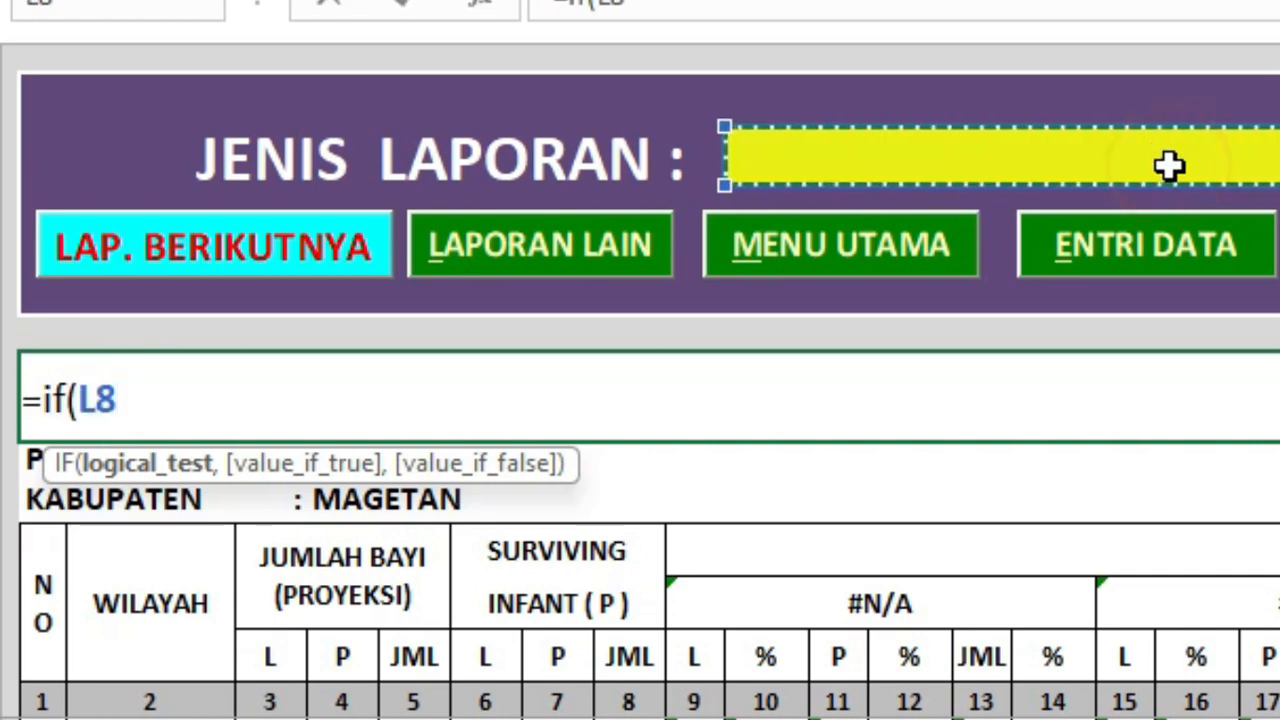
{"action": "type", "text": "="}
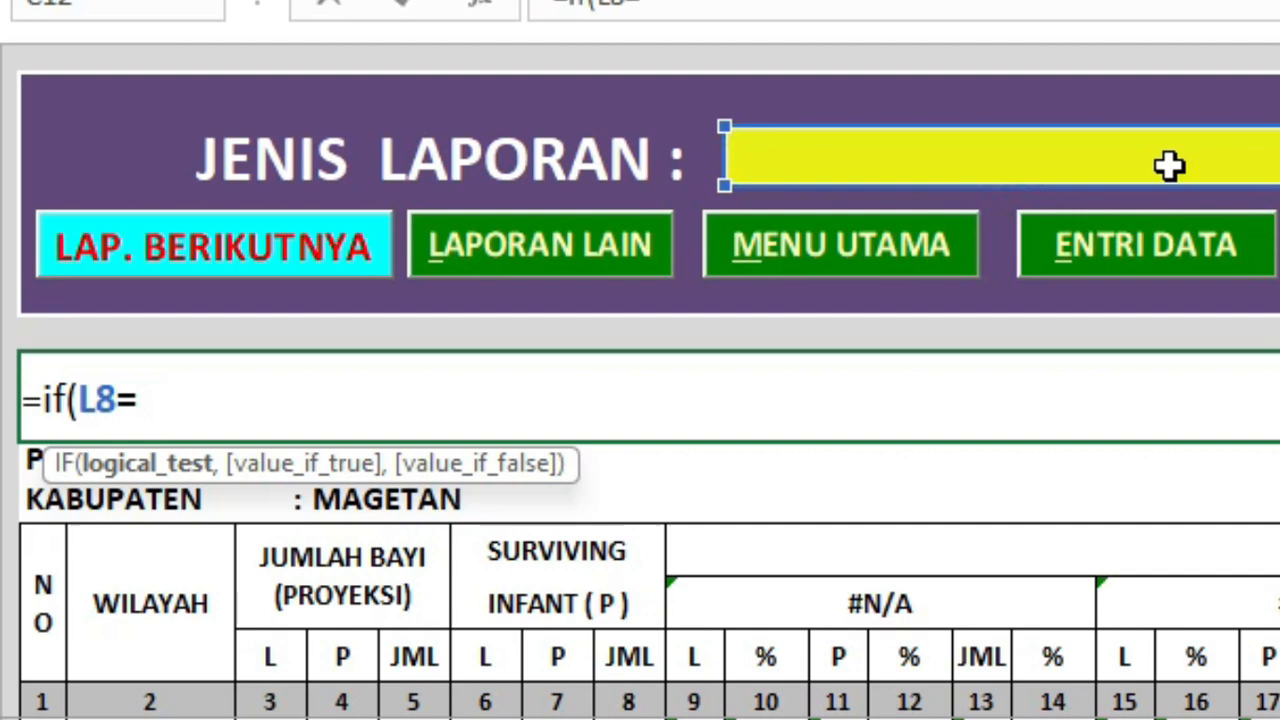
{"action": "type", "text": "\"\","}
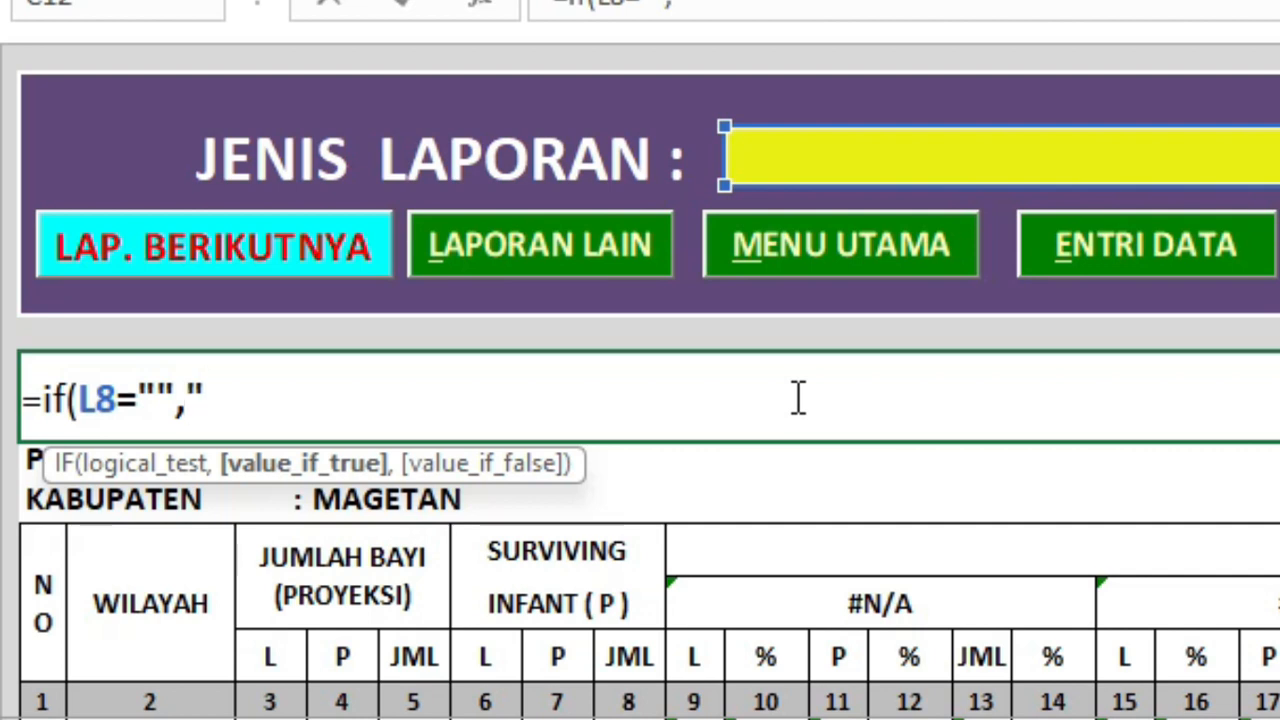
Complete C12's IF with "Isikan jenis laporan sel kuning diatas .. !!" as the true result and L8 as the false result
{"action": "type", "text": "Isi"}
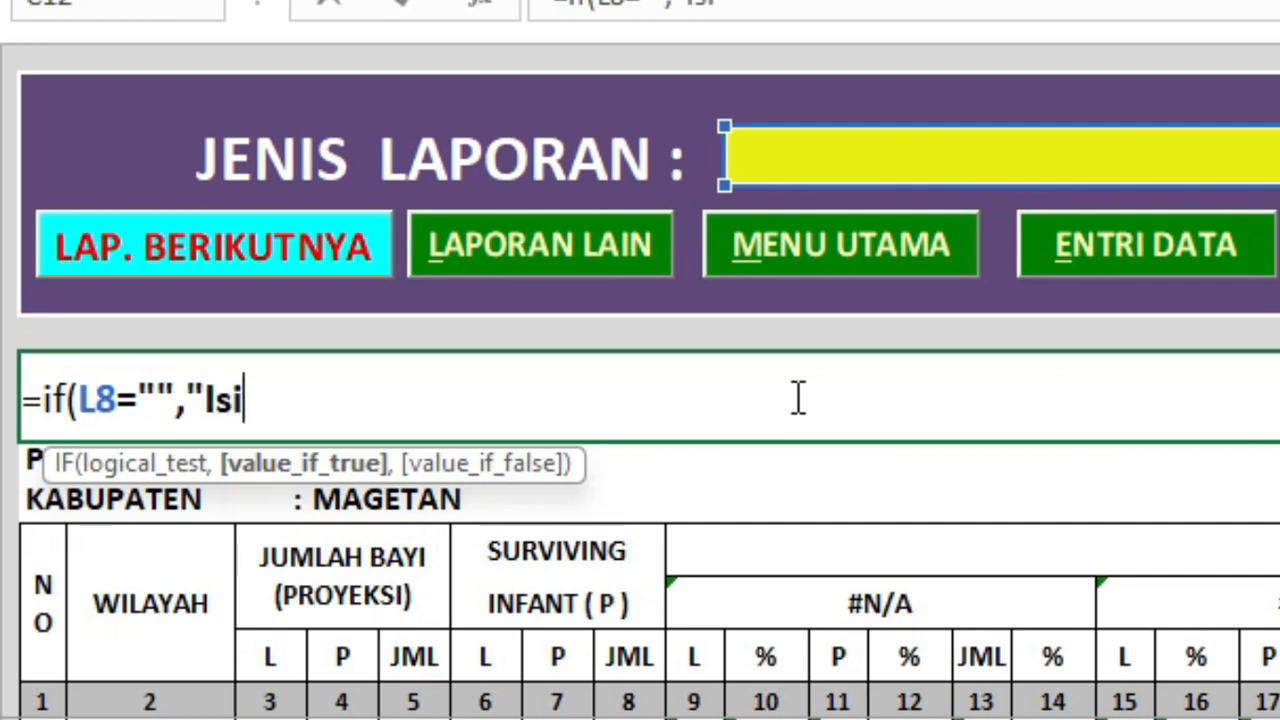
{"action": "type", "text": "kan j"}
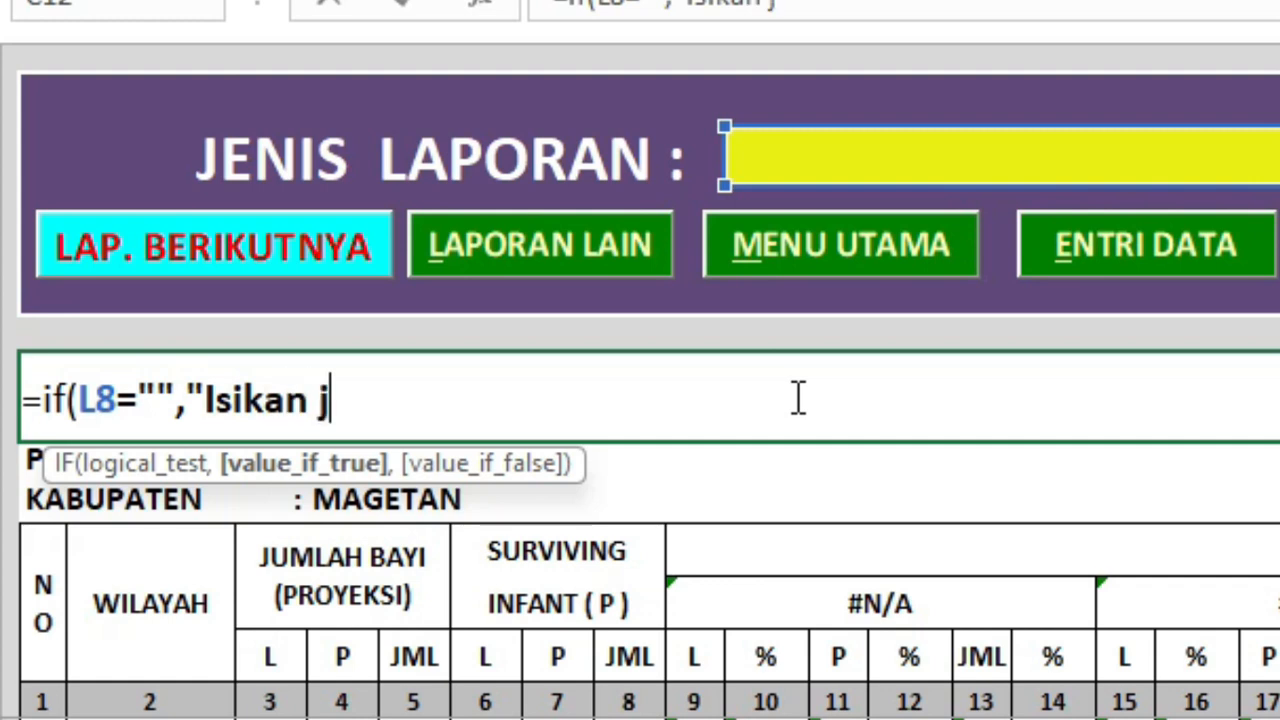
{"action": "type", "text": "enis lap"}
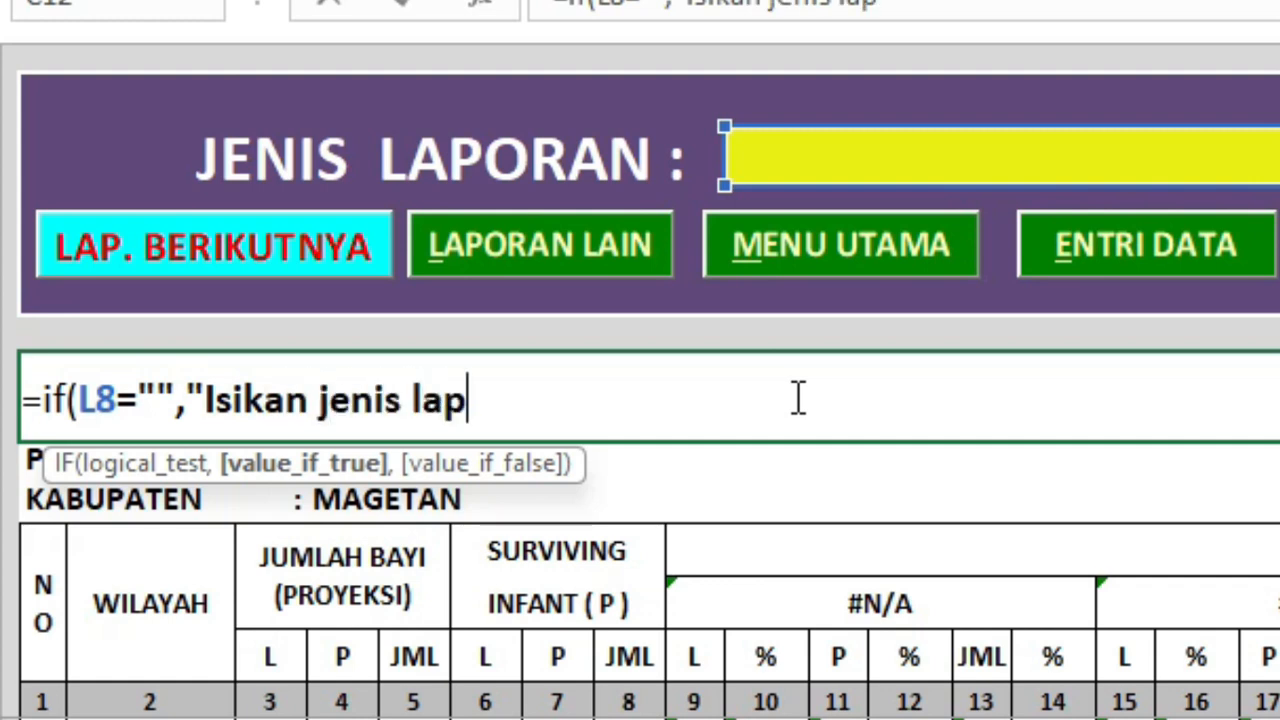
{"action": "type", "text": "oran sel k"}
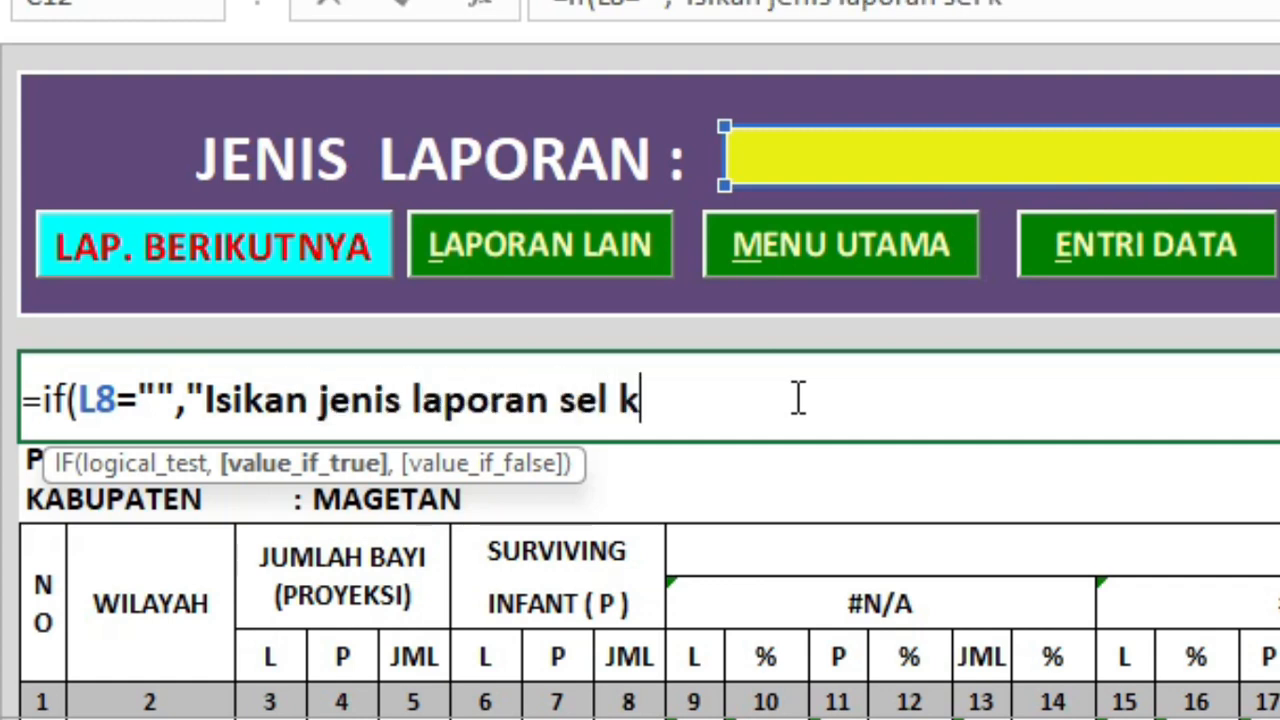
{"action": "type", "text": "uning diatas"}
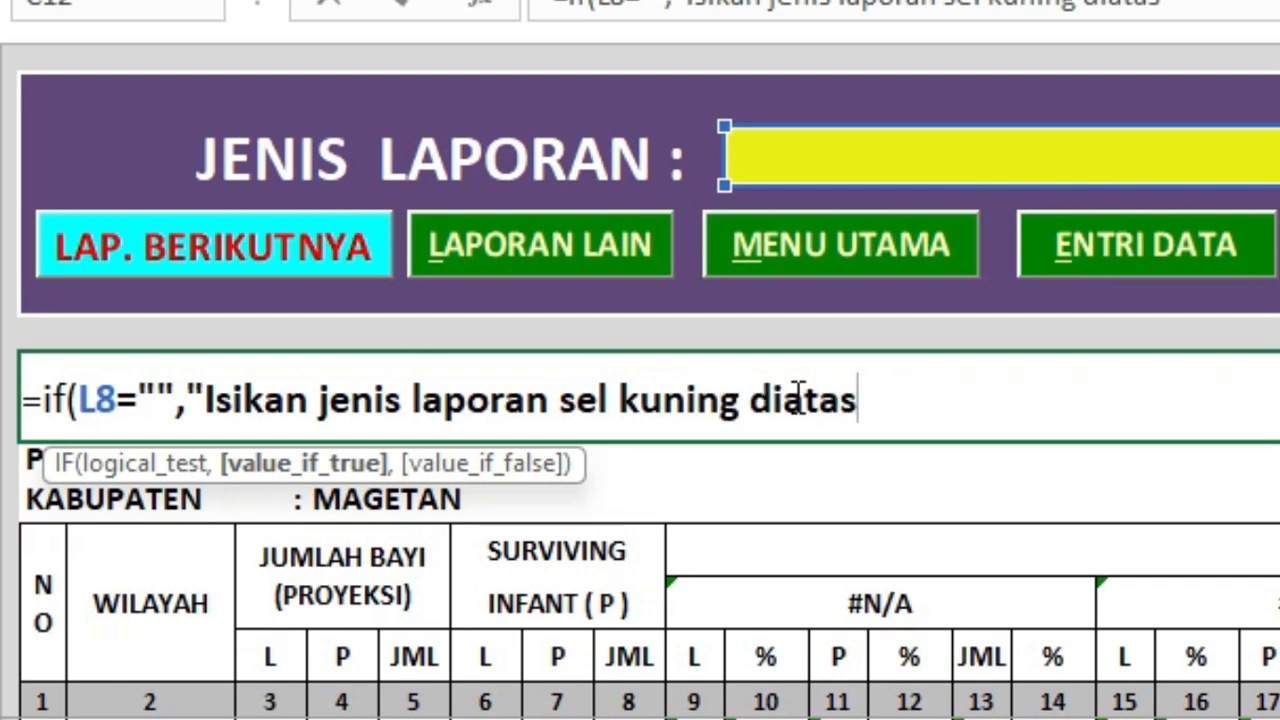
{"action": "type", "text": " .. !"}
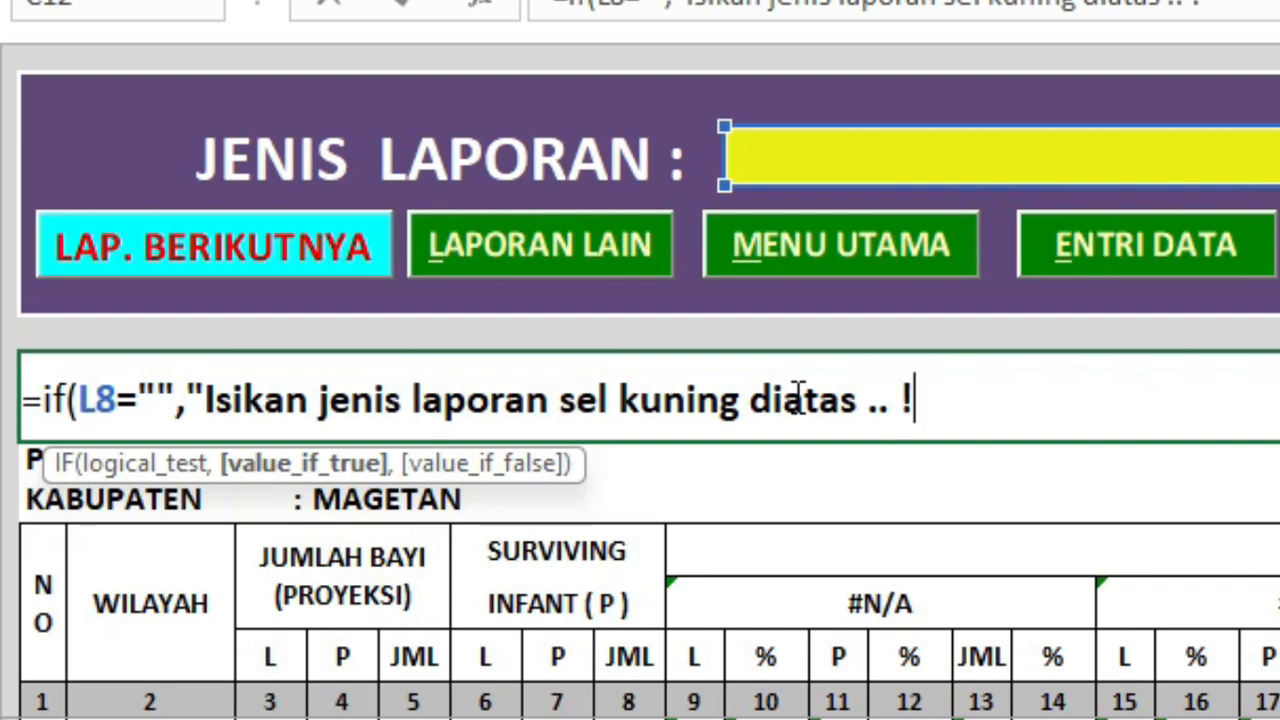
{"action": "type", "text": "!\""}
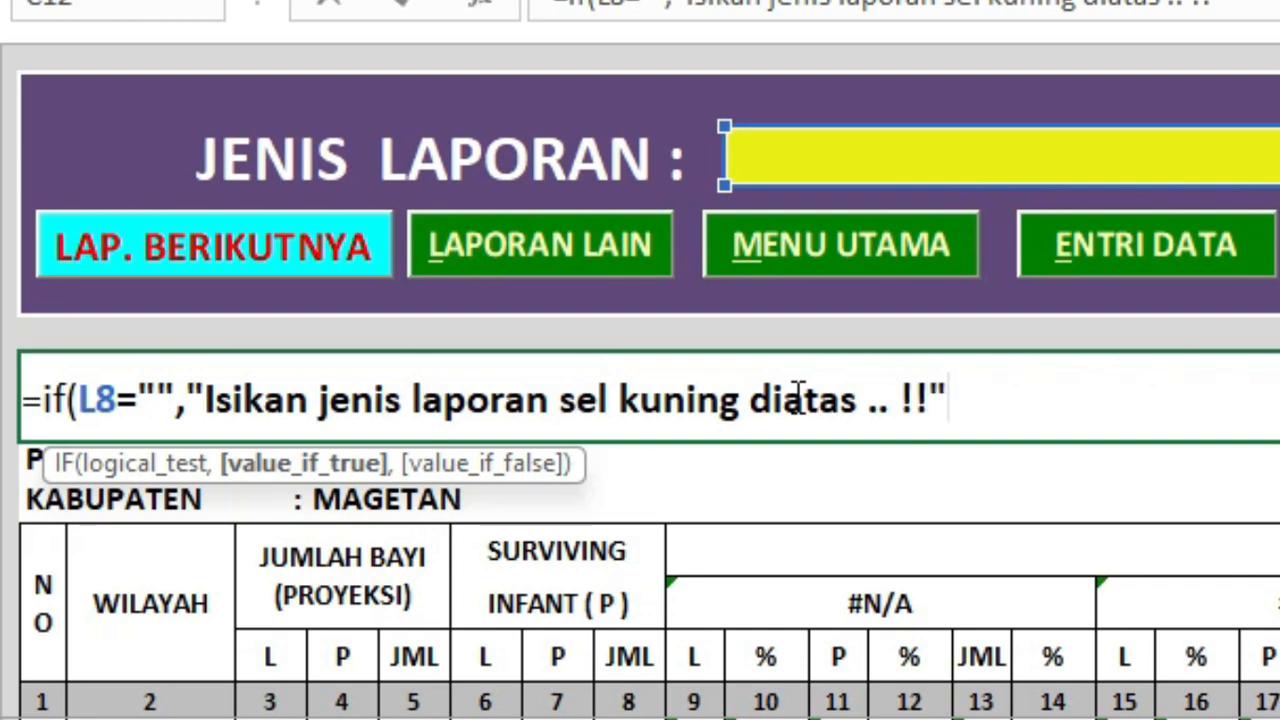
{"action": "type", "text": ","}
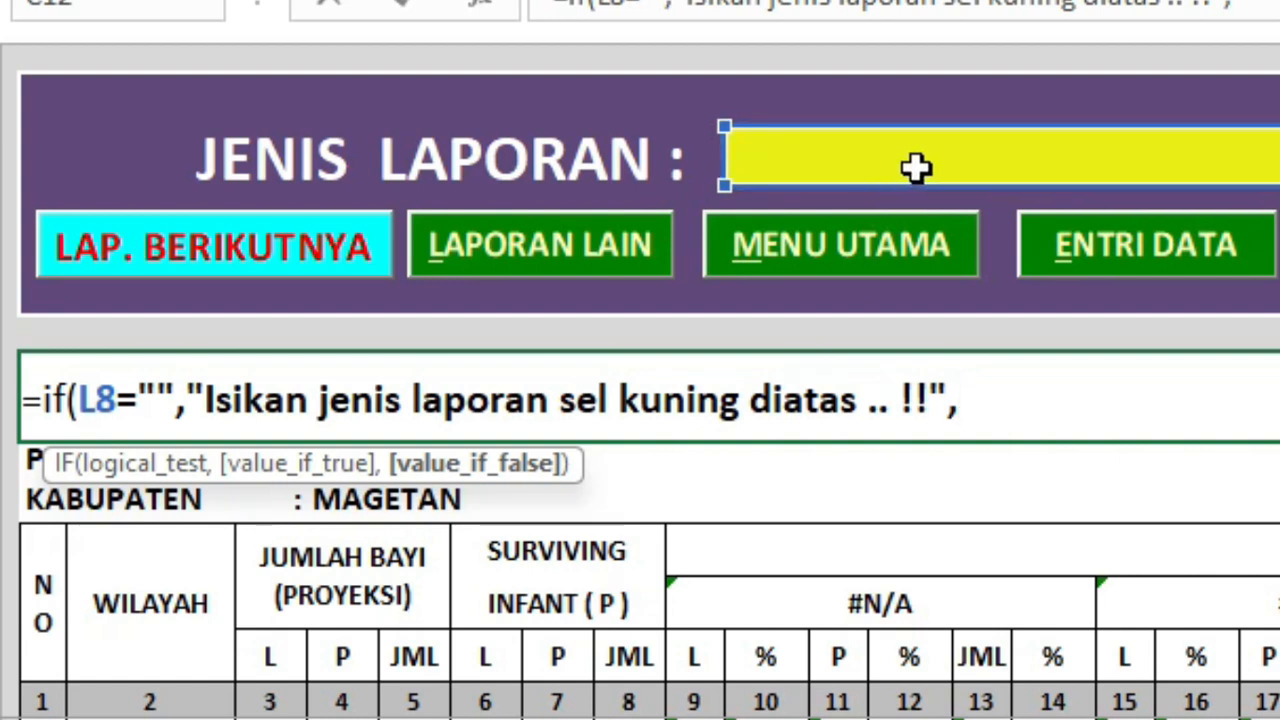
{"action": "left_click", "coordinate": [1043, 160]}
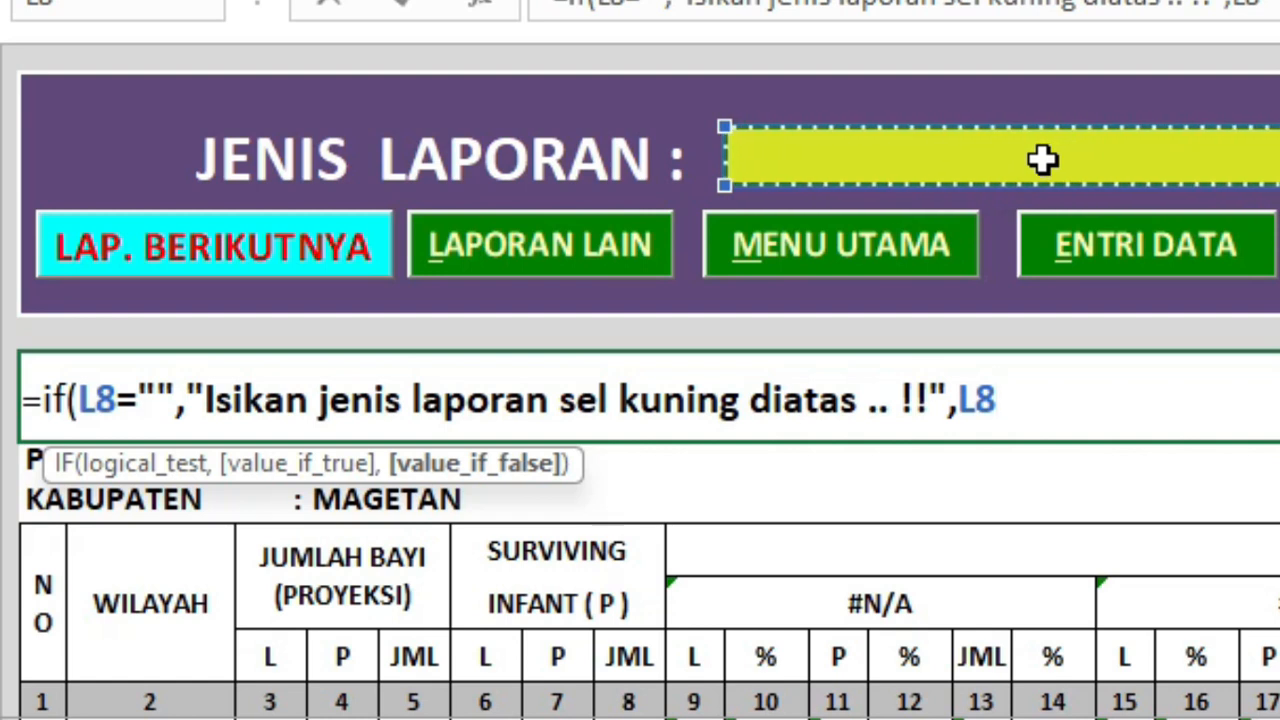
{"action": "type", "text": ")"}
{"action": "key", "text": "Return"}
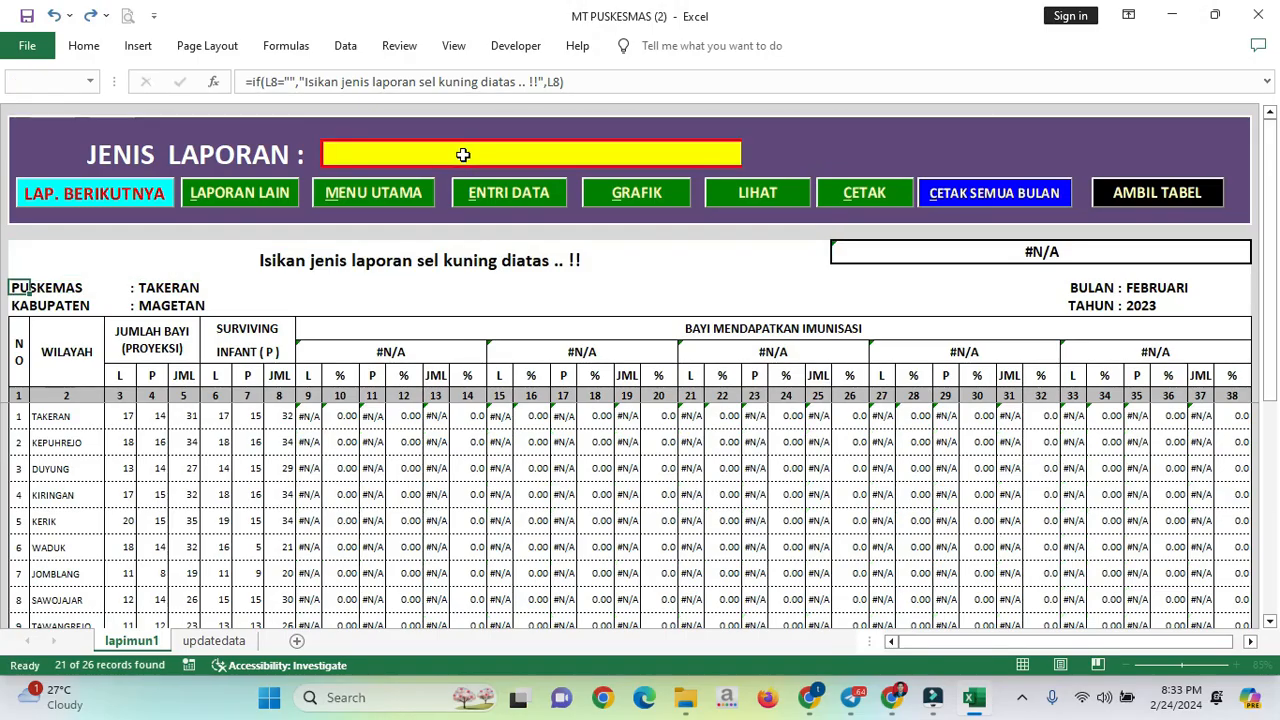
Choose LAPORAN BULANAN FORM 2 in the JENIS LAPORAN drop-down and check the result in title cell C12
{"action": "left_click", "coordinate": [1042, 397]}
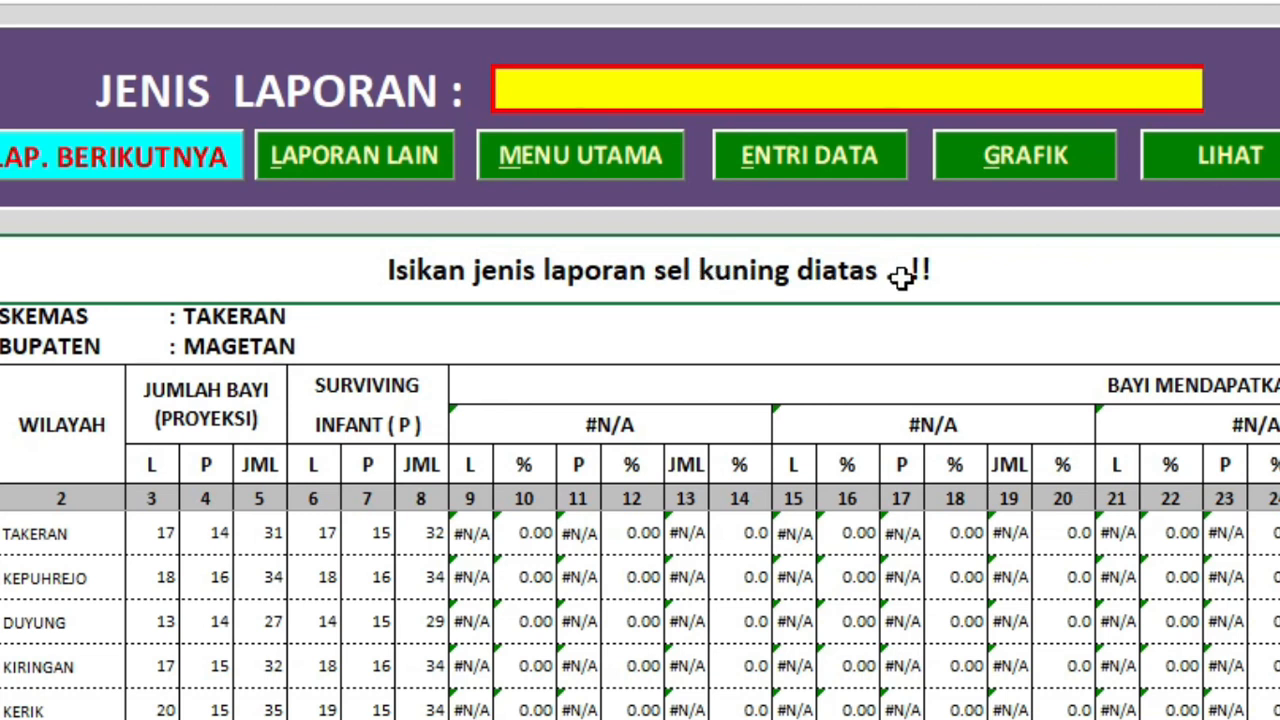
{"action": "left_click", "coordinate": [1190, 90]}
{"action": "left_click", "coordinate": [1217, 94]}
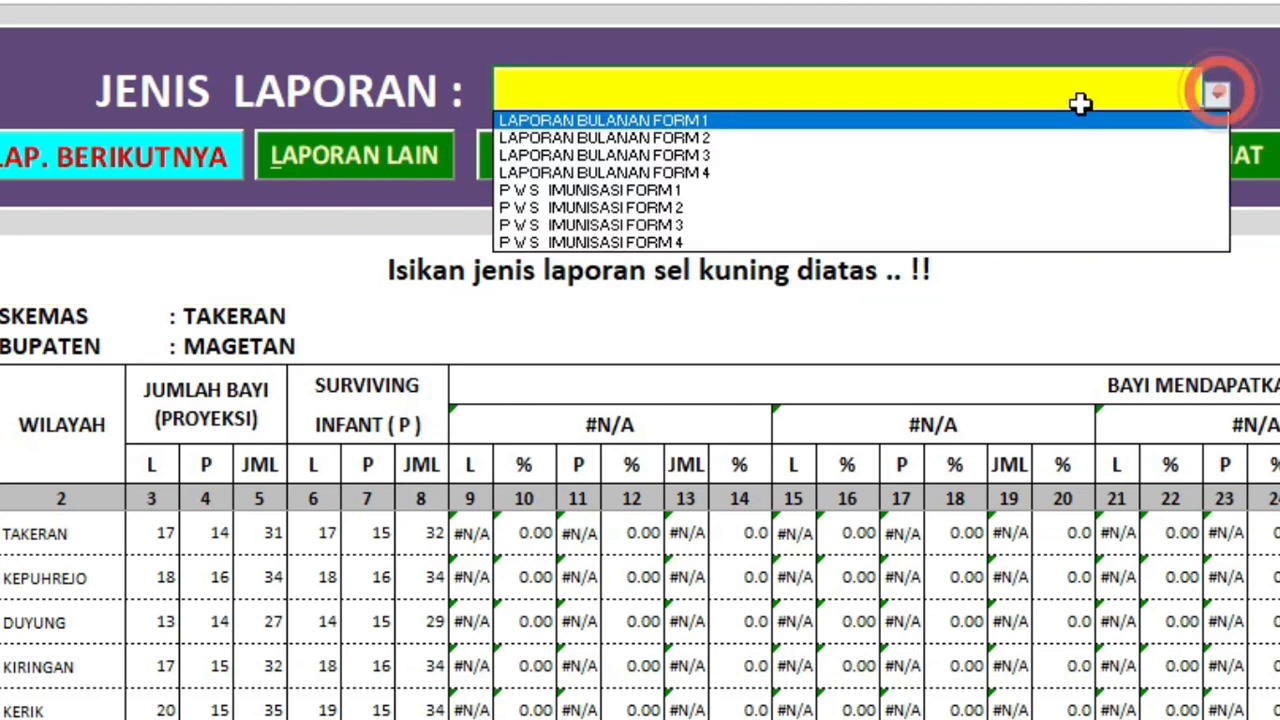
{"action": "left_click", "coordinate": [974, 134]}
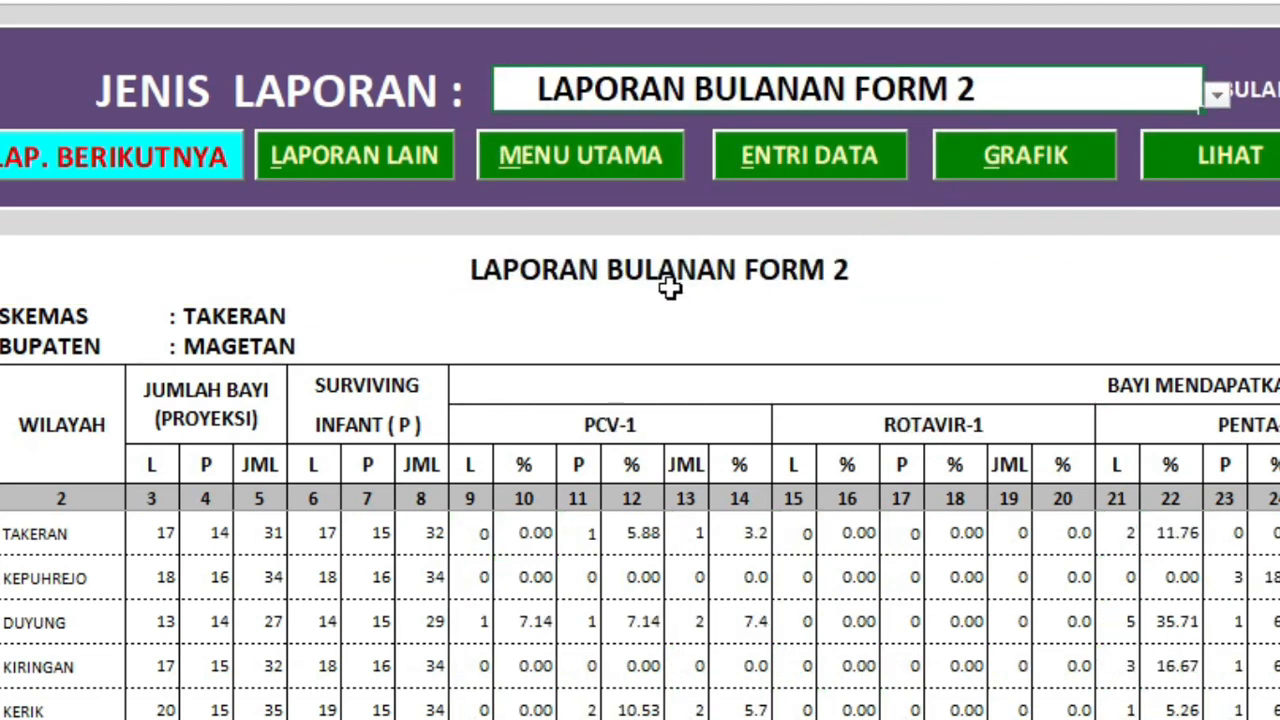
{"action": "left_click", "coordinate": [586, 278]}
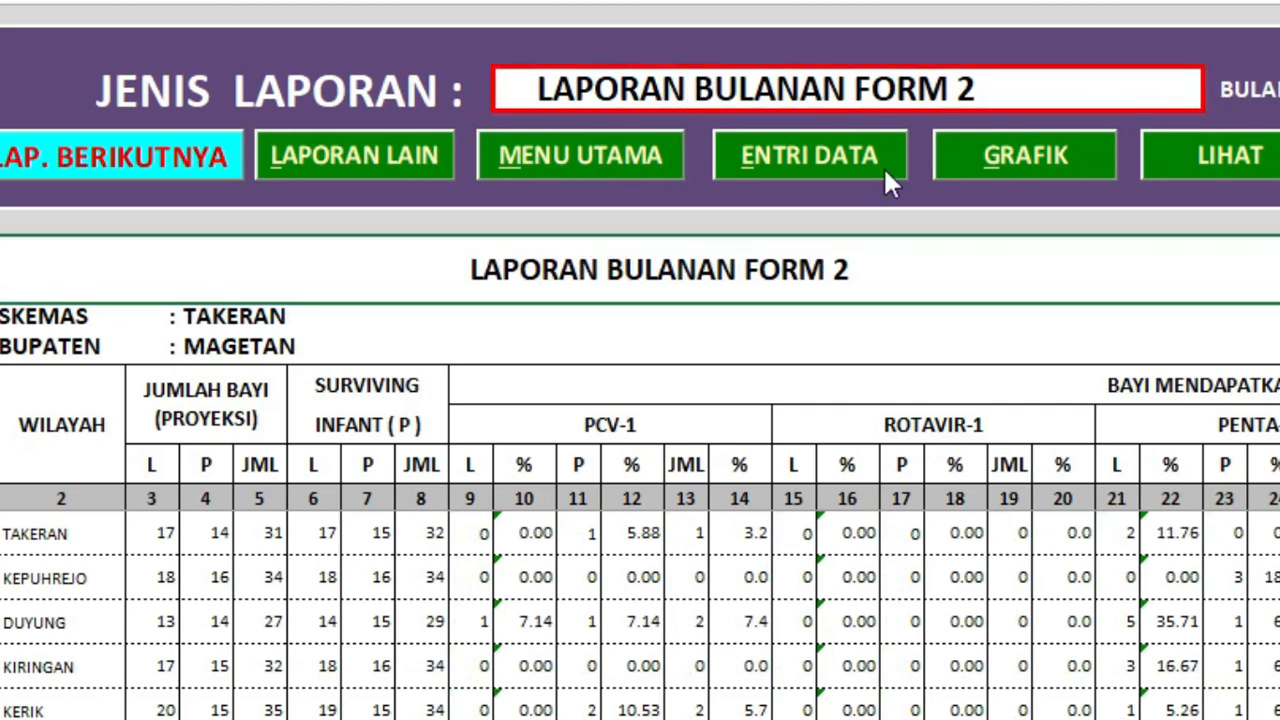
{"action": "left_click", "coordinate": [868, 326]}
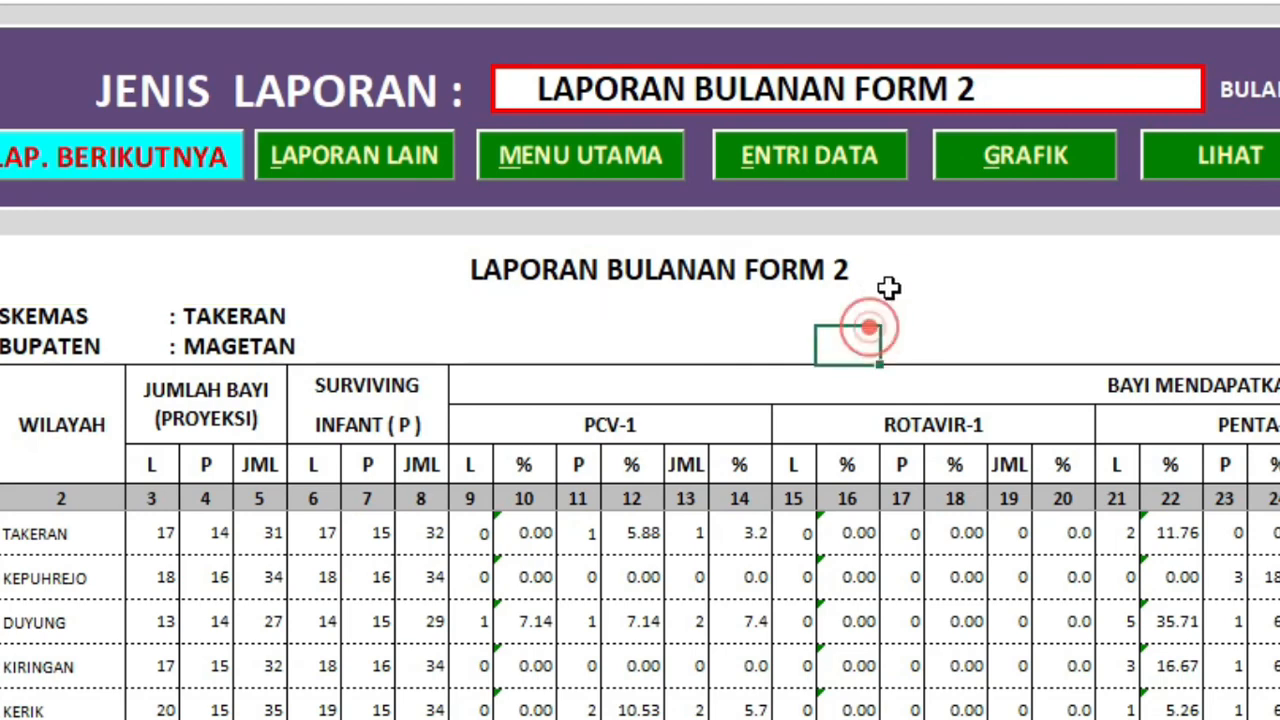
{"action": "left_click", "coordinate": [887, 261]}
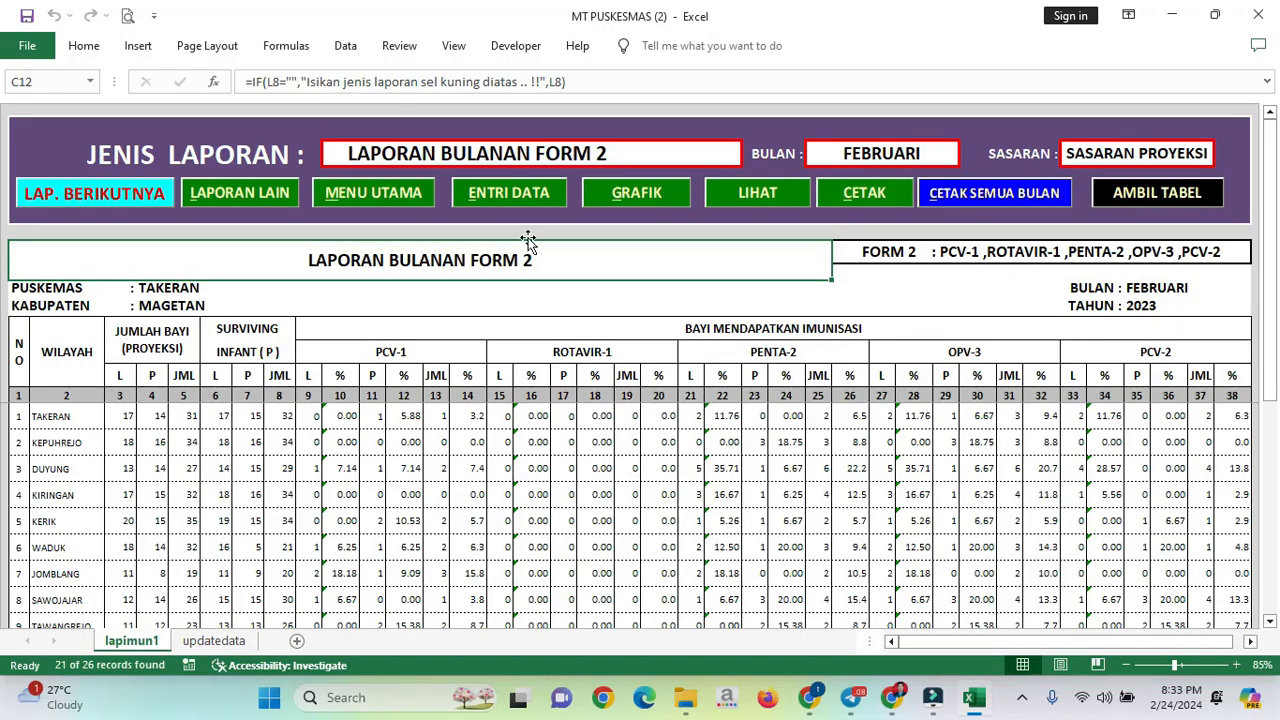
Clear the BULAN cell AA8 and insert a copy of the IF test and prompt before the final L8 in C12's formula
{"action": "left_click", "coordinate": [835, 157]}
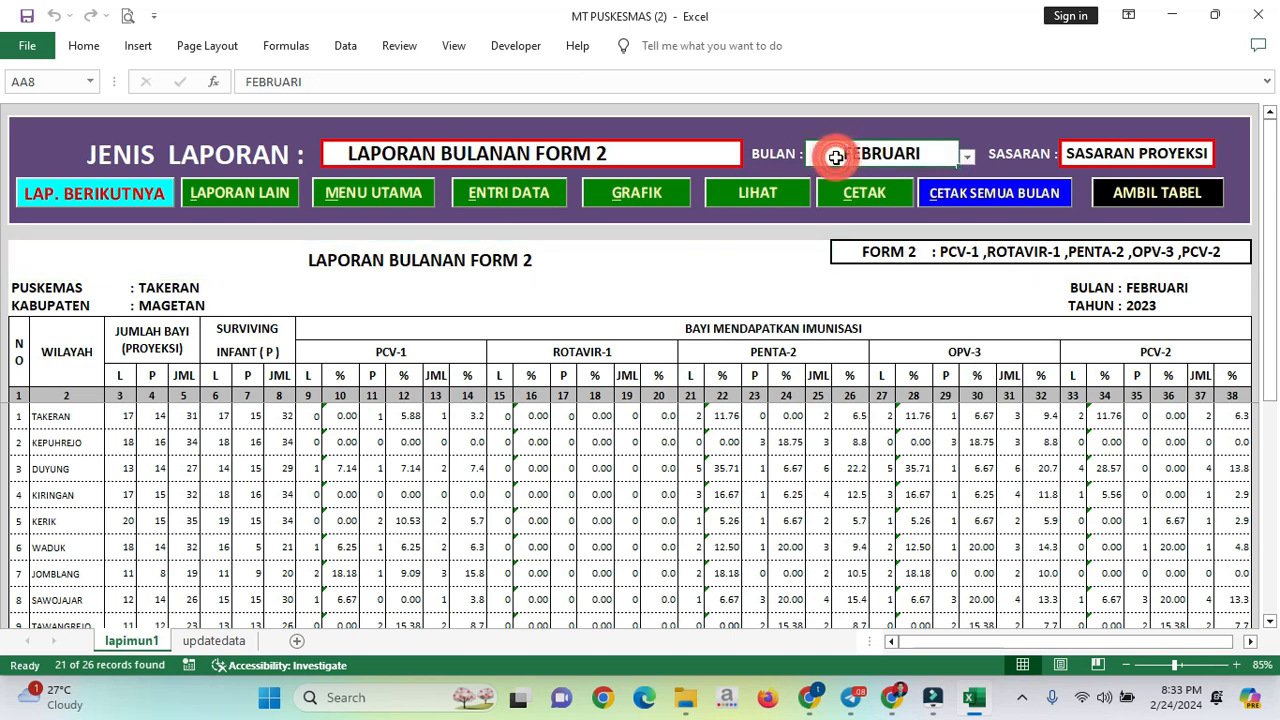
{"action": "left_click", "coordinate": [514, 262]}
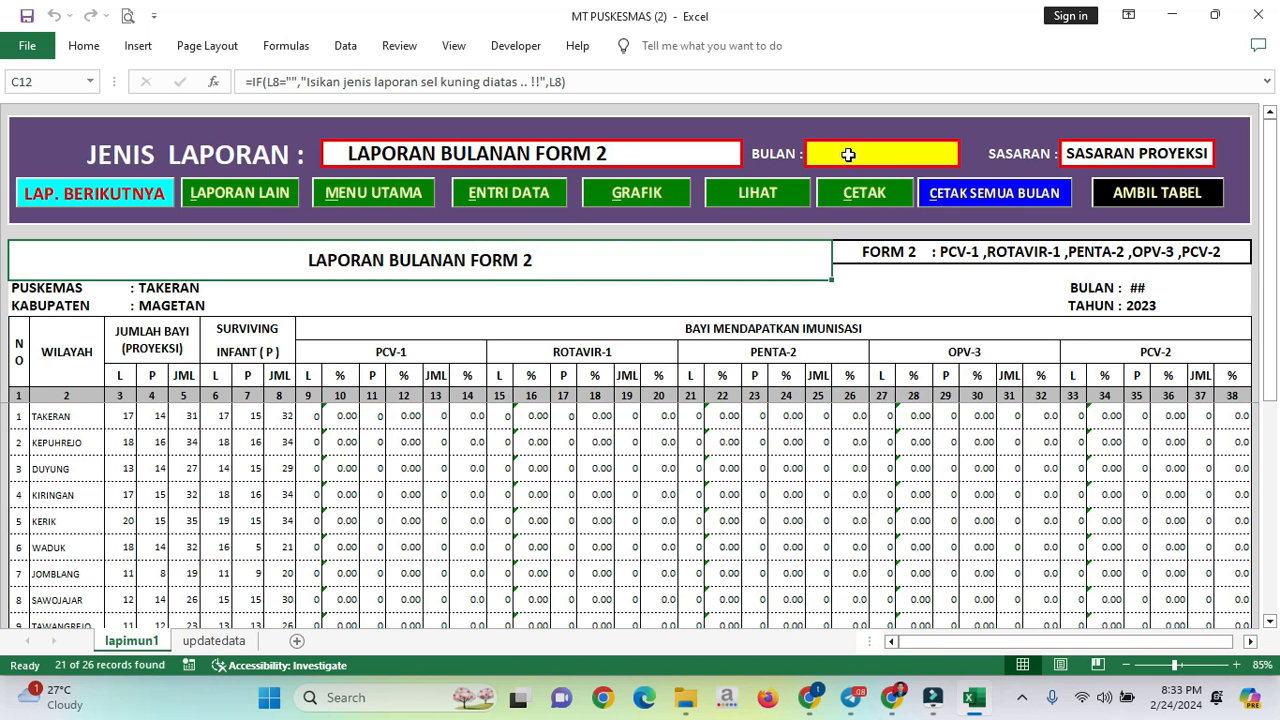
{"action": "left_click", "coordinate": [563, 85]}
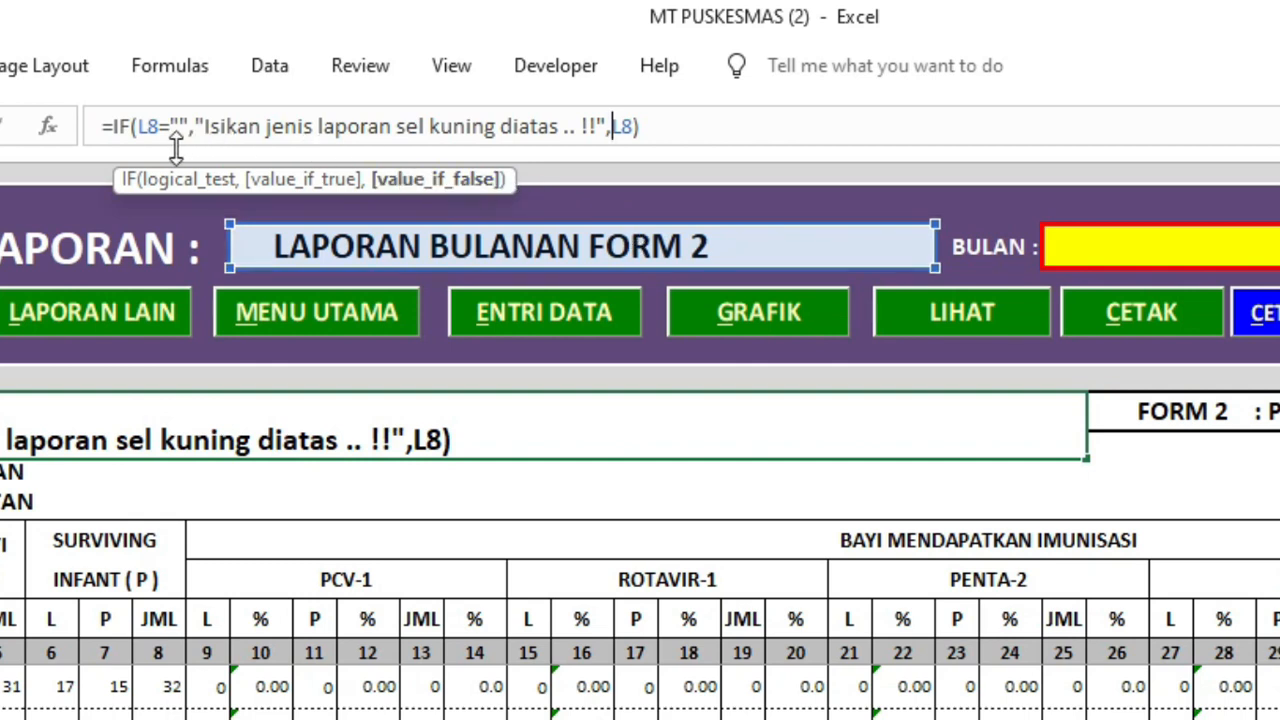
{"action": "left_click", "coordinate": [116, 126], "text": "shift"}
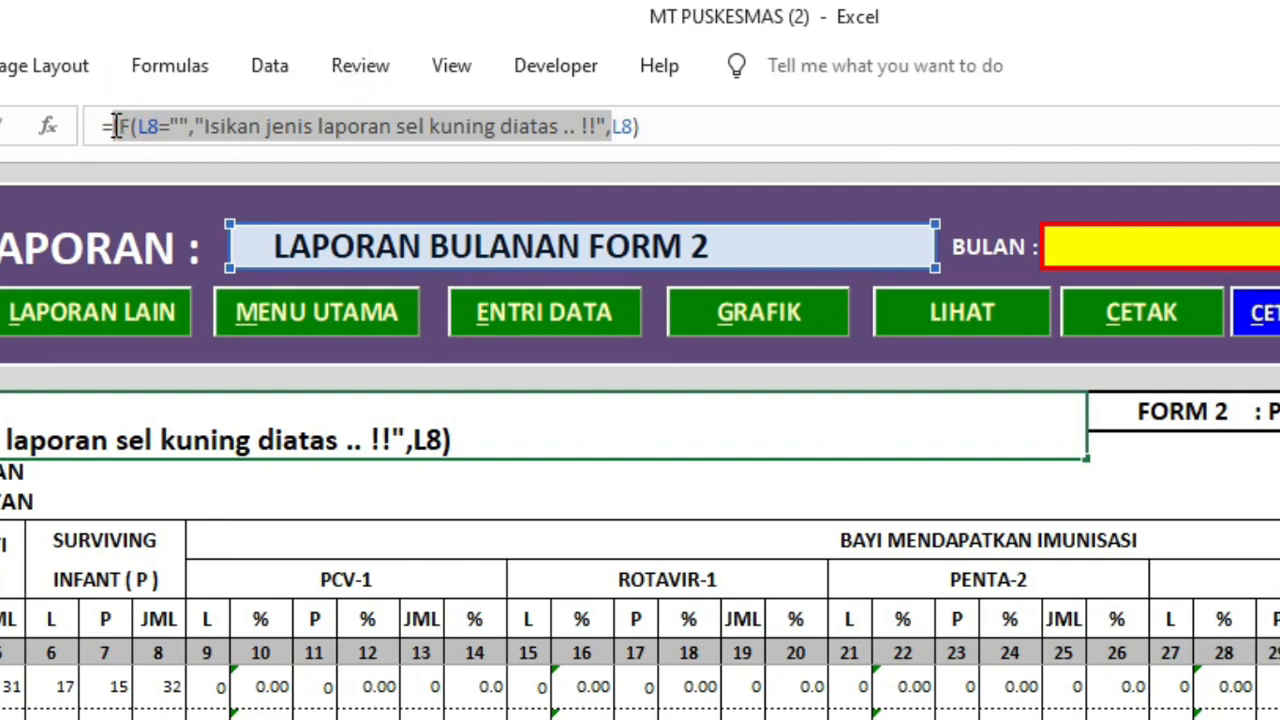
{"action": "left_click", "coordinate": [616, 128]}
{"action": "key", "text": "ctrl+v"}
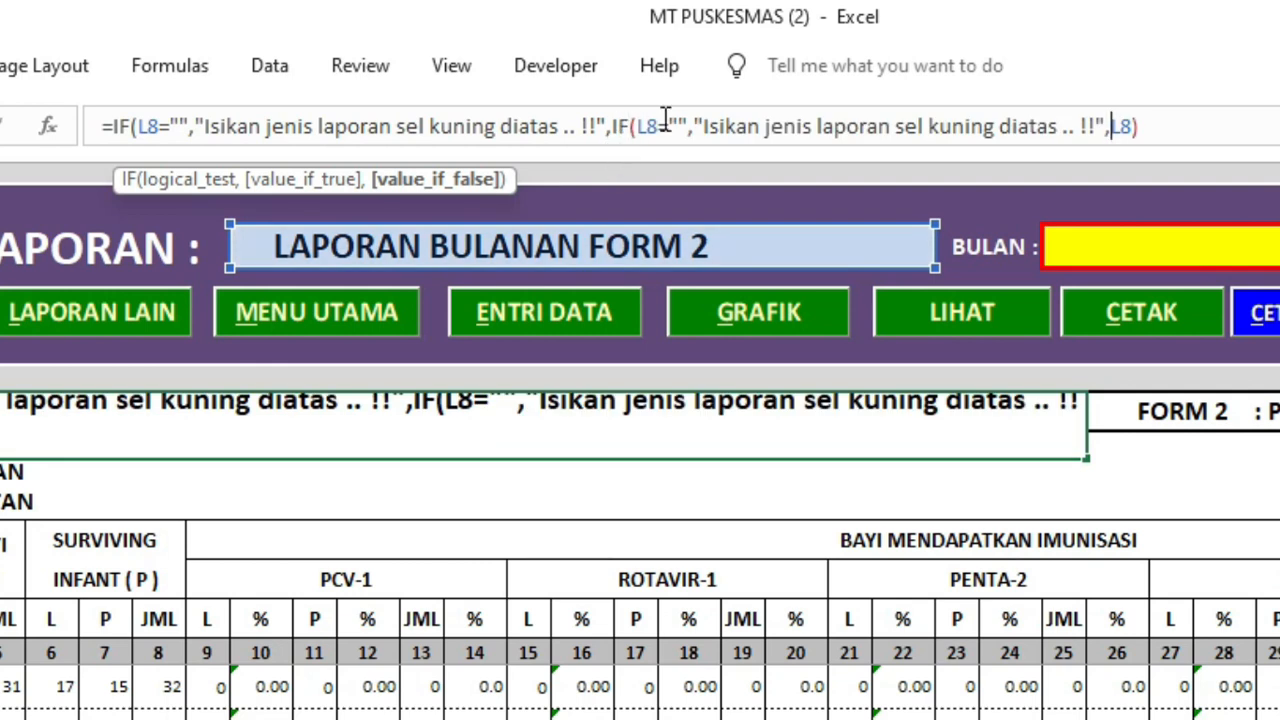
Make C12's nested IF test the BULAN cell AA8, change its prompt to "Isikan bulan laporan sel kuning diatas .. !!", and close the formula
{"action": "left_click_drag", "start_coordinate": [636, 126], "coordinate": [658, 126]}
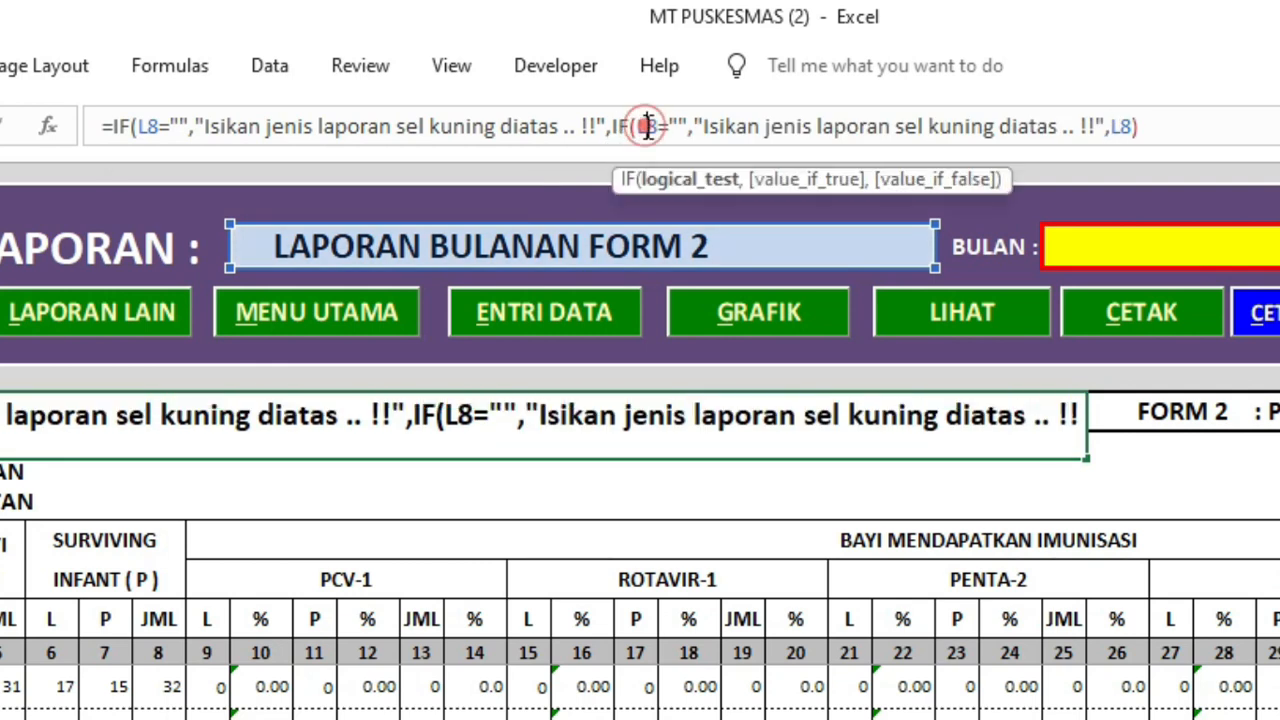
{"action": "left_click", "coordinate": [1060, 250]}
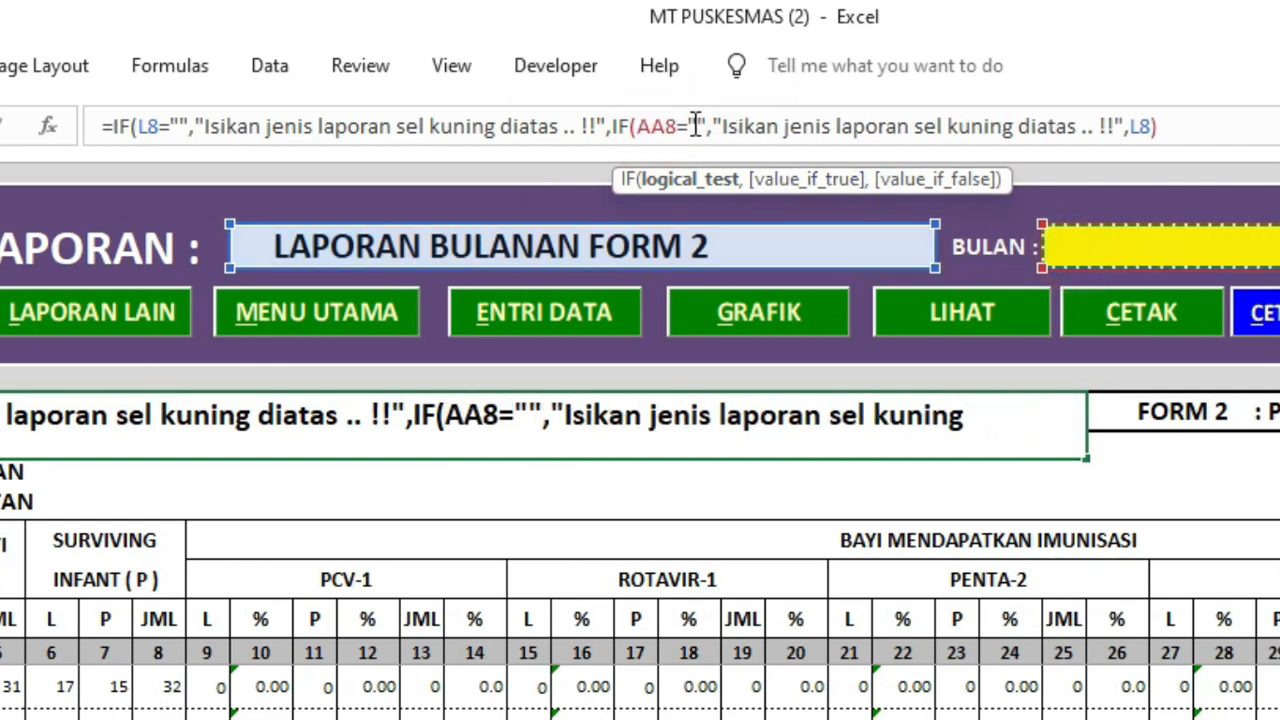
{"action": "left_click", "coordinate": [735, 126]}
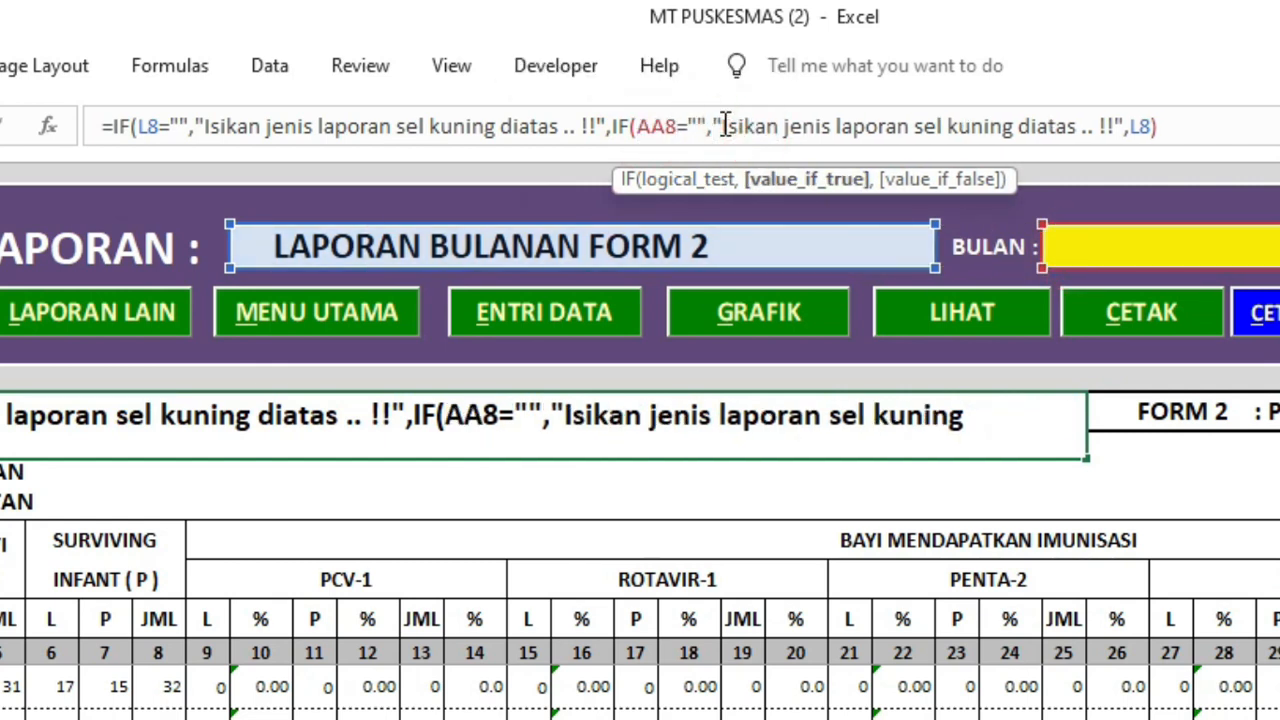
{"action": "left_click_drag", "start_coordinate": [735, 126], "coordinate": [826, 140]}
{"action": "double_click", "coordinate": [806, 126]}
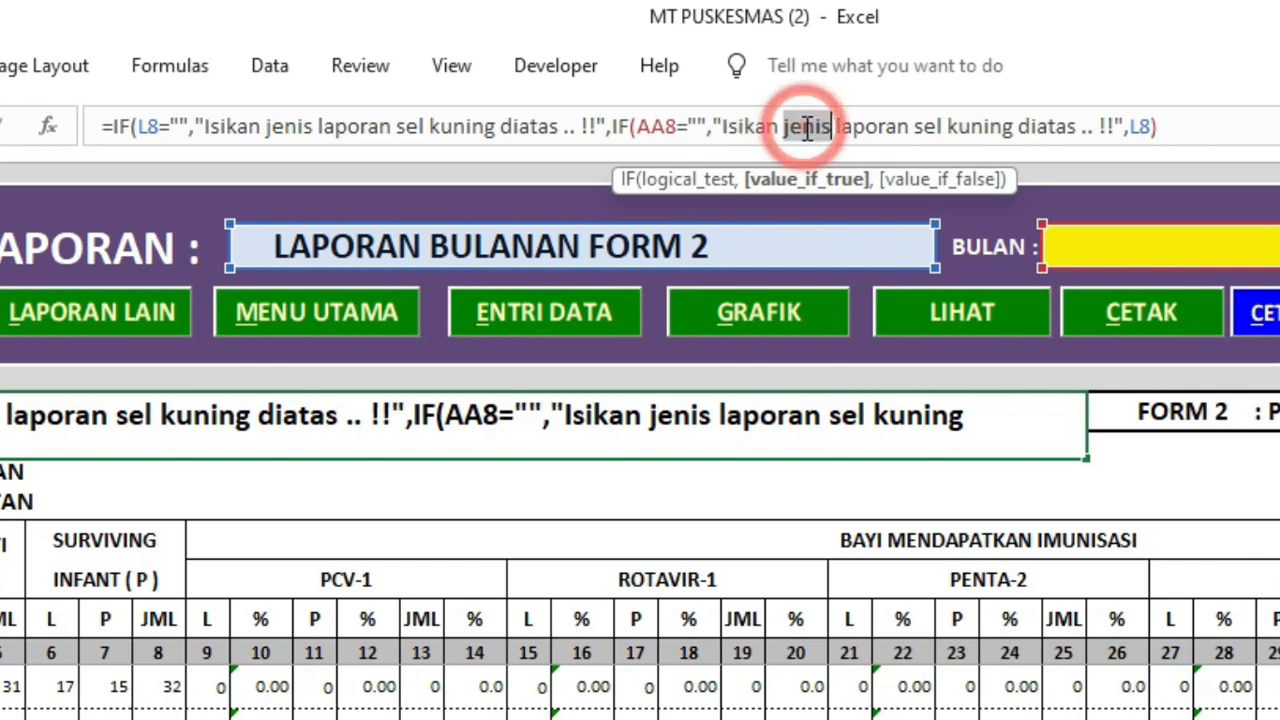
{"action": "type", "text": "bulan"}
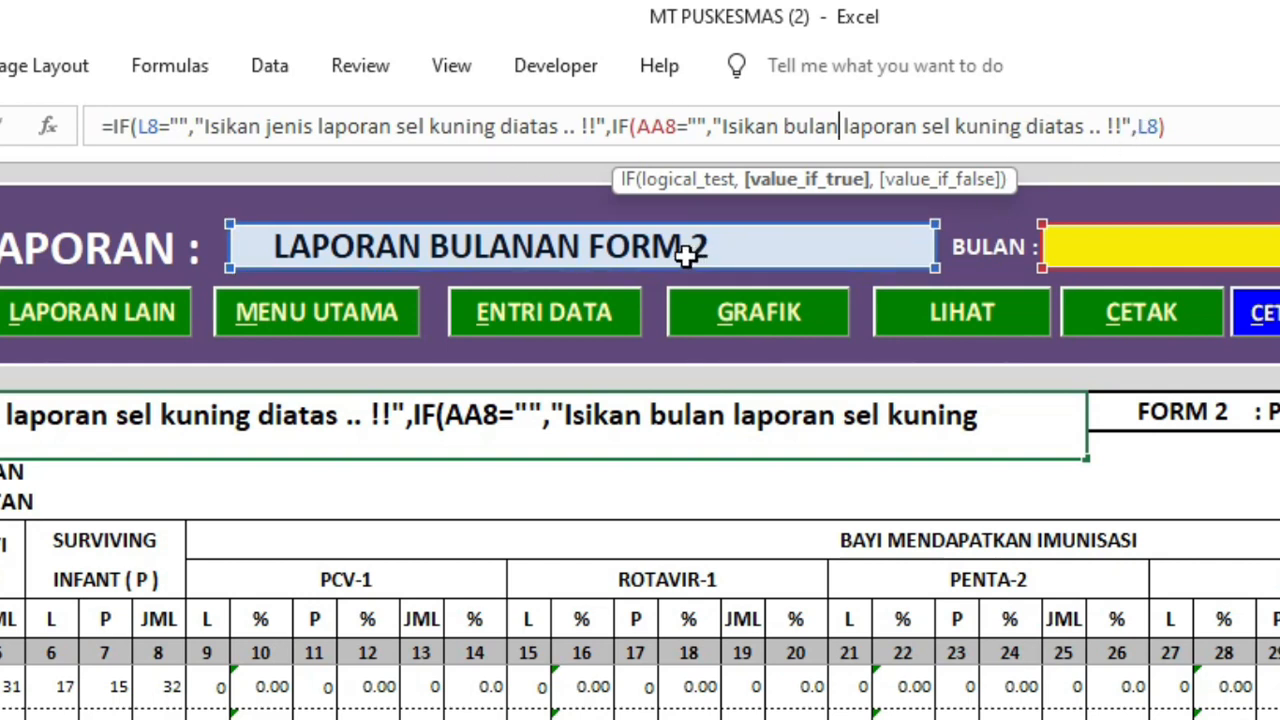
{"action": "left_click", "coordinate": [1183, 126]}
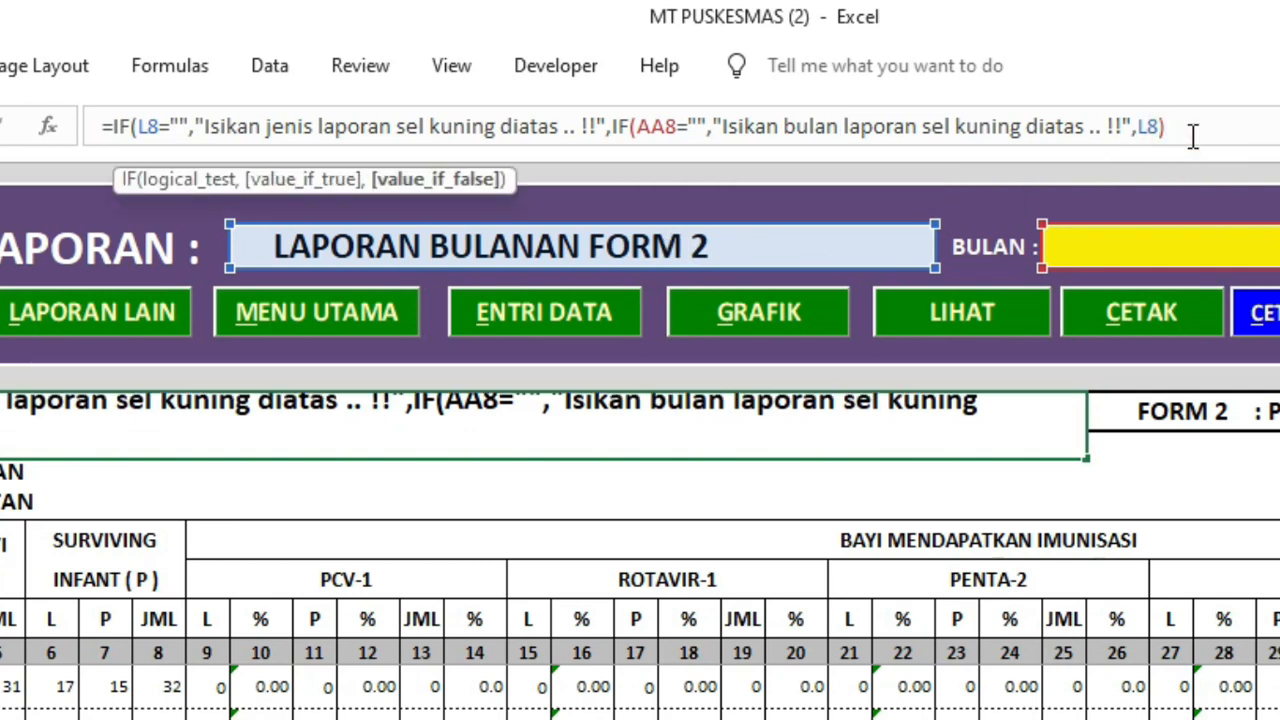
{"action": "type", "text": ")"}
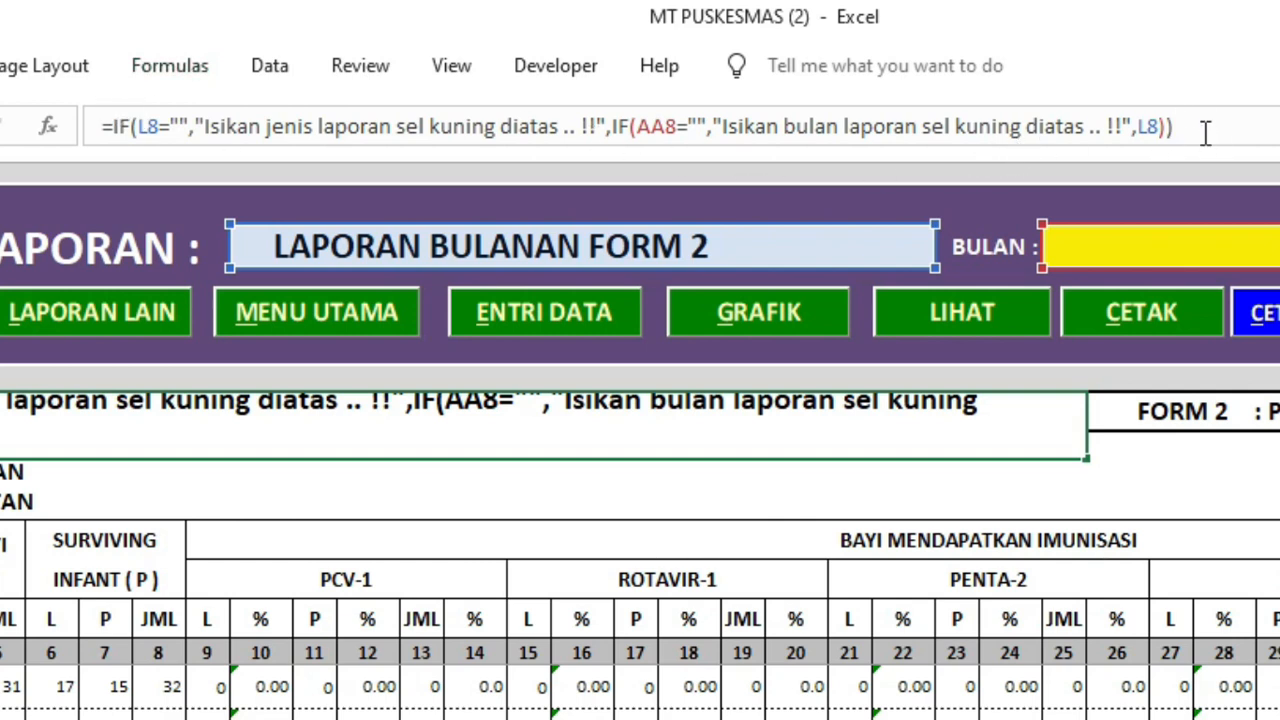
{"action": "key", "text": "Return"}
{"action": "left_click", "coordinate": [556, 431]}
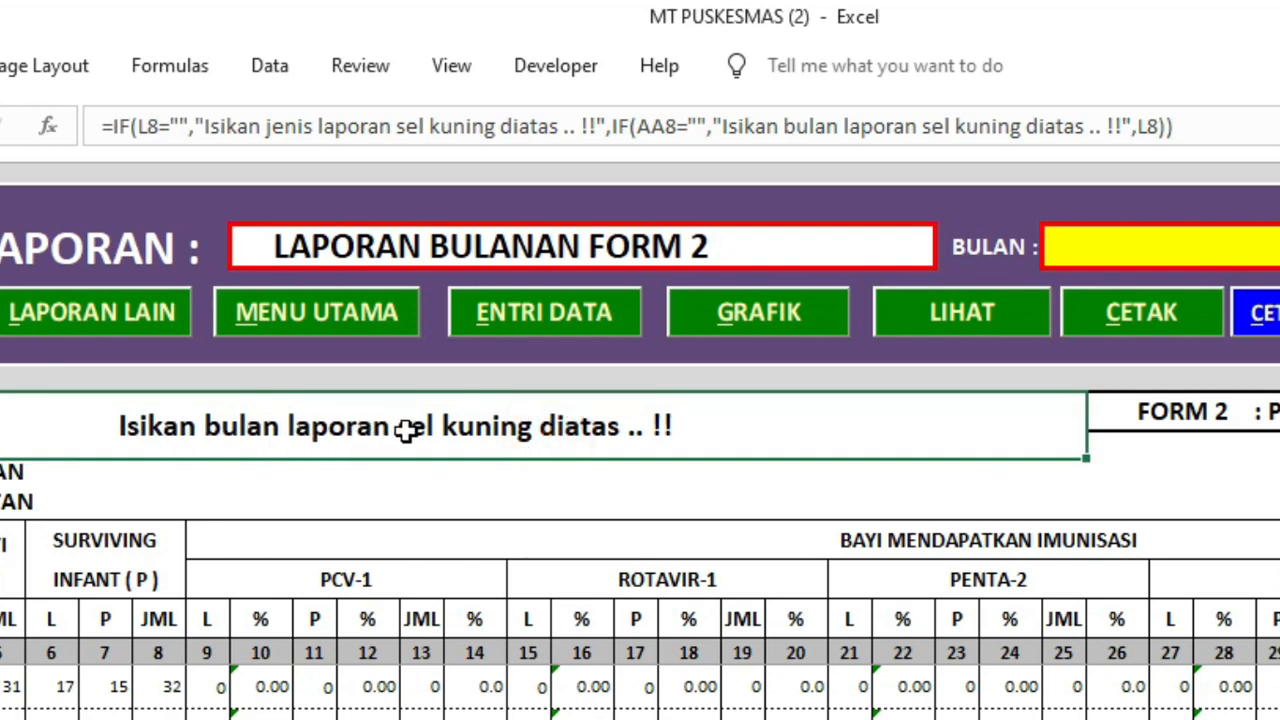
Choose FEBRUARI in the BULAN drop-down AA8 and check the result in title cell C12
{"action": "left_click", "coordinate": [1236, 236]}
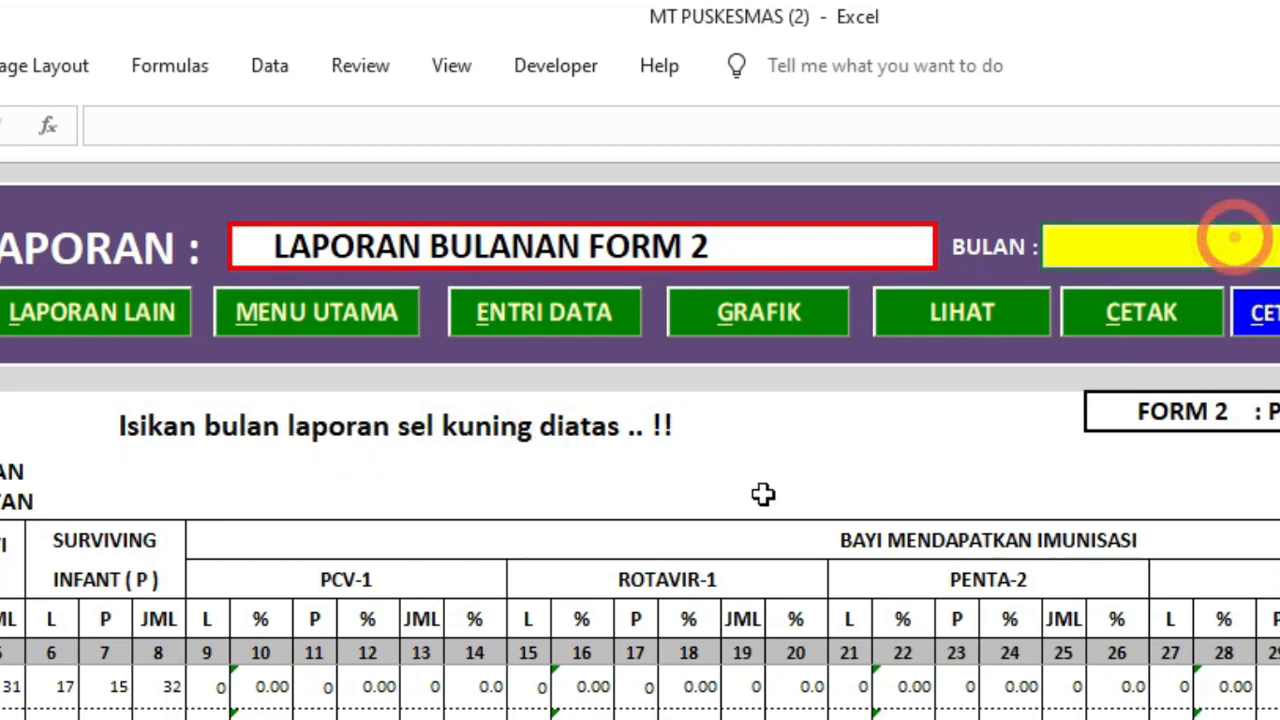
{"action": "left_click", "coordinate": [666, 437]}
{"action": "left_click", "coordinate": [1215, 239]}
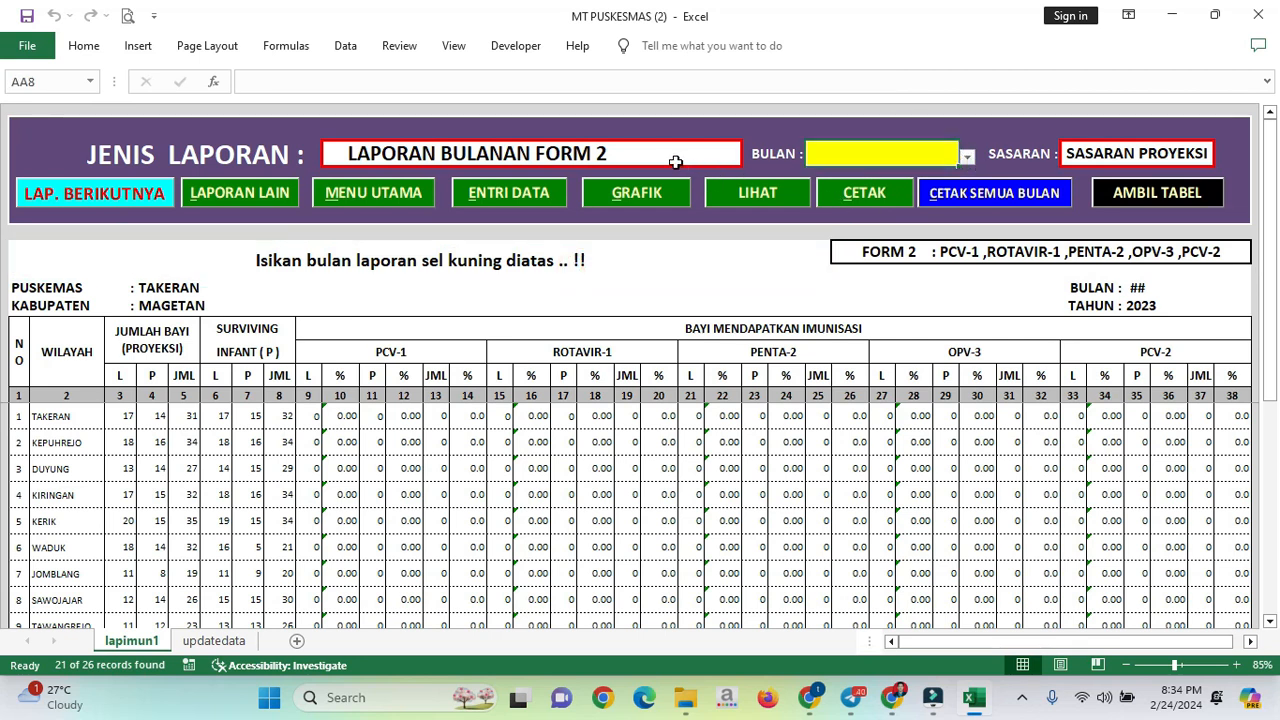
{"action": "left_click", "coordinate": [966, 157]}
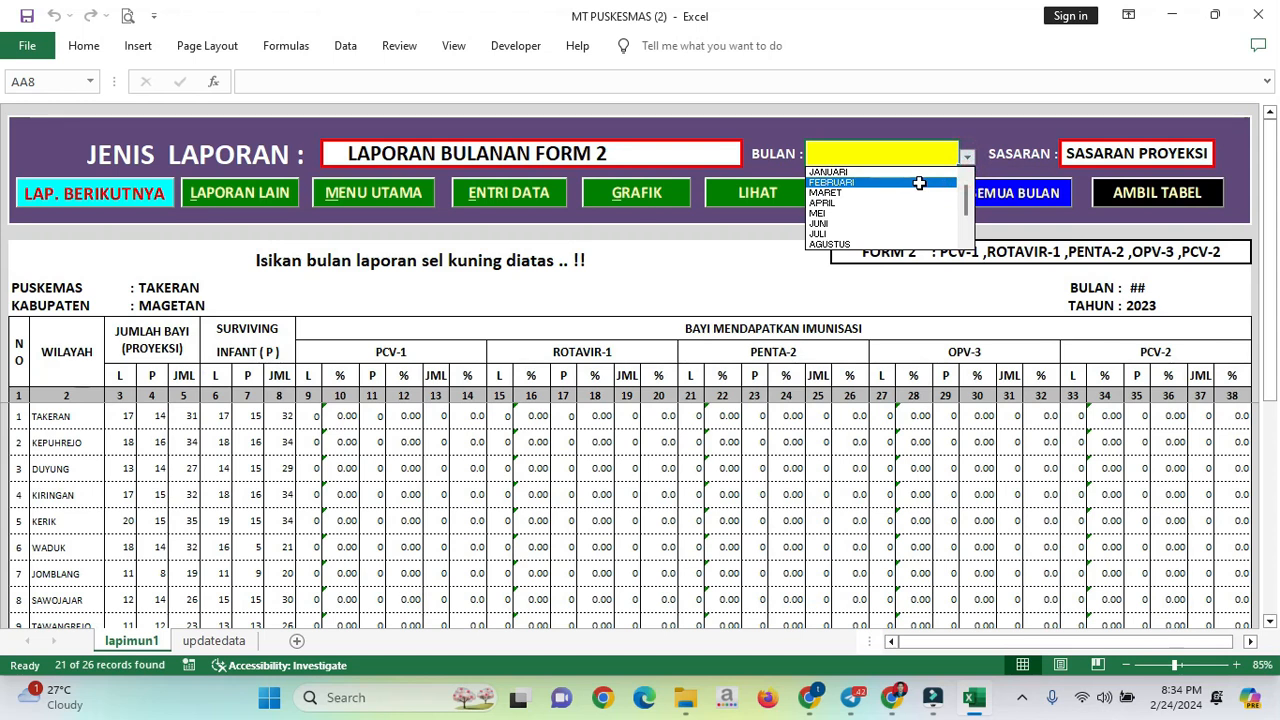
{"action": "left_click", "coordinate": [918, 182]}
{"action": "left_click", "coordinate": [469, 262]}
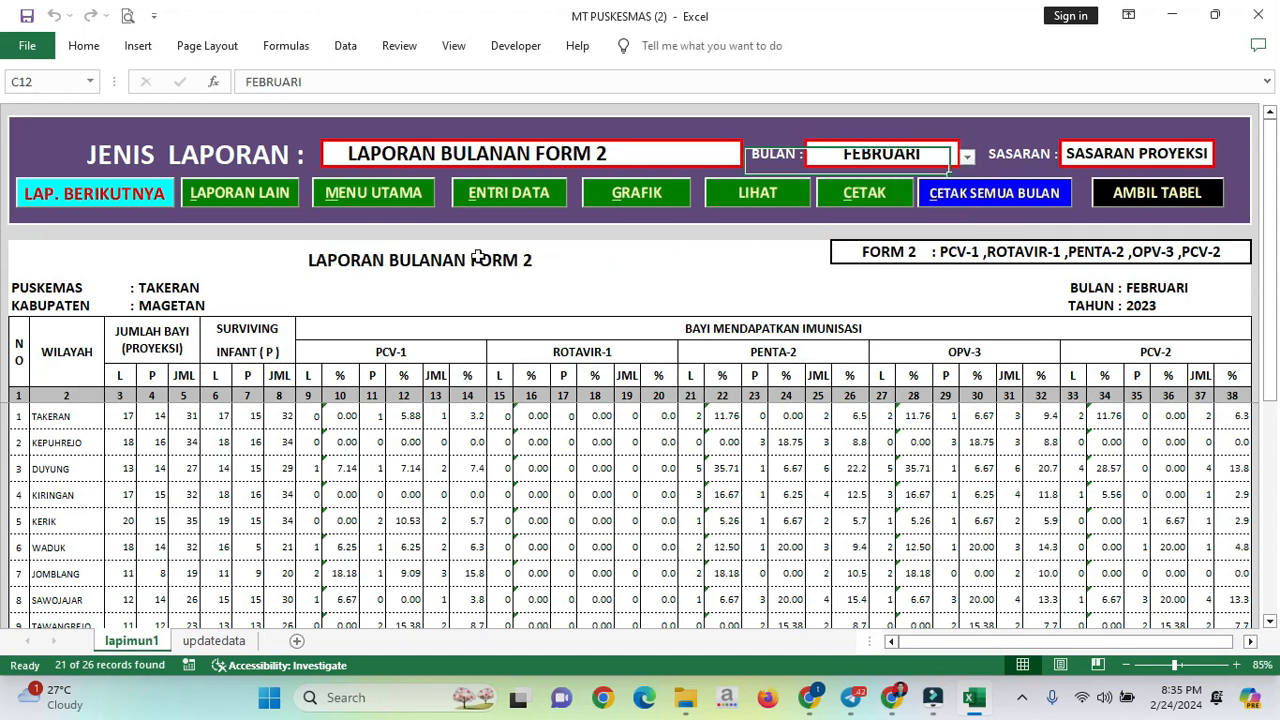
Clear the JENIS LAPORAN cell L8 to test C12's prompt, and choose LAPORAN BULANAN FORM 3 in its drop-down
{"action": "left_click", "coordinate": [520, 157]}
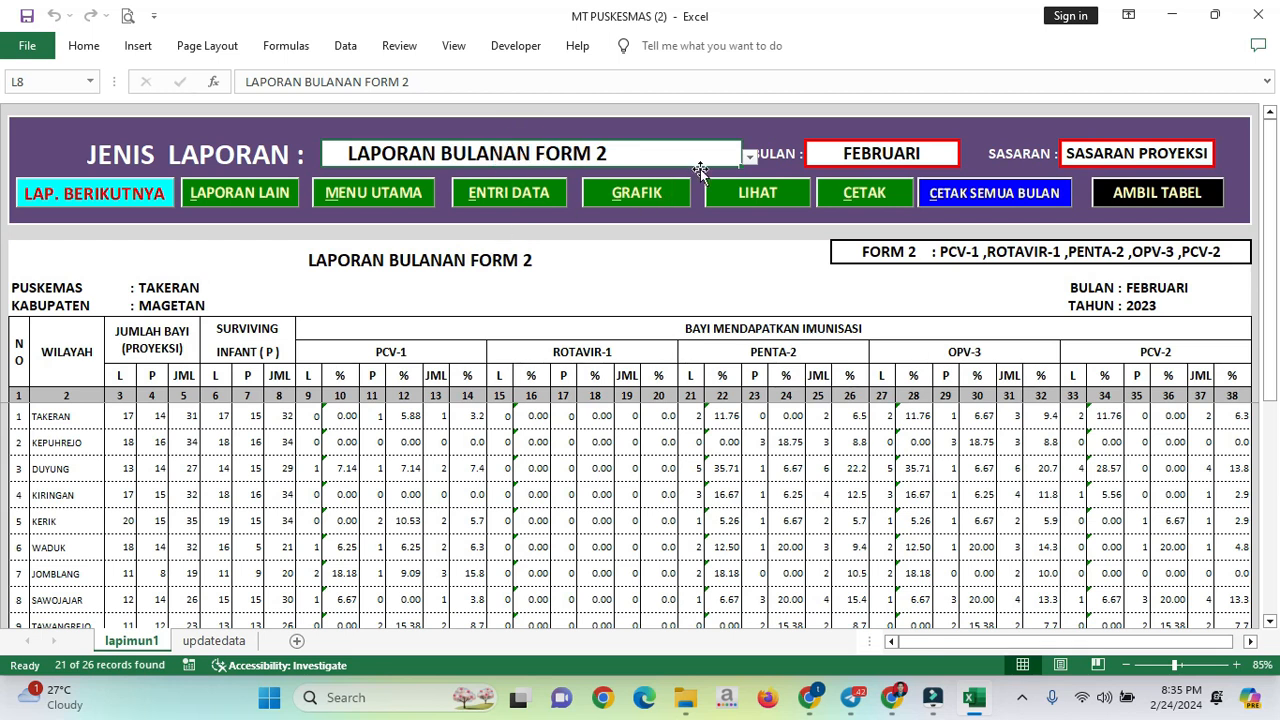
{"action": "key", "text": "Delete"}
{"action": "left_click", "coordinate": [426, 262]}
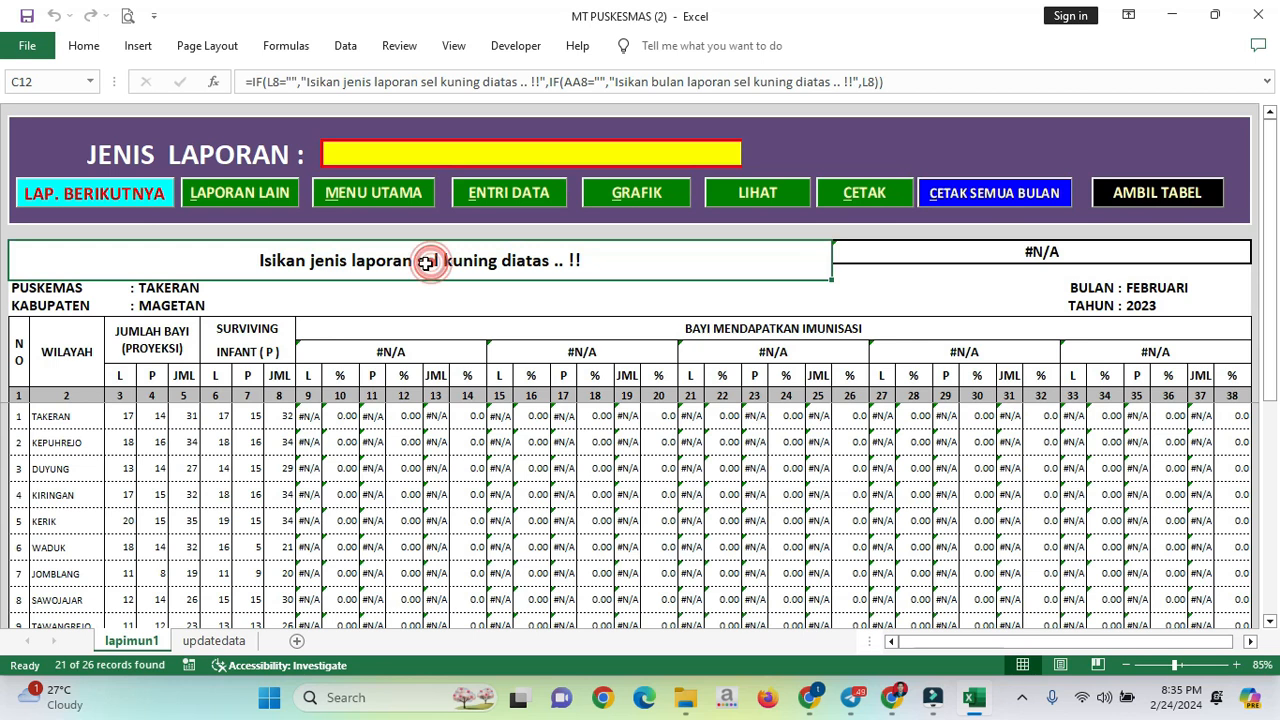
{"action": "left_click", "coordinate": [523, 150]}
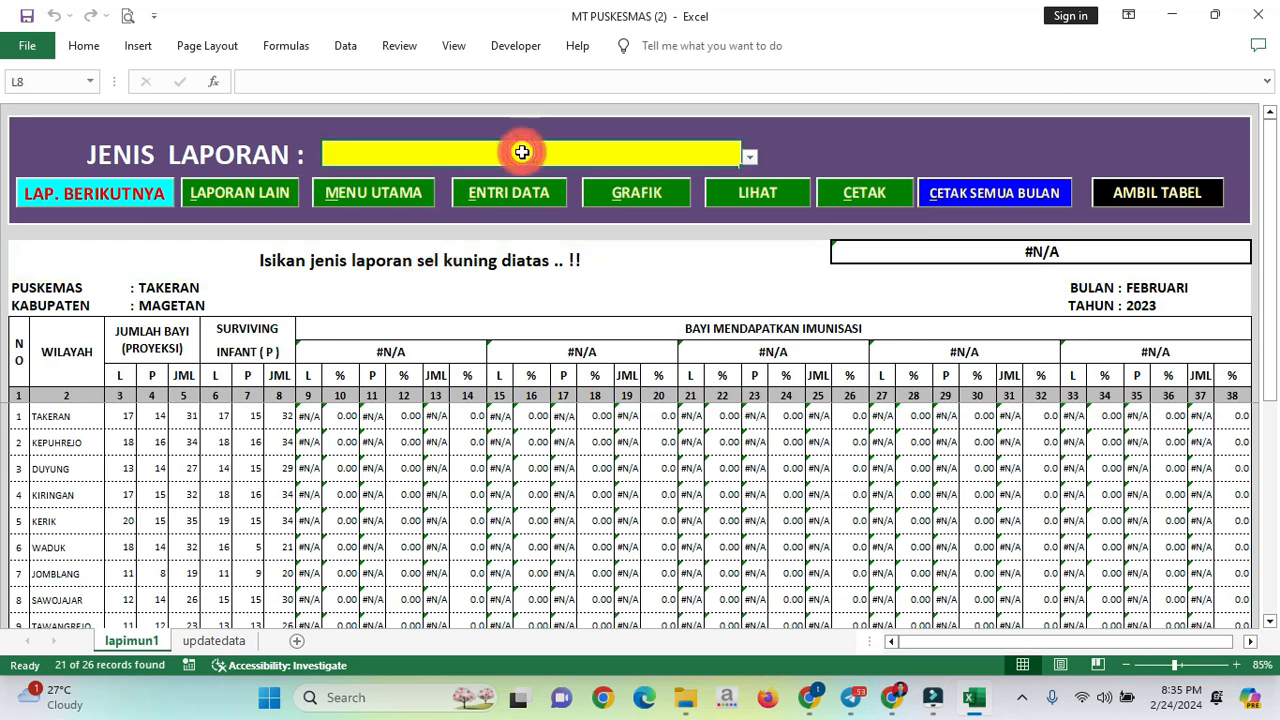
{"action": "left_click", "coordinate": [753, 156]}
{"action": "left_click", "coordinate": [651, 189]}
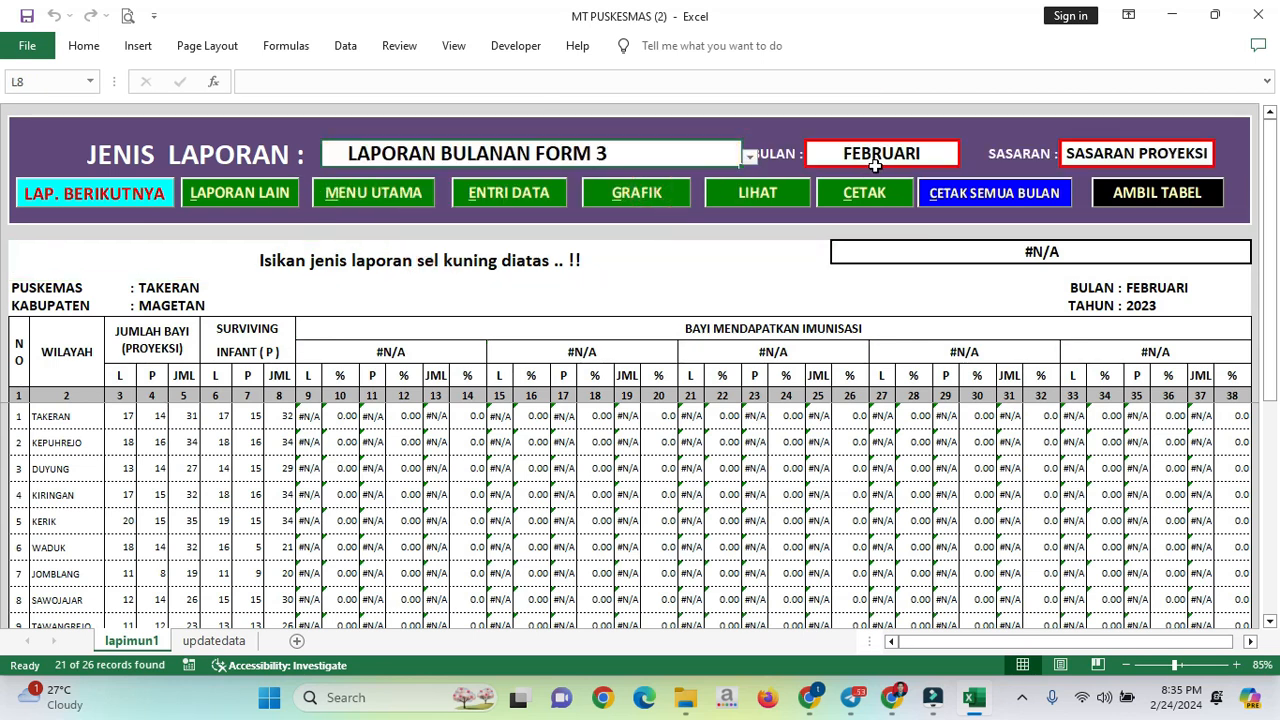
Clear the BULAN cell AA8 to test C12's prompt, and clear the SASARAN cell AI8
{"action": "left_click", "coordinate": [886, 154]}
{"action": "key", "text": "Delete"}
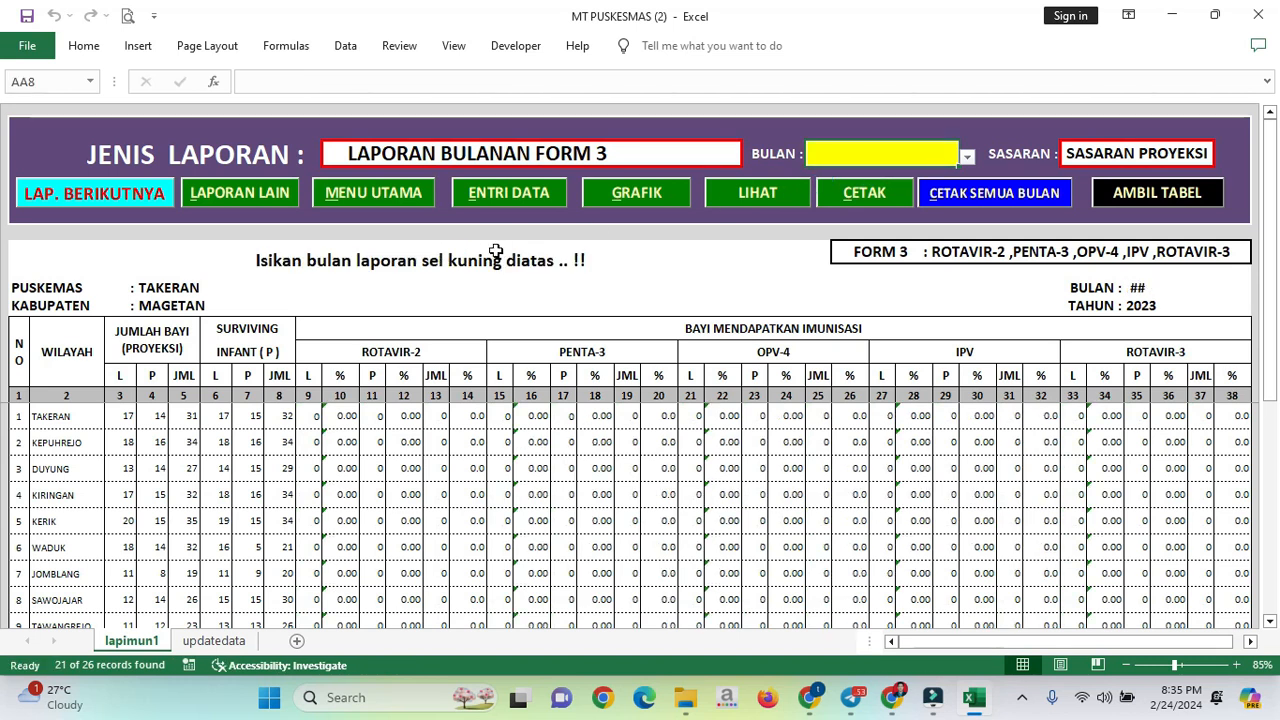
{"action": "left_click", "coordinate": [535, 258]}
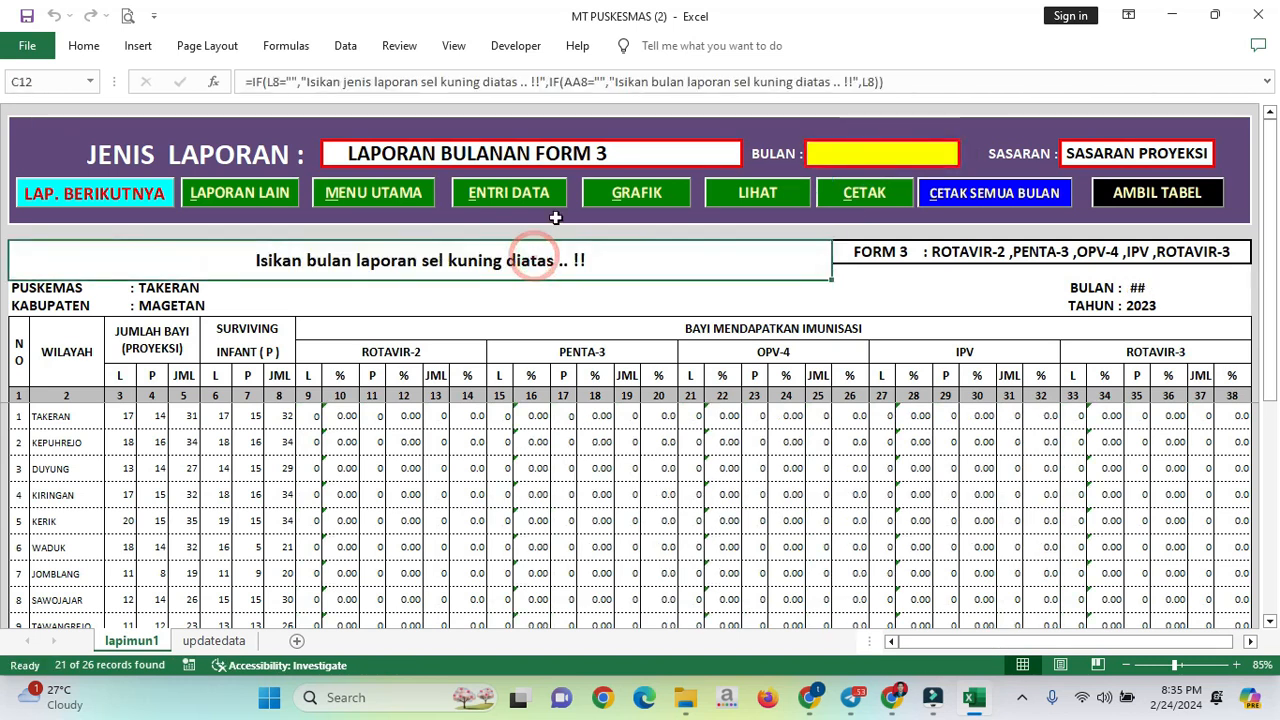
{"action": "left_click", "coordinate": [1157, 150]}
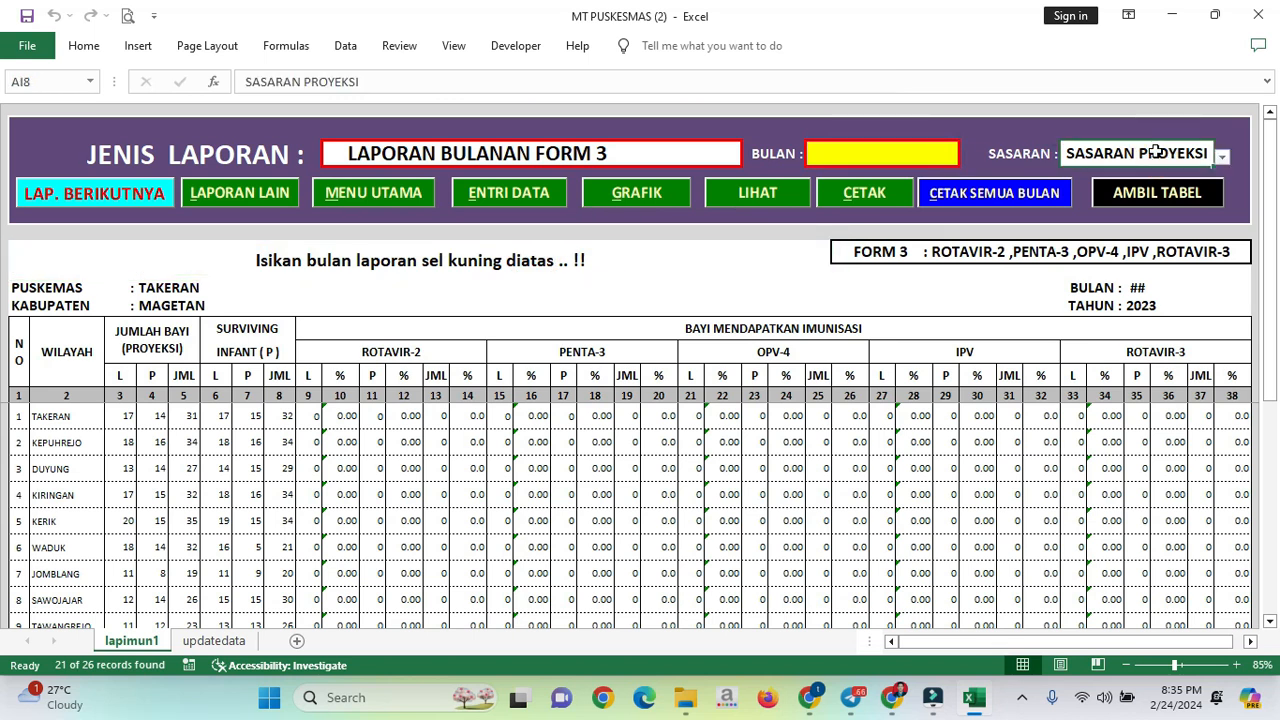
{"action": "key", "text": "Delete"}
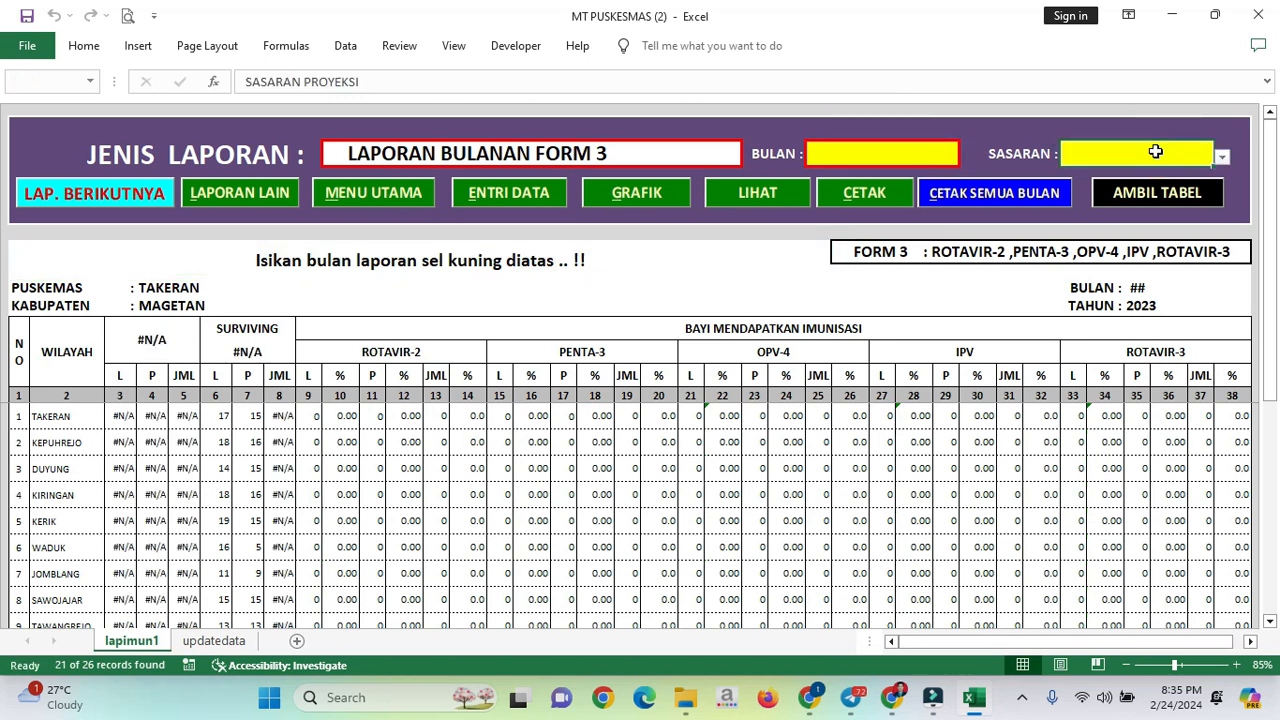
Choose FEBRUARI in the BULAN drop-down and check title cell C12 while SASARAN is empty
{"action": "left_click", "coordinate": [948, 158]}
{"action": "left_click", "coordinate": [967, 156]}
{"action": "left_click", "coordinate": [948, 180]}
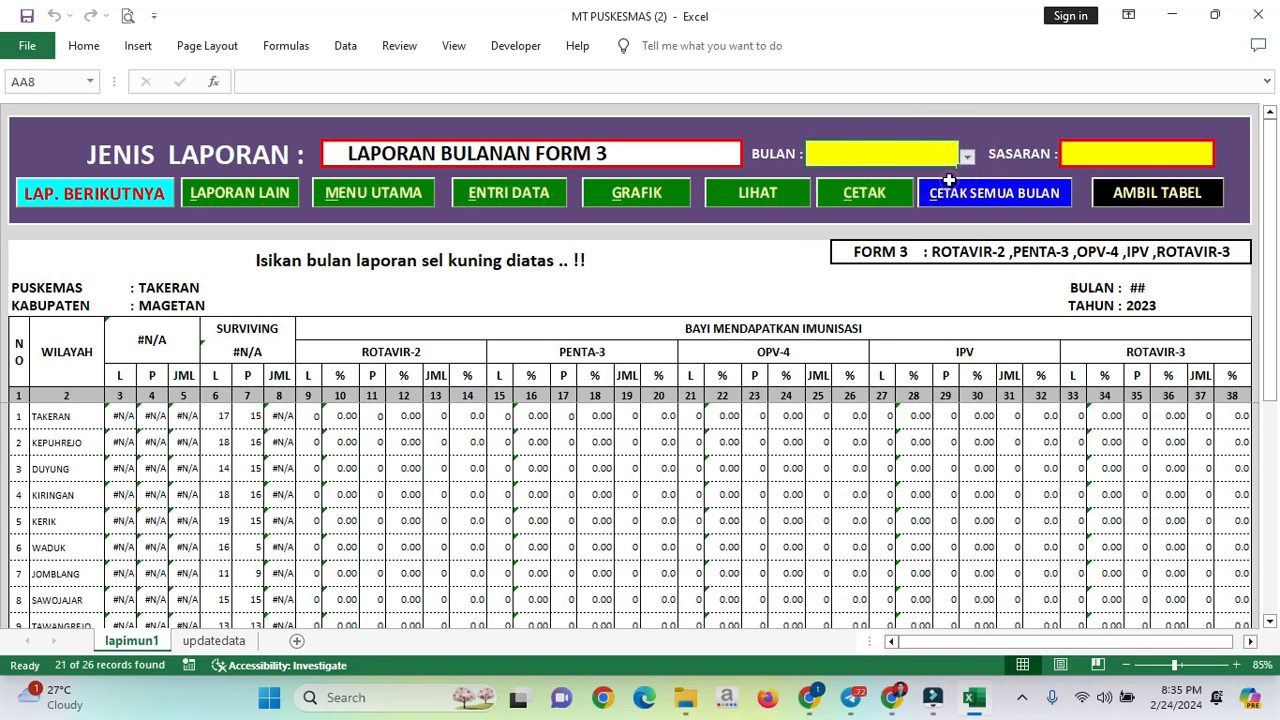
{"action": "left_click", "coordinate": [1152, 153]}
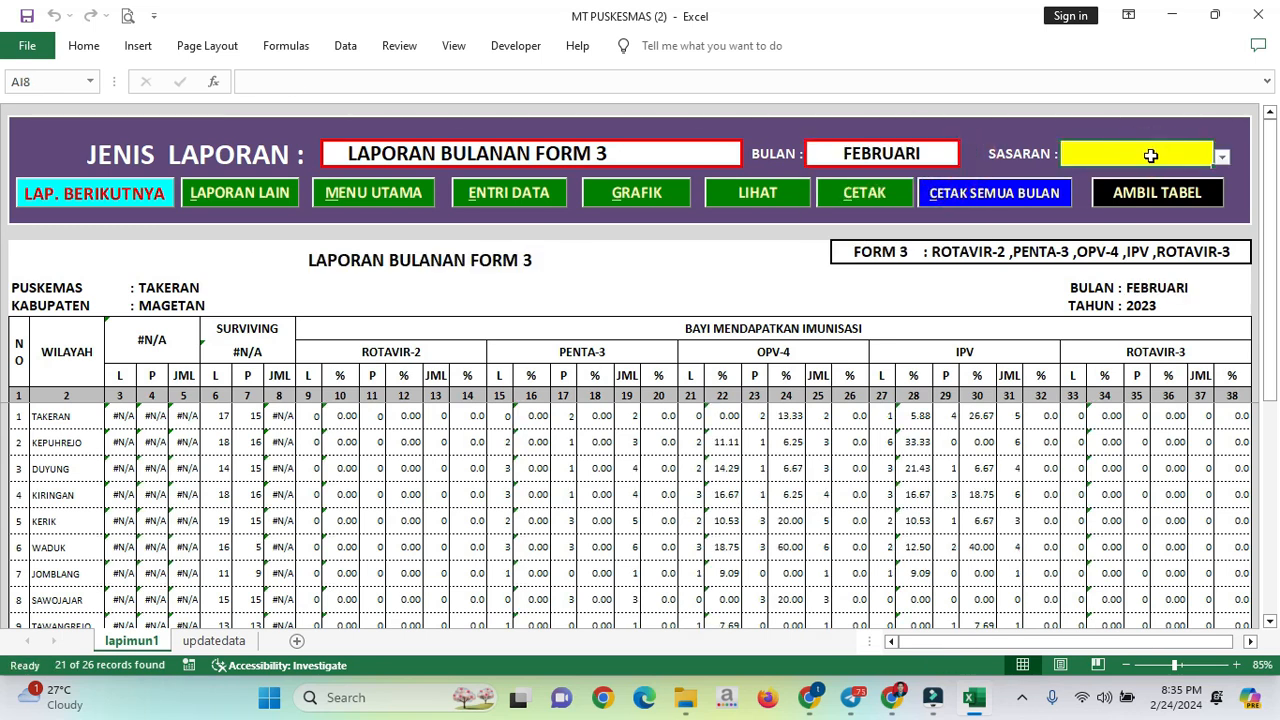
{"action": "left_click", "coordinate": [563, 261]}
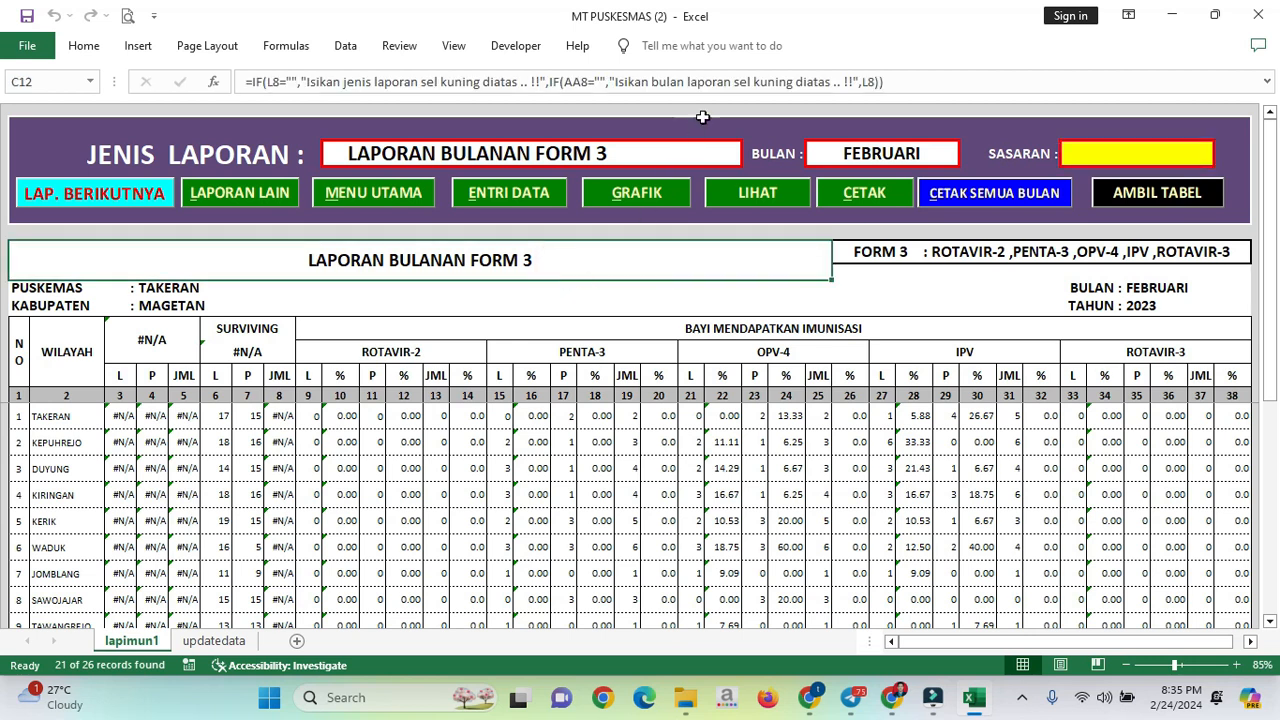
Insert another copy of the IF test and prompt before the final L8 in C12's formula, testing the SASARAN cell AI8
{"action": "left_click", "coordinate": [862, 83]}
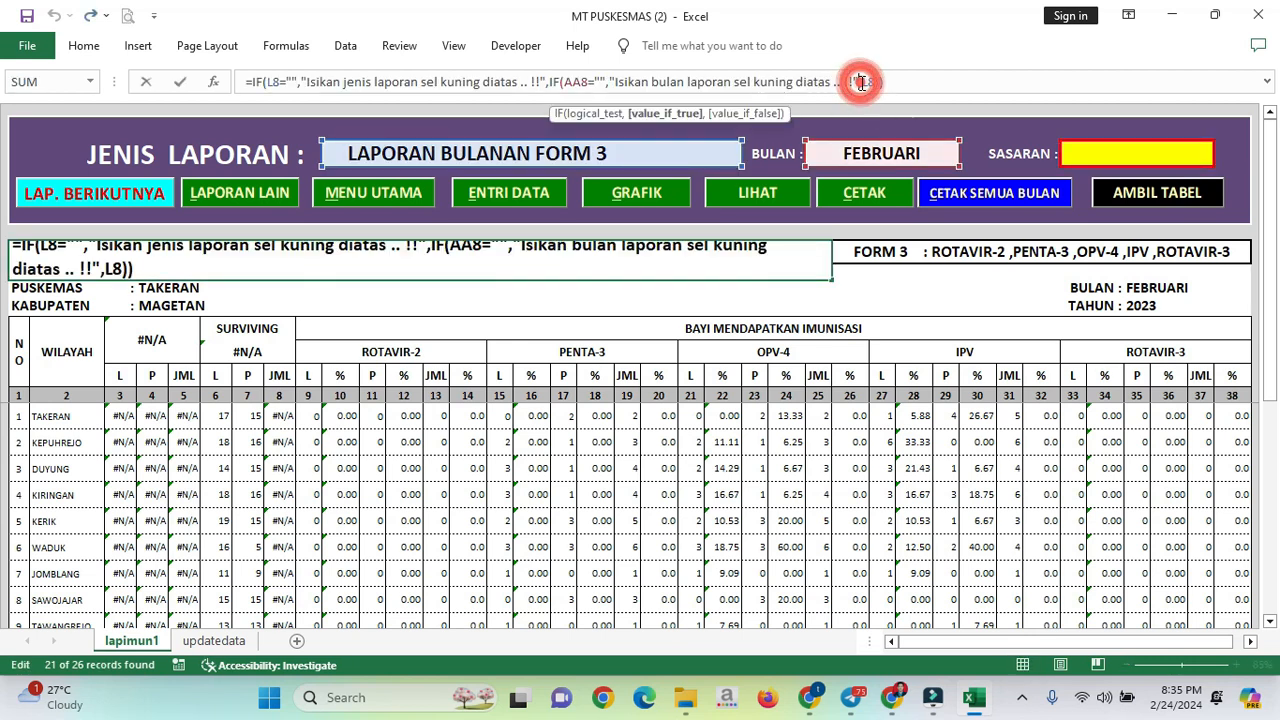
{"action": "left_click", "coordinate": [864, 83]}
{"action": "type", "text": "IF(L8=\"\",\"Isikan jenis laporan sel kuning diatas .. !!\","}
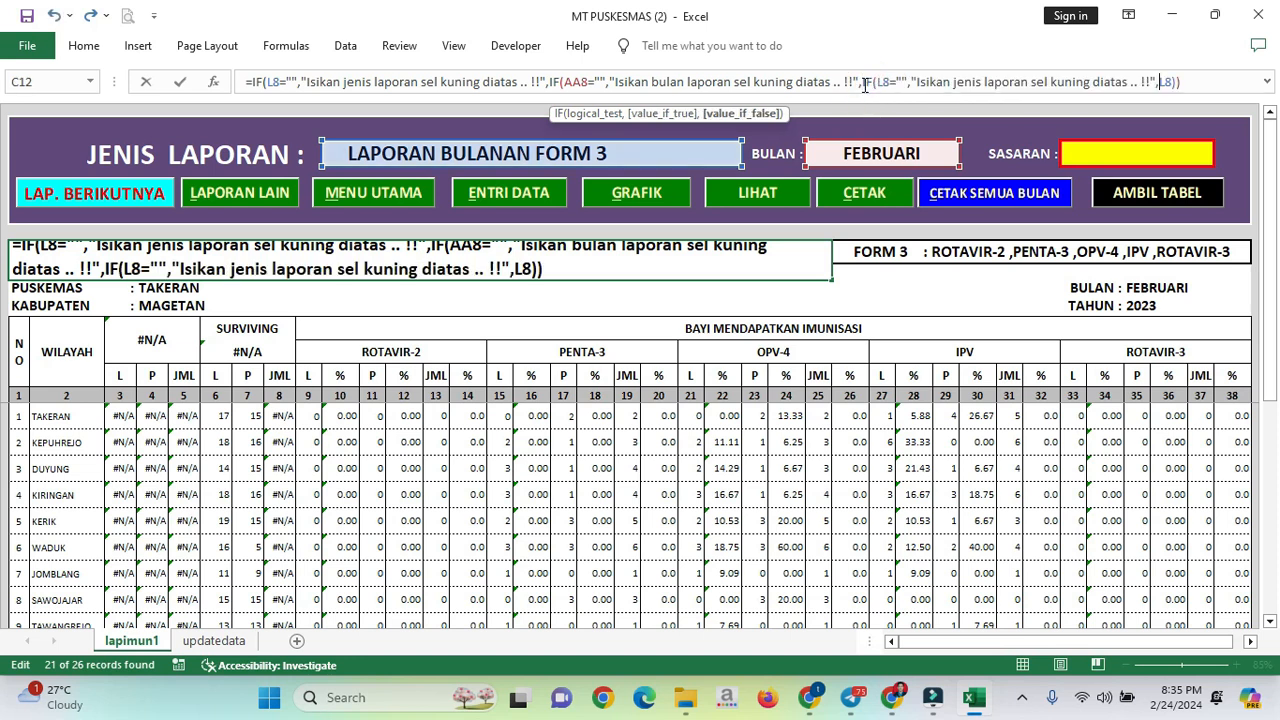
{"action": "double_click", "coordinate": [880, 82]}
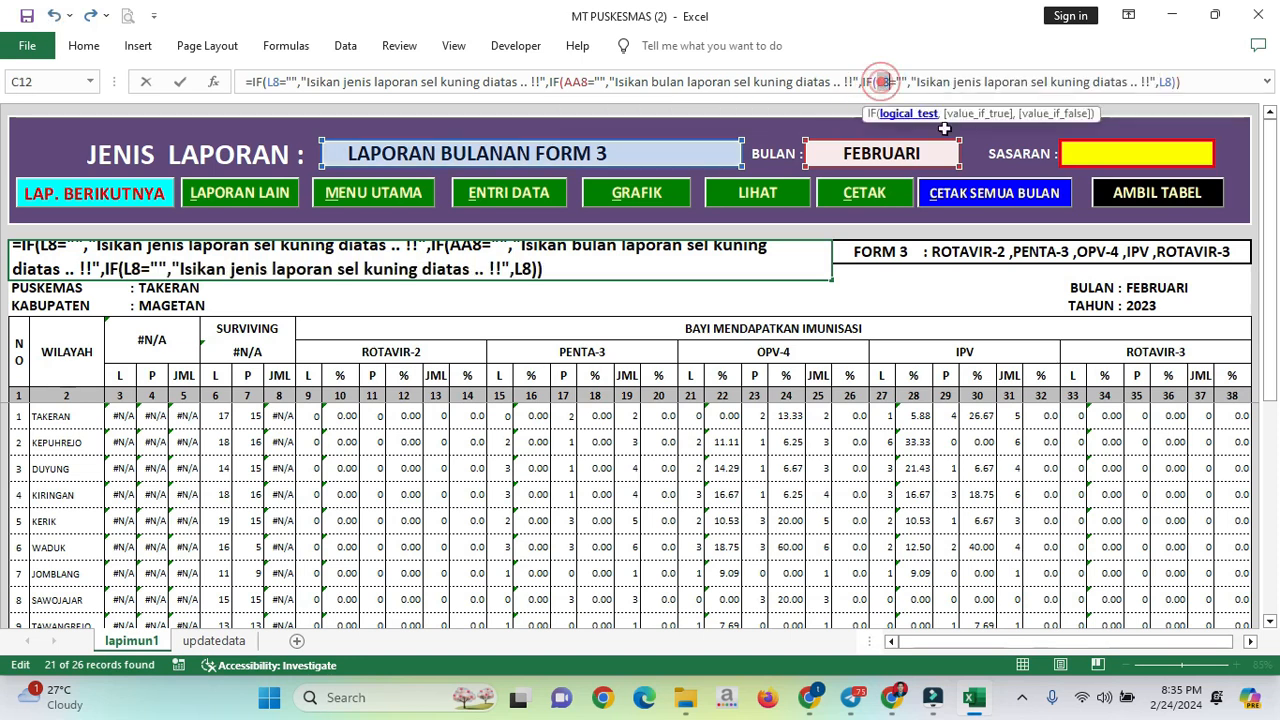
{"action": "left_click", "coordinate": [1081, 157]}
Change the third IF's prompt to "Isikan sasaran diatas .. !!", add the missing closing bracket, and enter C12's formula
{"action": "left_click_drag", "start_coordinate": [961, 82], "coordinate": [1070, 80]}
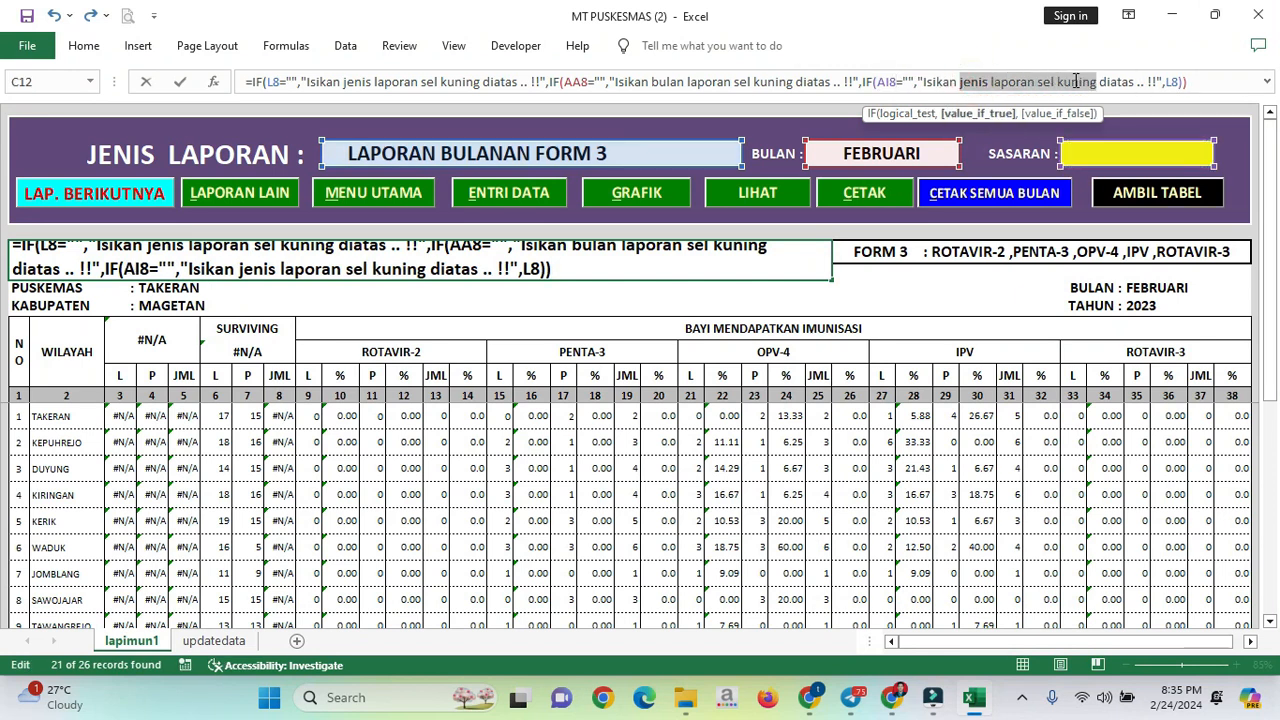
{"action": "type", "text": "sasaran"}
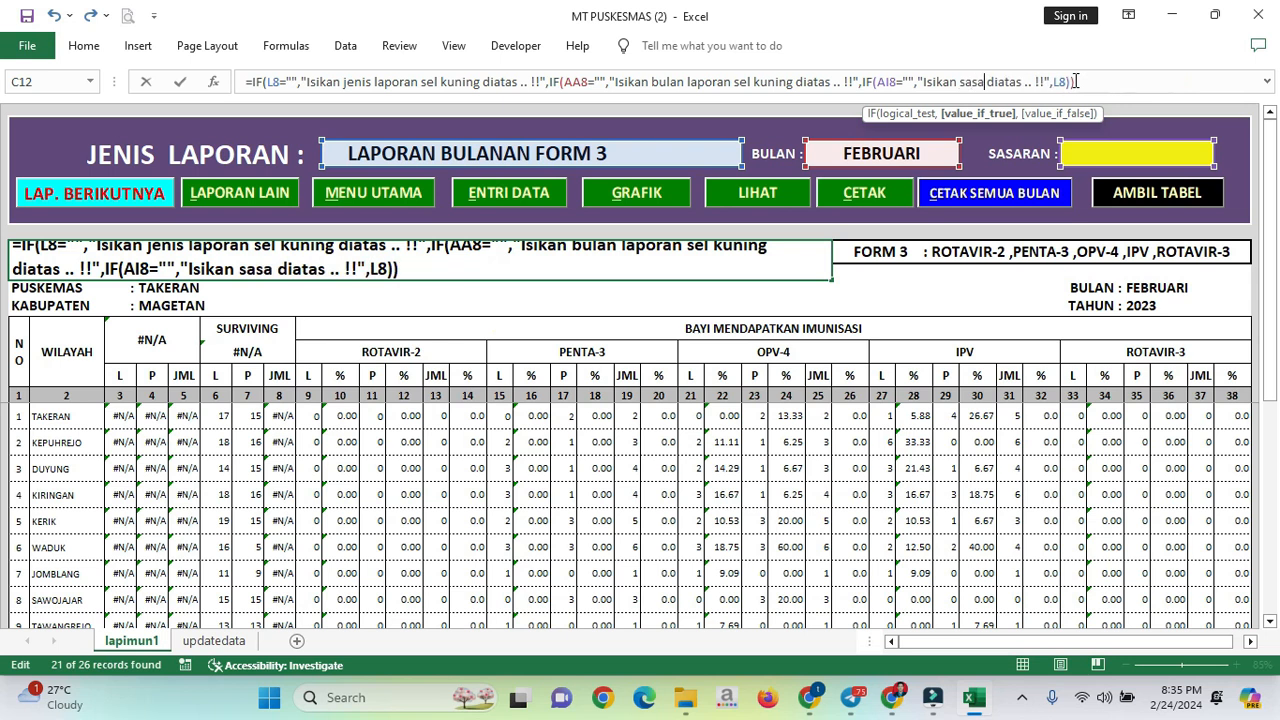
{"action": "left_click", "coordinate": [1128, 86]}
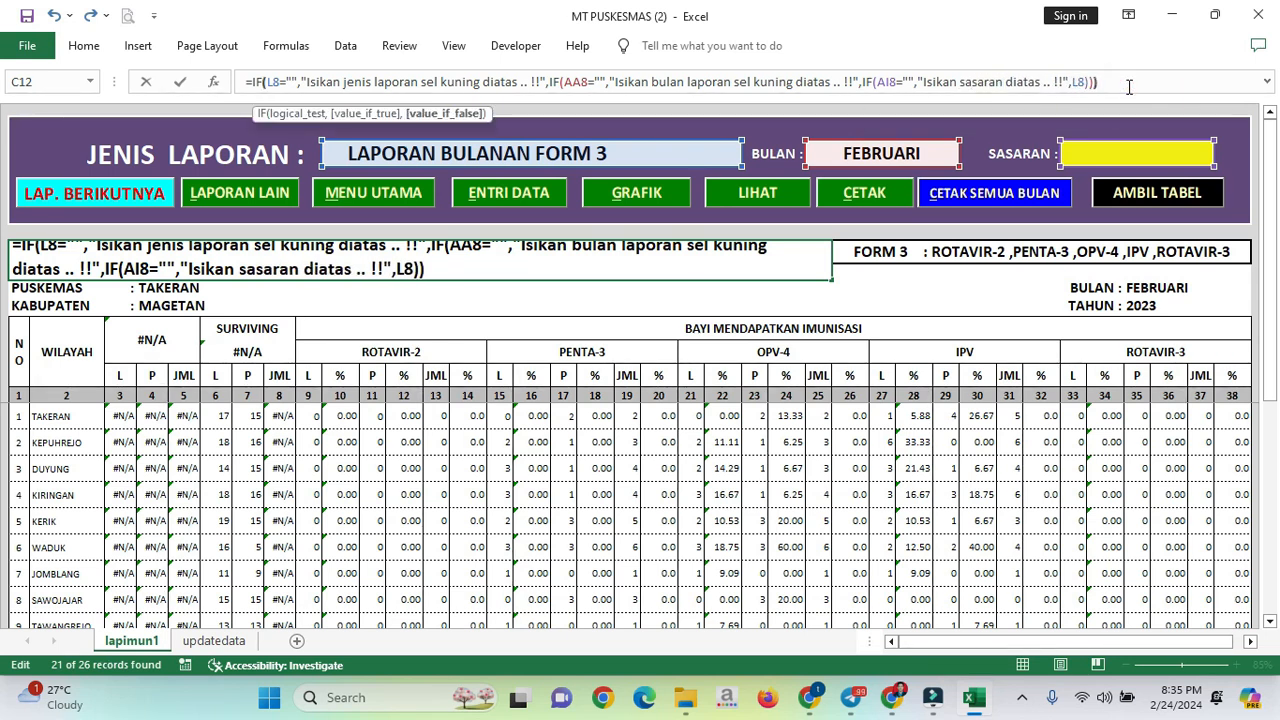
{"action": "type", "text": ")"}
{"action": "key", "text": "Return"}
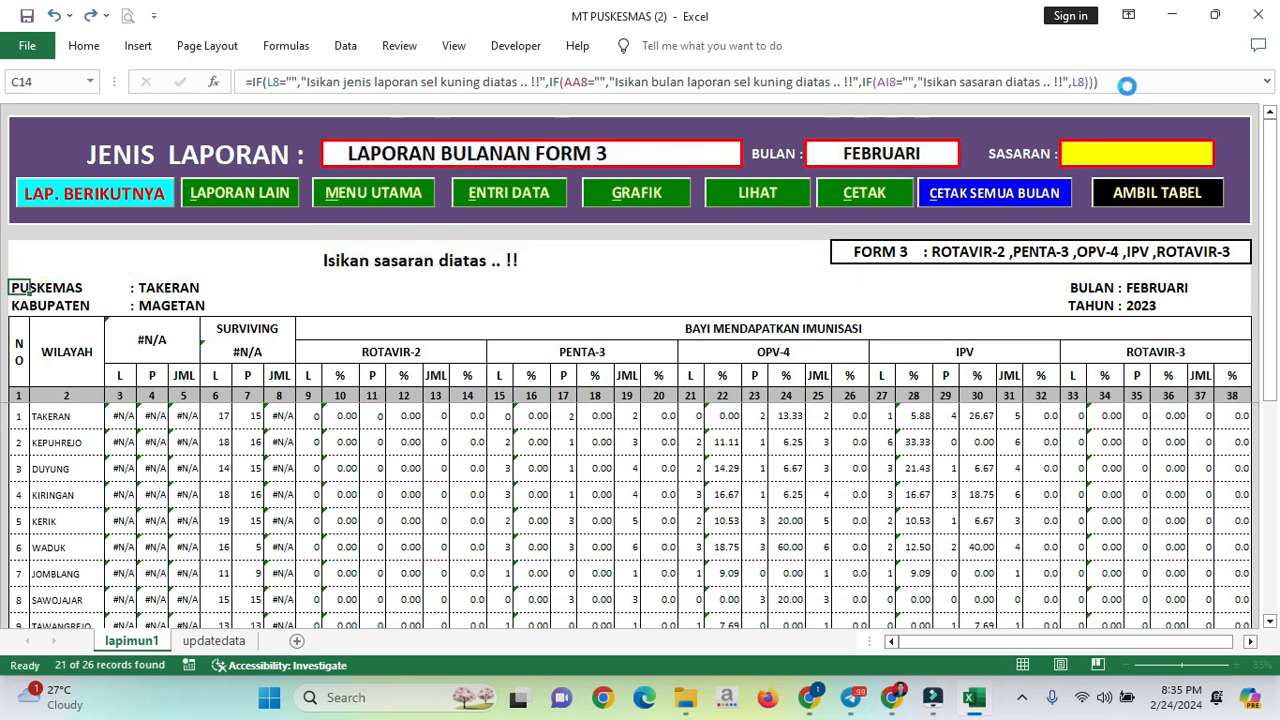
{"action": "left_click", "coordinate": [578, 256]}
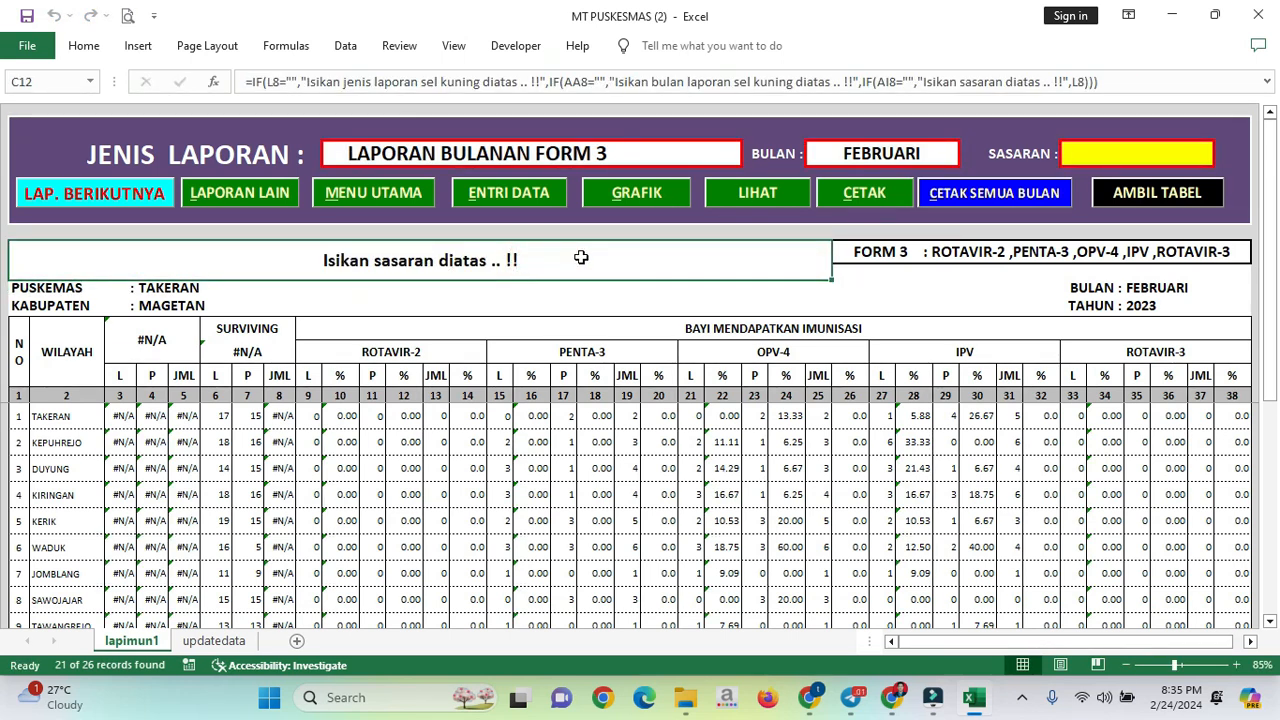
Choose SASARAN RIIL in the SASARAN drop-down and check the result in title cell C12
{"action": "left_click", "coordinate": [1155, 163]}
{"action": "left_click", "coordinate": [1157, 182]}
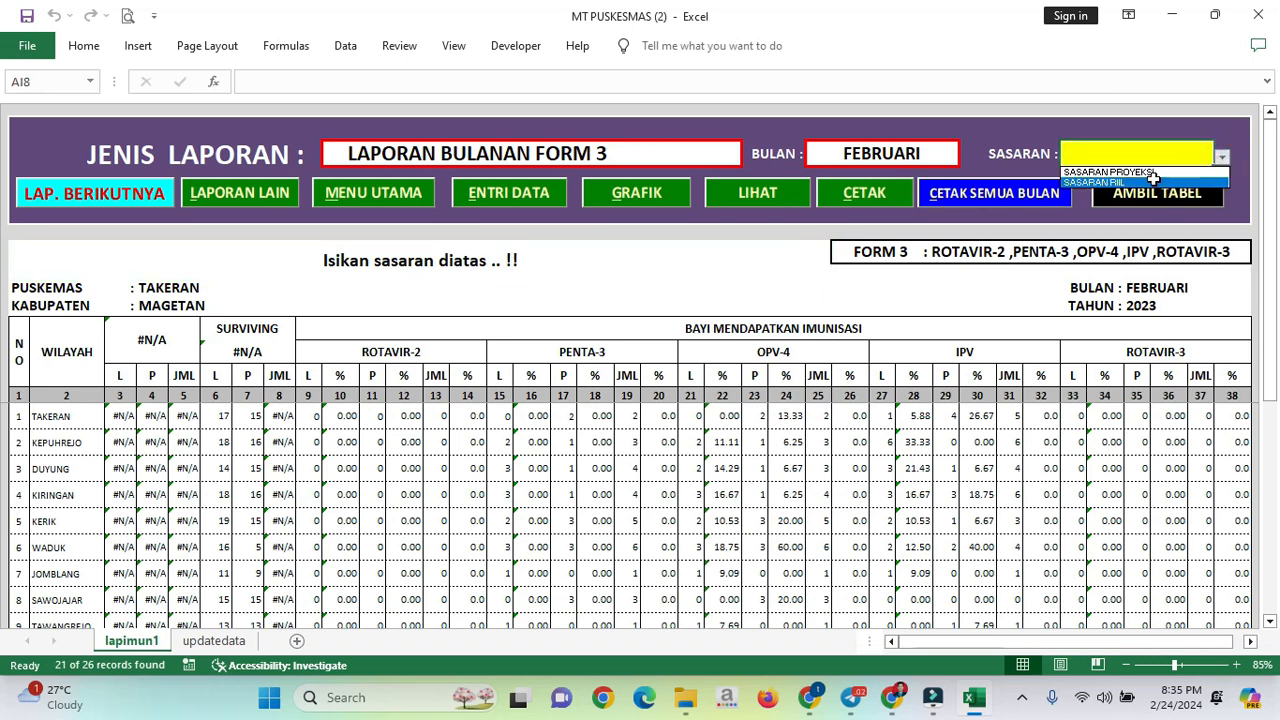
{"action": "left_click", "coordinate": [508, 262]}
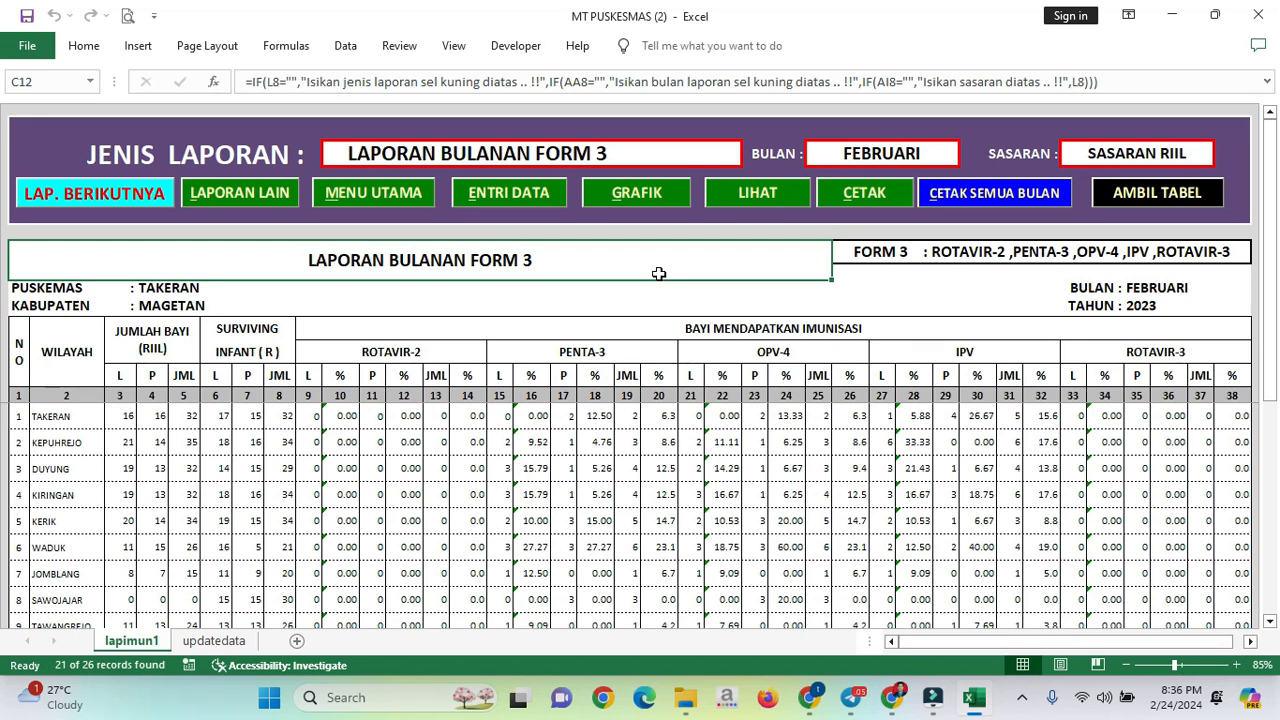
Clear the BULAN cell AA8 to test the title prompt with the three-level IF formula
{"action": "left_click", "coordinate": [884, 146]}
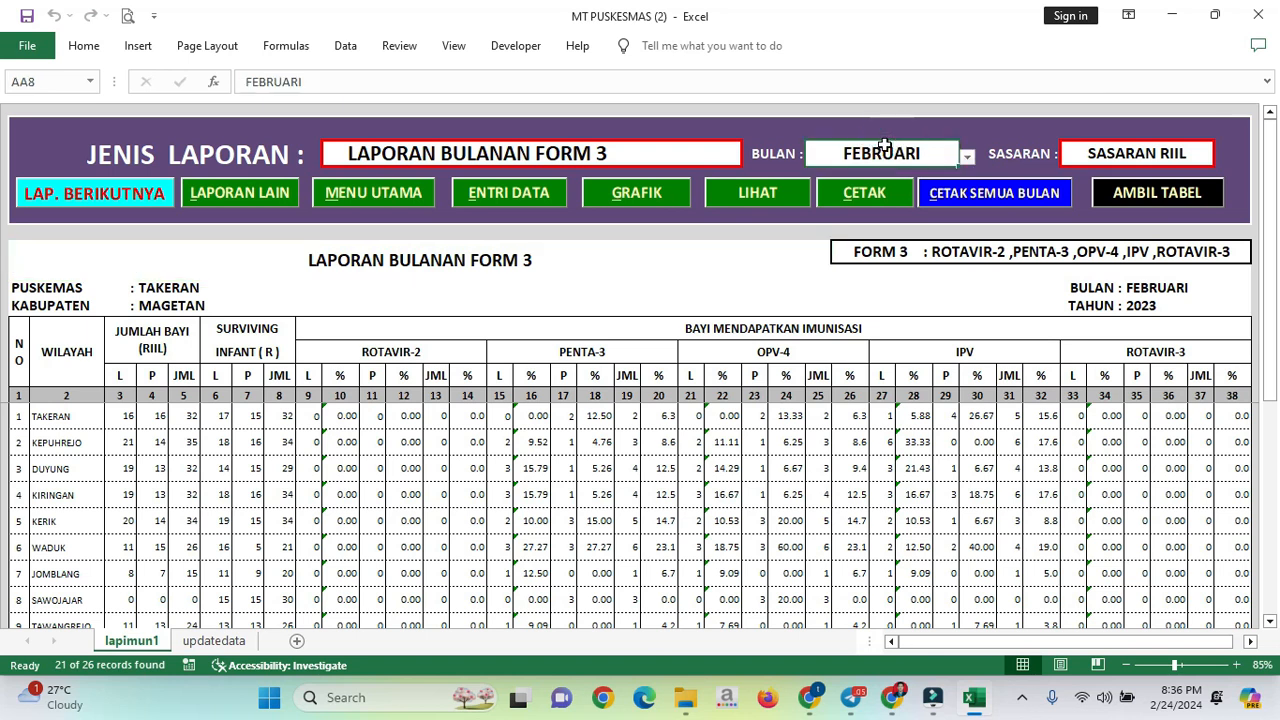
{"action": "key", "text": "Delete"}
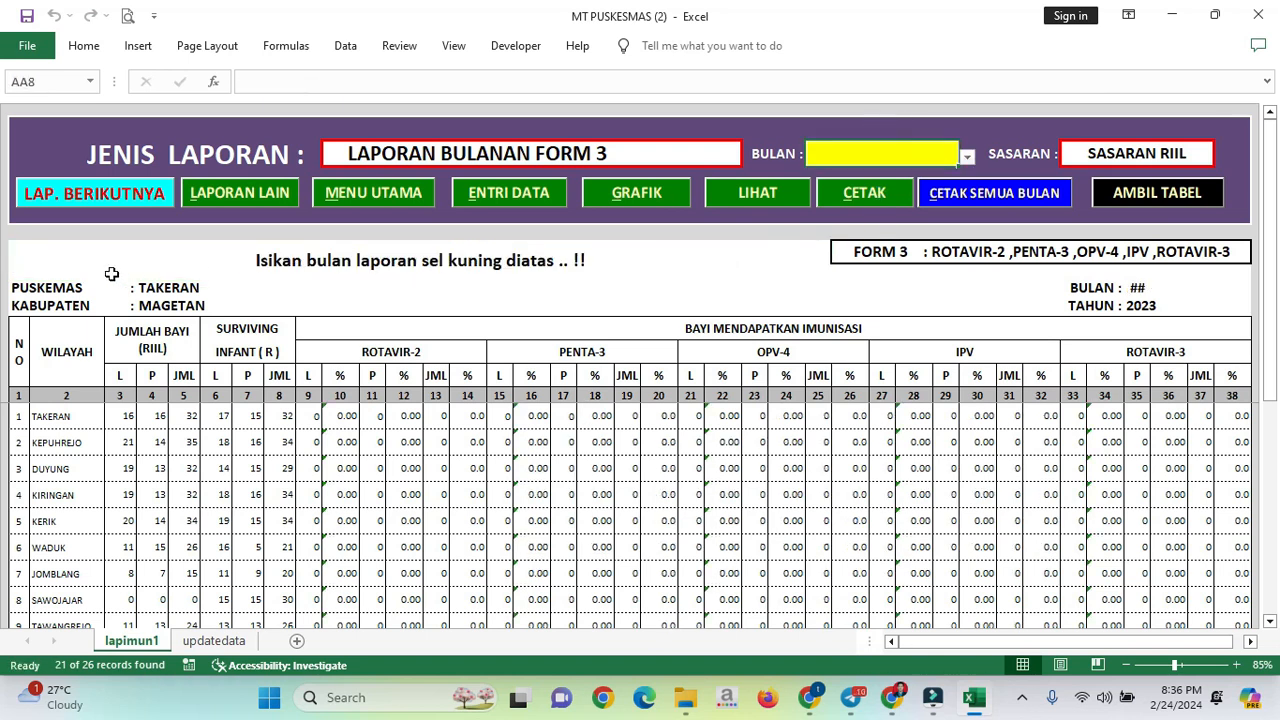
Select the whole report area from the PUSKESMAS row at C14 down through the signature block
{"action": "left_click", "coordinate": [44, 289]}
{"action": "left_click_drag", "start_coordinate": [18, 286], "coordinate": [1149, 328]}
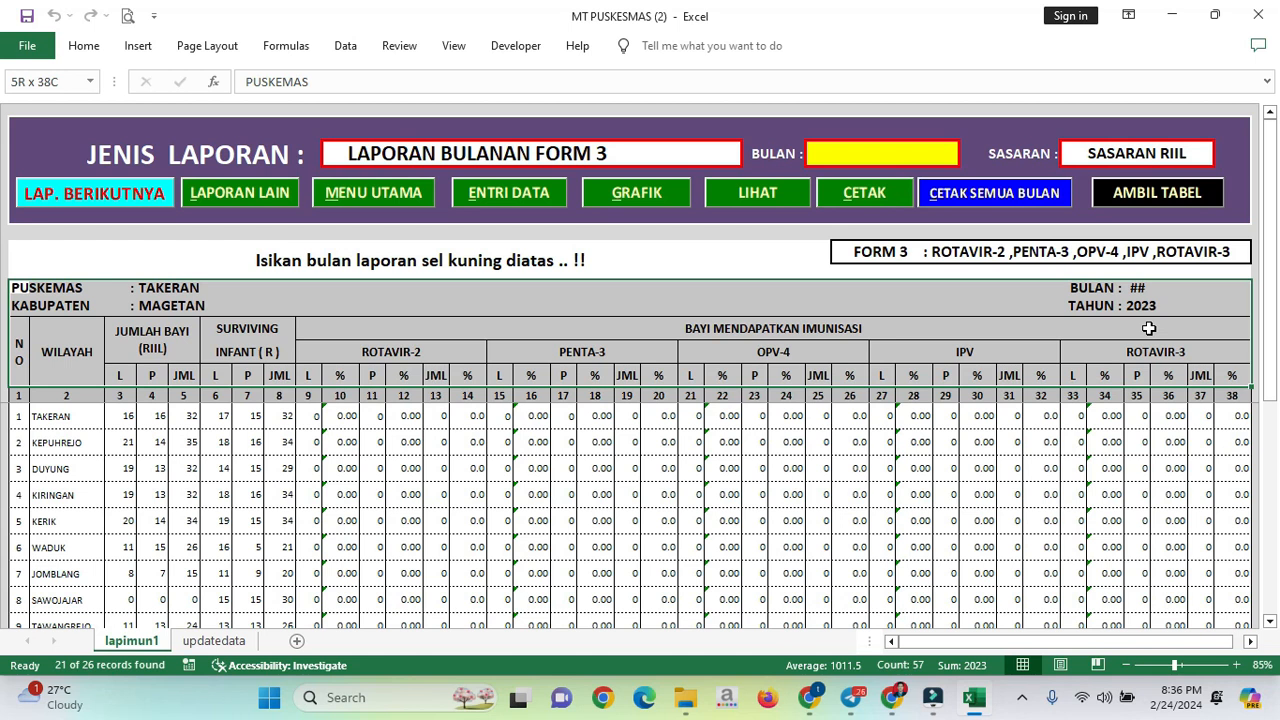
{"action": "left_click_drag", "start_coordinate": [1149, 328], "coordinate": [1152, 610]}
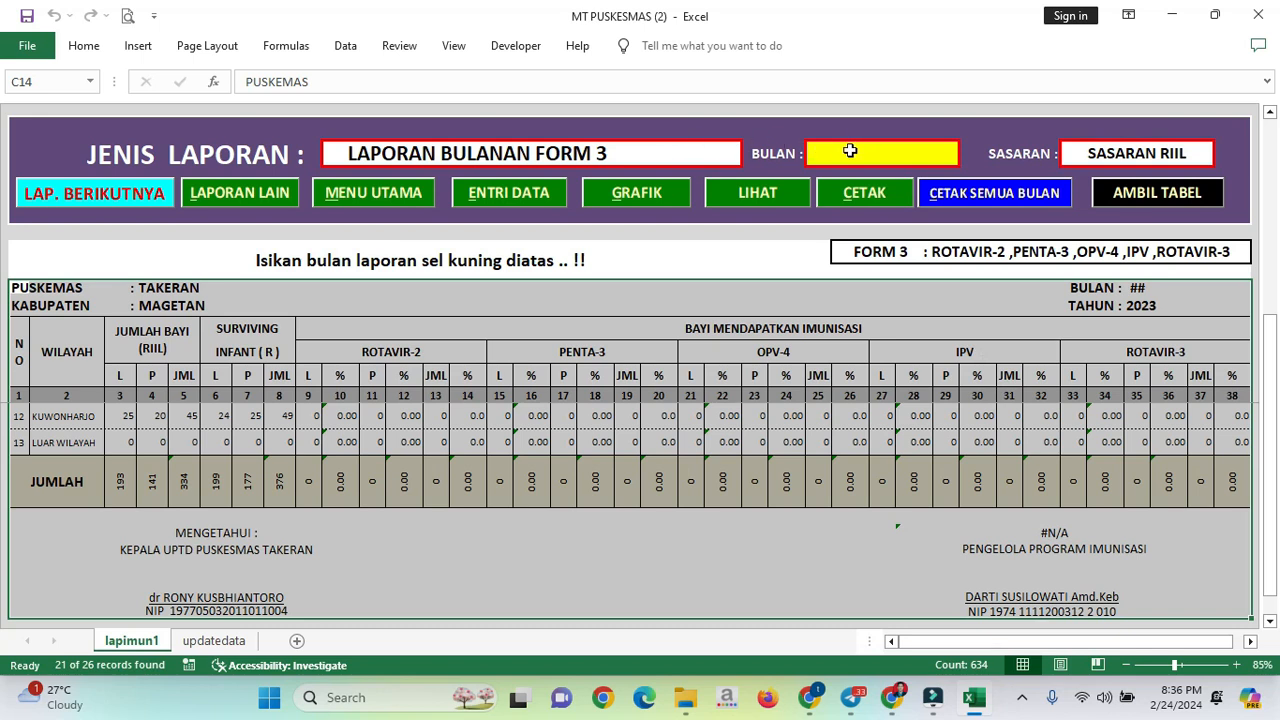
{"action": "scroll", "coordinate": [960, 354], "scroll_direction": "up", "scroll_amount": 4}
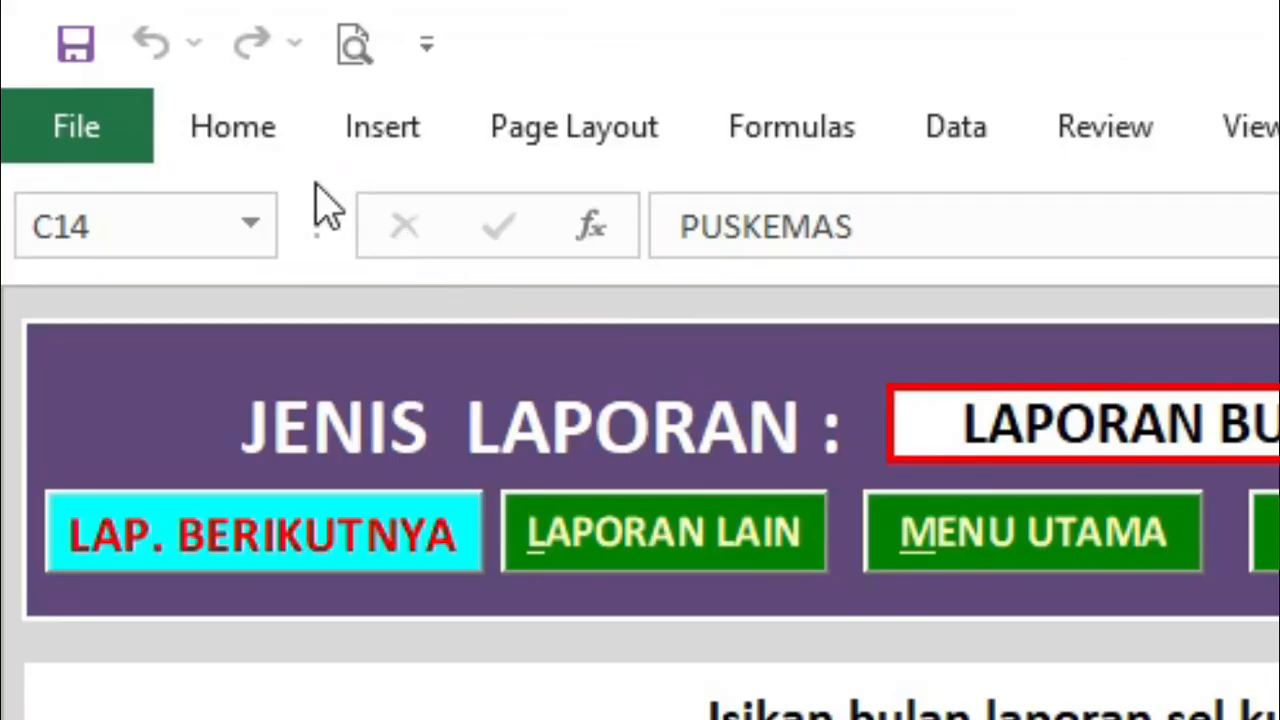
Start a new conditional formatting rule for the selection that uses a formula to determine which cells to format
{"action": "left_click", "coordinate": [238, 140]}
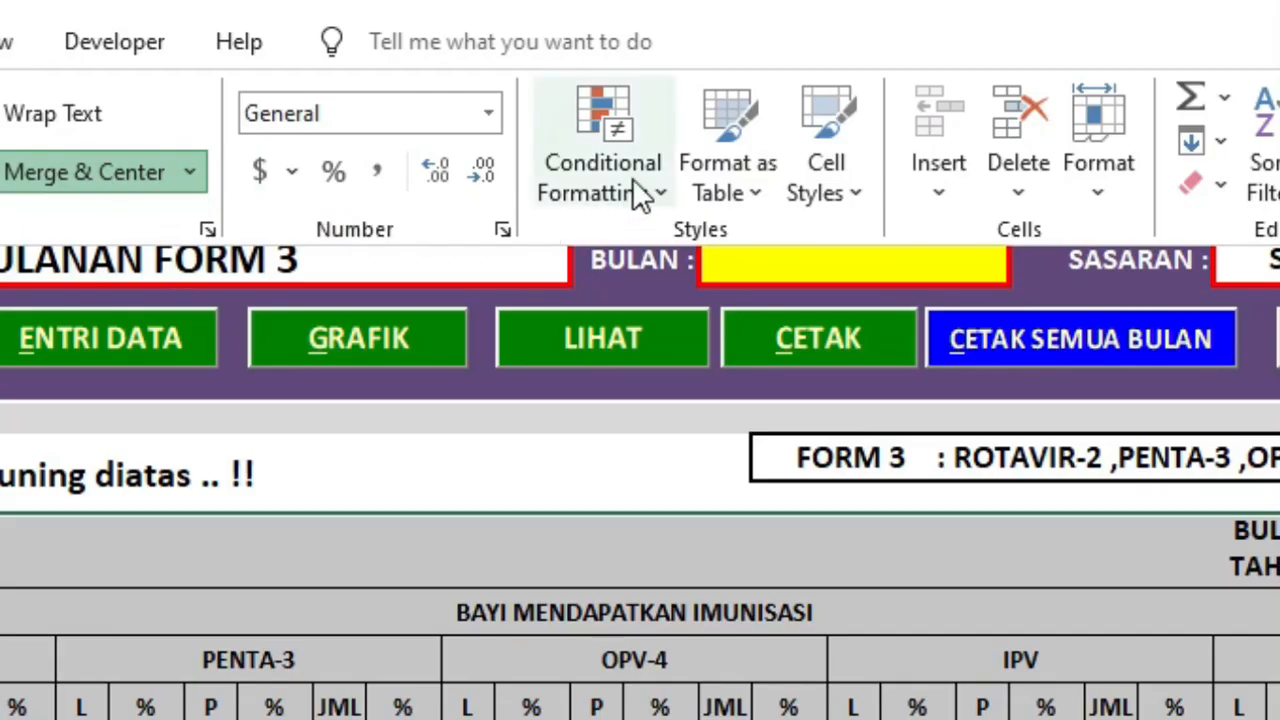
{"action": "left_click", "coordinate": [611, 131]}
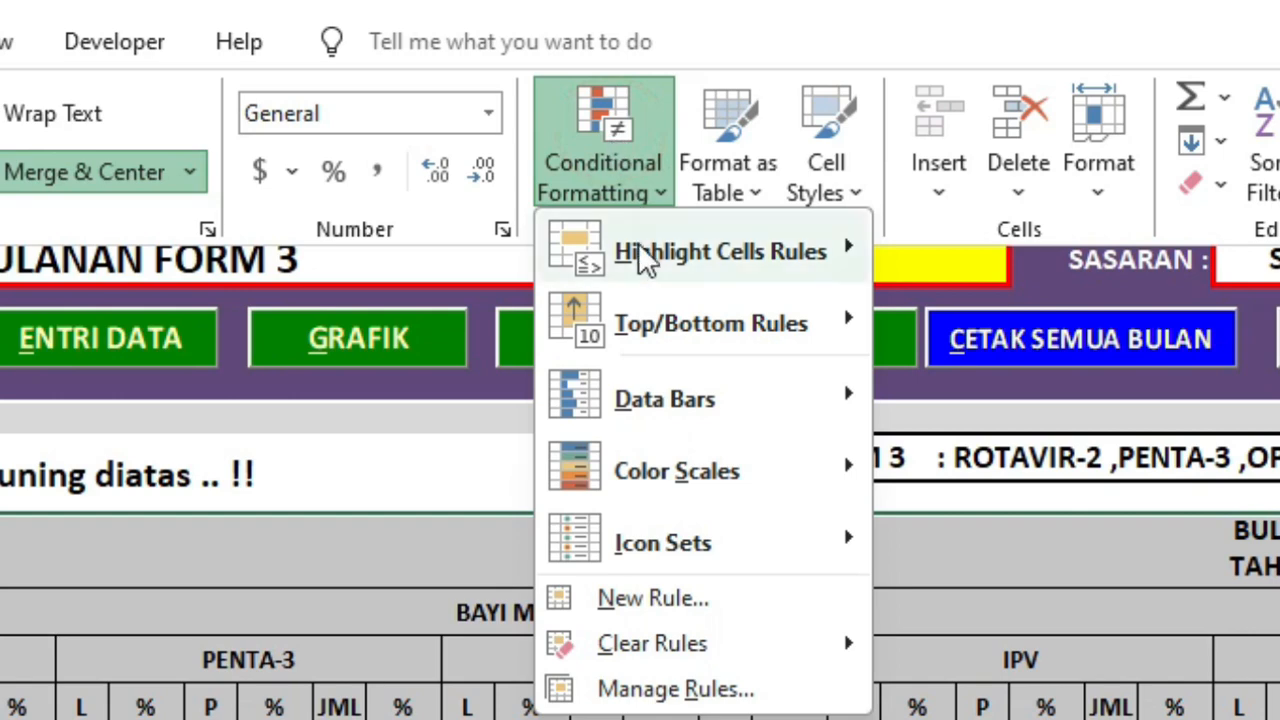
{"action": "left_click", "coordinate": [657, 600]}
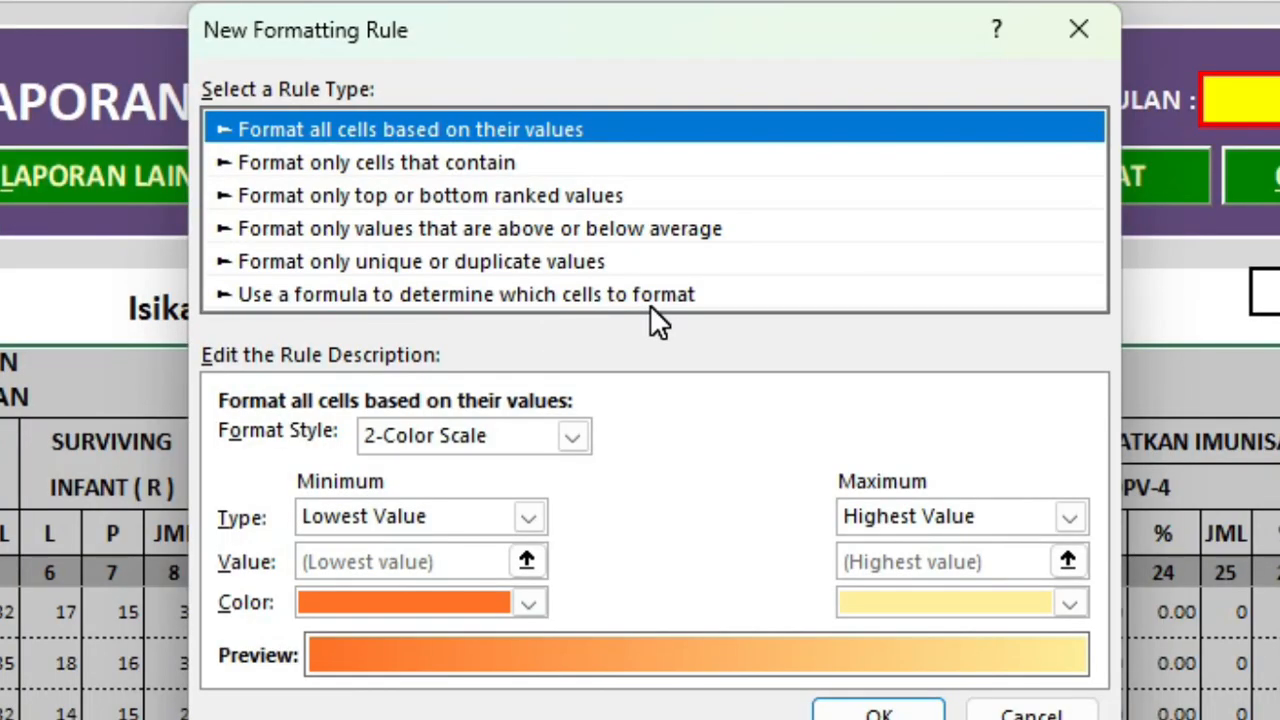
{"action": "left_click", "coordinate": [612, 294]}
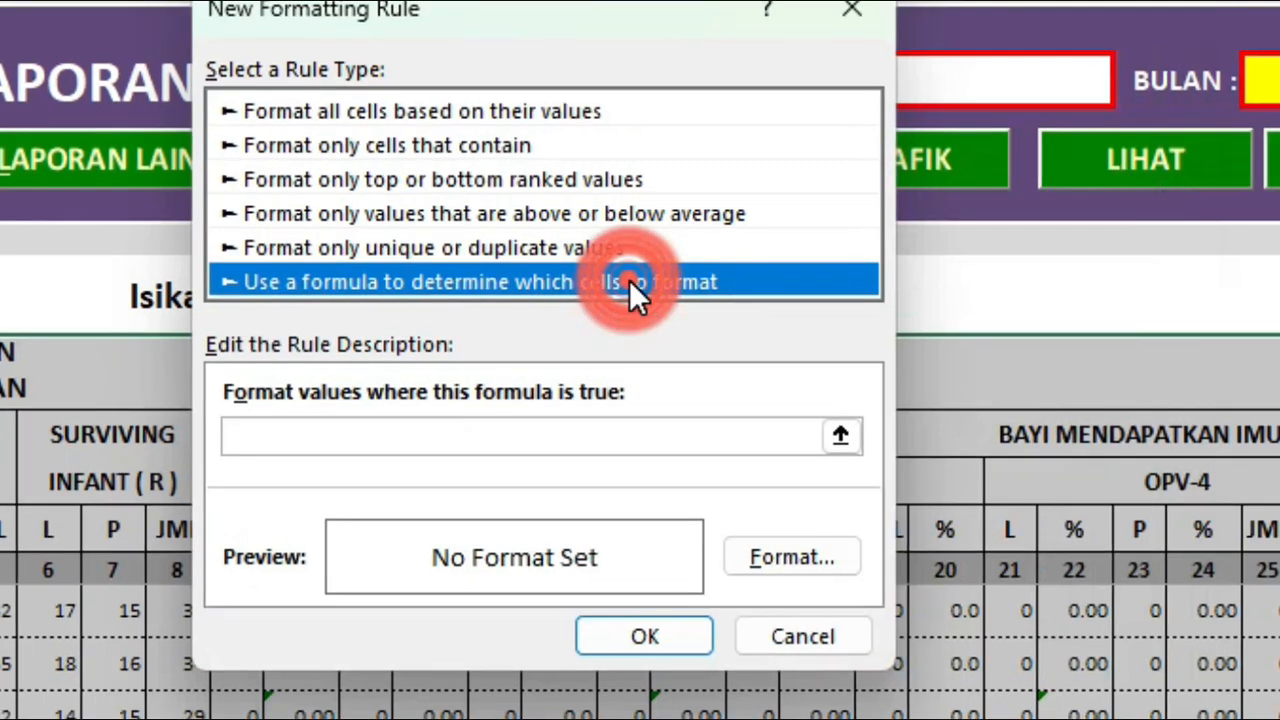
{"action": "left_click", "coordinate": [439, 432]}
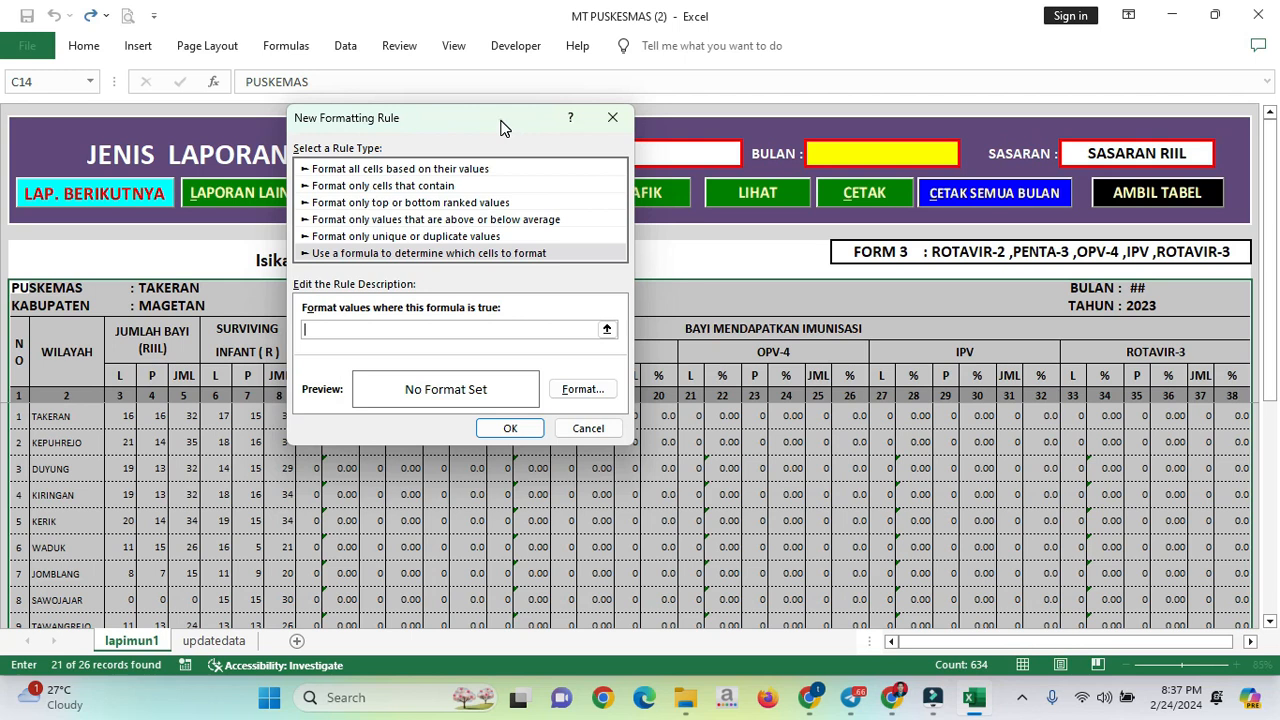
{"action": "left_click_drag", "start_coordinate": [503, 128], "coordinate": [538, 232]}
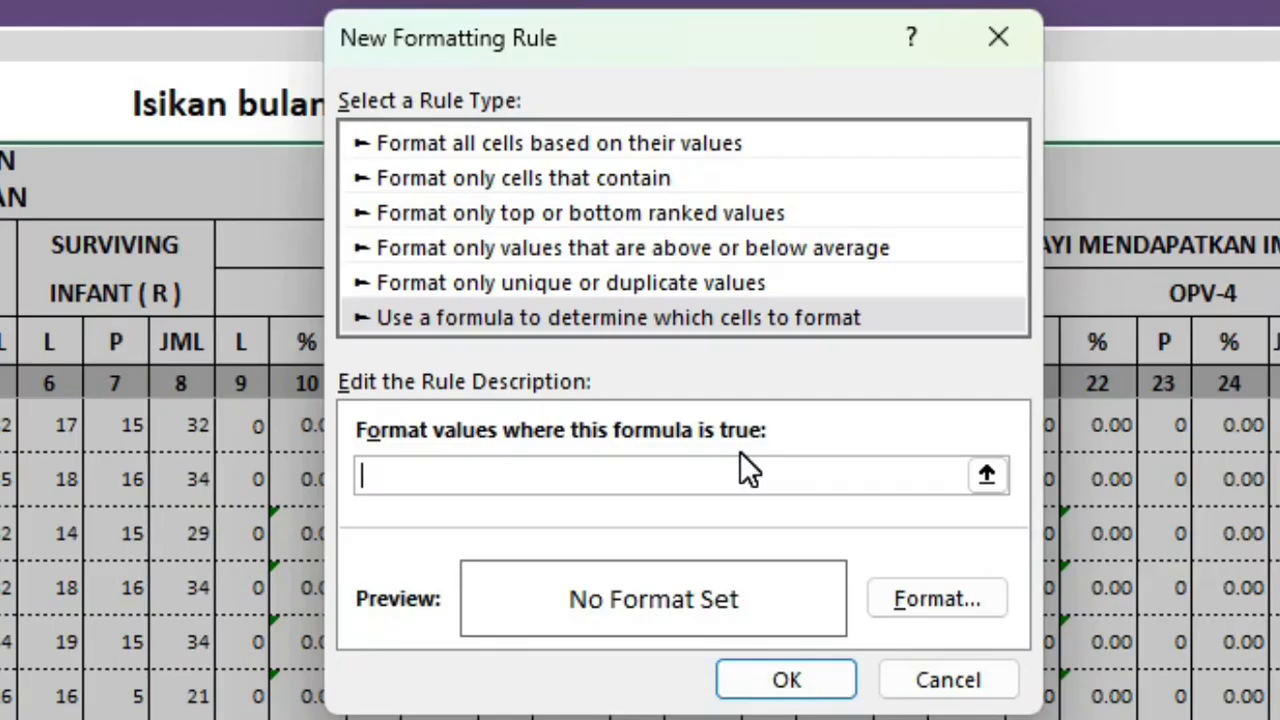
Begin the rule formula with =if(or( and empty-cell tests for the JENIS LAPORAN cell $L$8 and the BULAN cell $AA$8
{"action": "type", "text": "=if(or"}
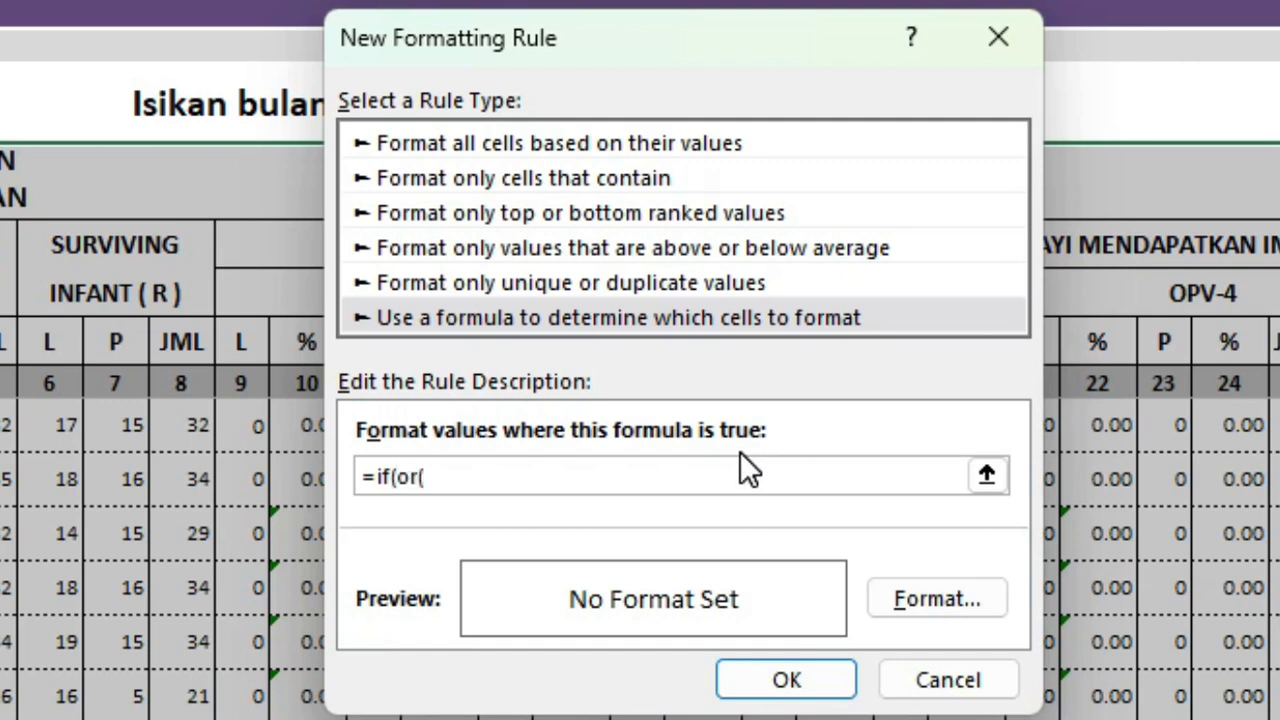
{"action": "type", "text": "("}
{"action": "left_click", "coordinate": [535, 155]}
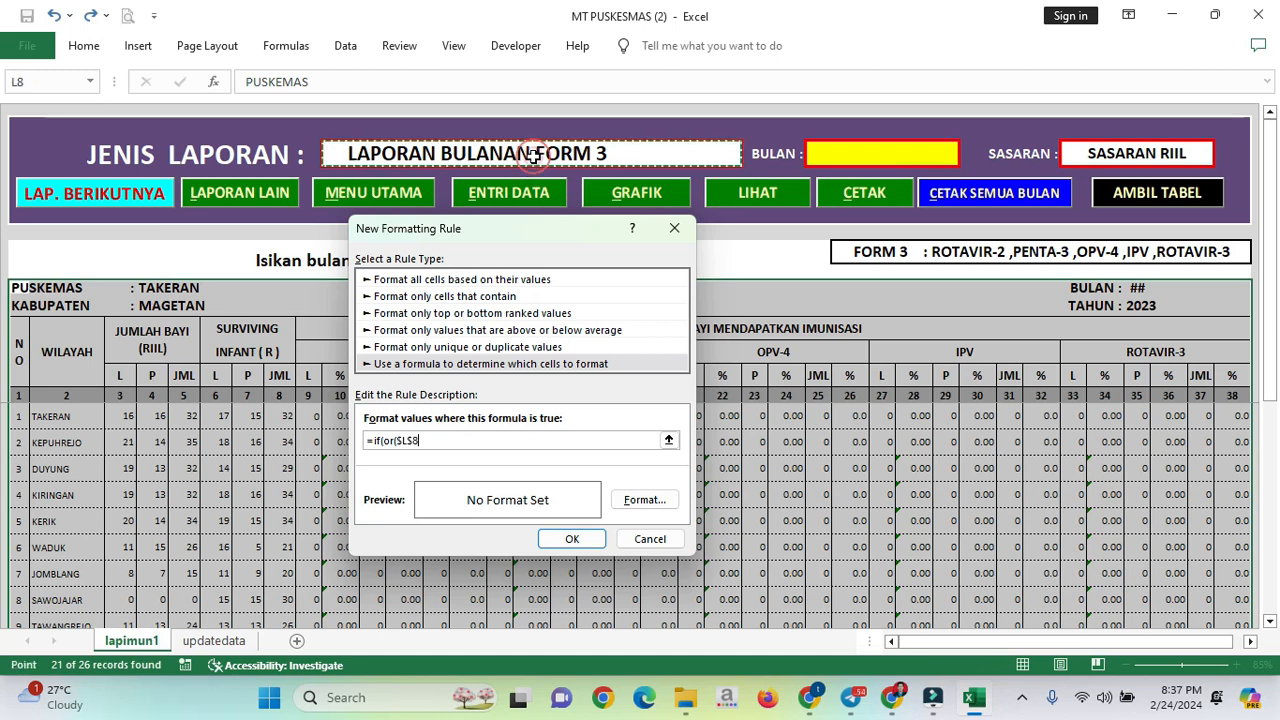
{"action": "type", "text": "='"}
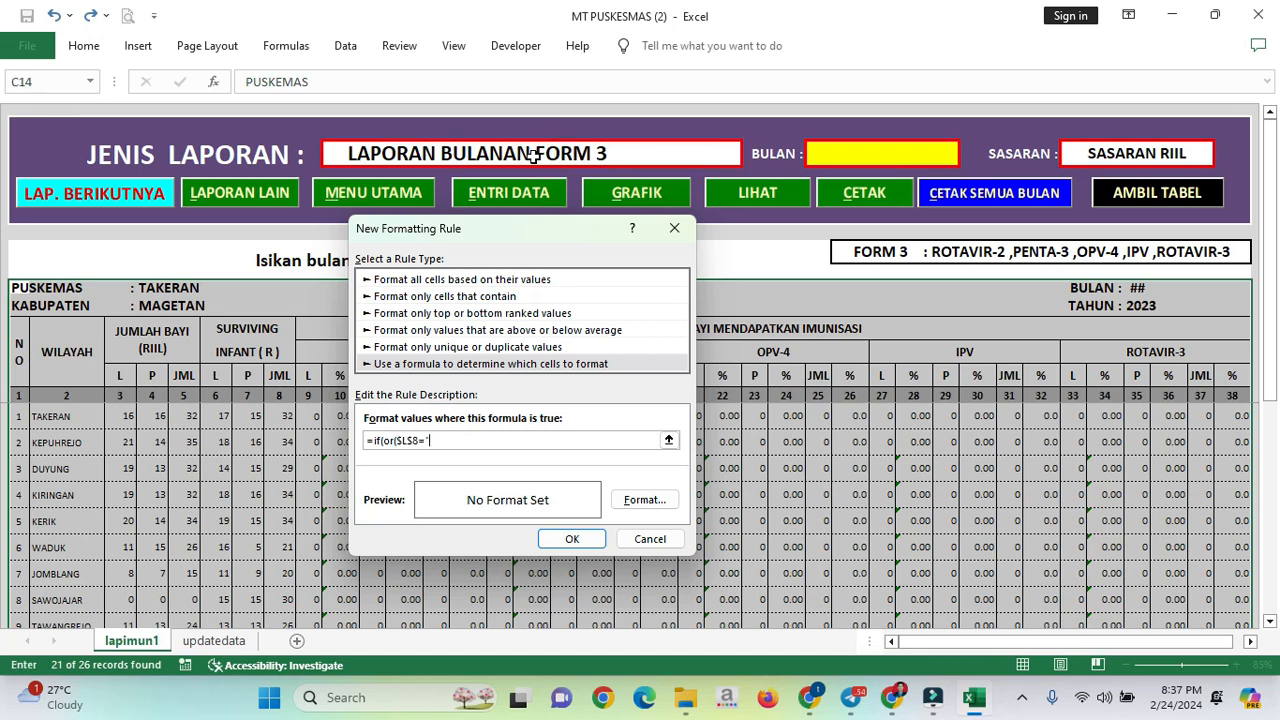
{"action": "type", "text": "\";+"}
{"action": "left_click", "coordinate": [877, 145]}
{"action": "type", "text": "=\"\";"}
Remove the stray plus sign, correct the separators to commas, and complete the rule formula as =if(or($L$8="",$AA$8="",$AI$8=""),1,0)
{"action": "left_click", "coordinate": [438, 440]}
{"action": "key", "text": "Delete"}
{"action": "type", "text": ";"}
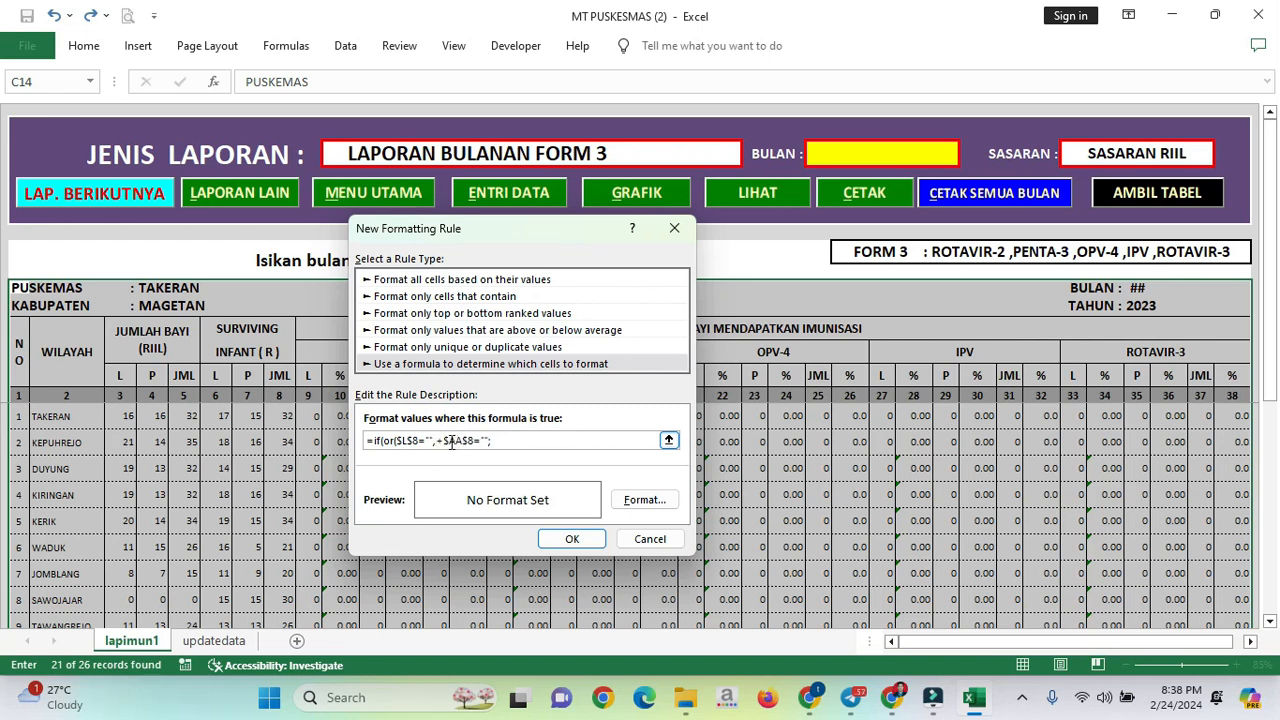
{"action": "key", "text": "Delete"}
{"action": "key", "text": "BackSpace"}
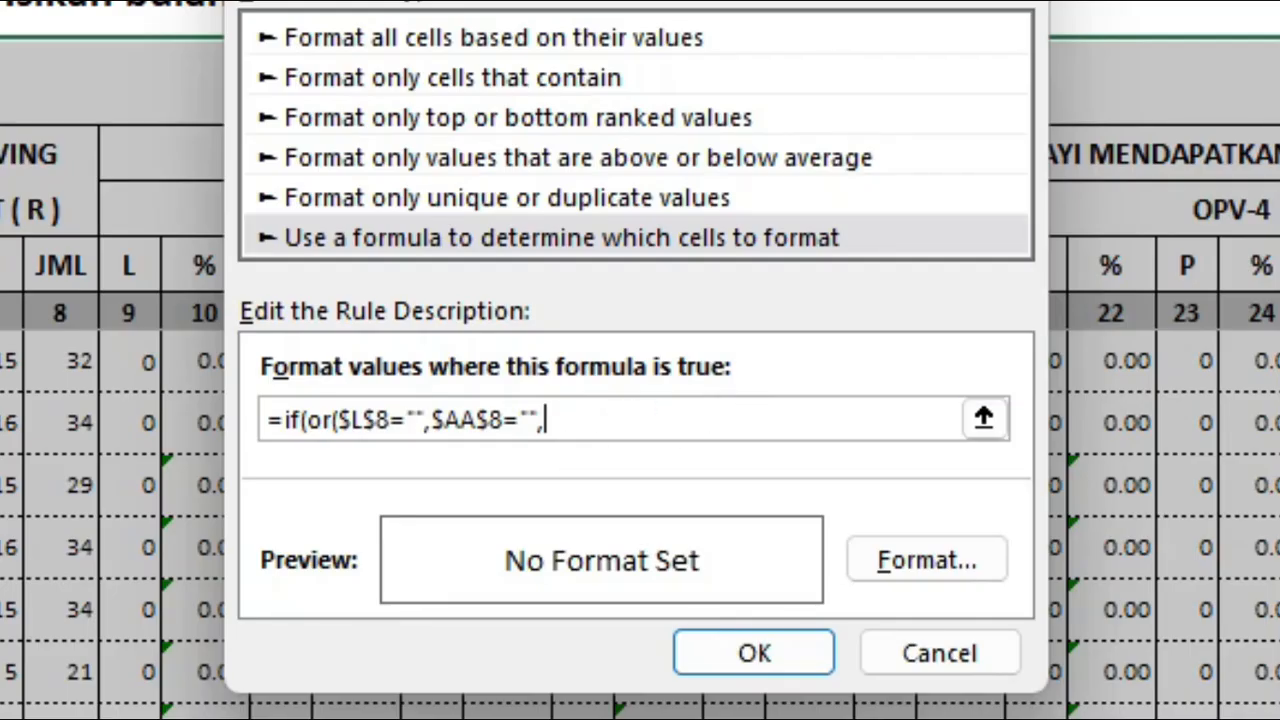
{"action": "type", "text": "$AI$8=\"\""}
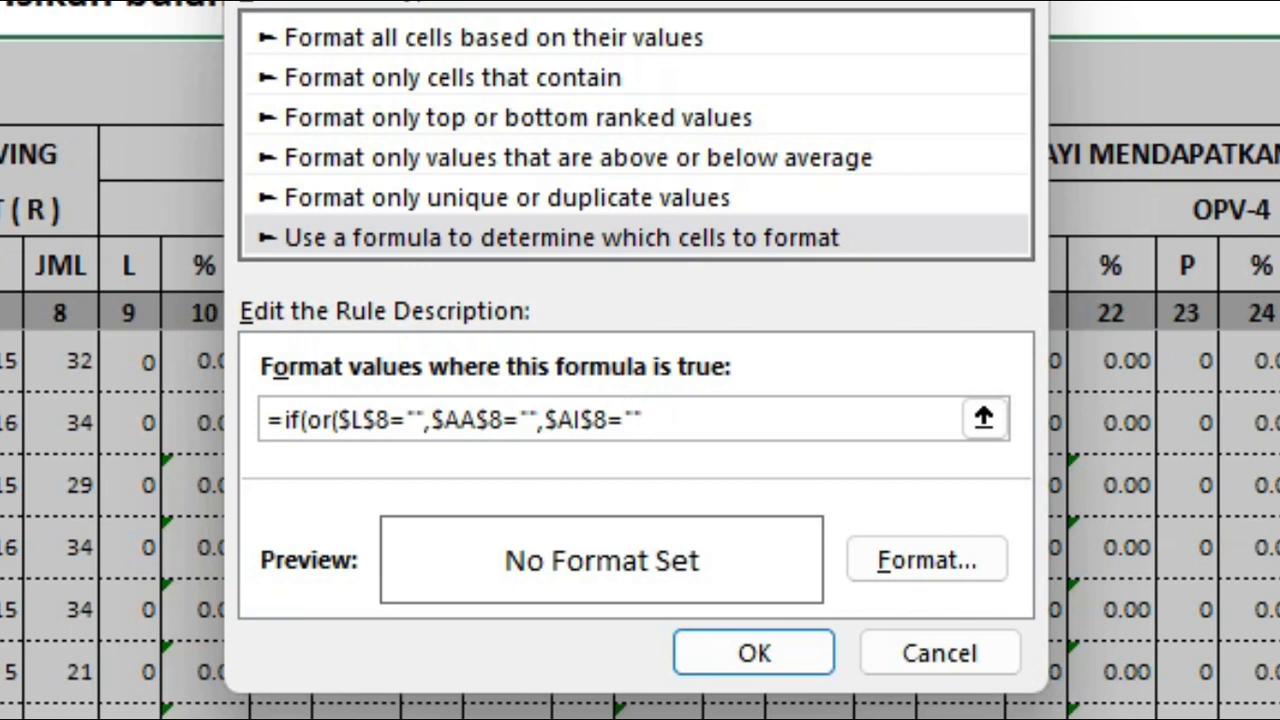
{"action": "type", "text": "),1,0"}
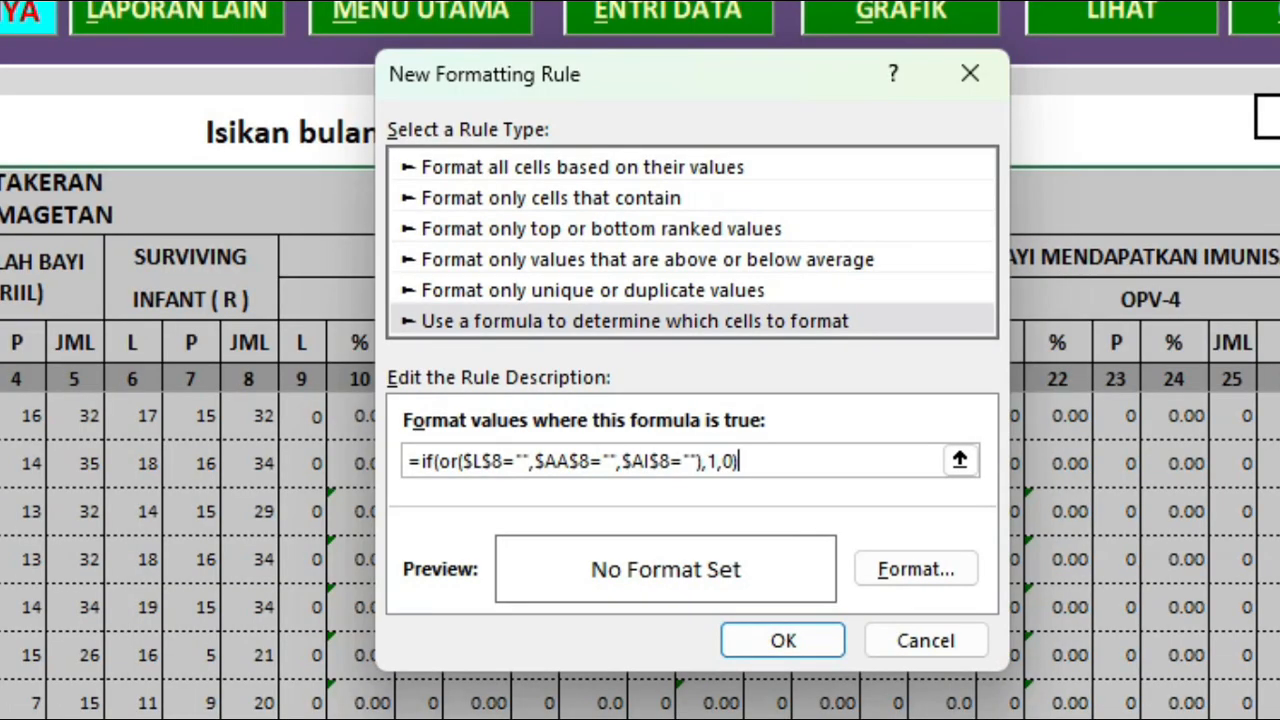
Set the rule's format to no borders and no background colour
{"action": "left_click", "coordinate": [920, 580]}
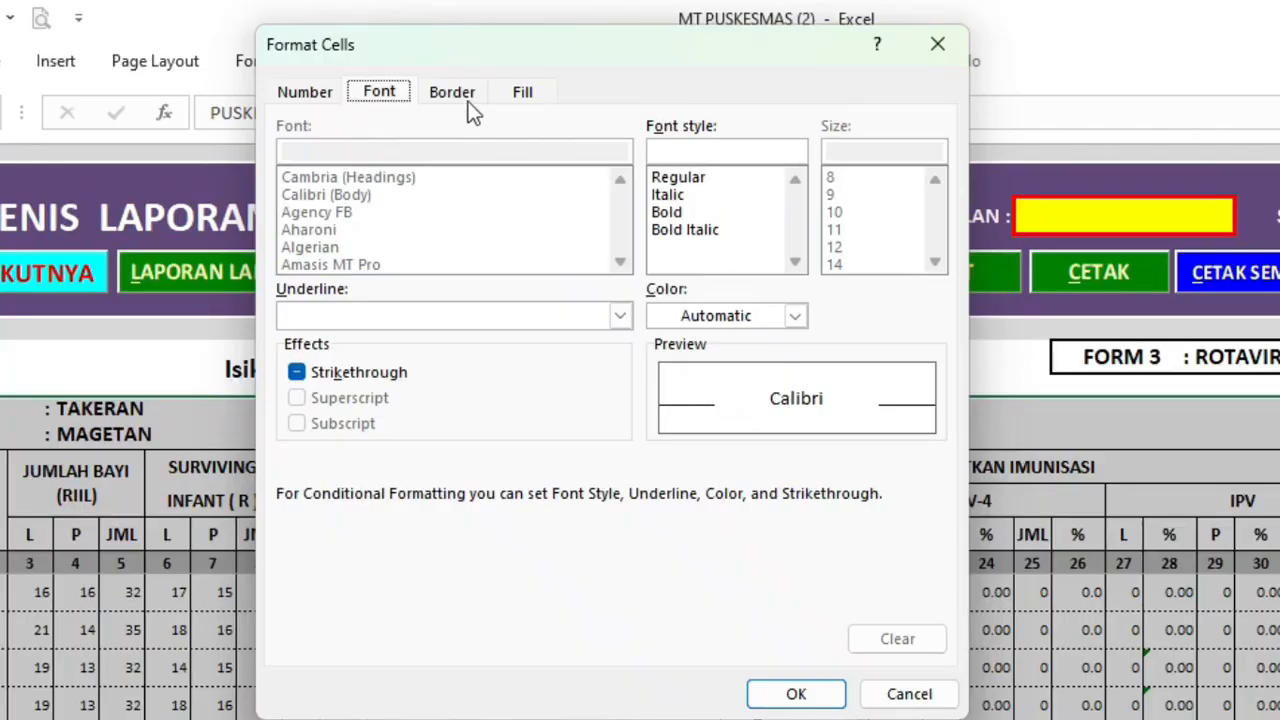
{"action": "left_click", "coordinate": [416, 68]}
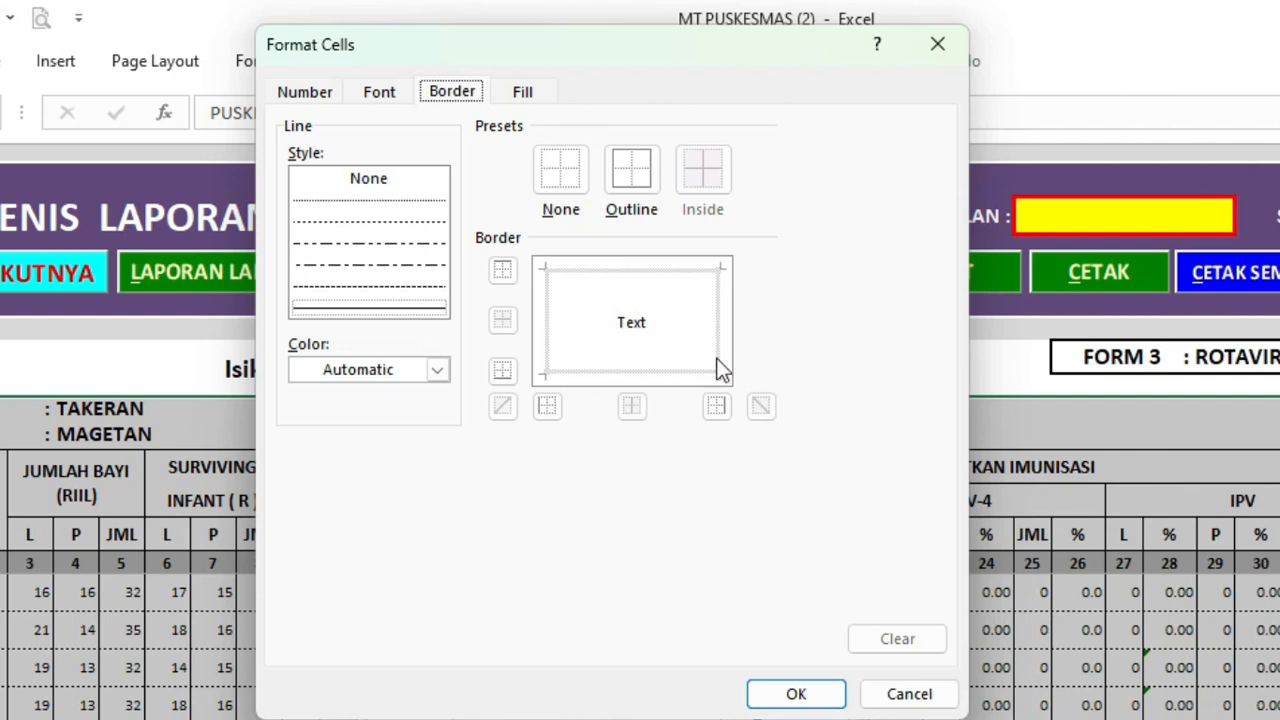
{"action": "left_click", "coordinate": [560, 177]}
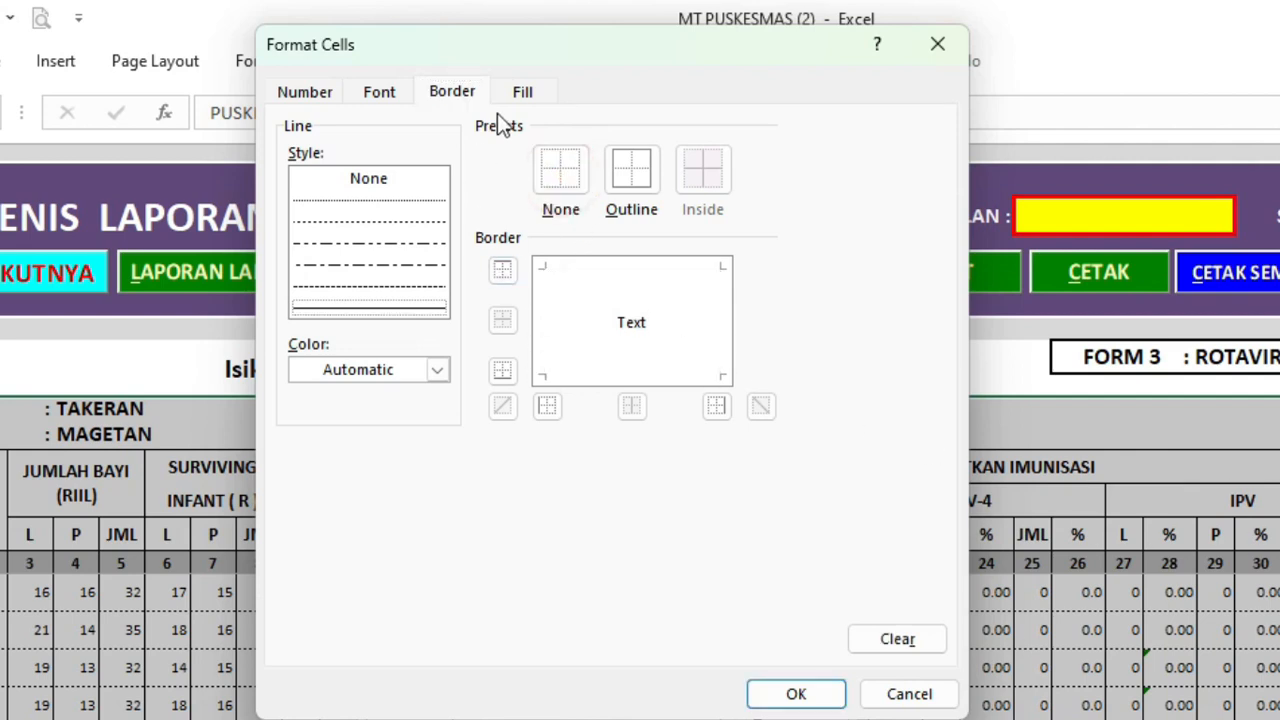
{"action": "left_click", "coordinate": [523, 91]}
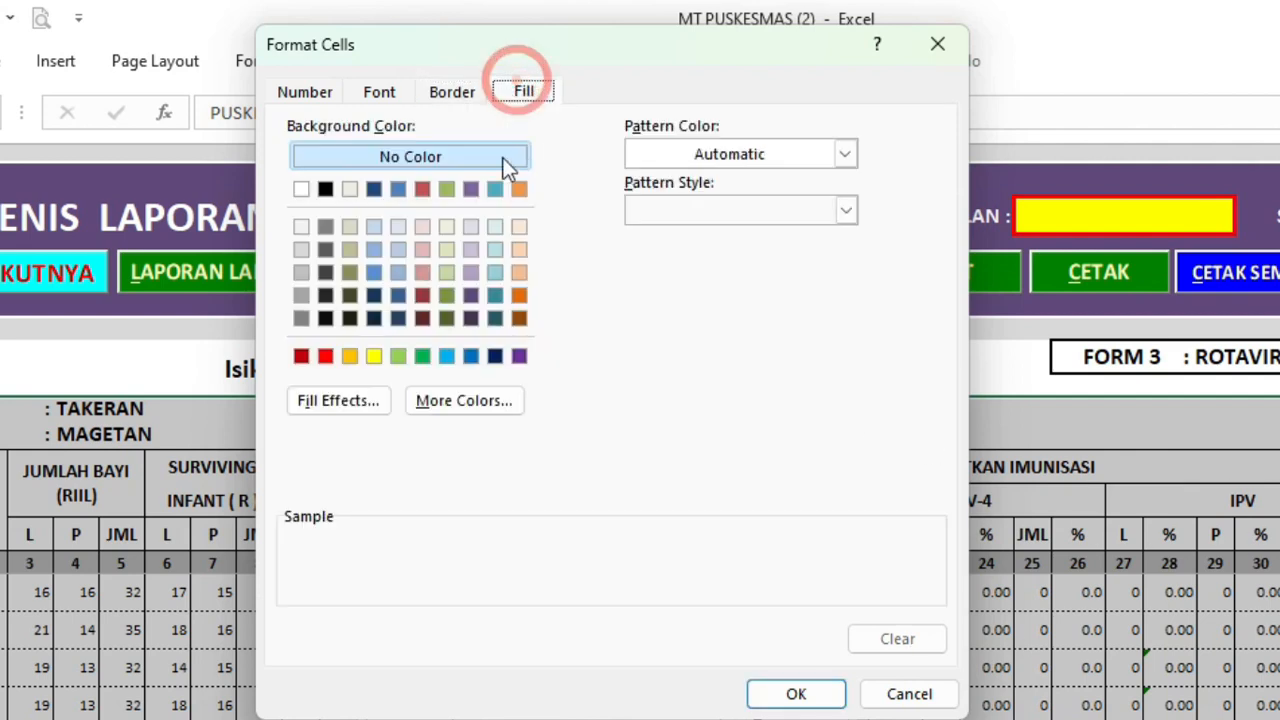
{"action": "left_click", "coordinate": [301, 190]}
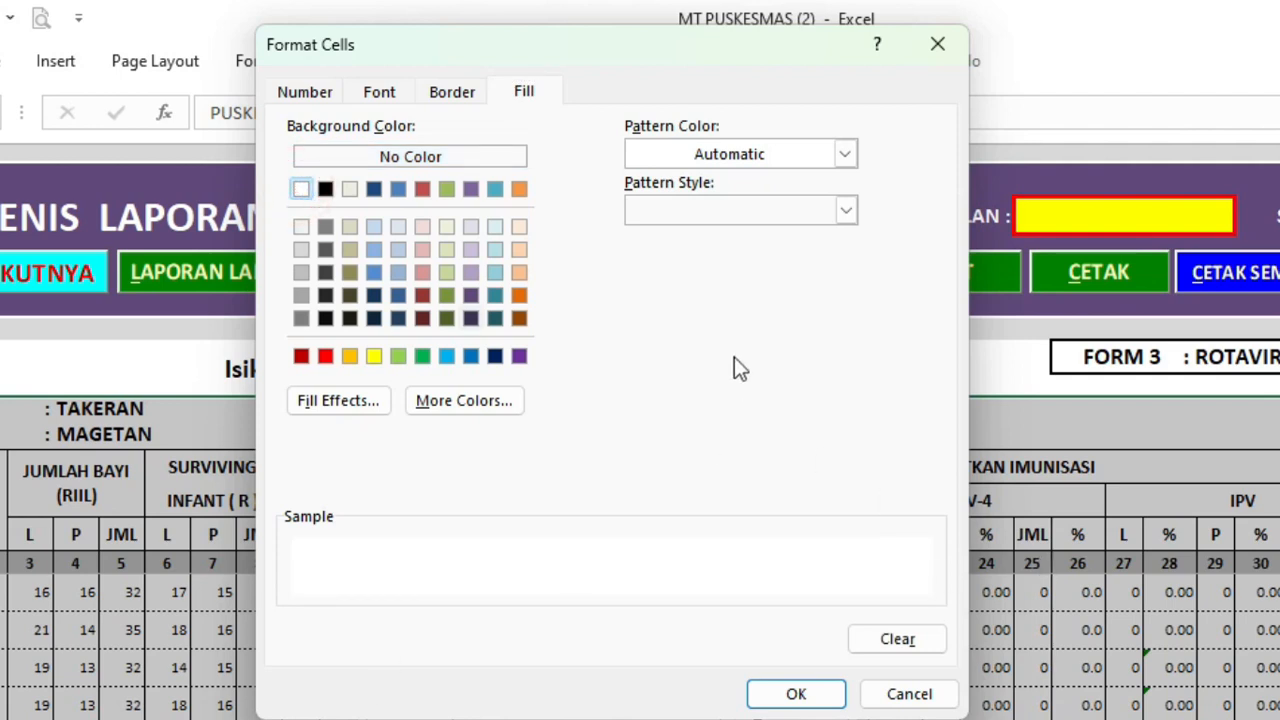
{"action": "left_click", "coordinate": [423, 157]}
Set the rule's font colour to white and apply the conditional formatting rule to the report area
{"action": "left_click", "coordinate": [360, 95]}
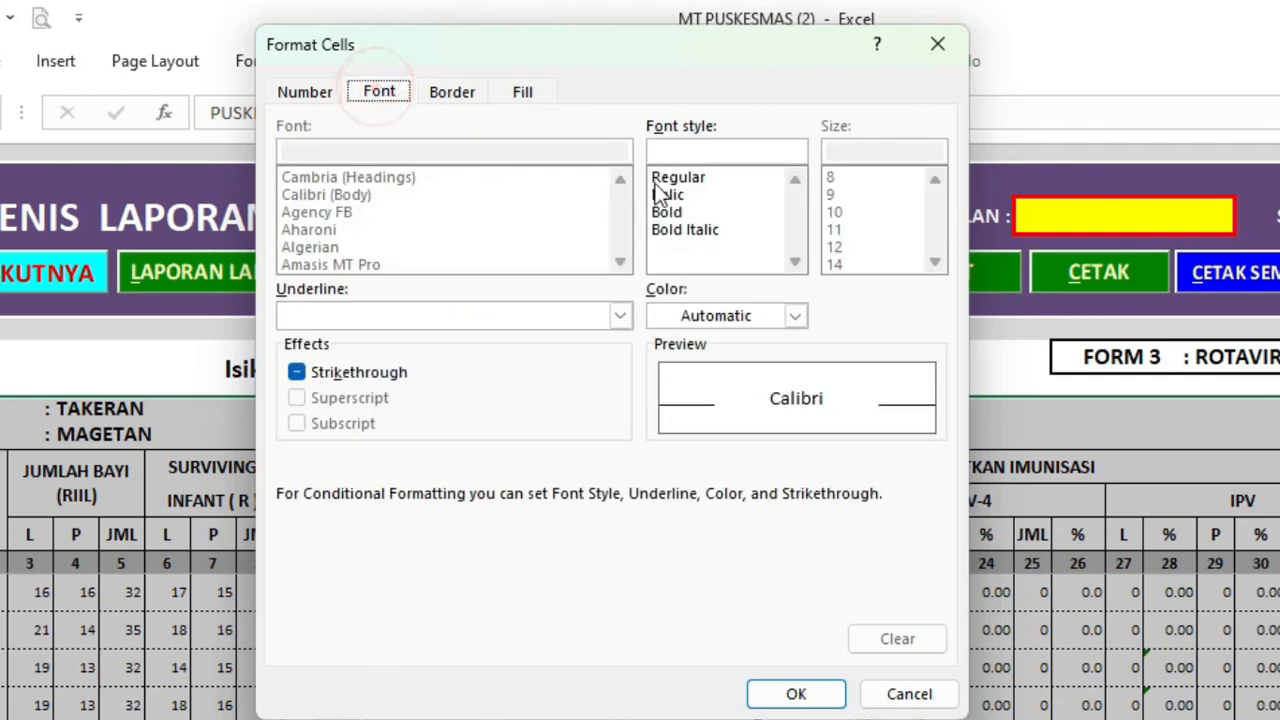
{"action": "left_click", "coordinate": [795, 315]}
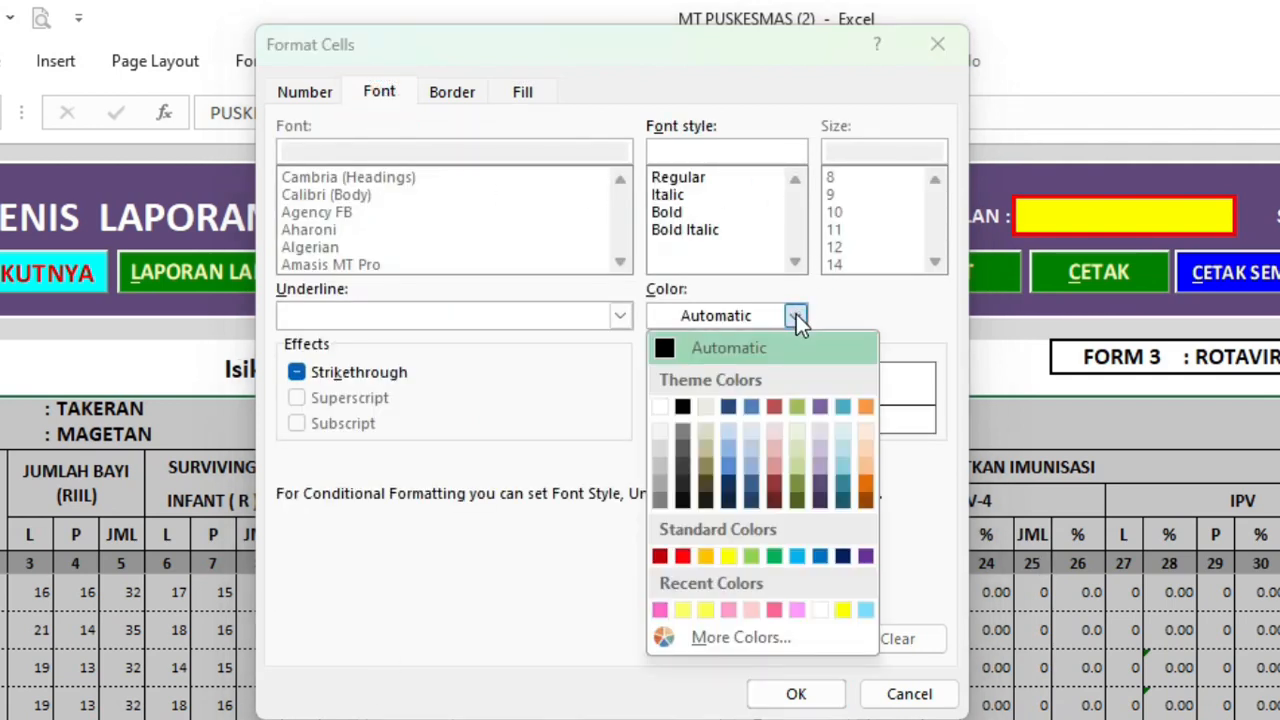
{"action": "left_click", "coordinate": [662, 409]}
{"action": "left_click", "coordinate": [796, 693]}
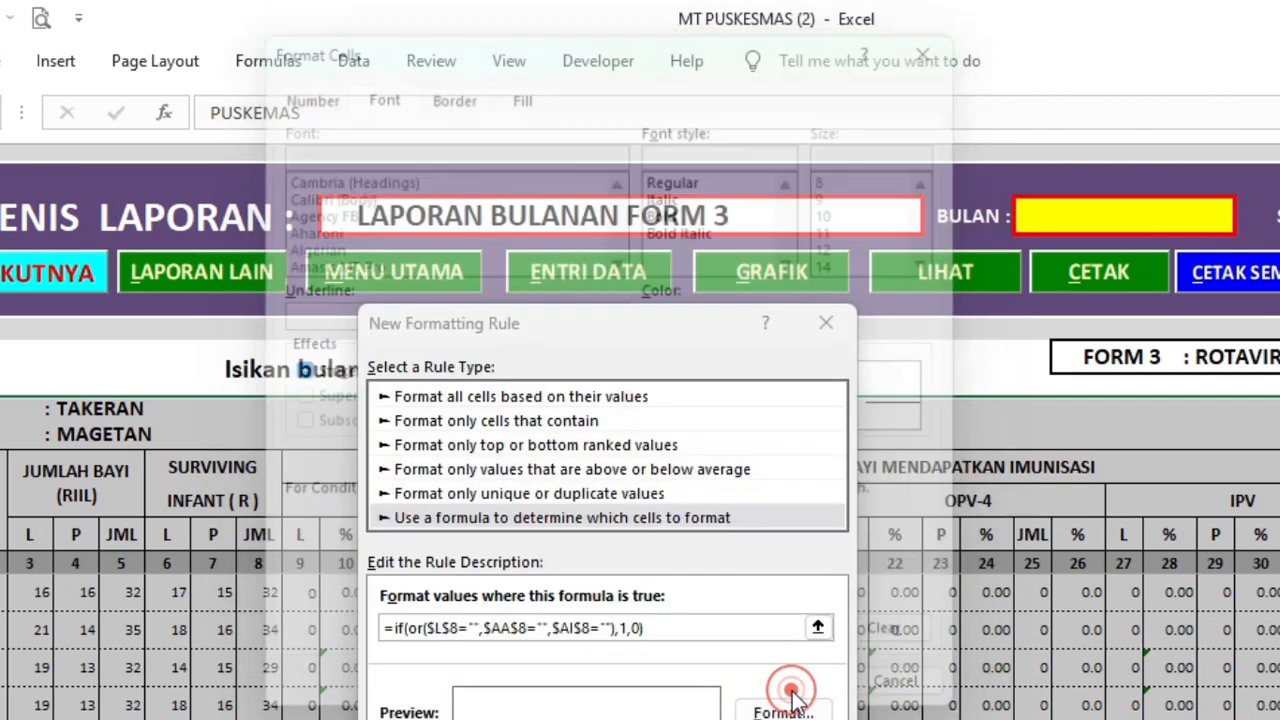
{"action": "left_click", "coordinate": [712, 719]}
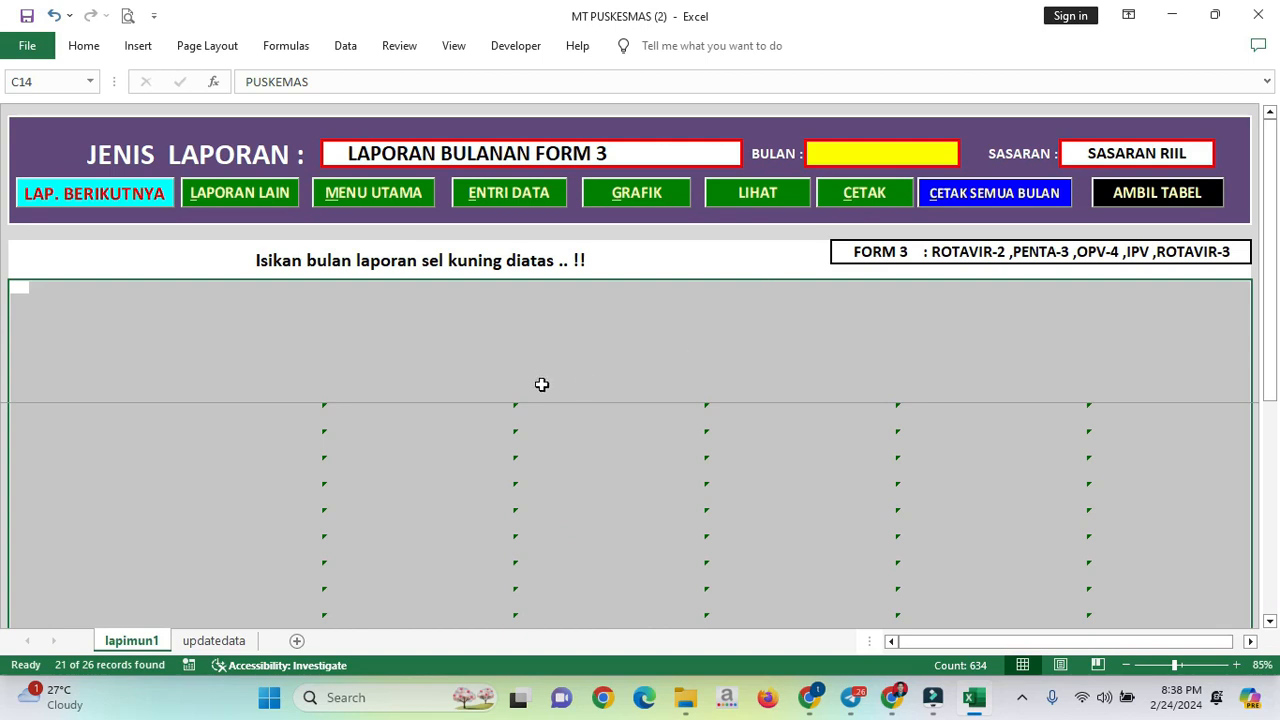
Deselect the report area and choose FEBRUARI as the BULAN to test the conditional formatting
{"action": "left_click", "coordinate": [552, 410]}
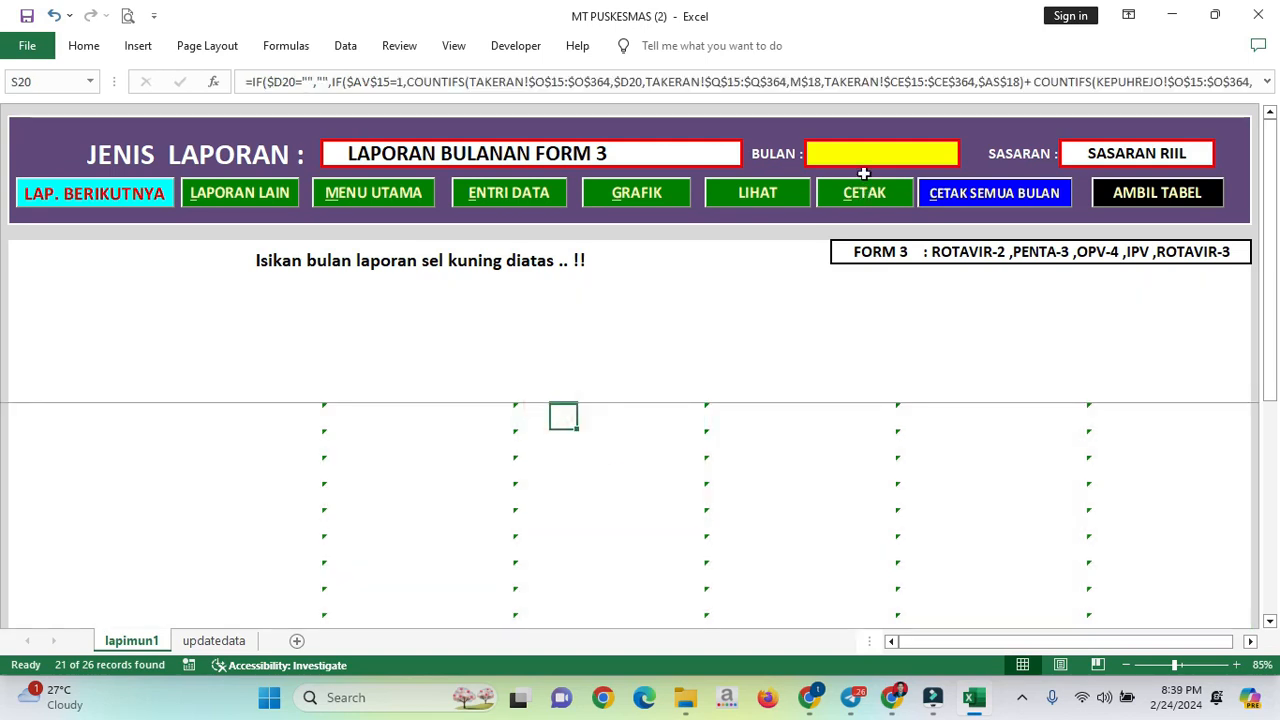
{"action": "left_click", "coordinate": [866, 158]}
{"action": "left_click", "coordinate": [966, 158]}
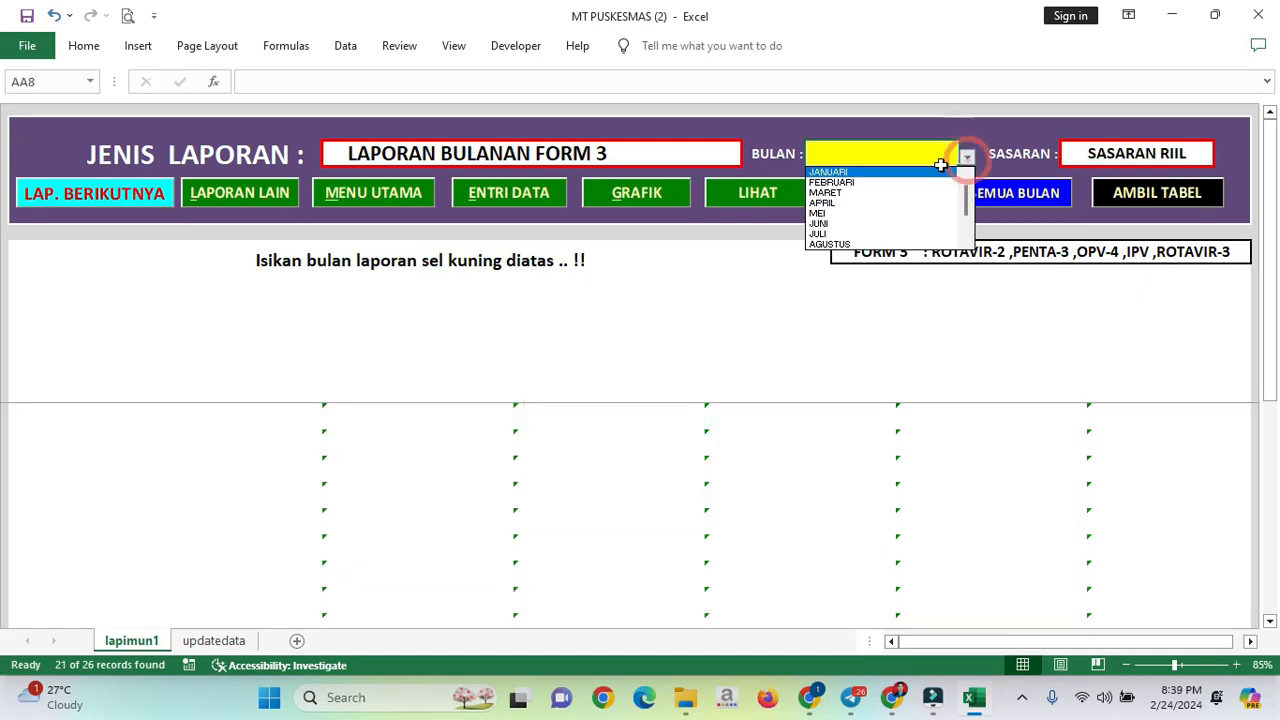
{"action": "left_click", "coordinate": [914, 181]}
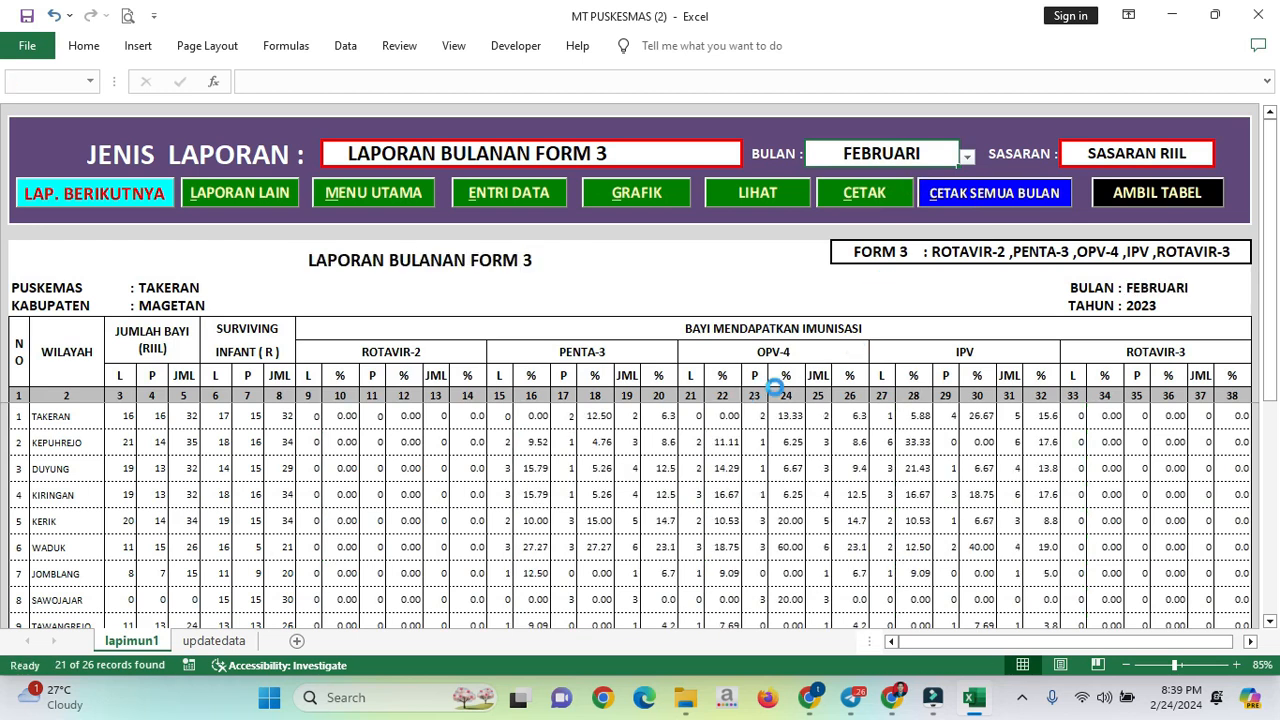
Clear the SASARAN cell AI8 to test the conditional formatting and the title prompt
{"action": "left_click", "coordinate": [1156, 152]}
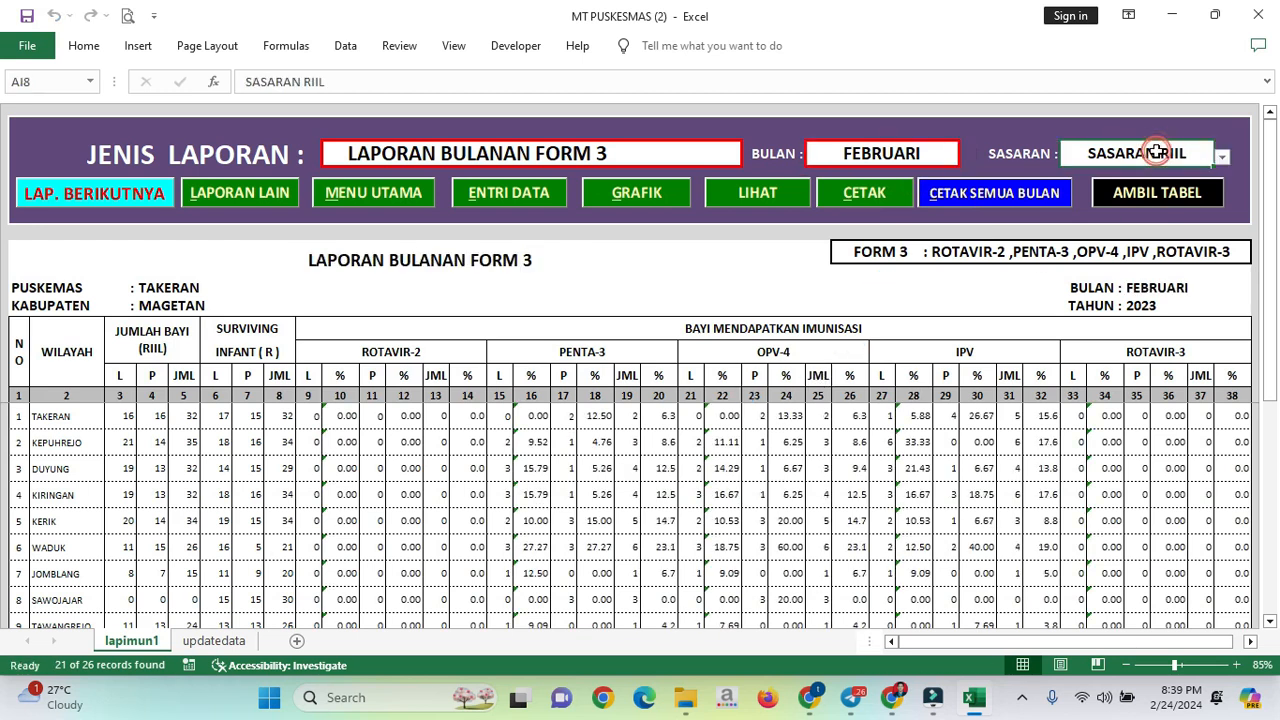
{"action": "key", "text": "BackSpace"}
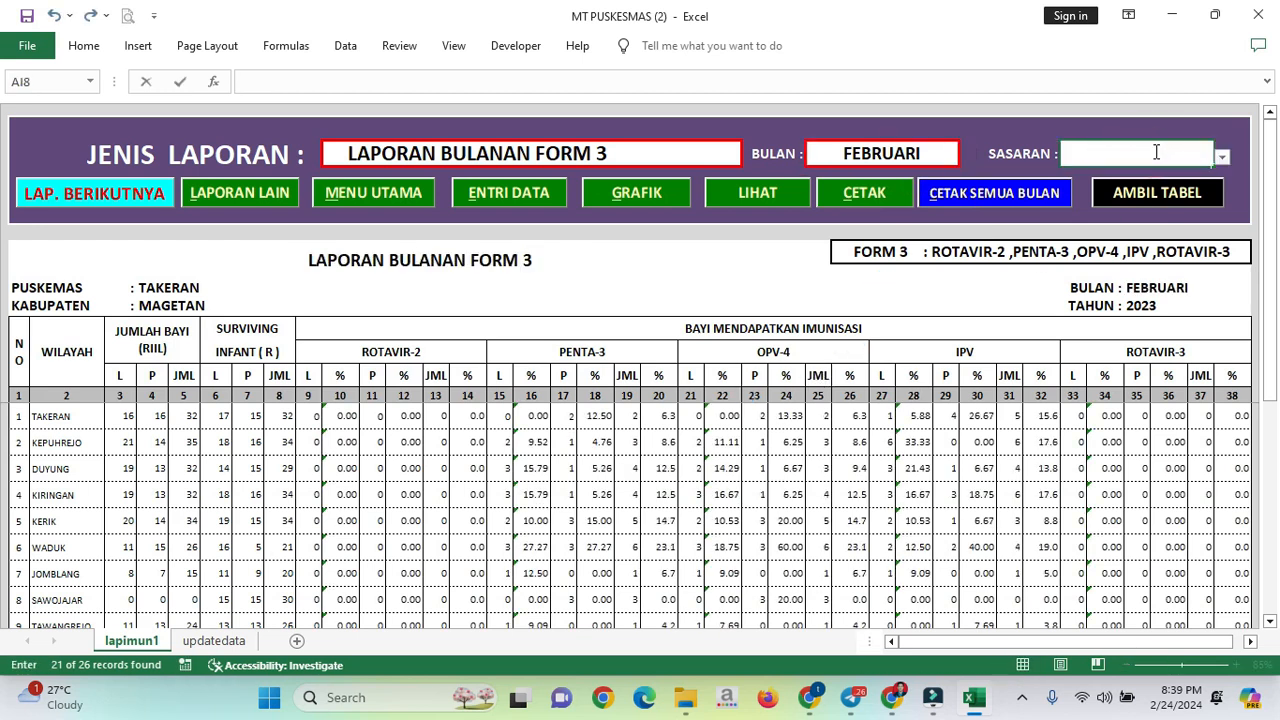
{"action": "left_click", "coordinate": [1041, 305]}
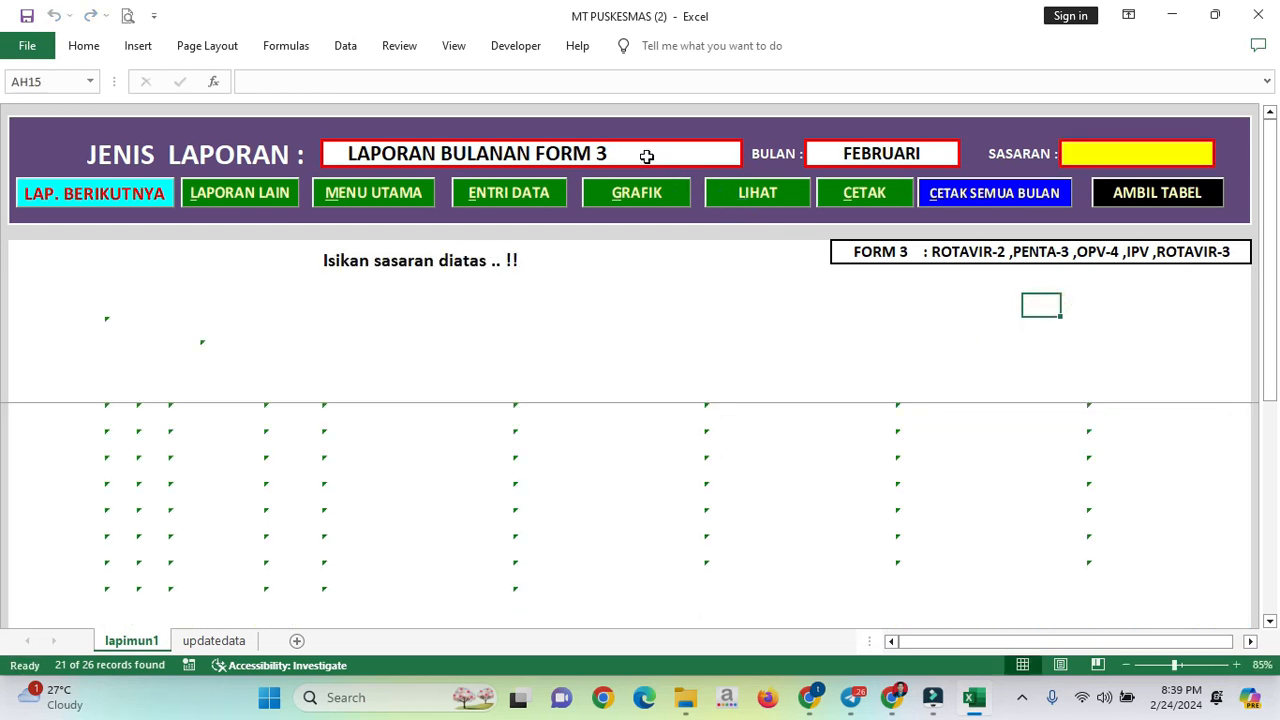
Clear the JENIS LAPORAN cell L8 to test the hidden report, and choose LAPORAN BULANAN FORM 2 in its place
{"action": "left_click", "coordinate": [647, 156]}
{"action": "left_click", "coordinate": [751, 156]}
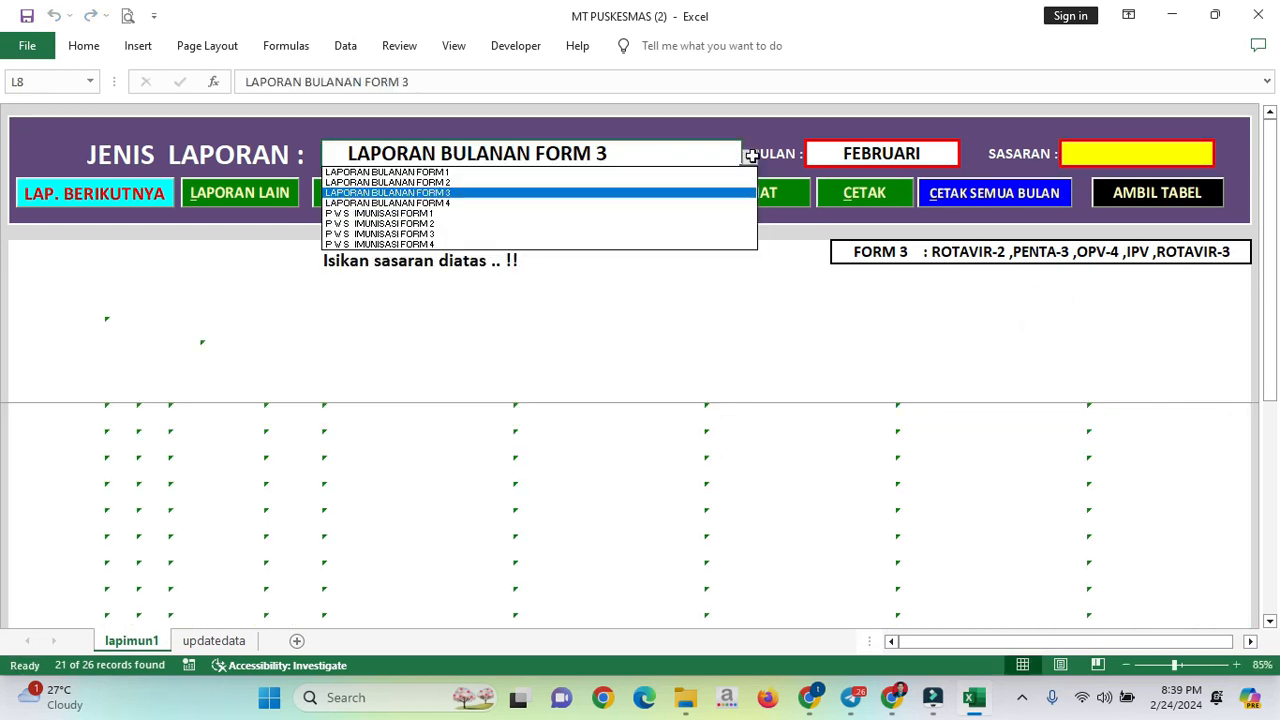
{"action": "left_click", "coordinate": [697, 155]}
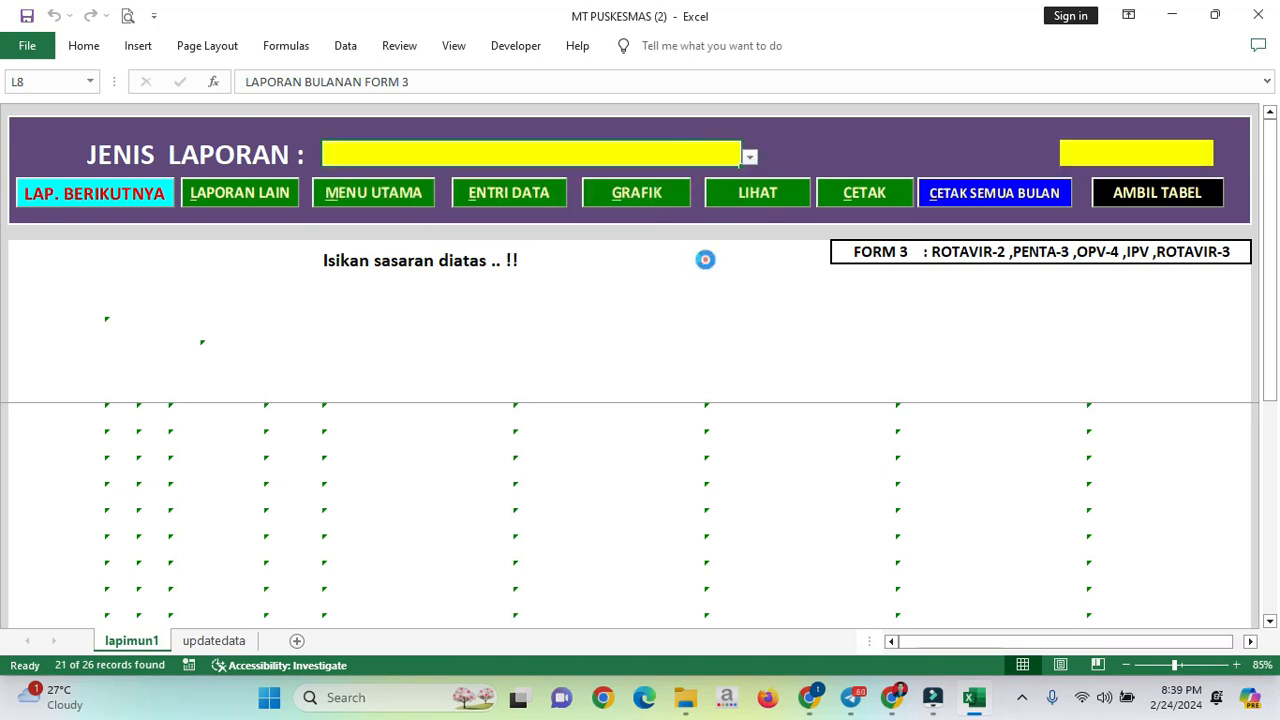
{"action": "left_click", "coordinate": [750, 157]}
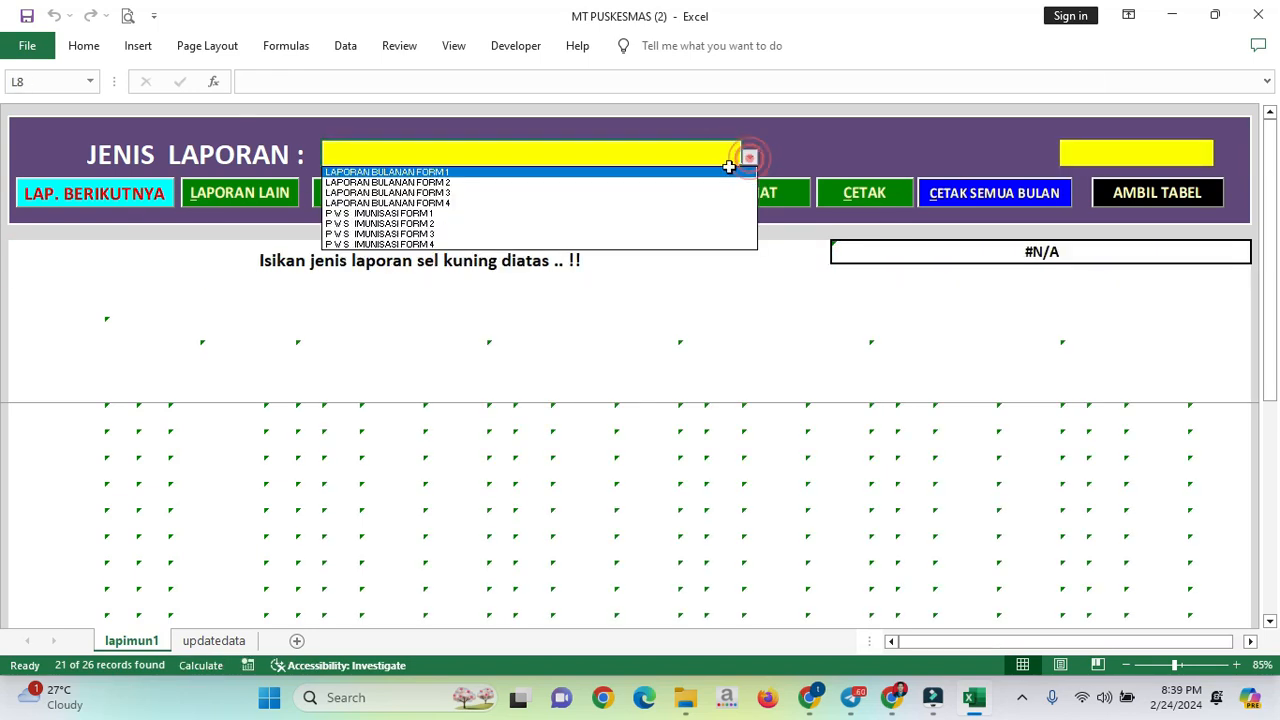
{"action": "left_click", "coordinate": [480, 178]}
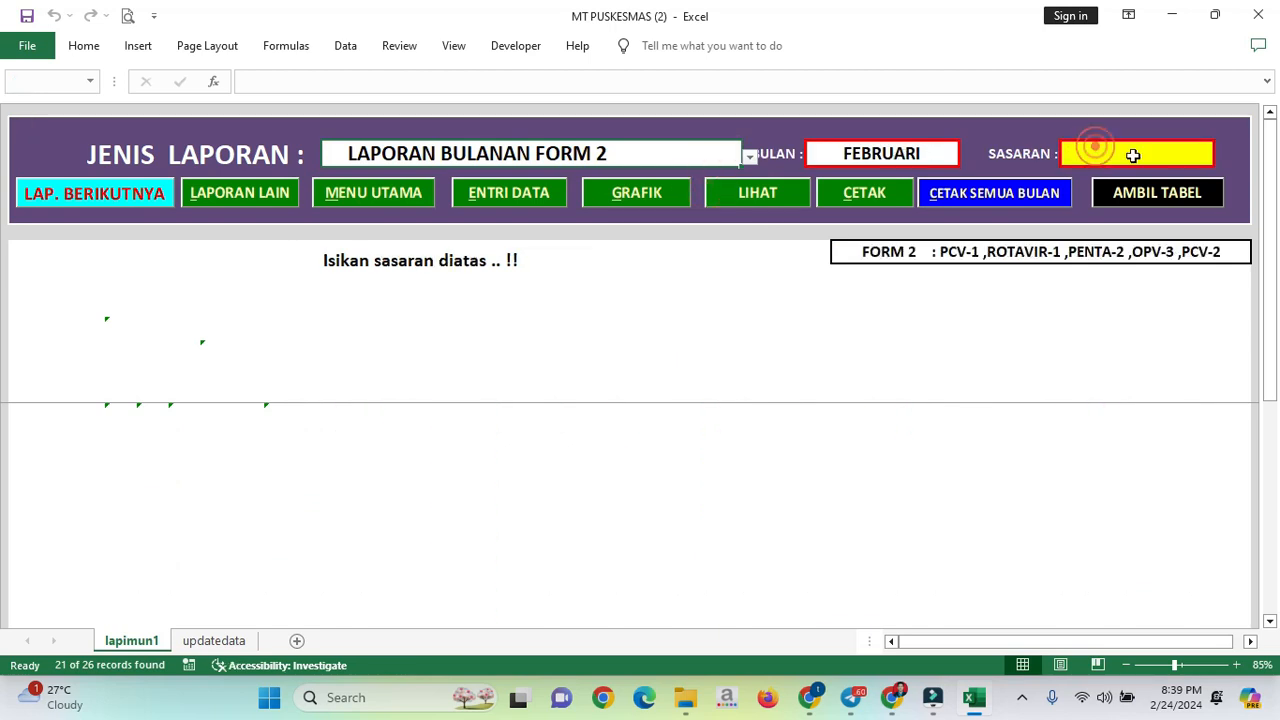
Choose SASARAN RIIL as the SASARAN and select the upper part of the report table
{"action": "left_click", "coordinate": [1222, 157]}
{"action": "left_click", "coordinate": [1131, 182]}
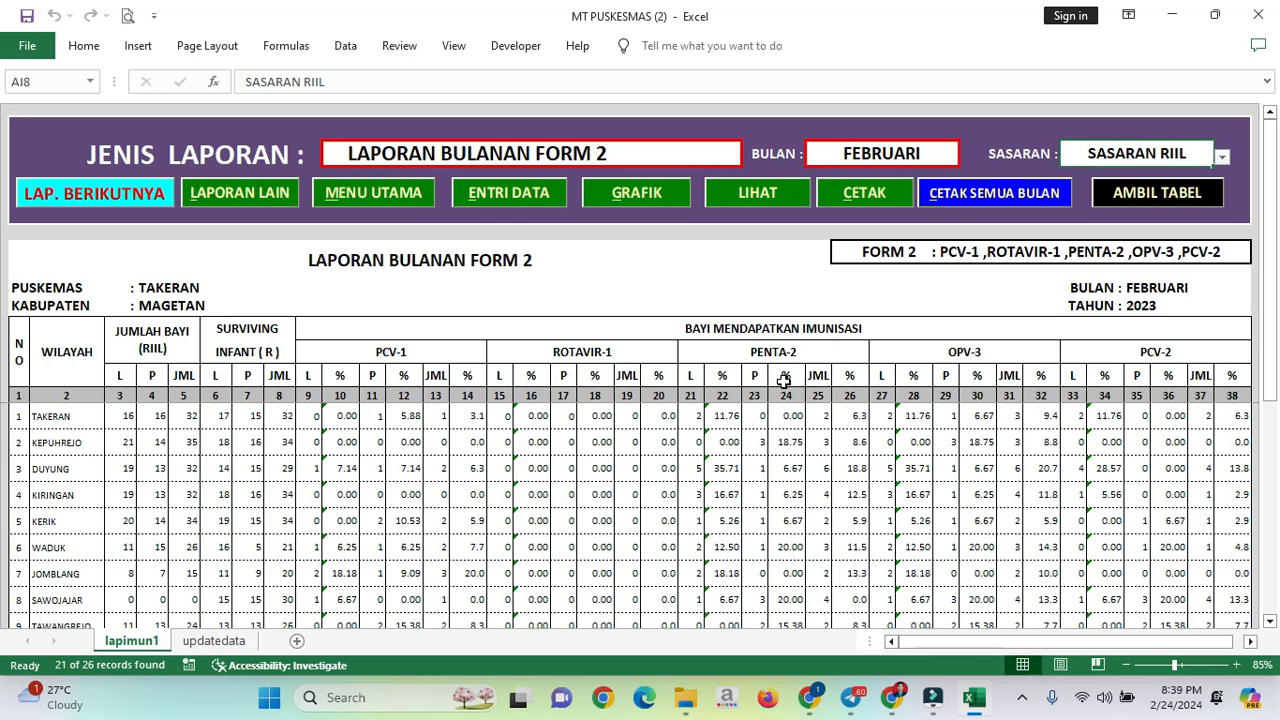
{"action": "left_click_drag", "start_coordinate": [60, 295], "coordinate": [78, 341]}
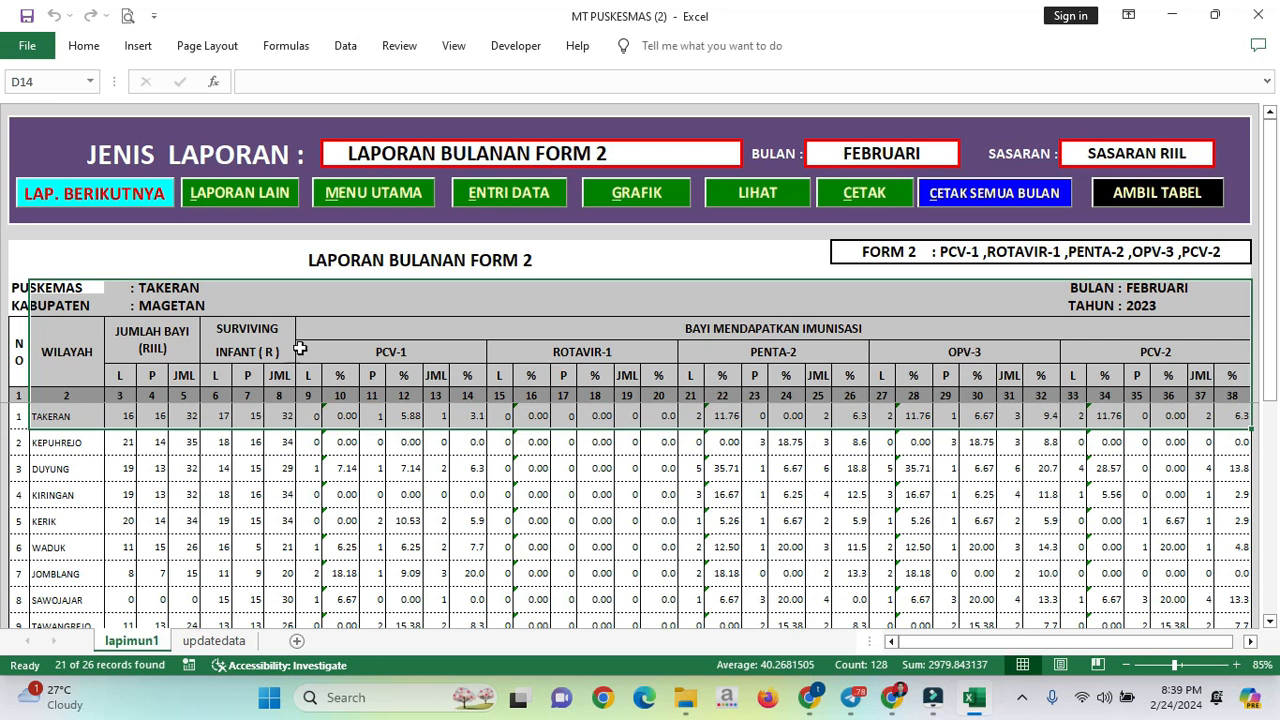
Clear the JENIS LAPORAN cell L8 to test the title prompt, and select the report's title row
{"action": "left_click", "coordinate": [557, 153]}
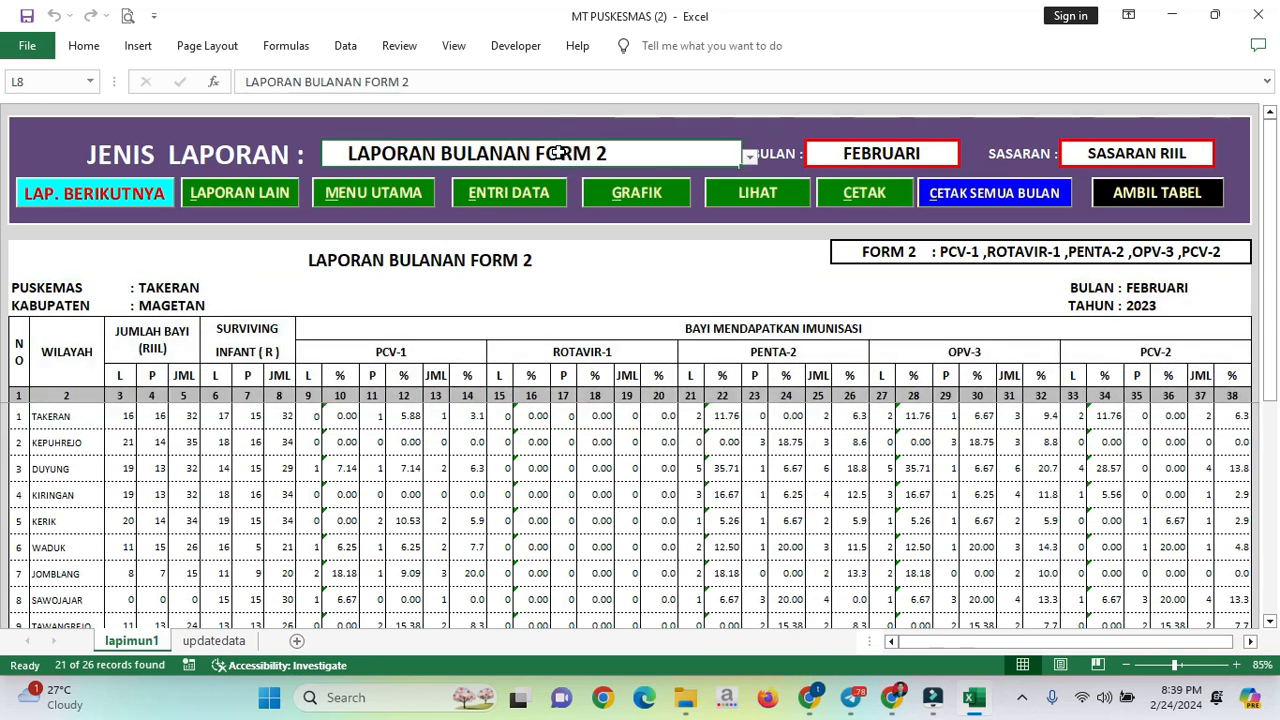
{"action": "left_click", "coordinate": [505, 193]}
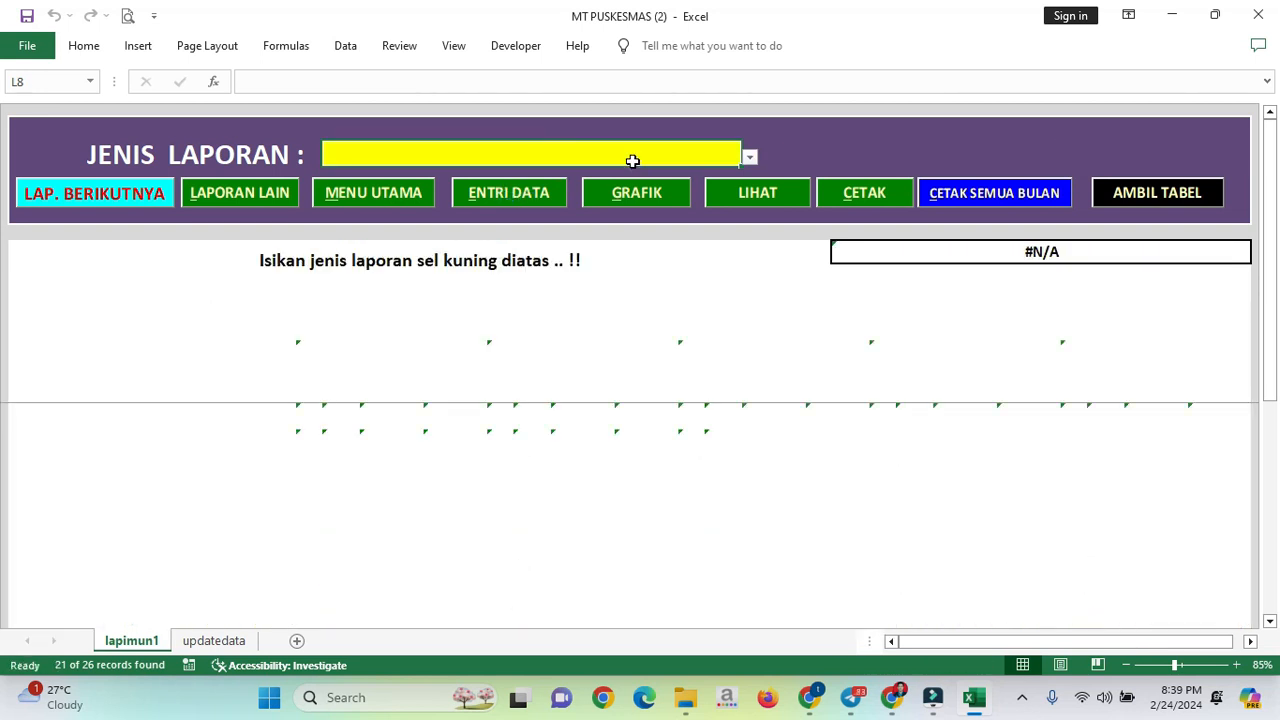
{"action": "left_click_drag", "start_coordinate": [41, 264], "coordinate": [963, 274]}
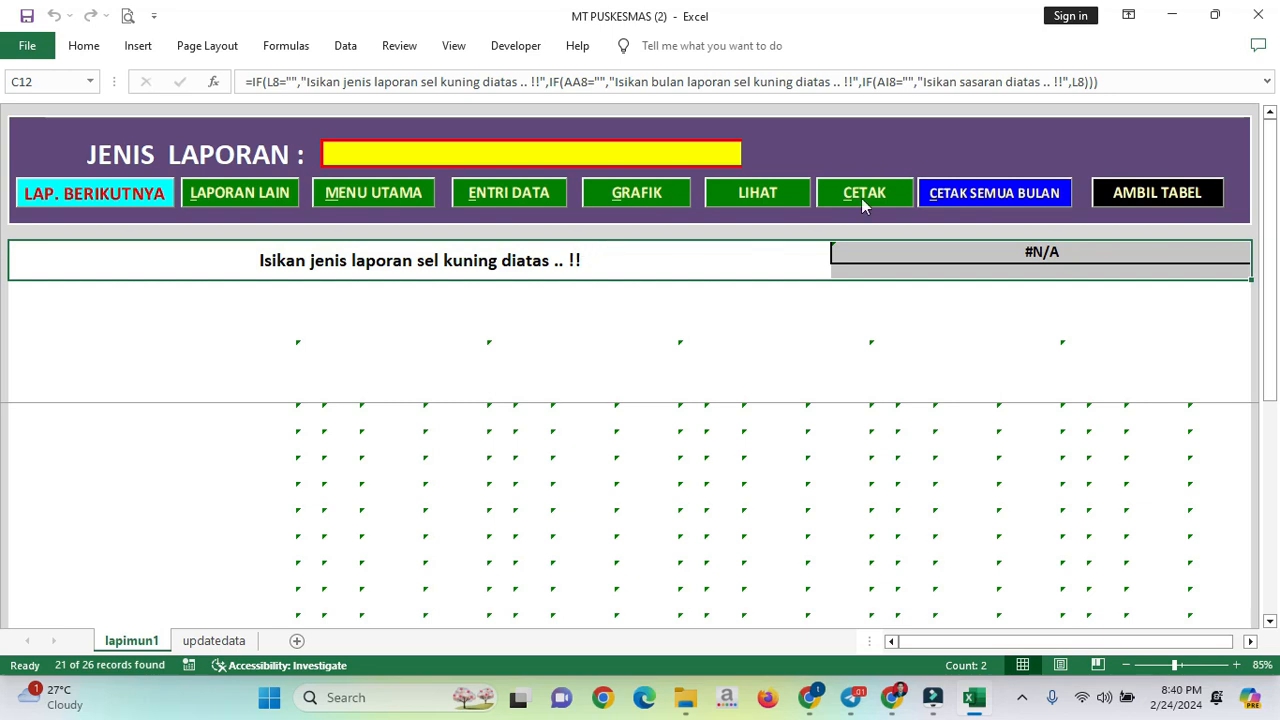
Choose LAPORAN BULANAN FORM 3 as the JENIS LAPORAN and select the report's title row again
{"action": "left_click", "coordinate": [691, 151]}
{"action": "left_click", "coordinate": [750, 158]}
{"action": "left_click", "coordinate": [686, 178]}
{"action": "left_click_drag", "start_coordinate": [251, 249], "coordinate": [965, 267]}
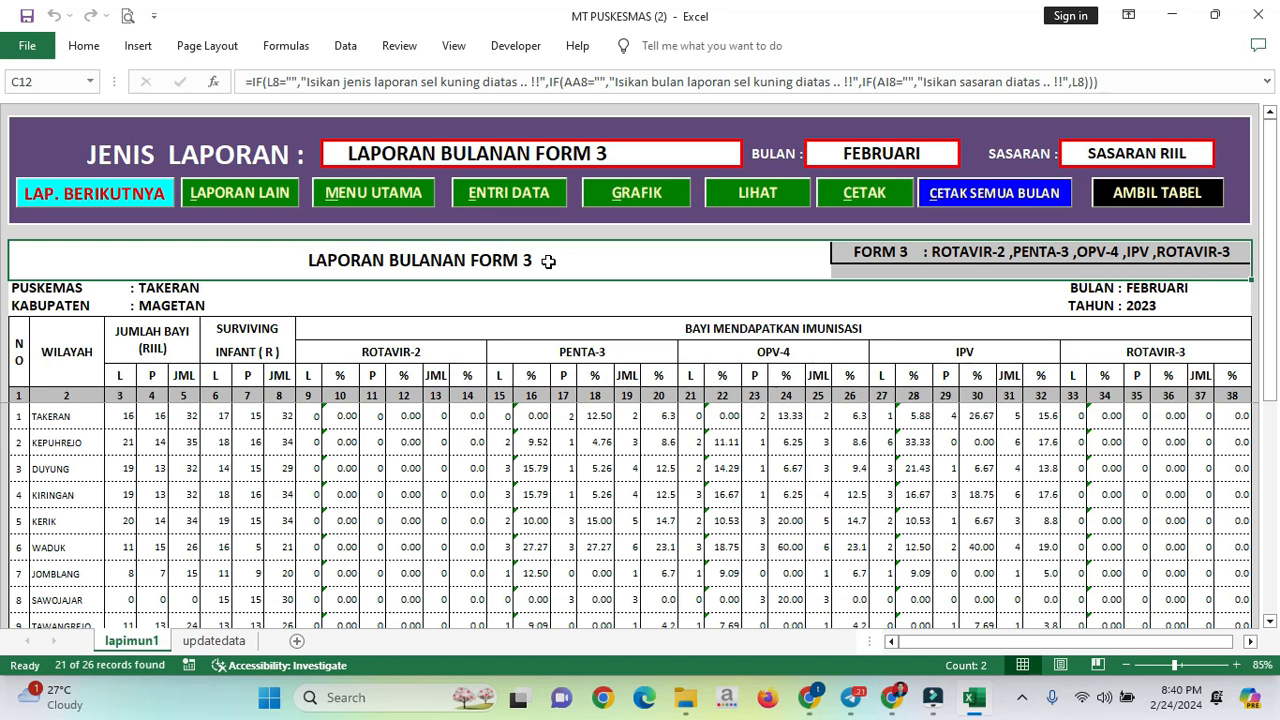
Start a new formula-based conditional formatting rule for the report's title cell C12
{"action": "left_click", "coordinate": [548, 261]}
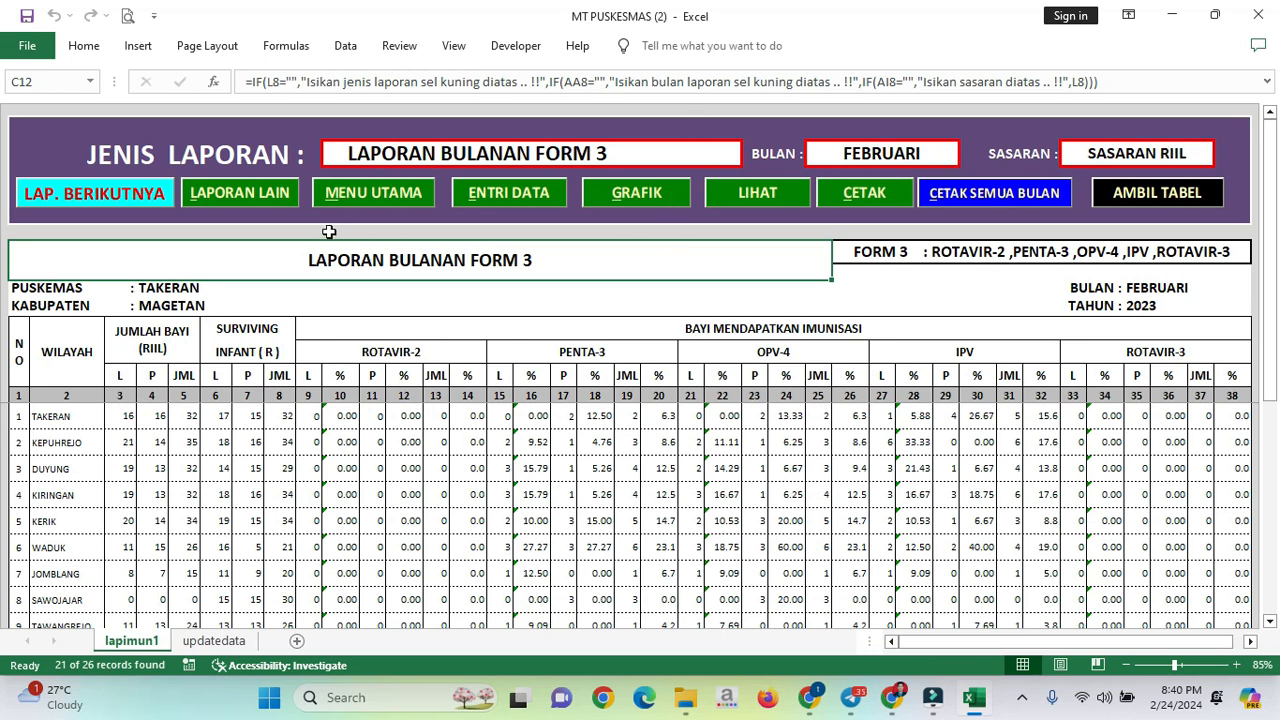
{"action": "left_click", "coordinate": [89, 47]}
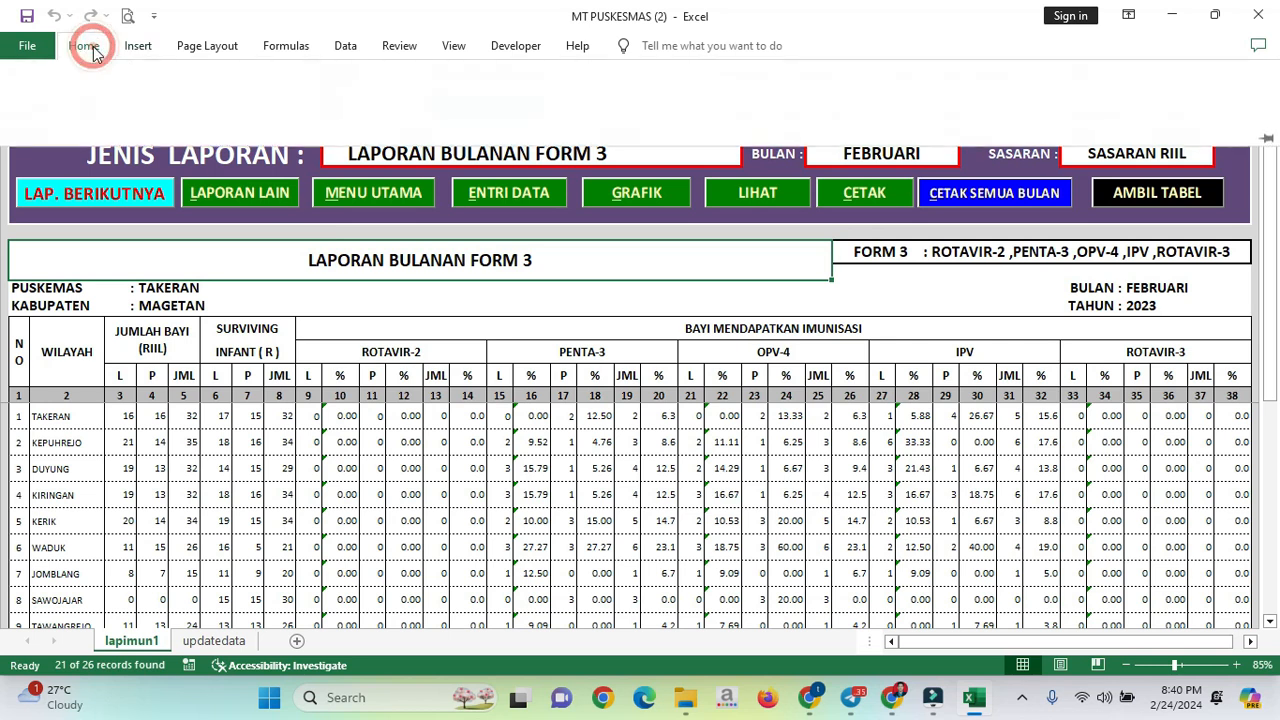
{"action": "left_click", "coordinate": [752, 100]}
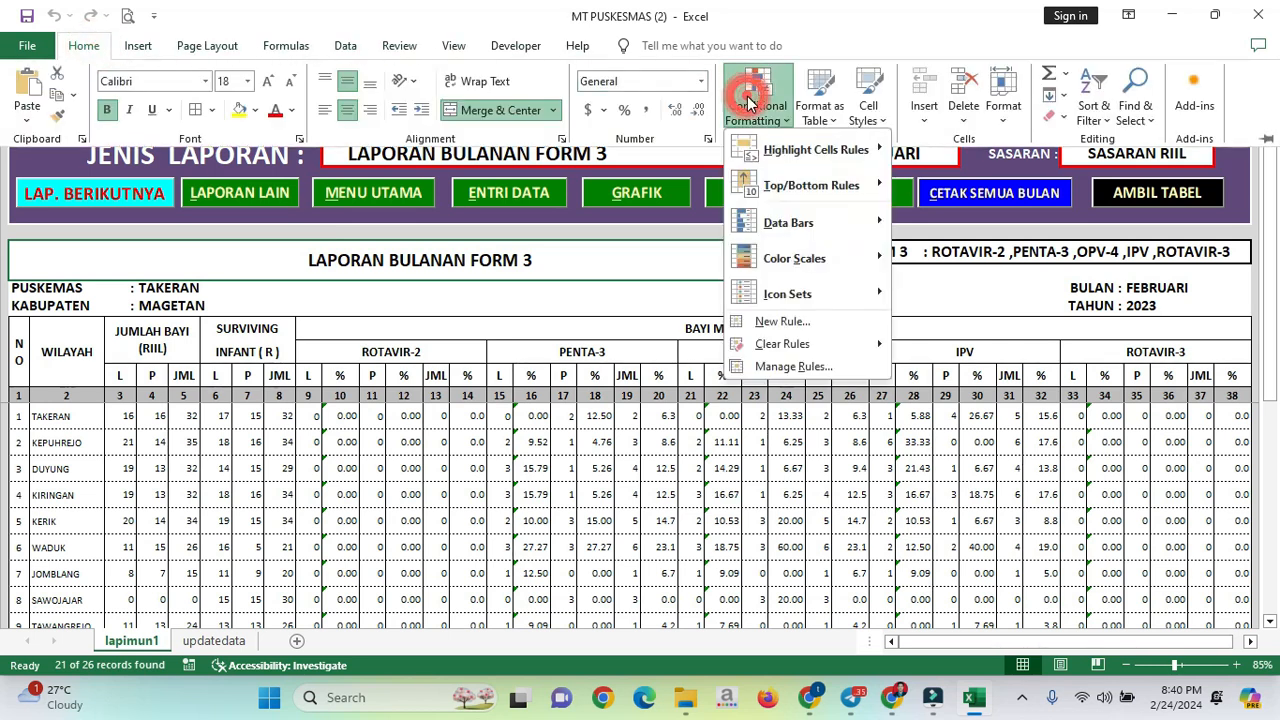
{"action": "left_click", "coordinate": [783, 321]}
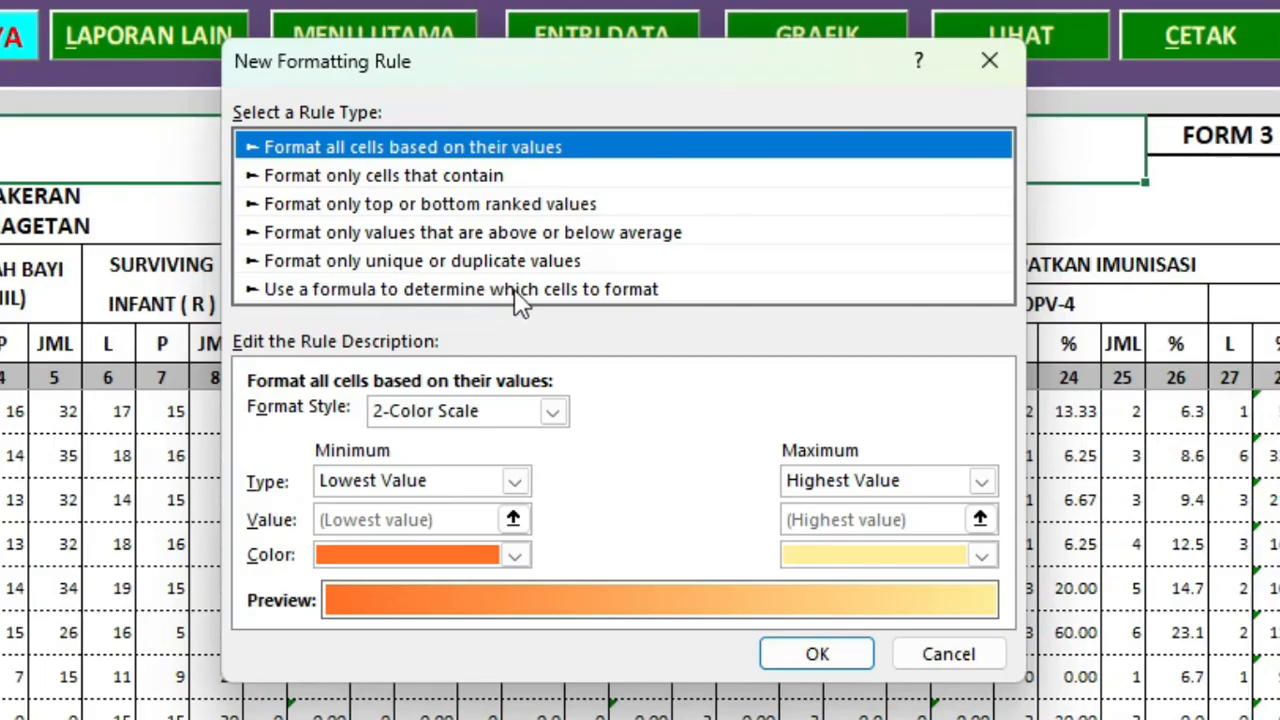
{"action": "left_click", "coordinate": [493, 288]}
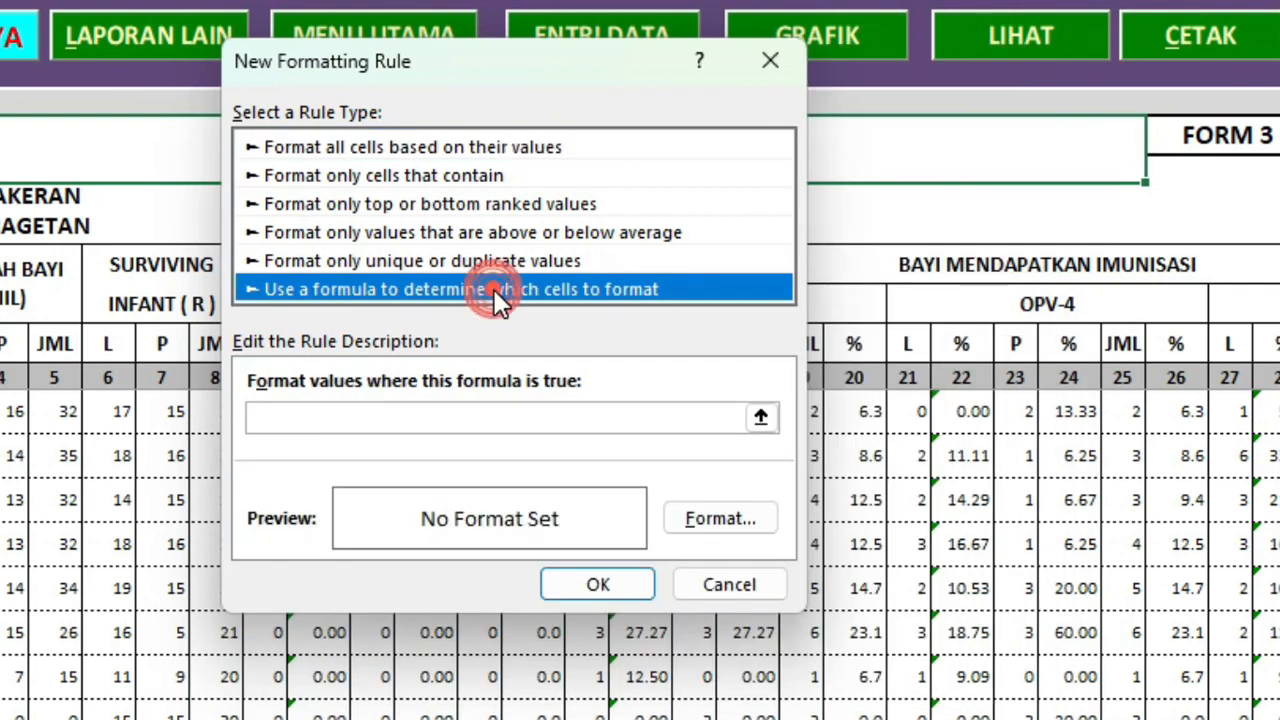
{"action": "left_click", "coordinate": [424, 416]}
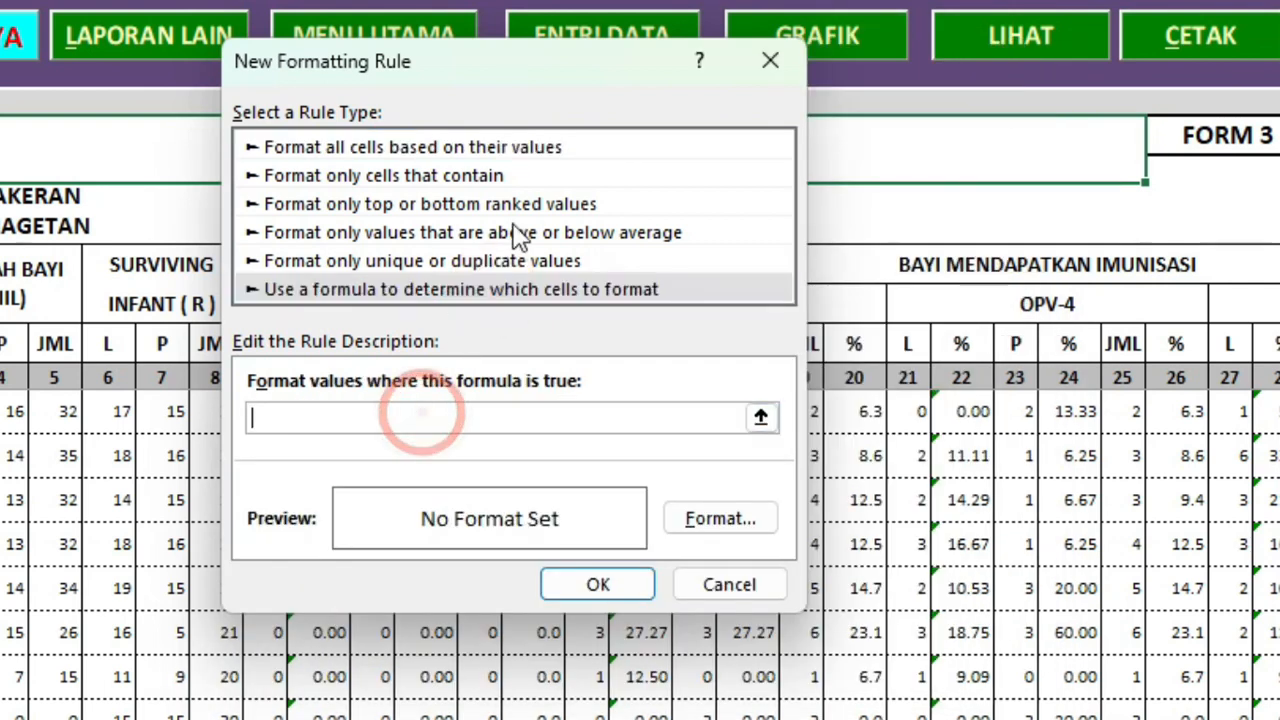
{"action": "left_click_drag", "start_coordinate": [497, 212], "coordinate": [833, 290]}
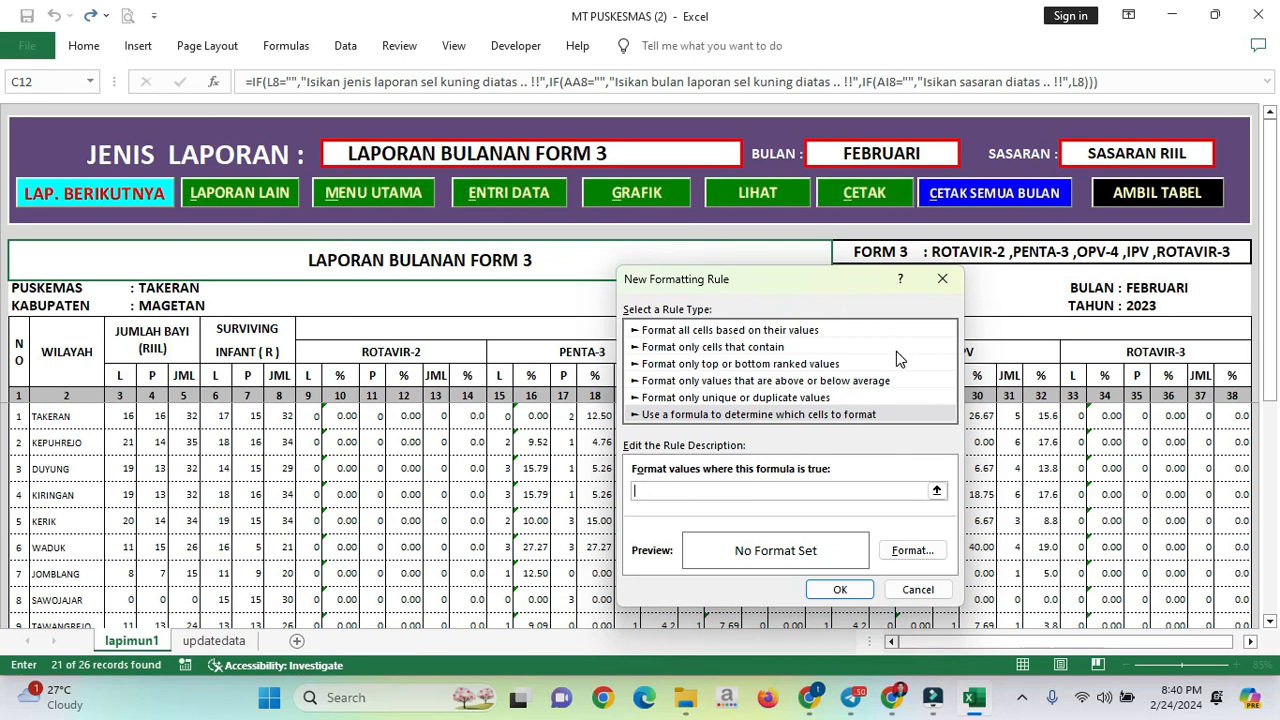
Enter the rule formula =if(or($L$8="",$AA$8="",$AI$8="");1,0), referencing the JENIS LAPORAN, BULAN and SASARAN cells
{"action": "type", "text": "=if(or("}
{"action": "left_click", "coordinate": [662, 152]}
{"action": "type", "text": "=\"\","}
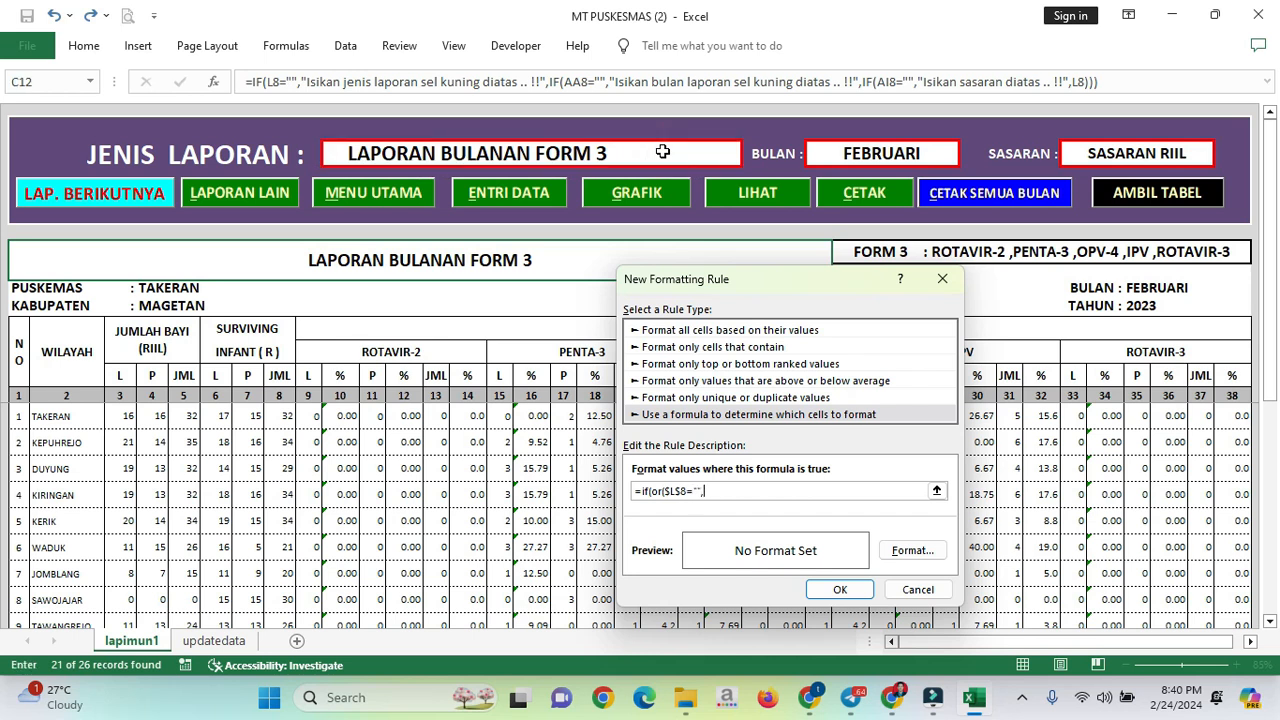
{"action": "left_click", "coordinate": [838, 153]}
{"action": "type", "text": "=\"\","}
{"action": "left_click", "coordinate": [1120, 154]}
{"action": "type", "text": "=\"\",$AI$8=\"\");1,"}
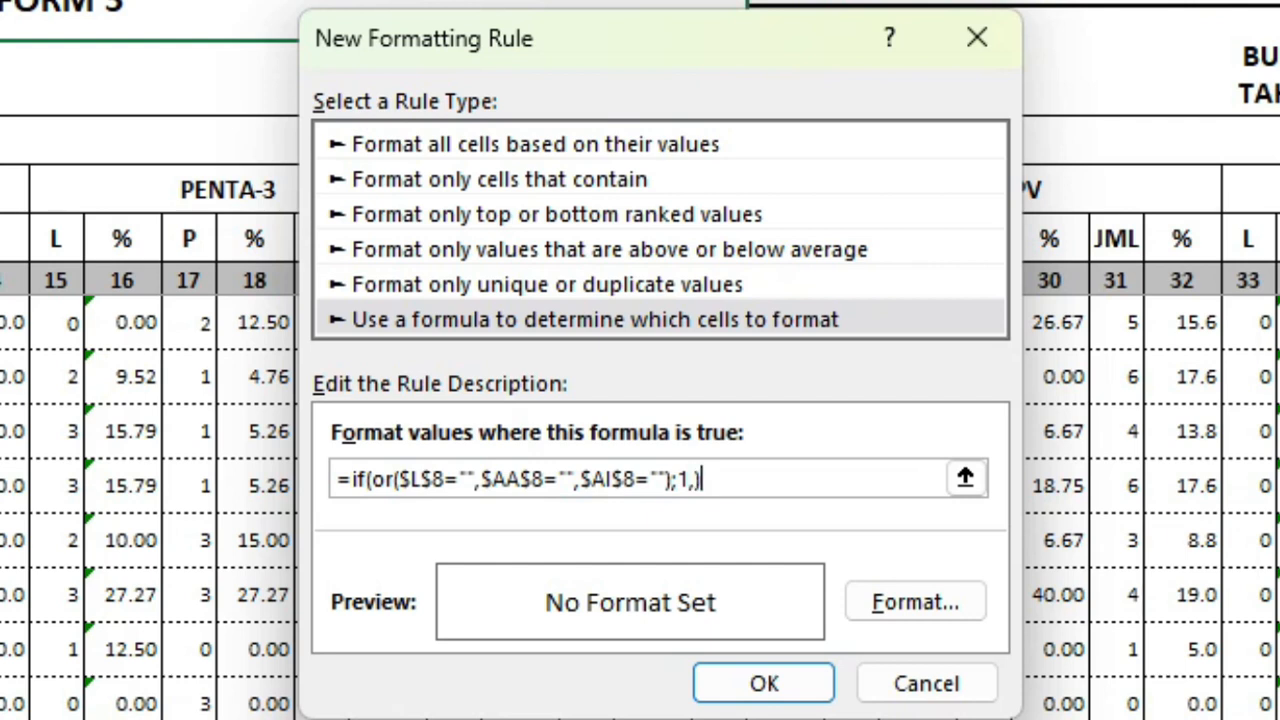
{"action": "type", "text": "0"}
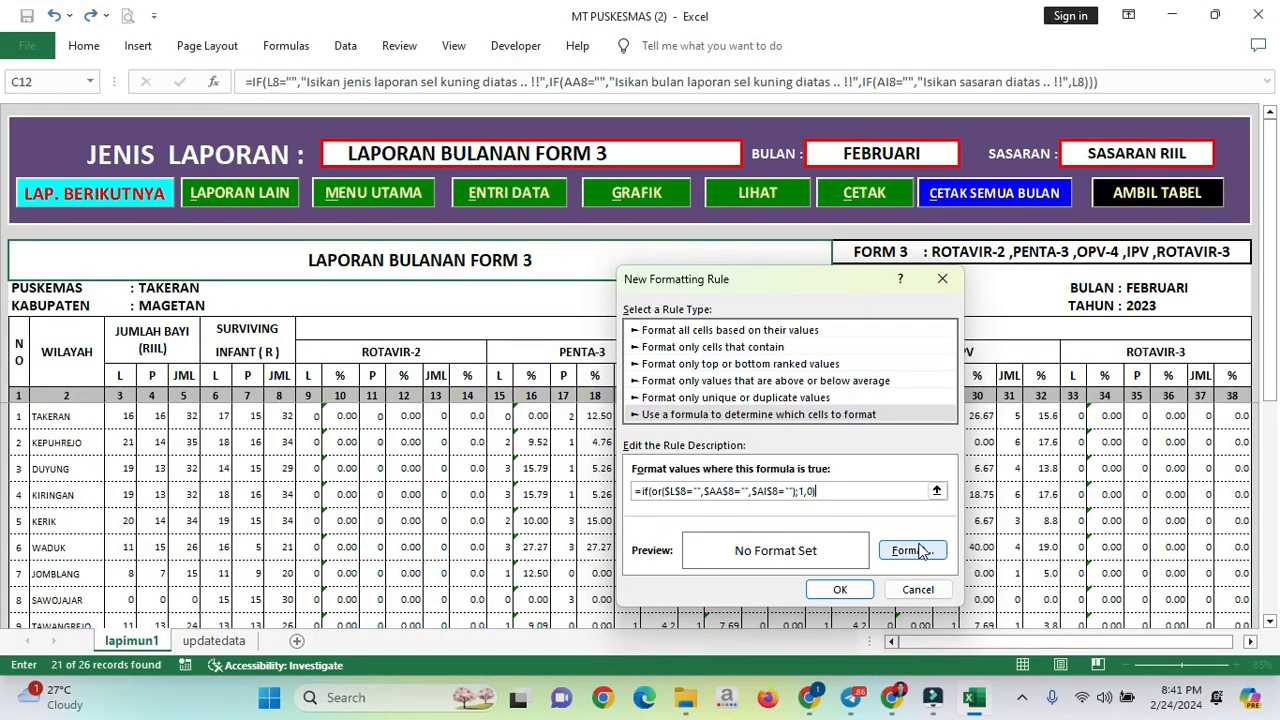
Set the title rule's format to a red fill with a bold yellow font
{"action": "left_click", "coordinate": [915, 602]}
{"action": "left_click", "coordinate": [459, 157]}
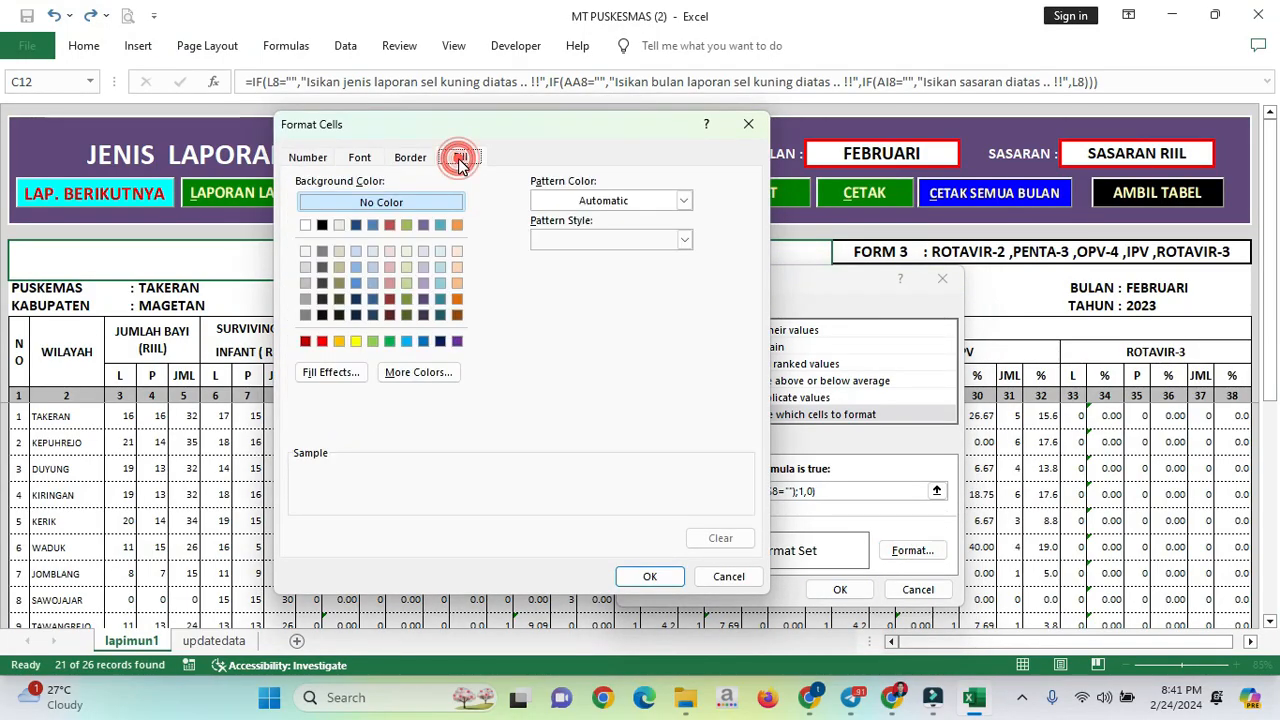
{"action": "left_click", "coordinate": [322, 342]}
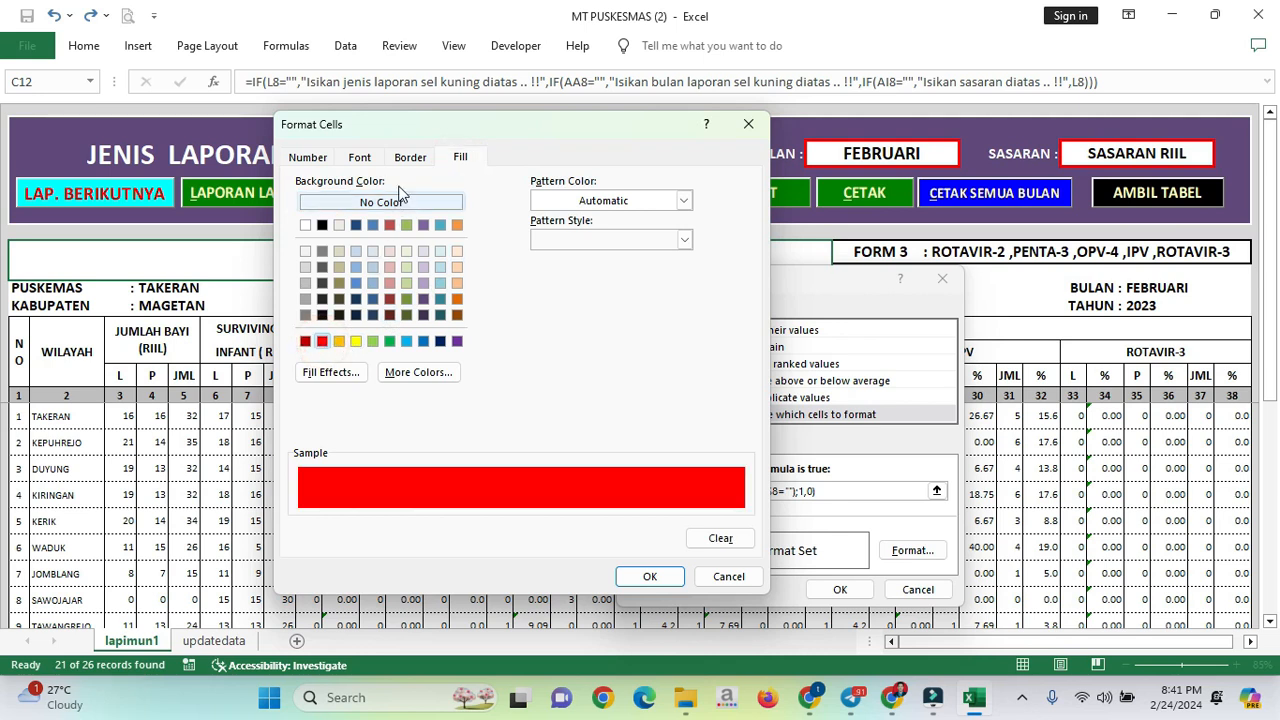
{"action": "left_click", "coordinate": [362, 159]}
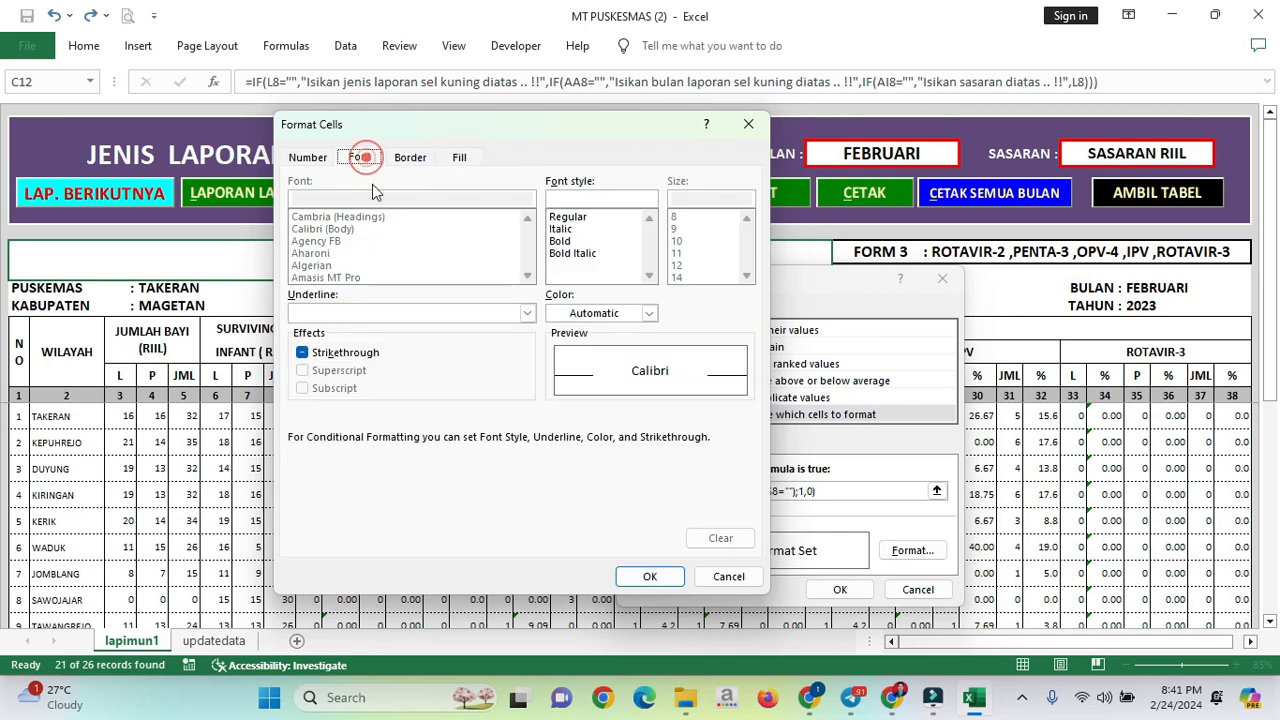
{"action": "left_click", "coordinate": [560, 241]}
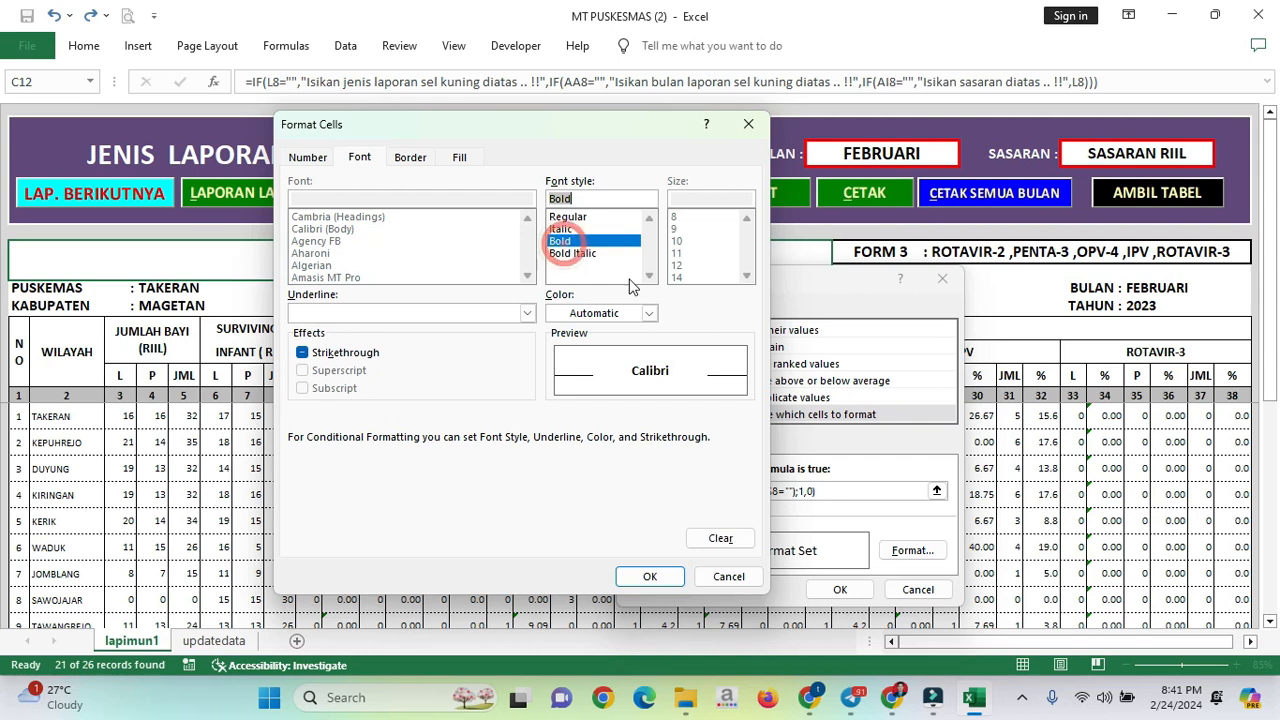
{"action": "left_click", "coordinate": [649, 313]}
{"action": "left_click", "coordinate": [601, 481]}
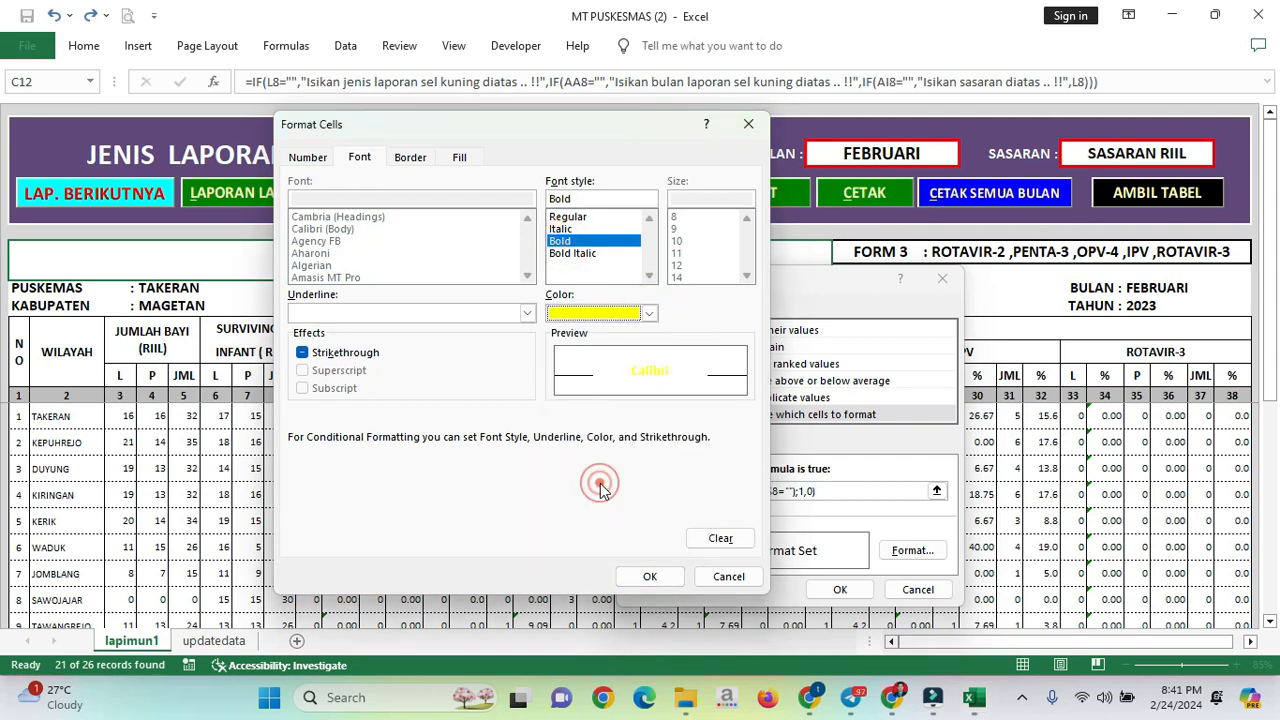
{"action": "left_click", "coordinate": [650, 576]}
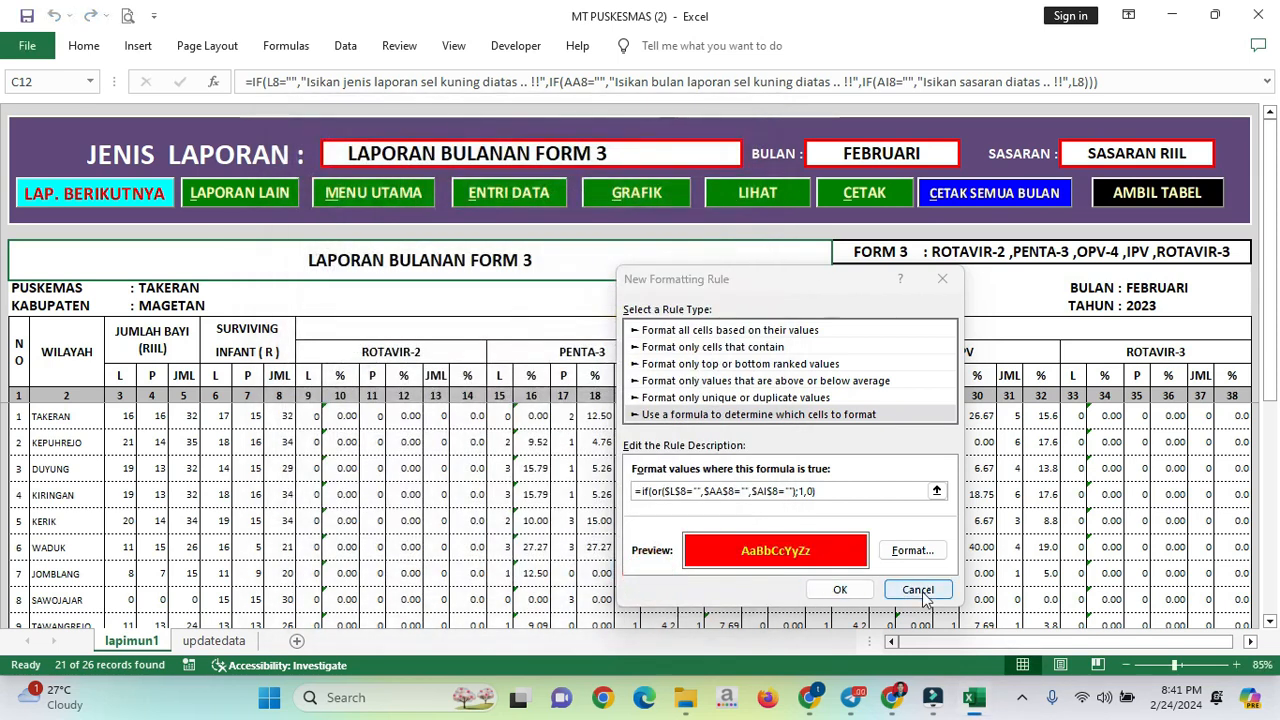
Replace the semicolon before 1 in the rule formula with a comma and apply the title rule
{"action": "left_click", "coordinate": [838, 590]}
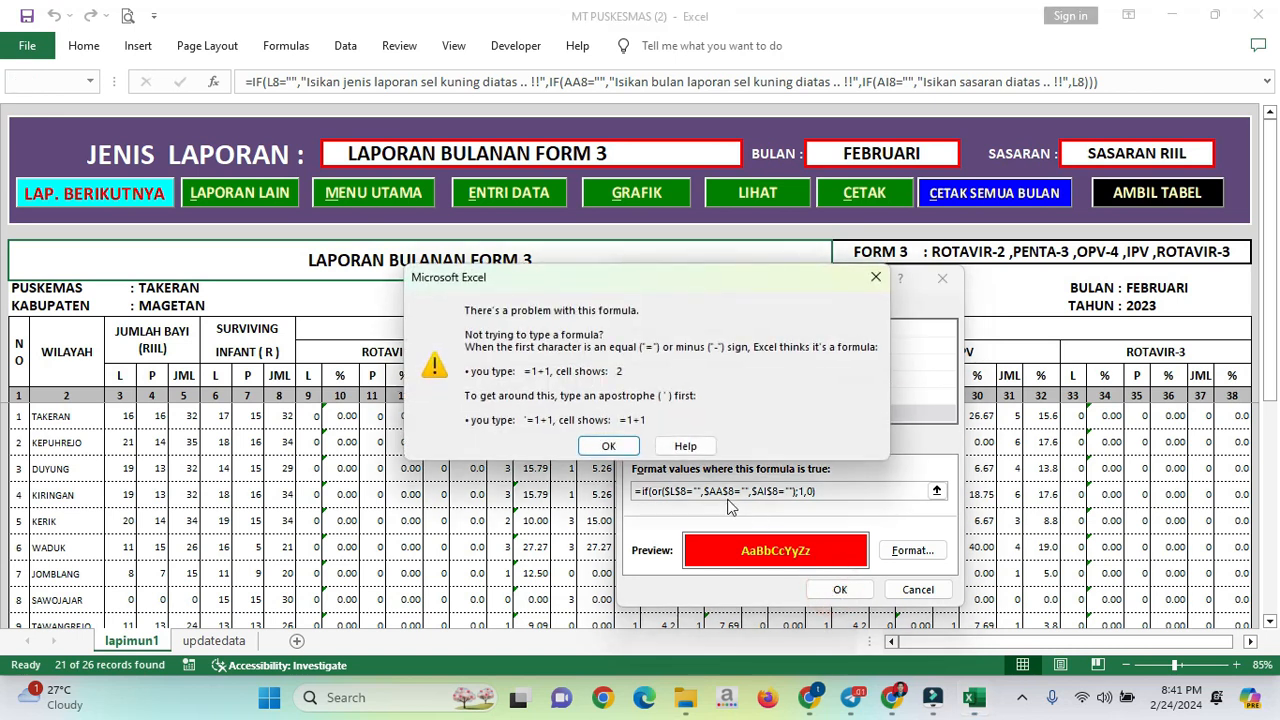
{"action": "left_click", "coordinate": [622, 442]}
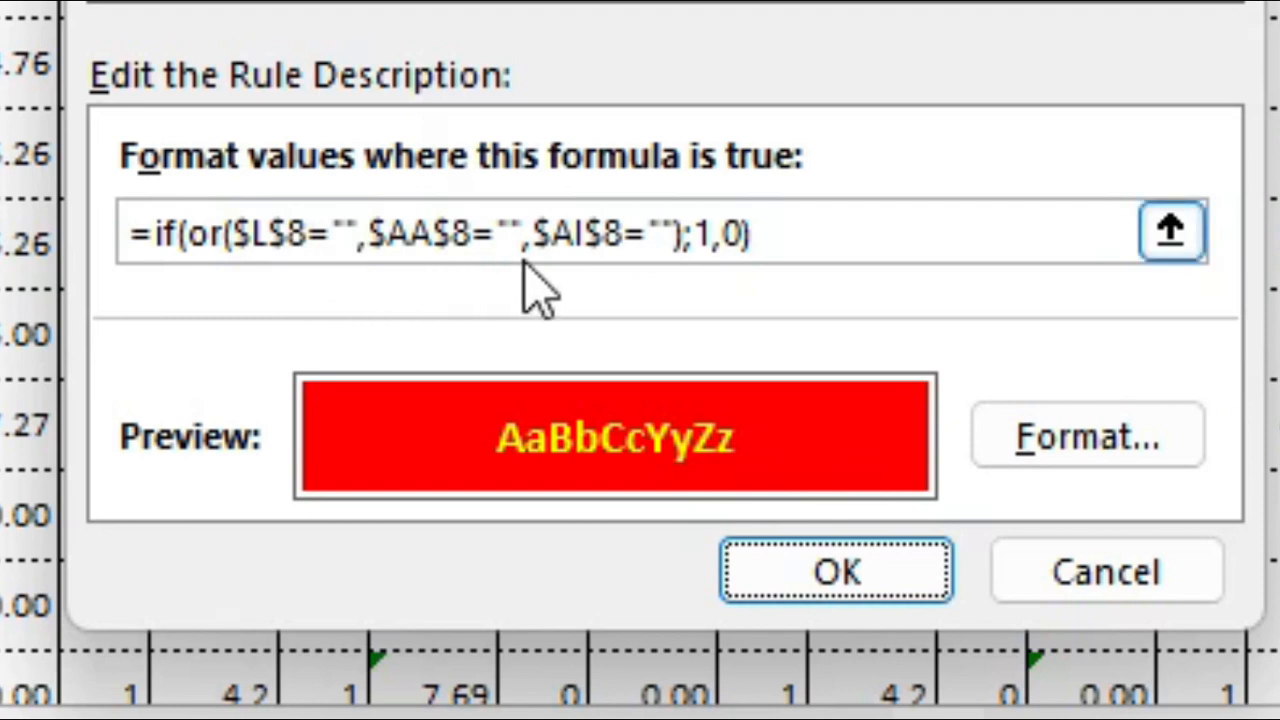
{"action": "left_click", "coordinate": [703, 235]}
{"action": "left_click", "coordinate": [705, 235]}
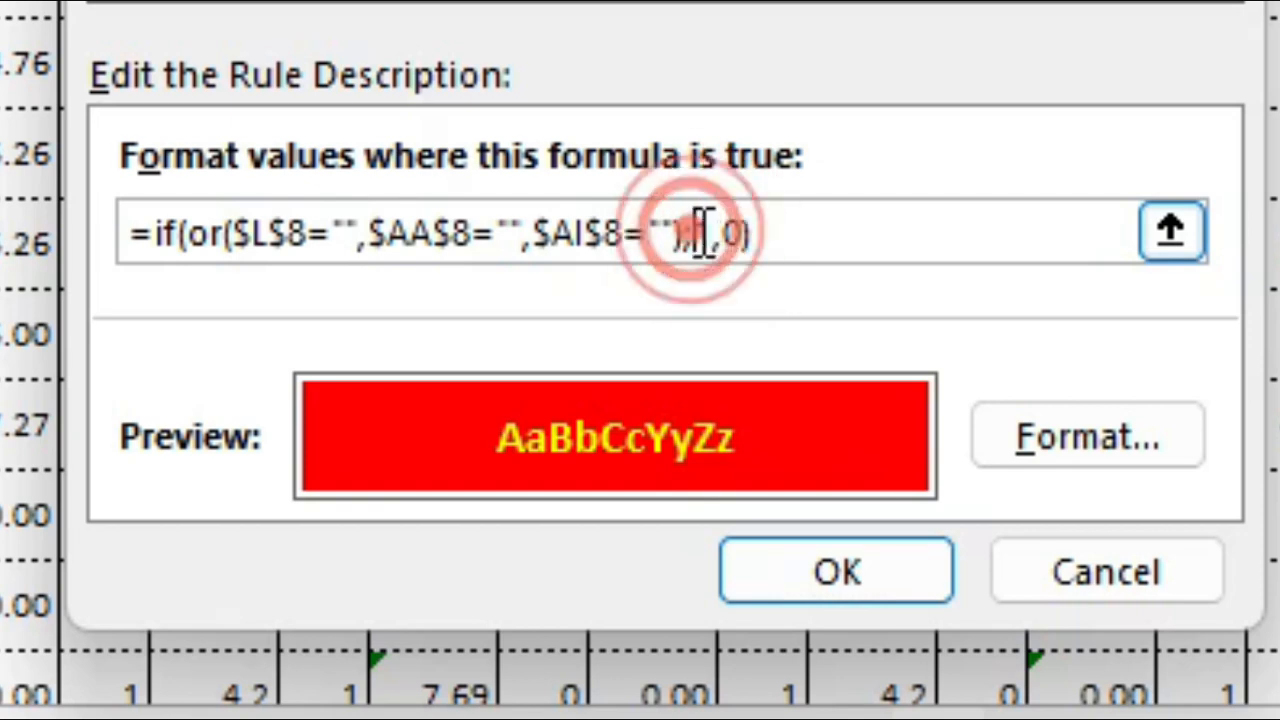
{"action": "key", "text": "BackSpace"}
{"action": "type", "text": ","}
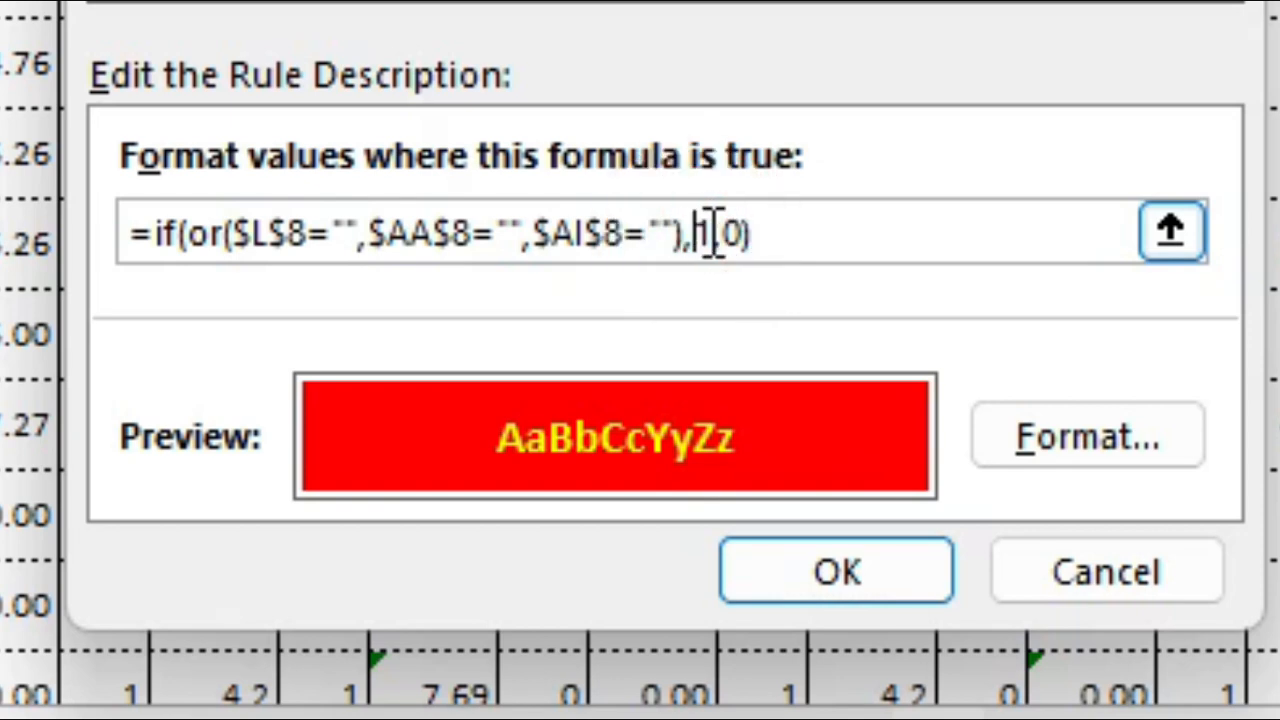
{"action": "left_click", "coordinate": [848, 570]}
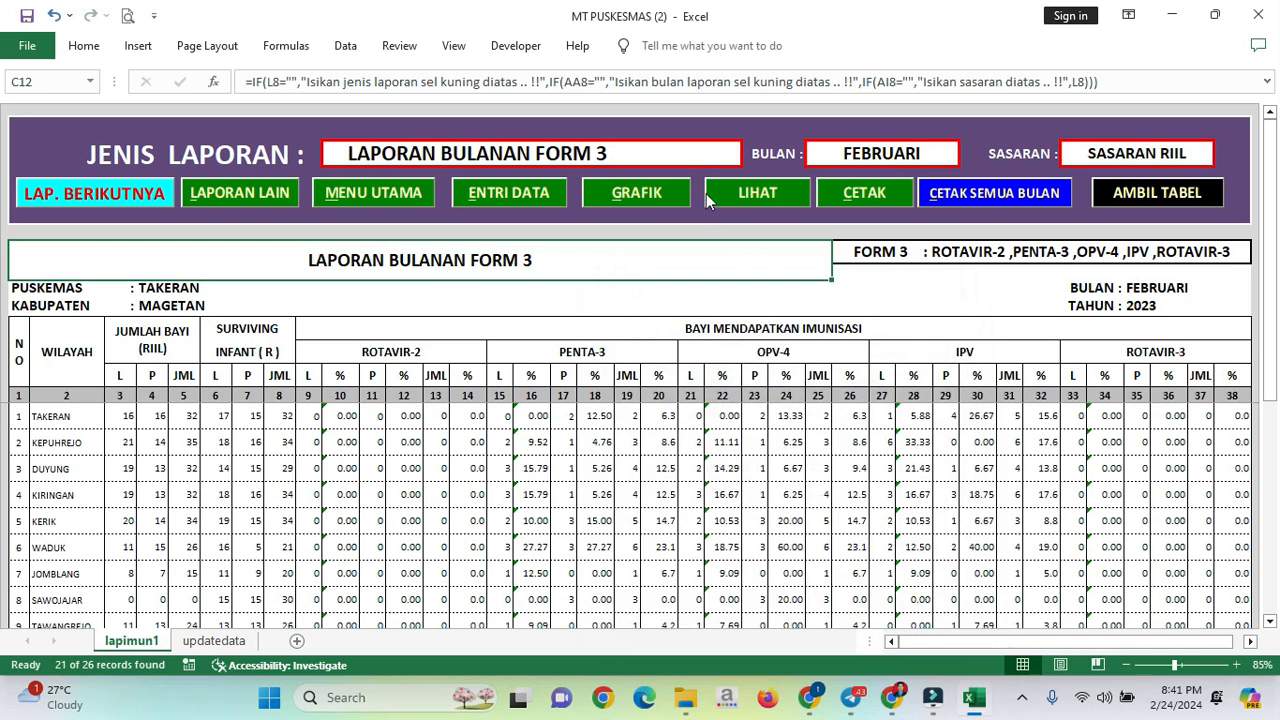
Clear the BULAN cell AA8 and the JENIS LAPORAN cell L8 to test the title's conditional formatting
{"action": "left_click", "coordinate": [903, 147]}
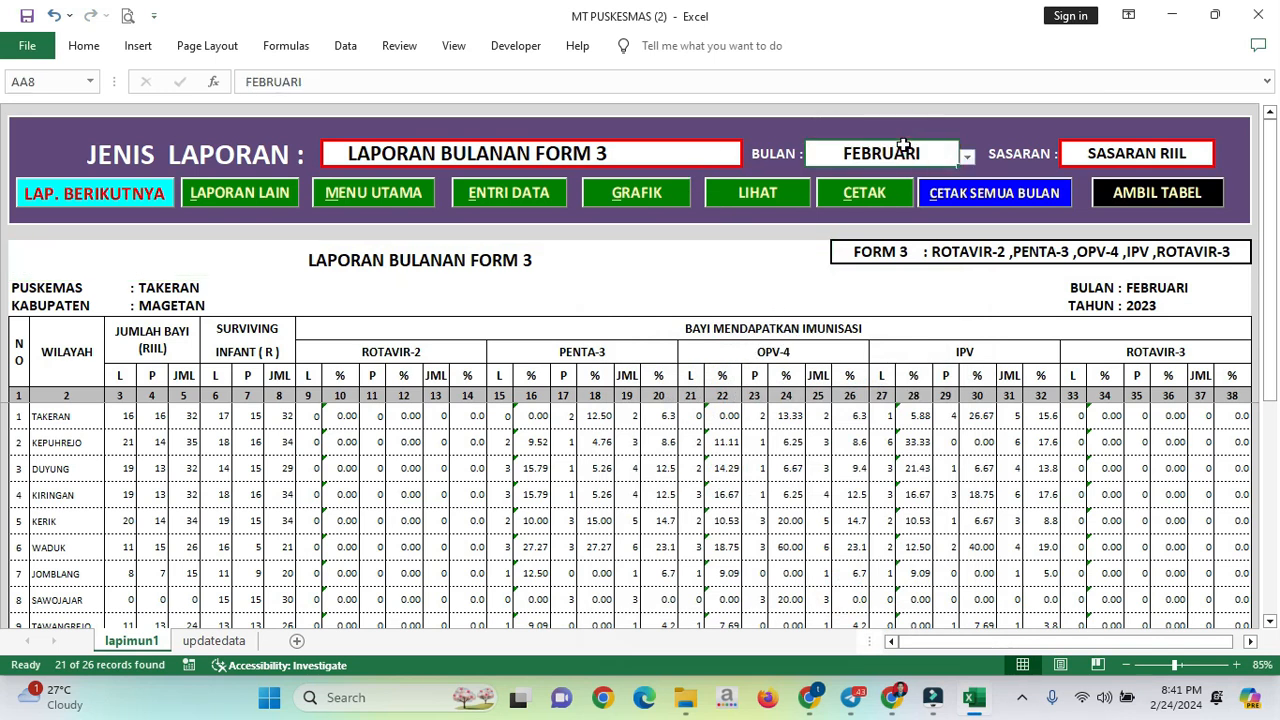
{"action": "key", "text": "Delete"}
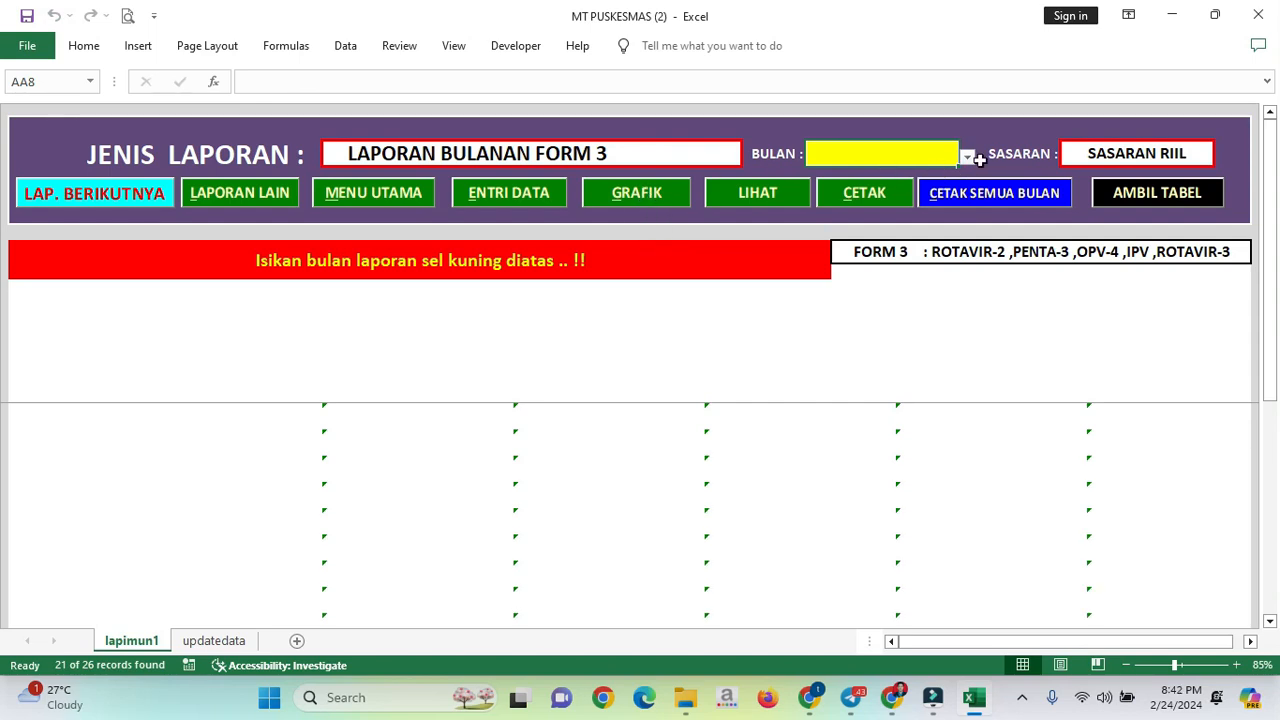
{"action": "left_click", "coordinate": [701, 159]}
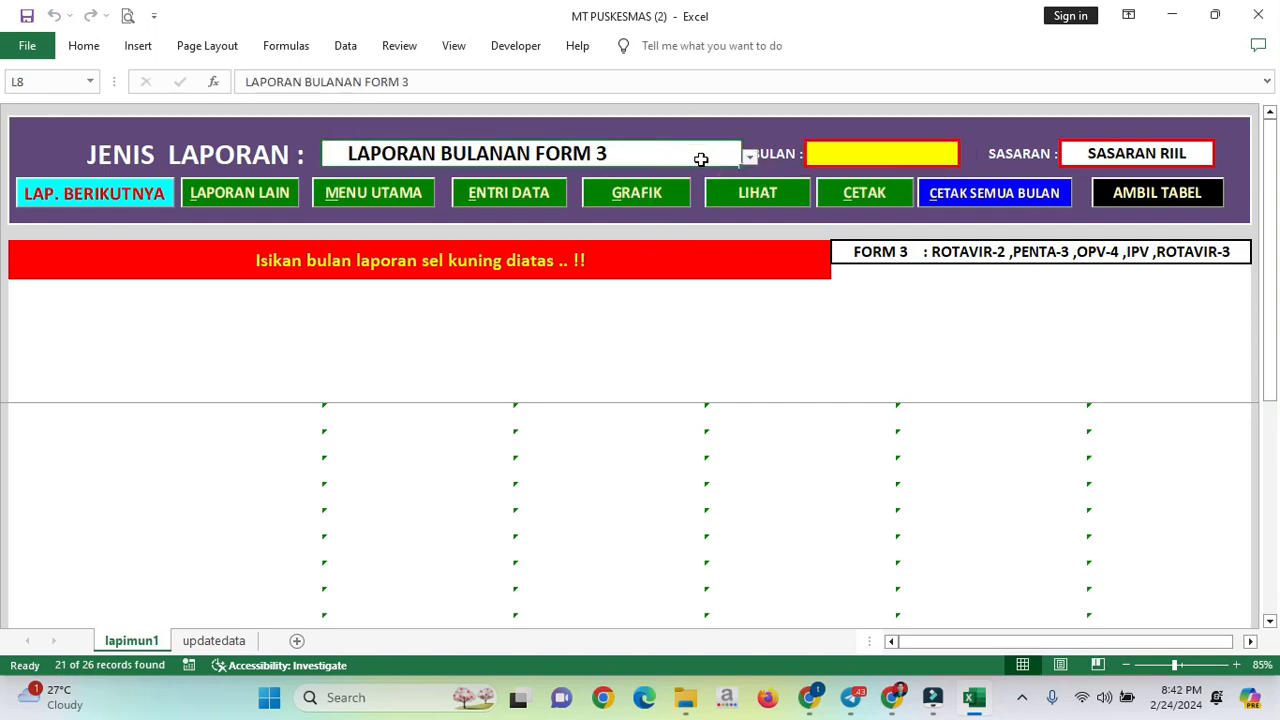
{"action": "key", "text": "Delete"}
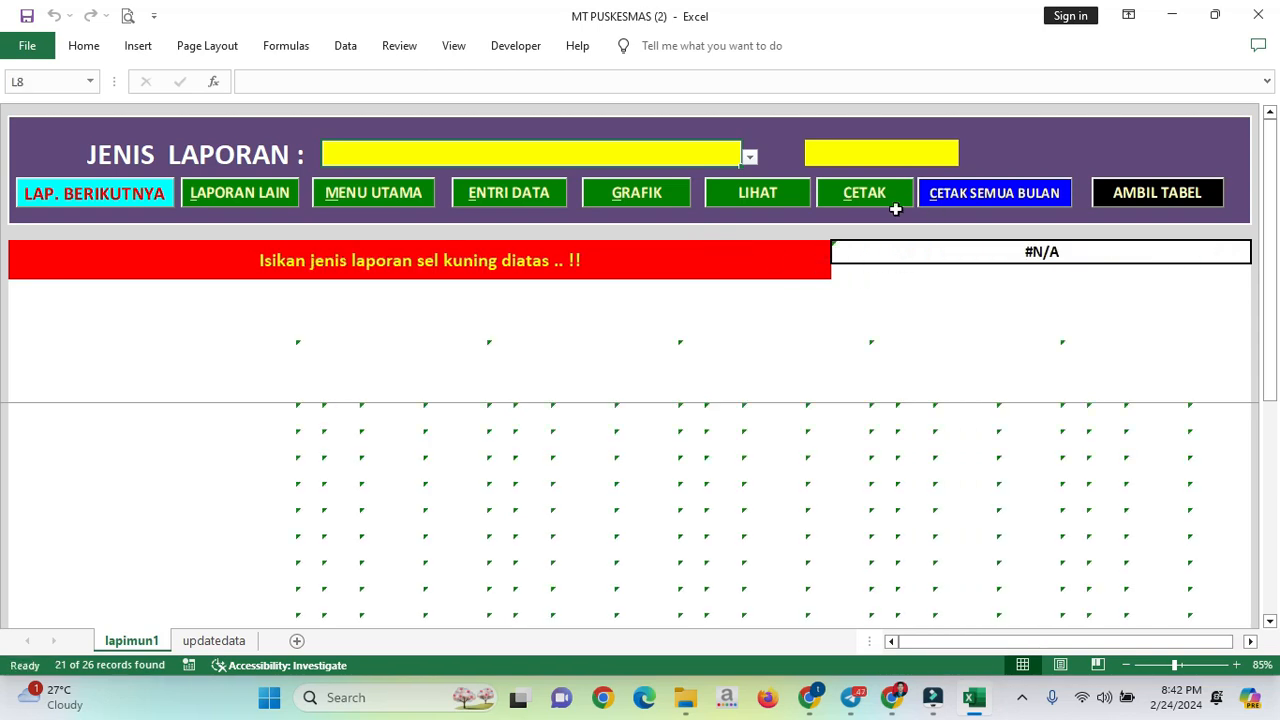
Choose LAPORAN BULANAN FORM 2 as the JENIS LAPORAN and MARET as the BULAN, and select the PCV-1 header cell
{"action": "left_click", "coordinate": [754, 157]}
{"action": "left_click", "coordinate": [686, 176]}
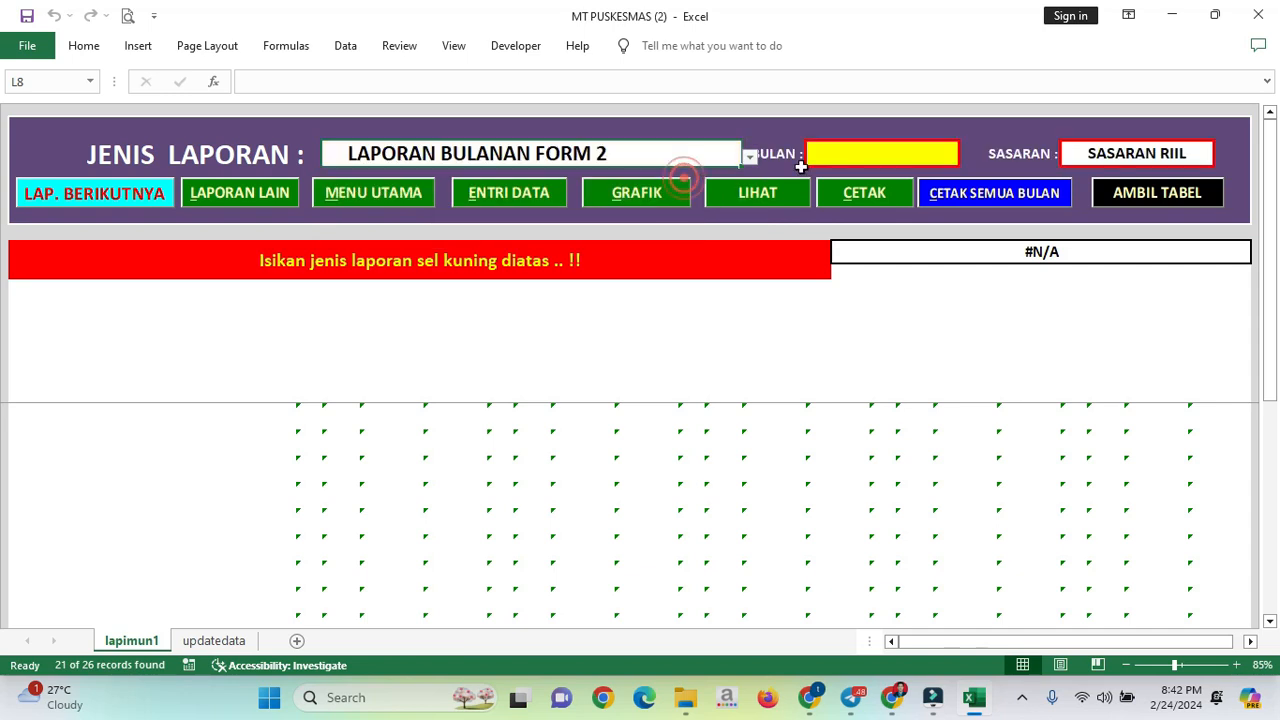
{"action": "left_click", "coordinate": [966, 156]}
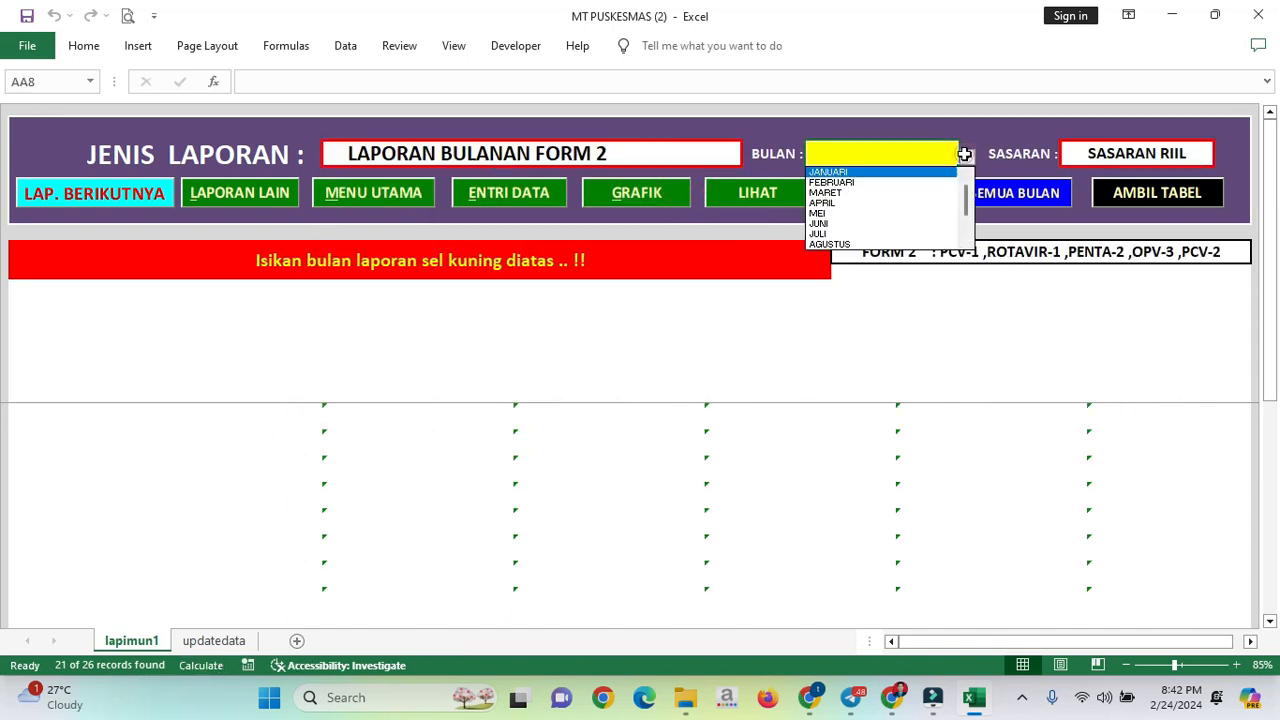
{"action": "left_click", "coordinate": [883, 190]}
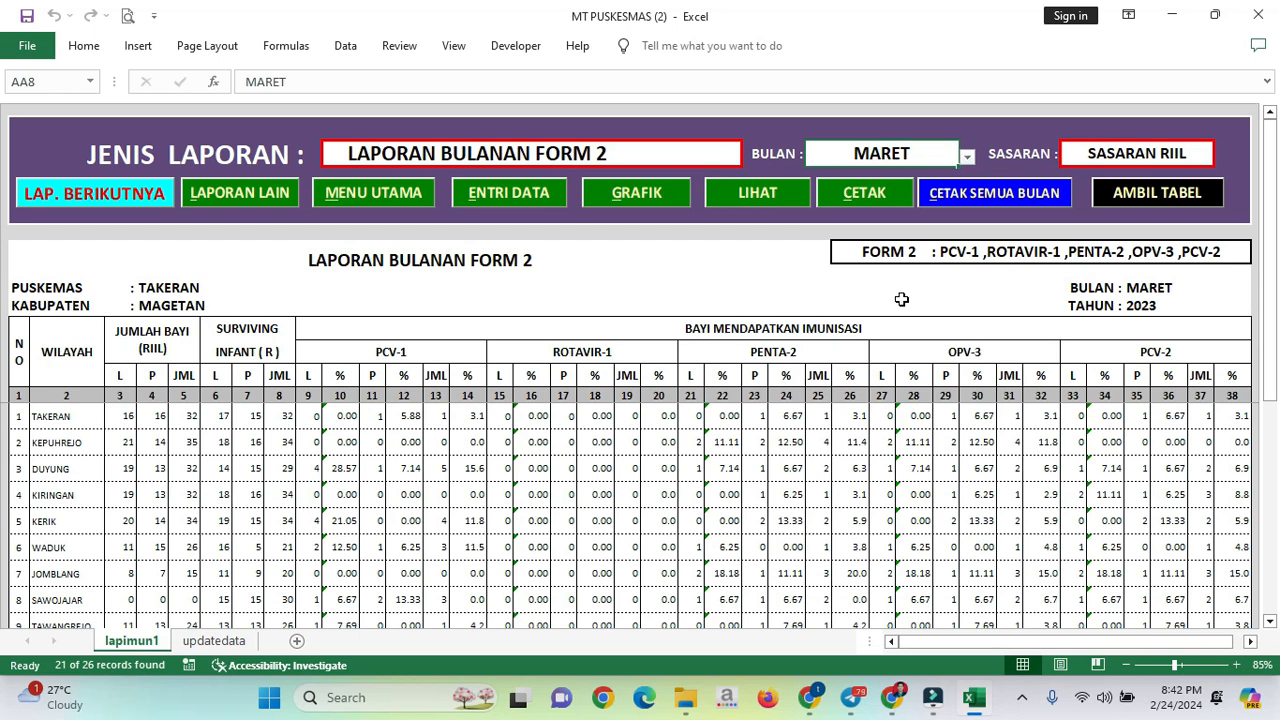
{"action": "left_click", "coordinate": [381, 352]}
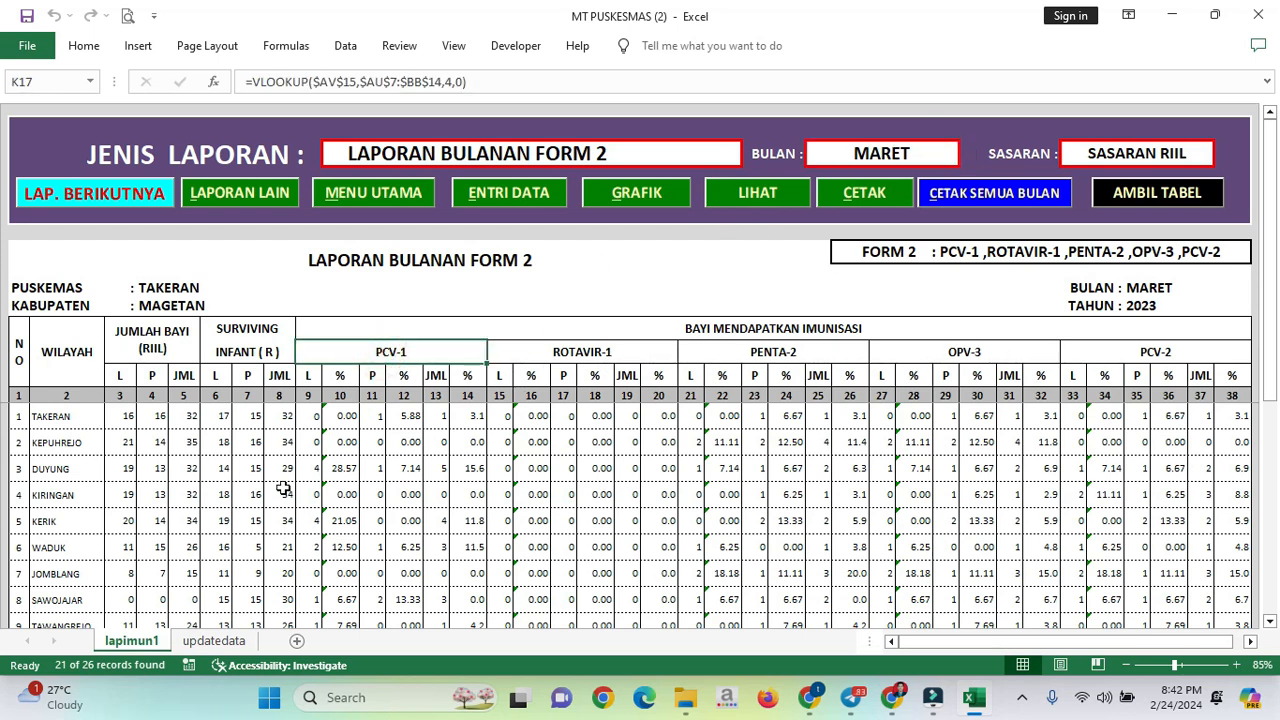